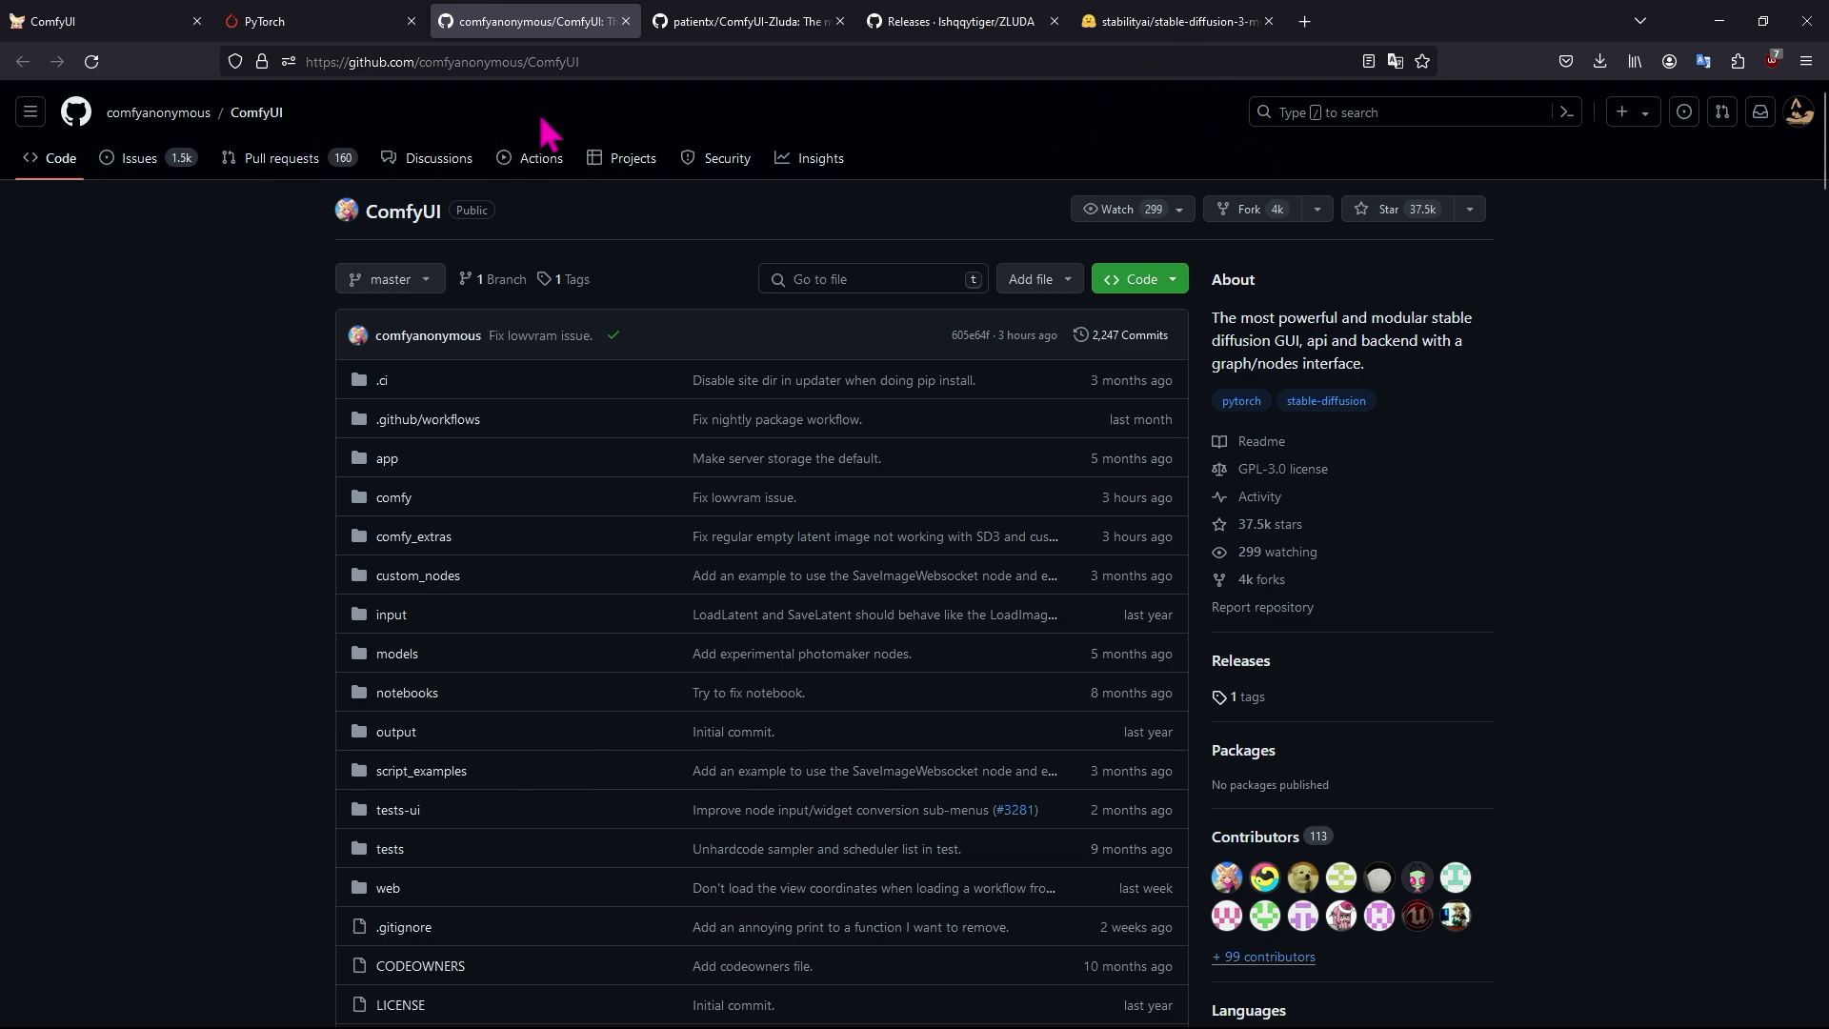
# Switch to the patientx/ComfyUI-Zluda fork repository tab on GitHub.
pyautogui.click(794, 31)
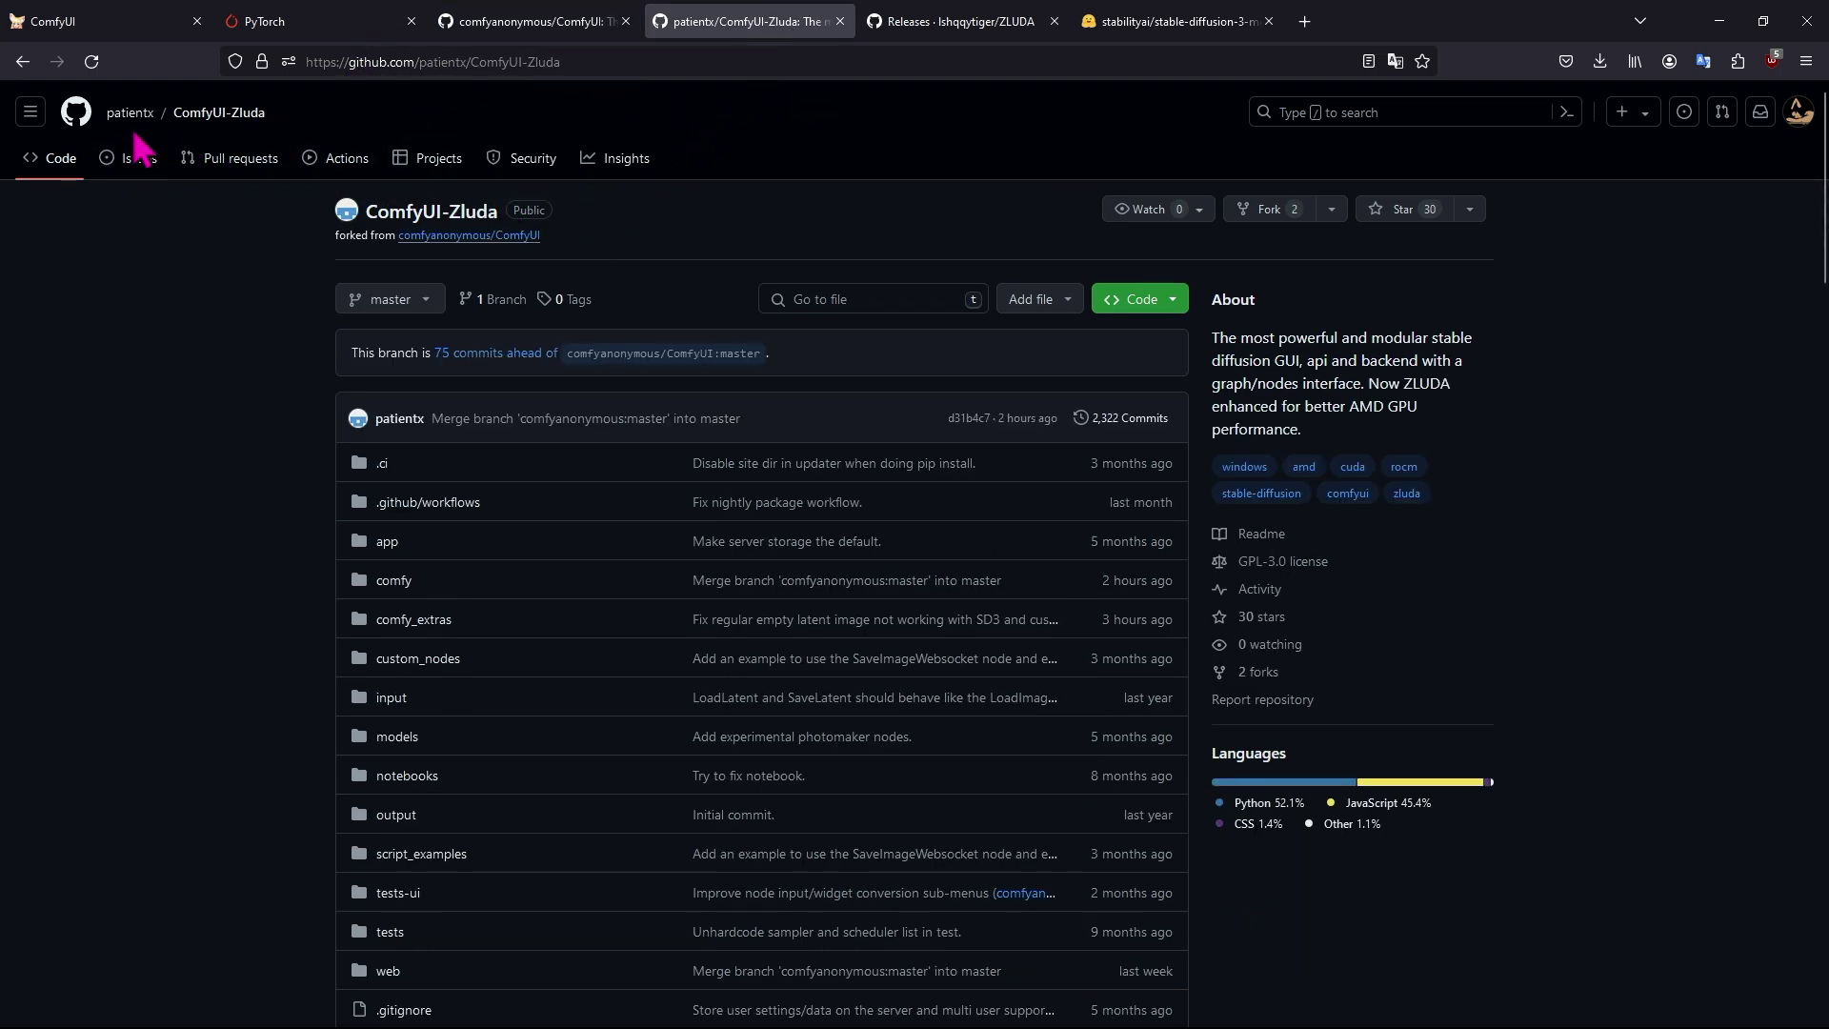
pyautogui.click(1164, 299)
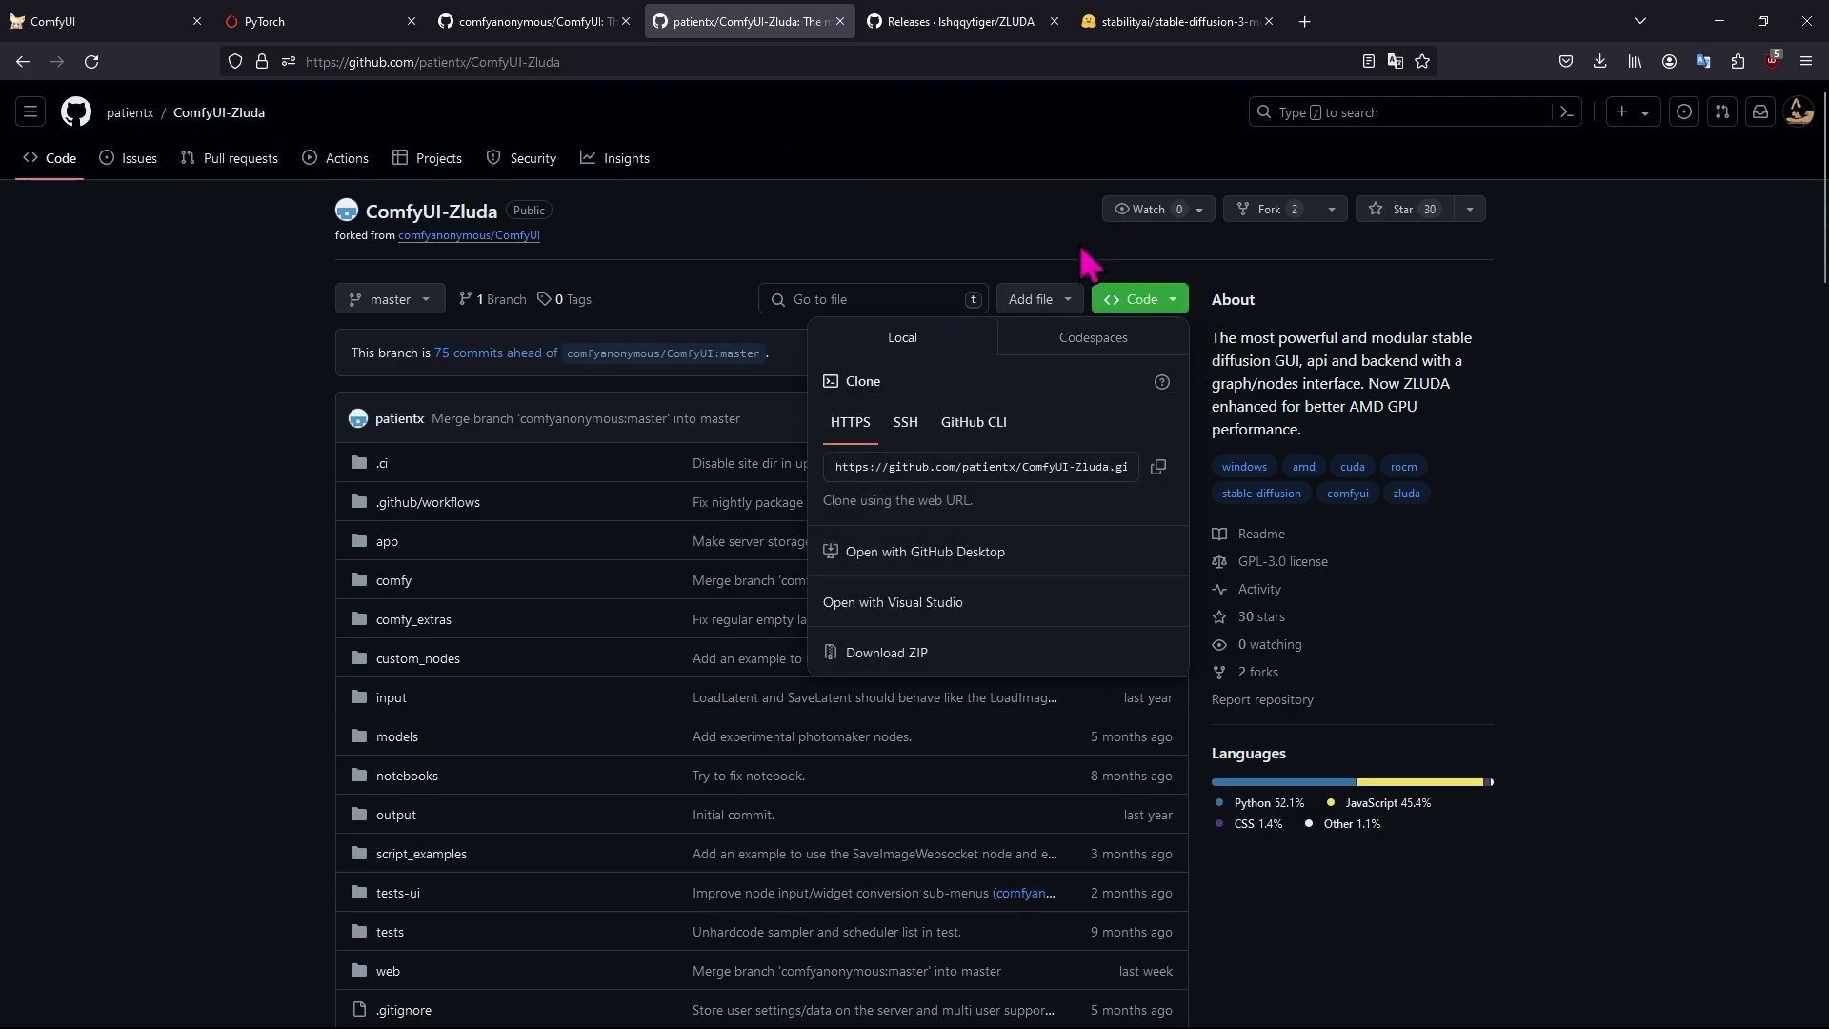
pyautogui.hotkey('alt', 'Tab')
pyautogui.click(1042, 446)
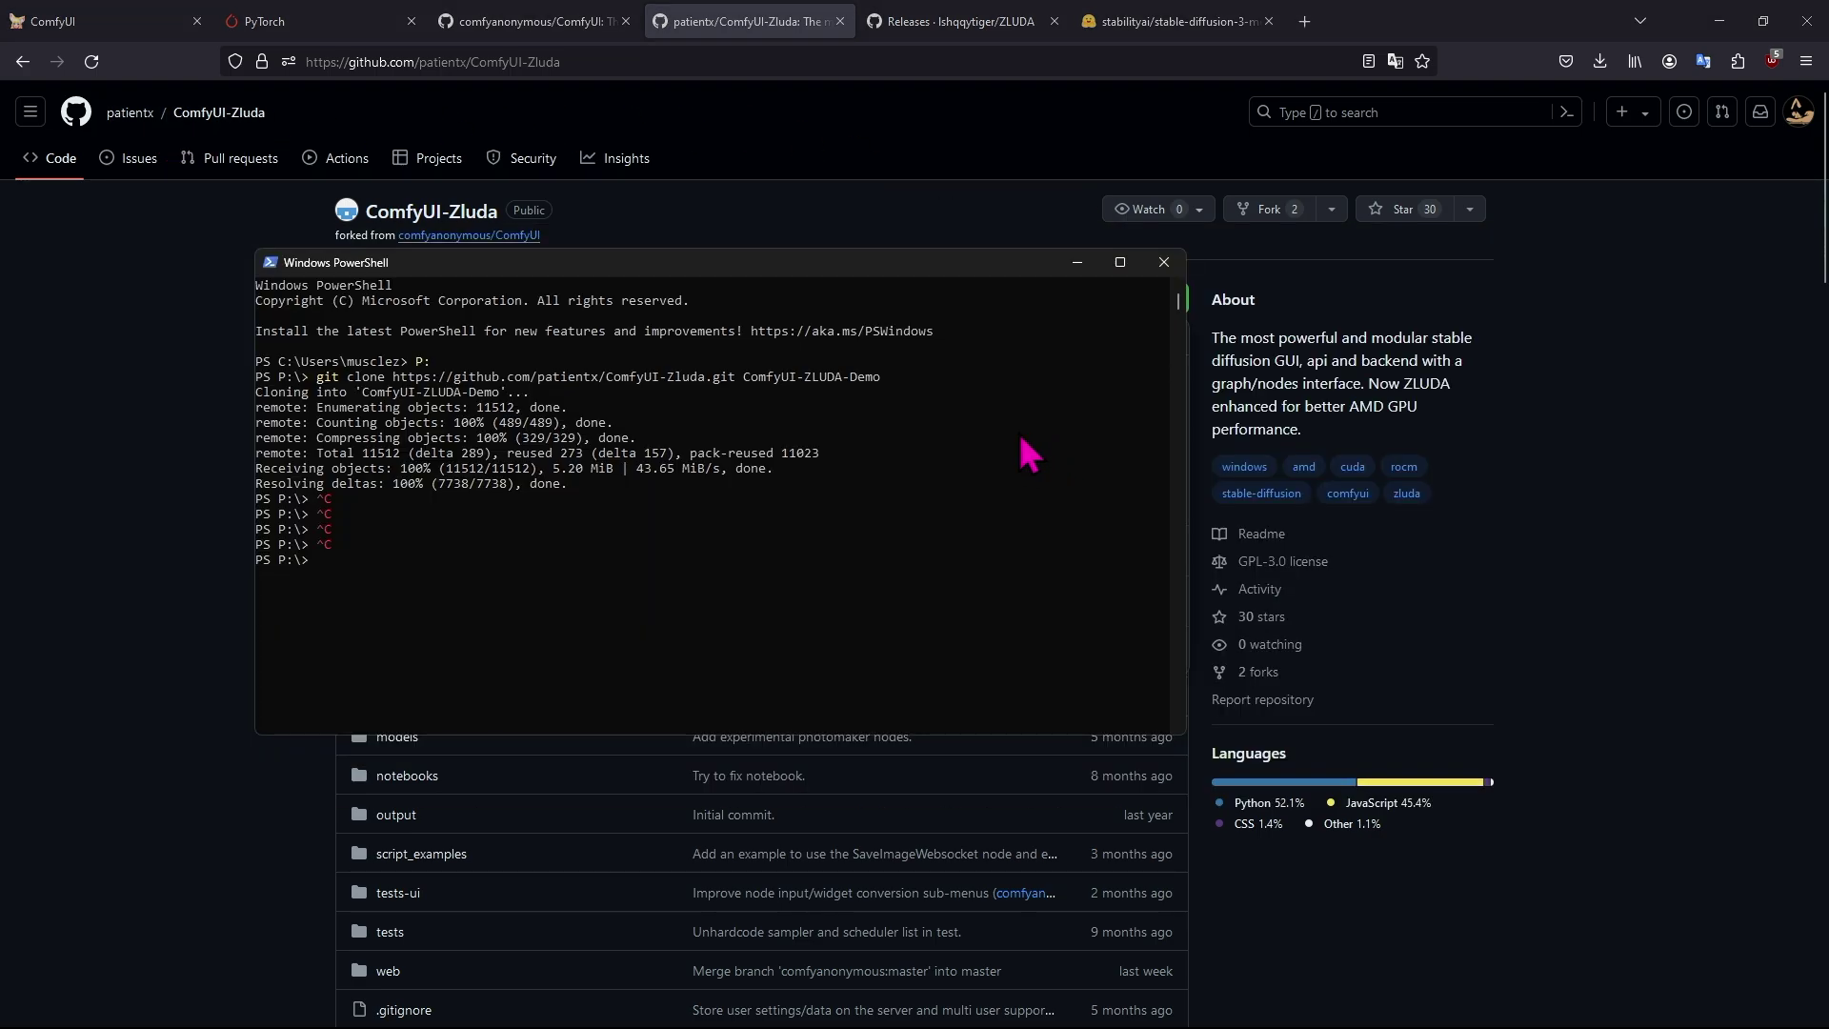
pyautogui.click(726, 379)
pyautogui.press('Escape')
pyautogui.press('Up')
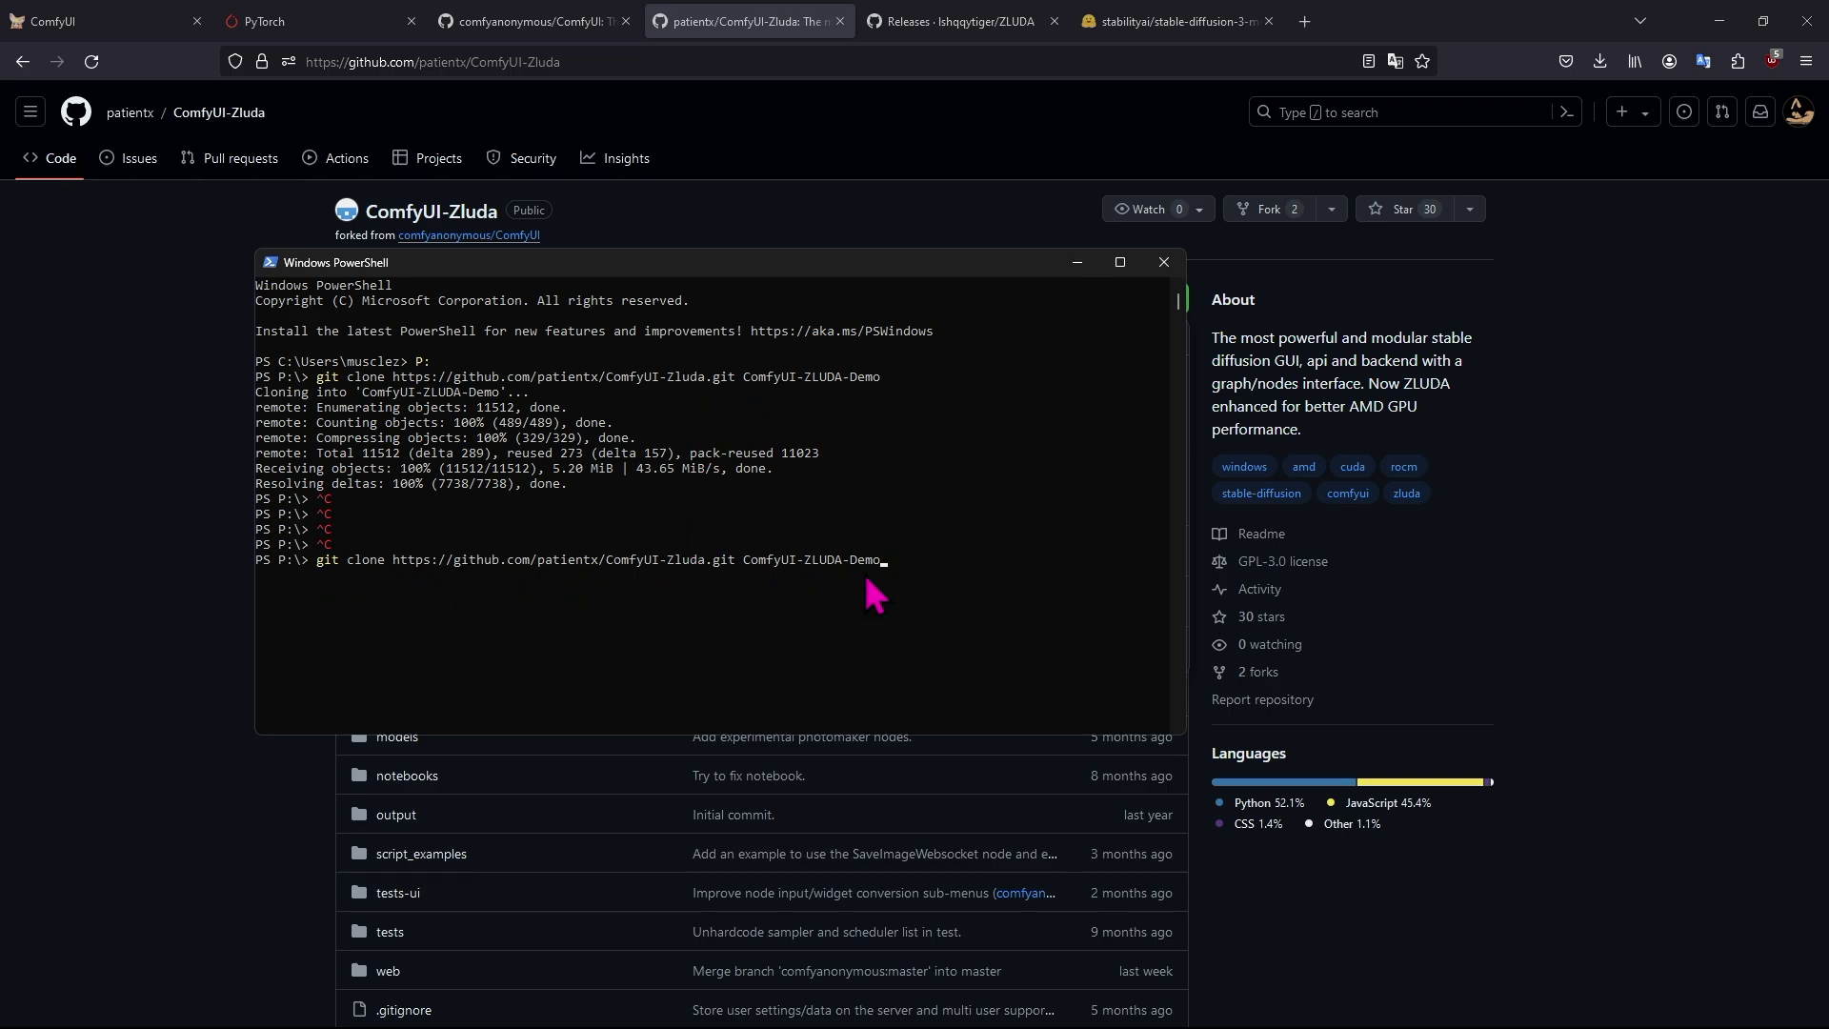
pyautogui.hotkey('alt', 'Tab')
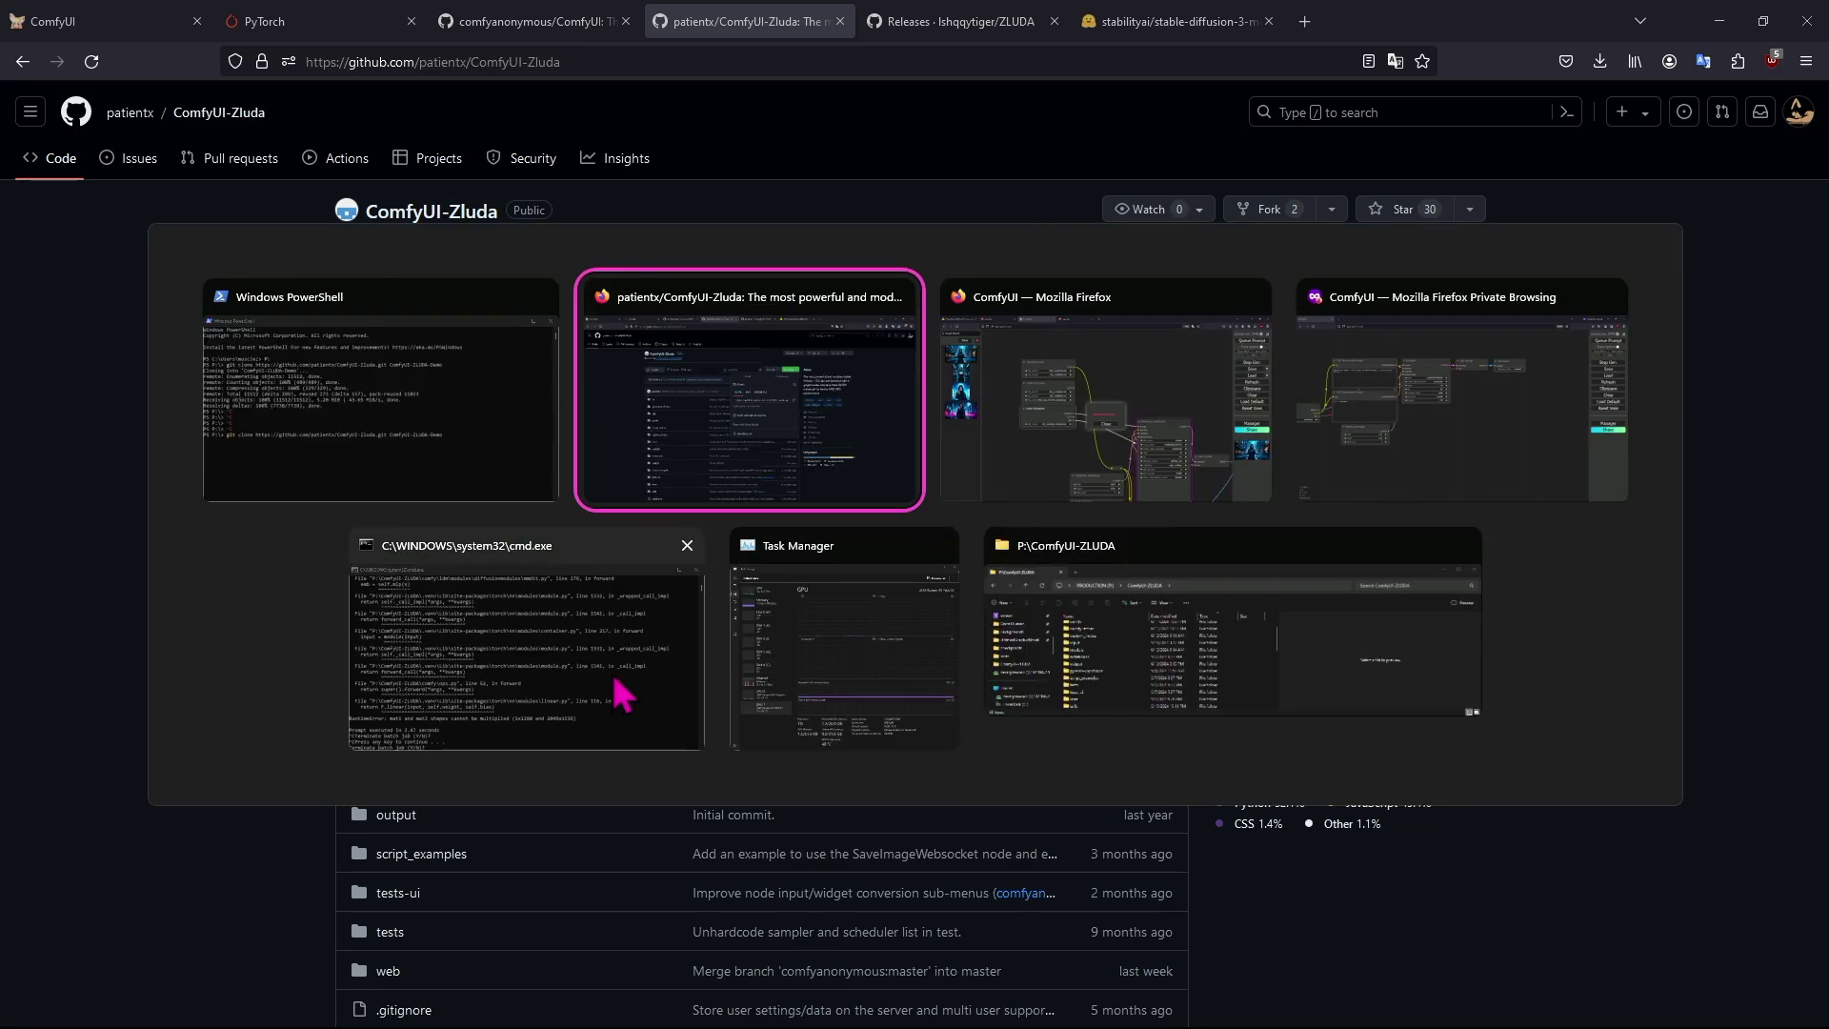
# Maximize File Explorer, open ComfyUI-ZLUDA-Demo and run install.bat to install torch and torchvision.
pyautogui.click(1229, 664)
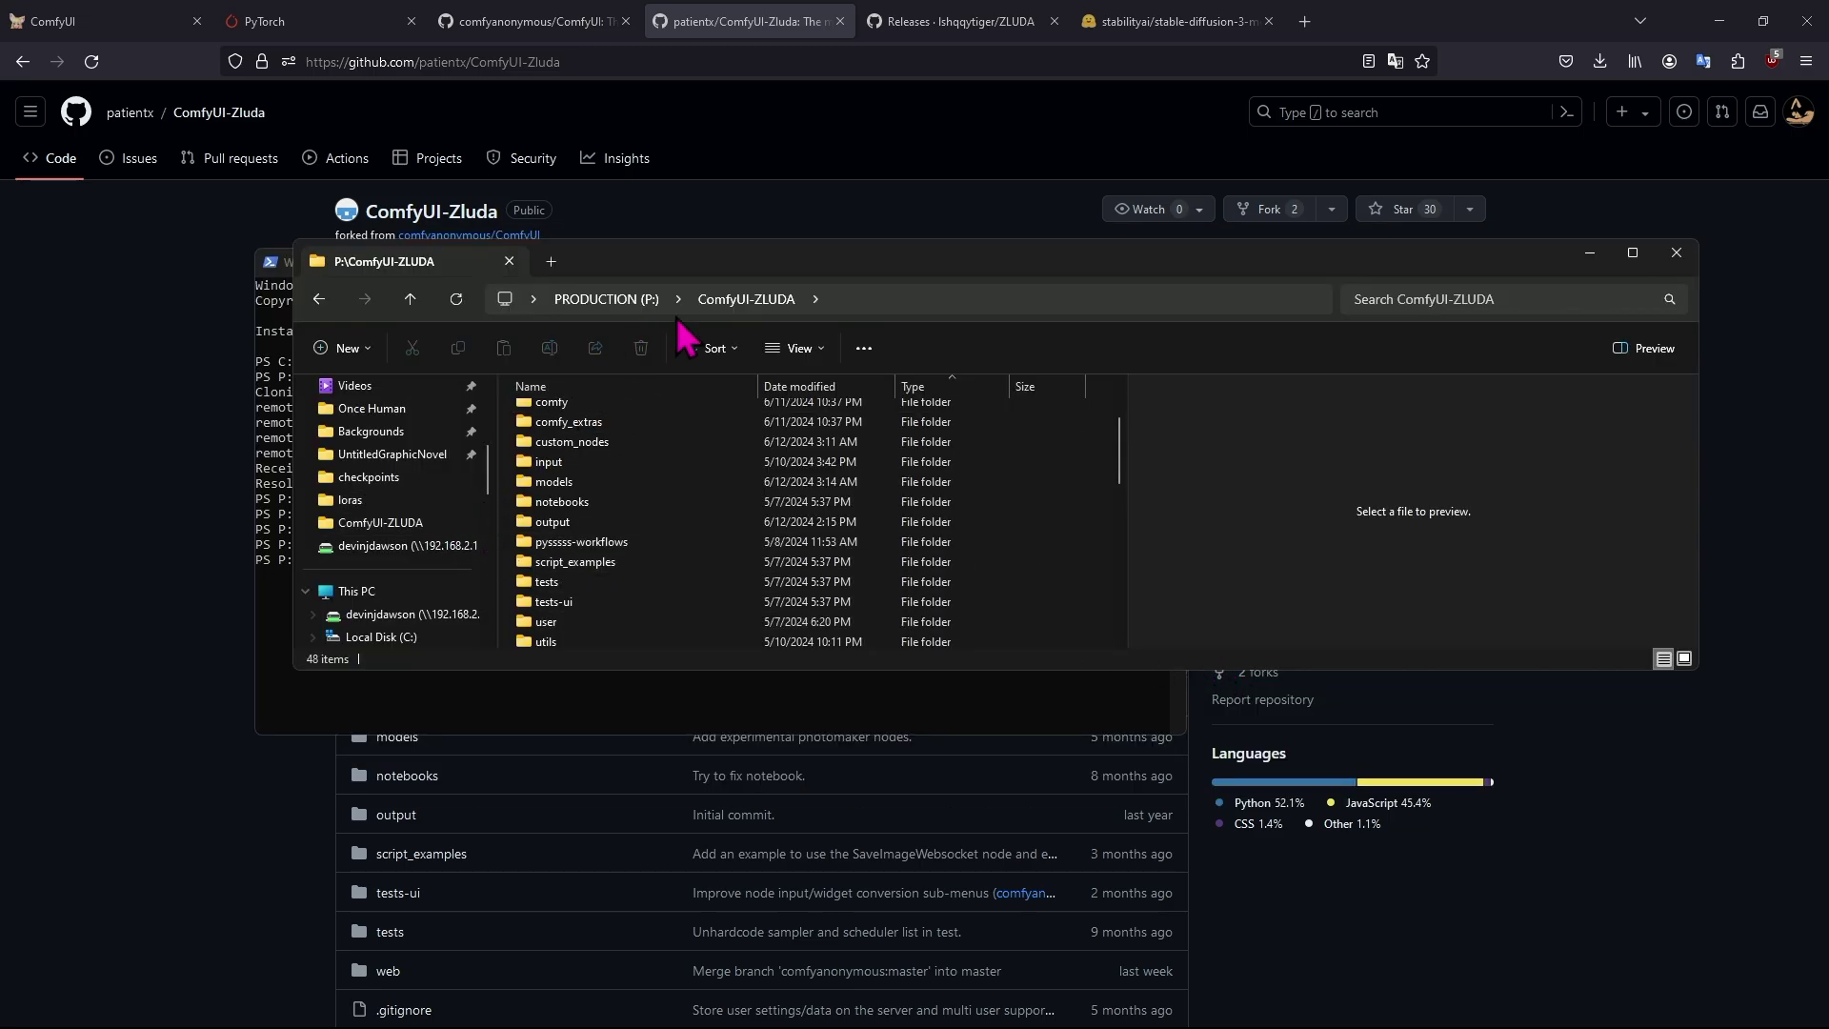
pyautogui.doubleClick(755, 225)
pyautogui.click(138, 643)
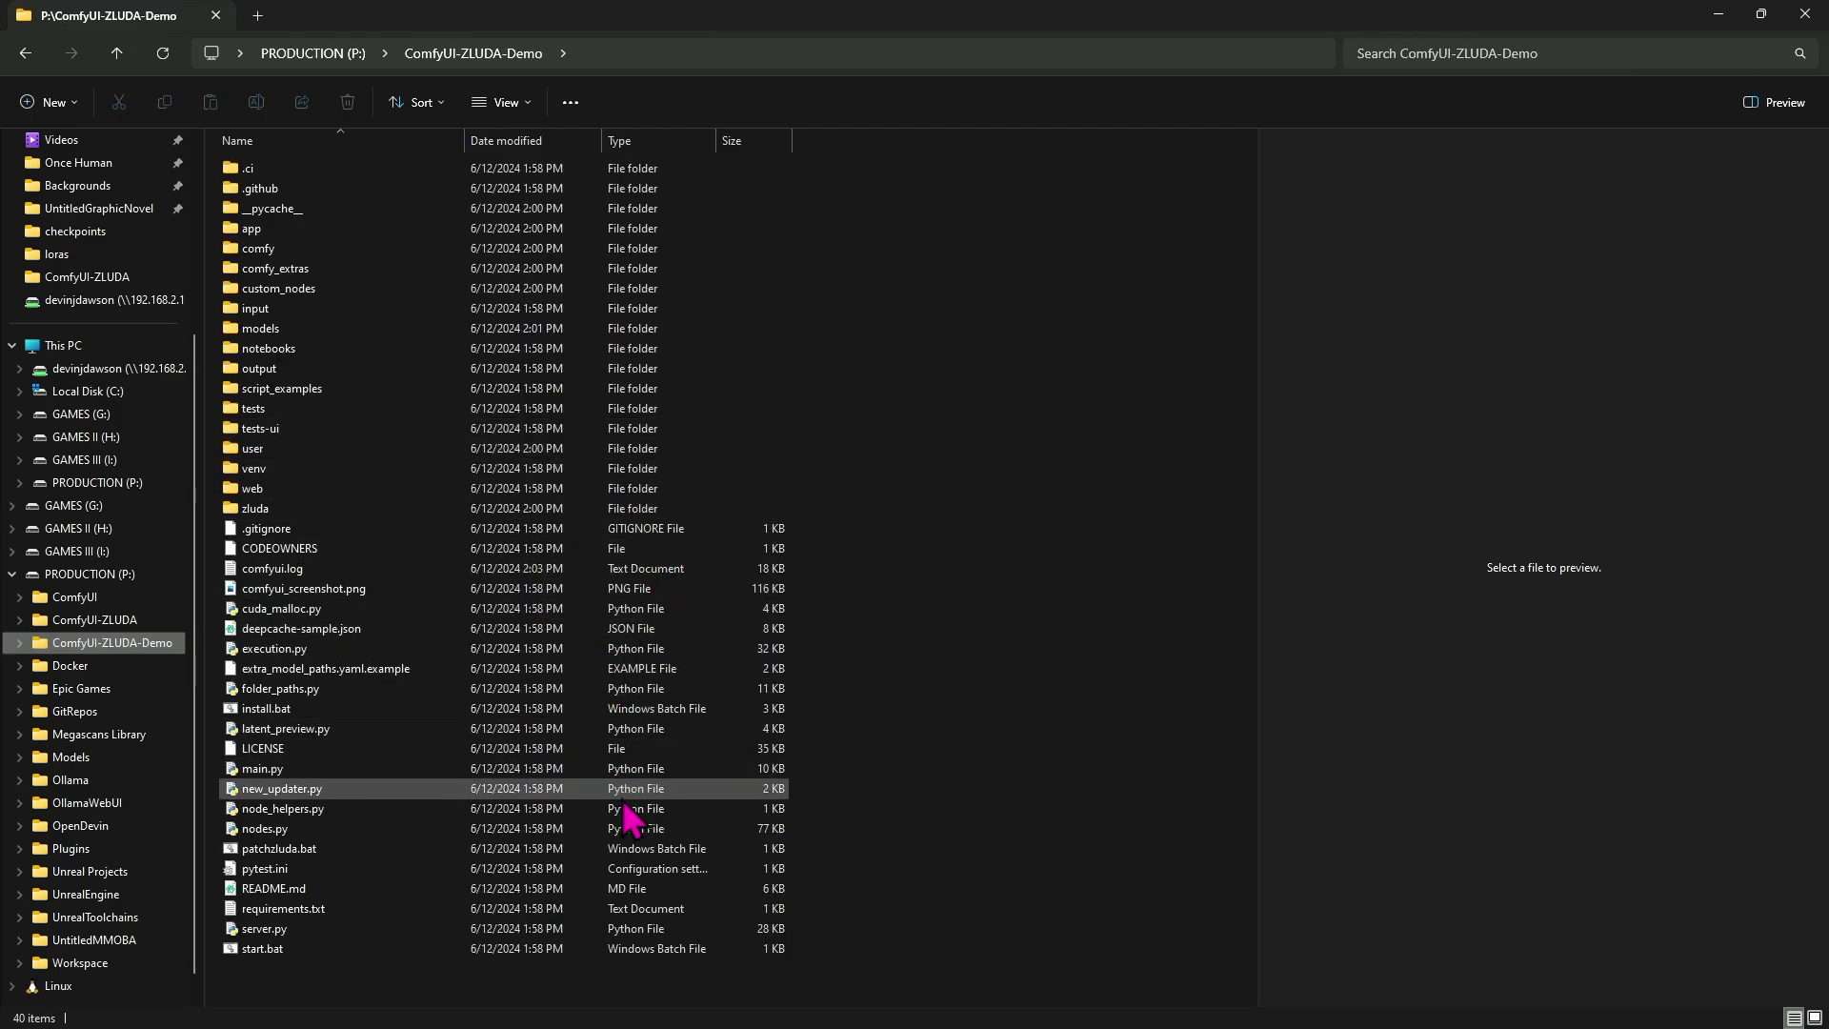
pyautogui.doubleClick(426, 713)
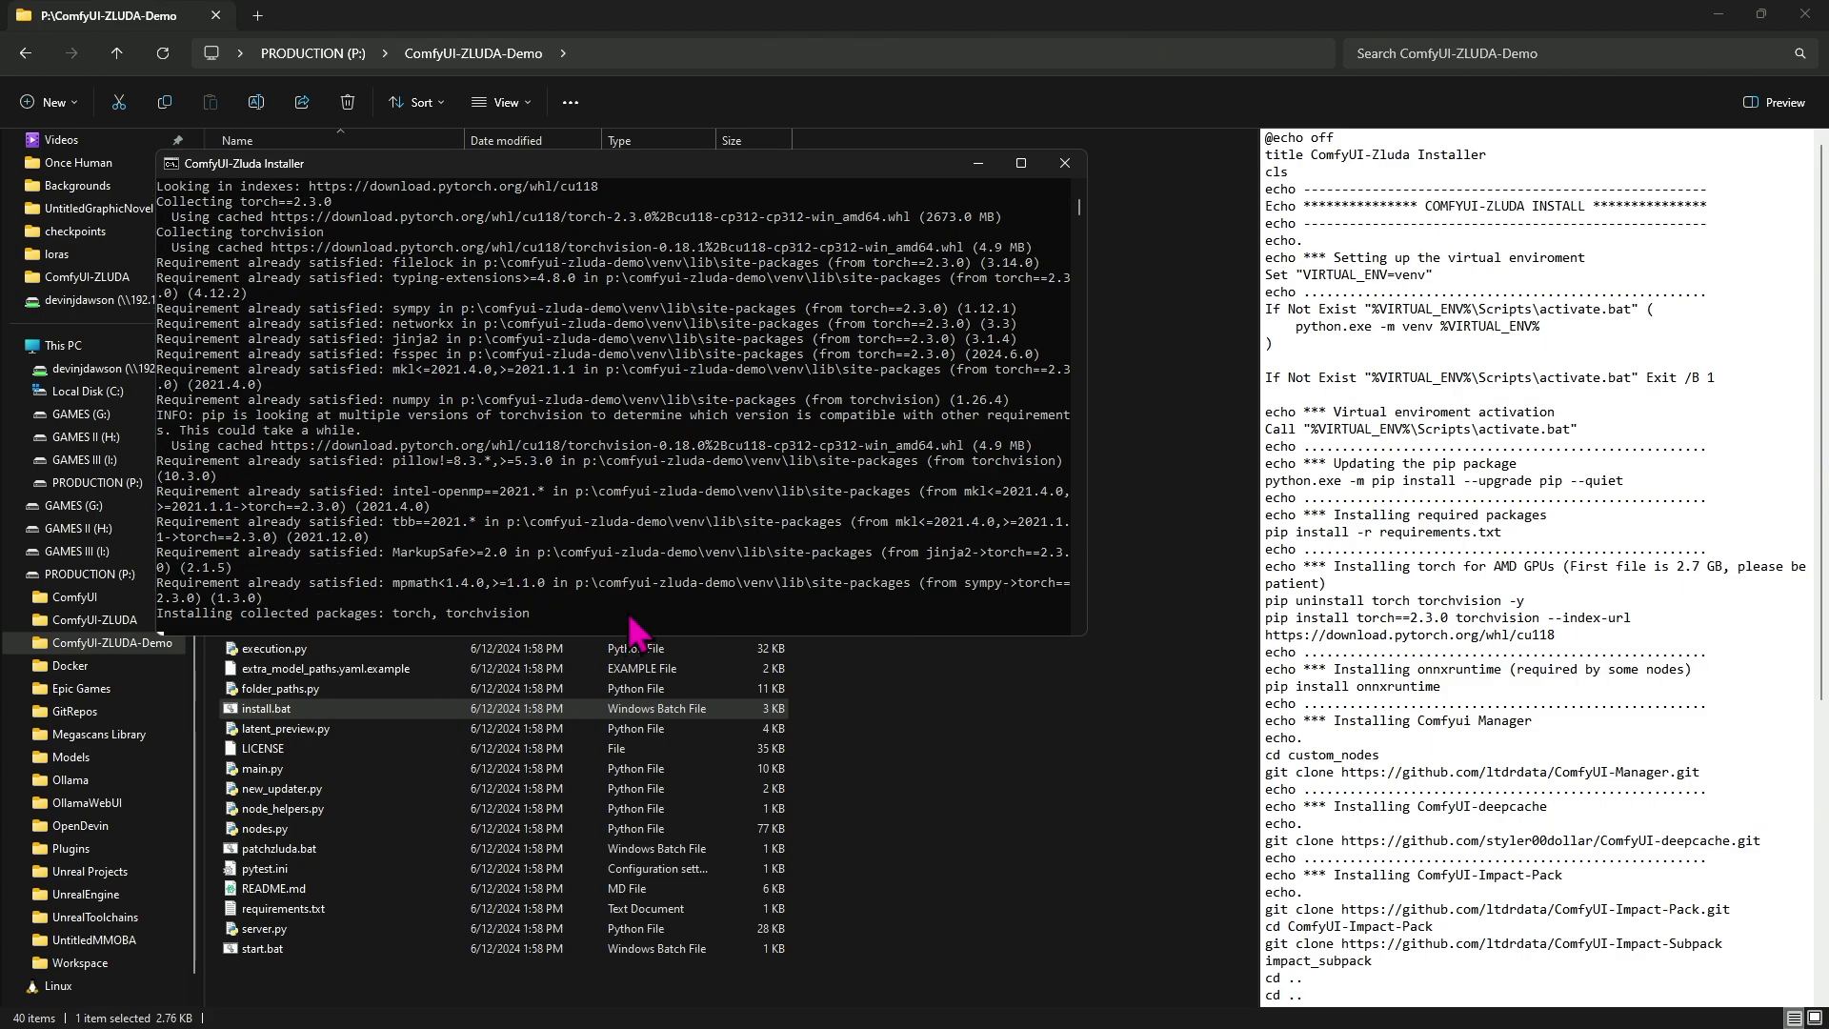
pyautogui.hotkey('alt', 'Tab')
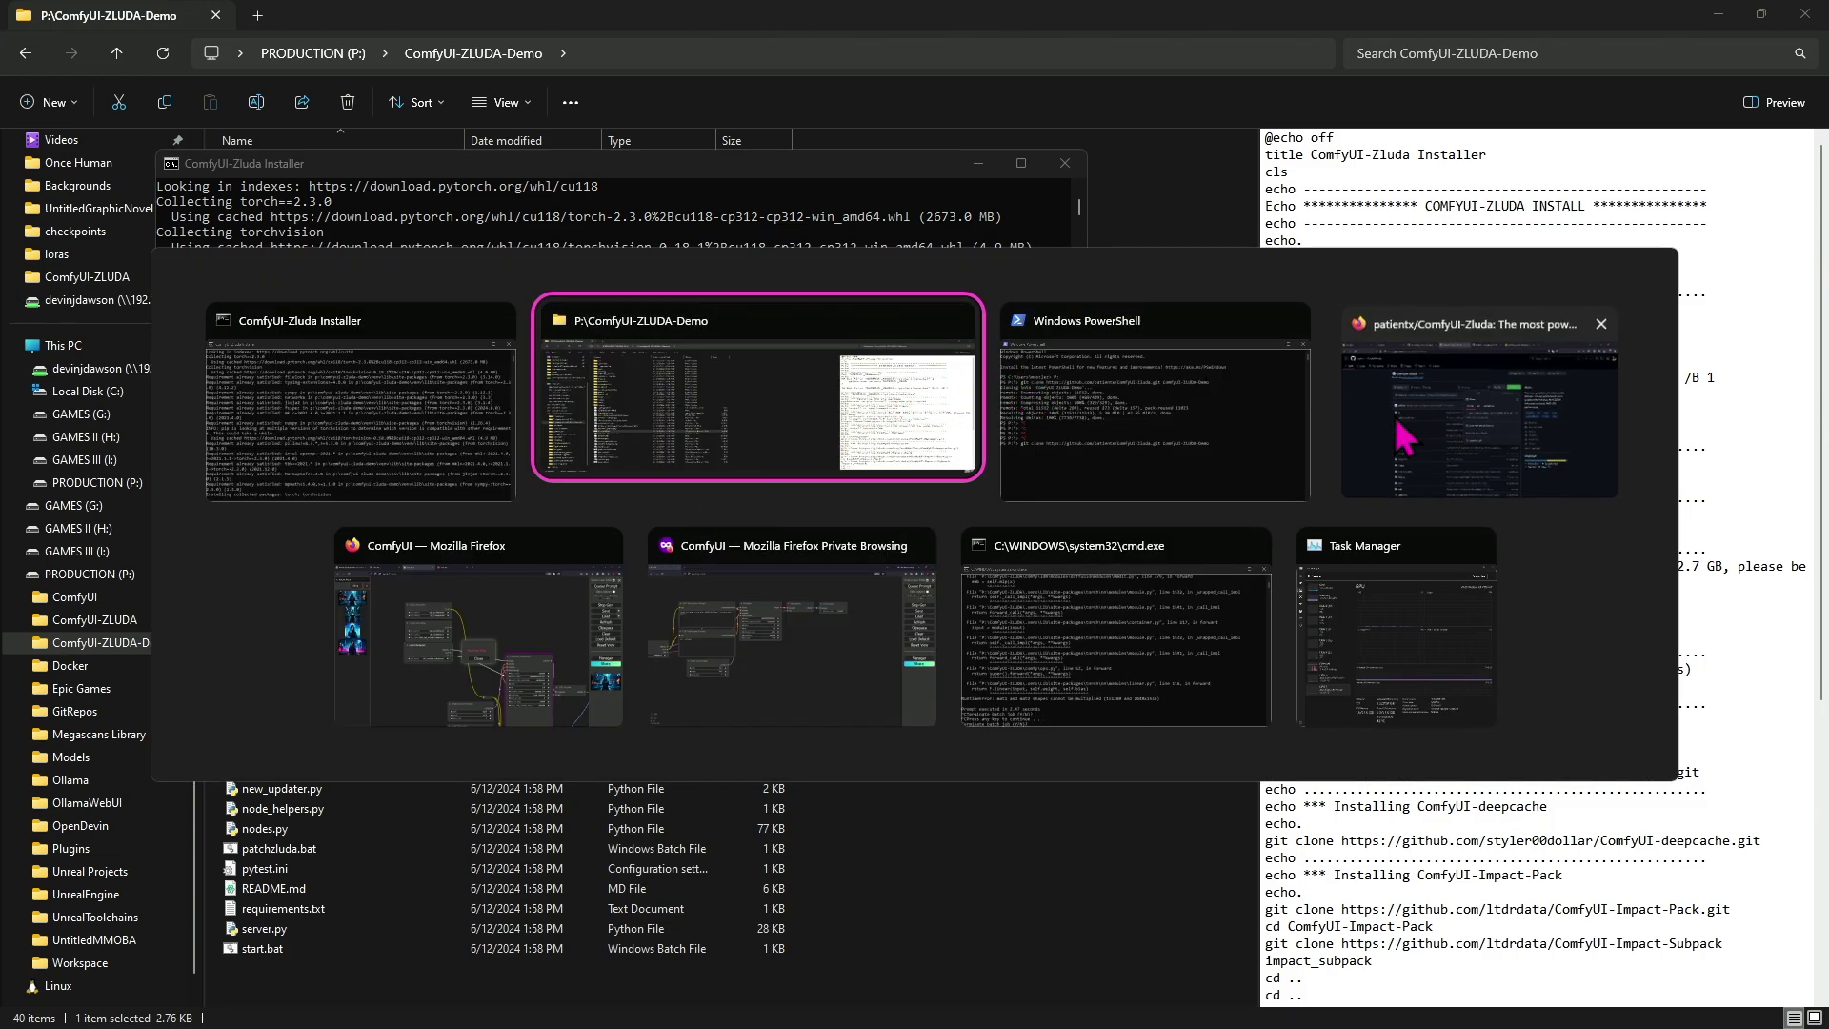
# Look over the ZLUDA releases and stable-diffusion-3-medium tabs, ending on the PyTorch website.
pyautogui.click(1437, 397)
pyautogui.click(962, 21)
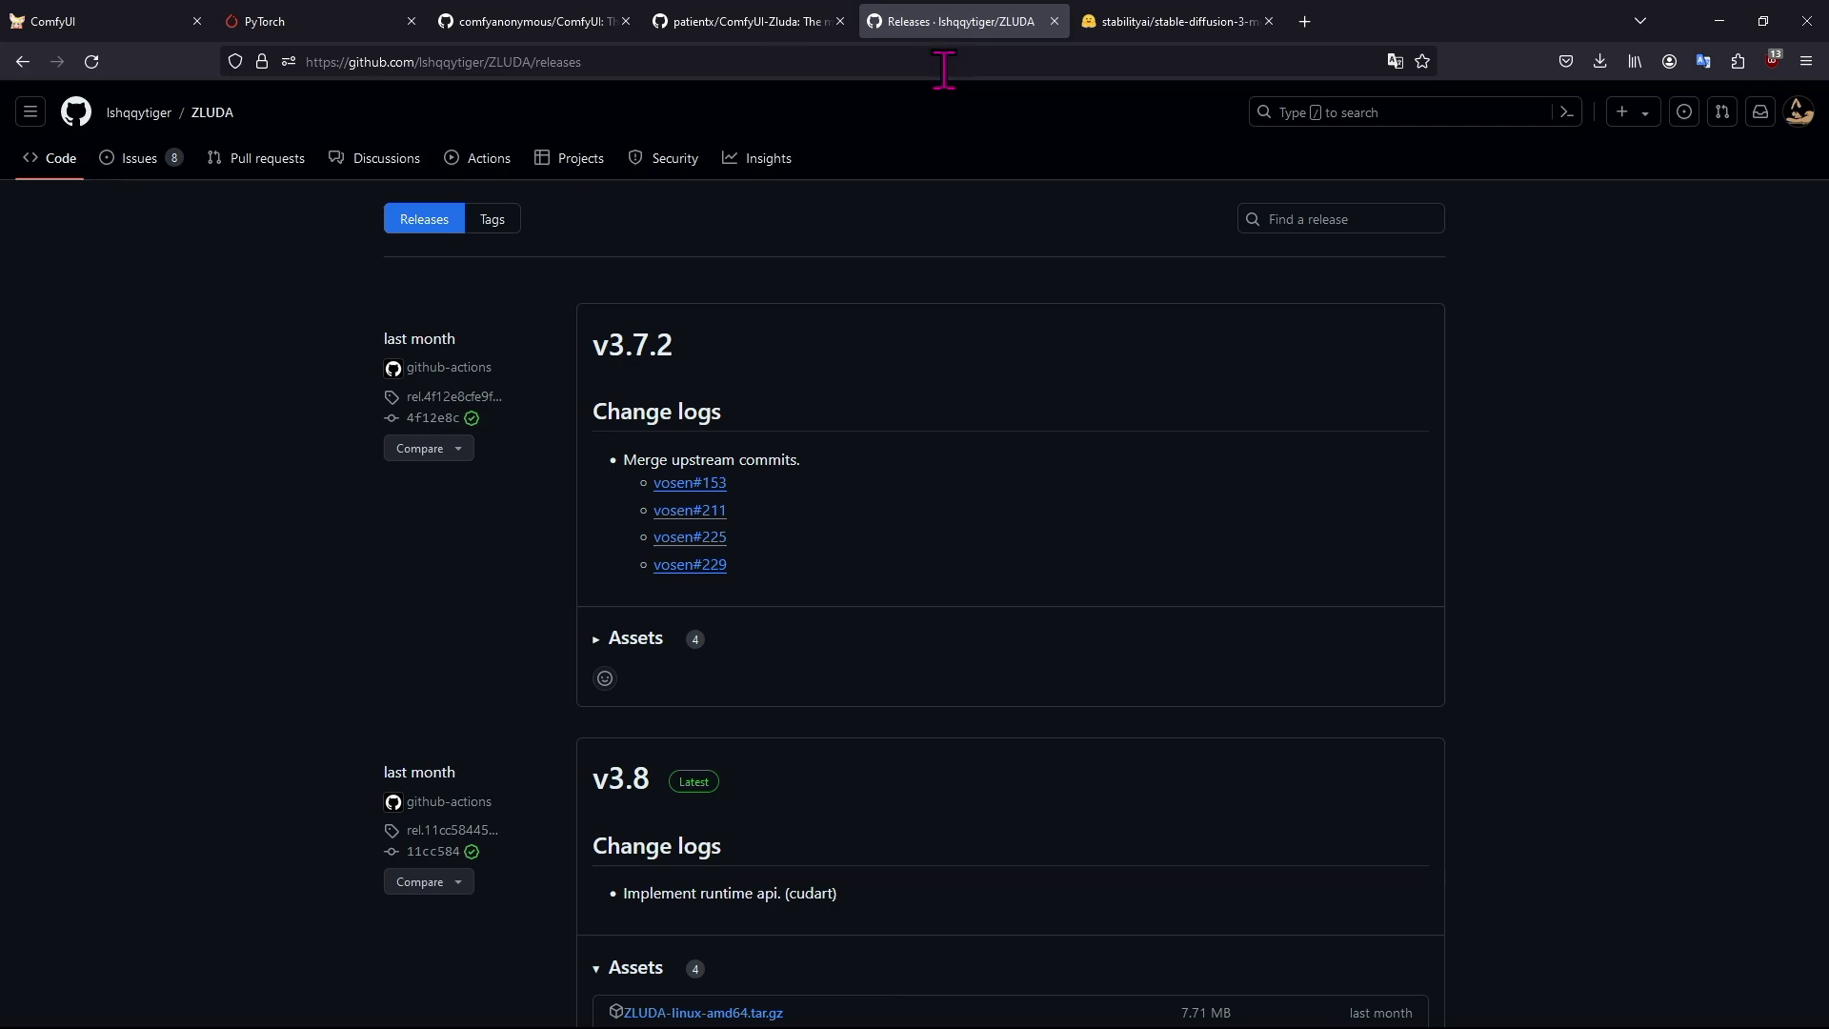
pyautogui.click(1138, 31)
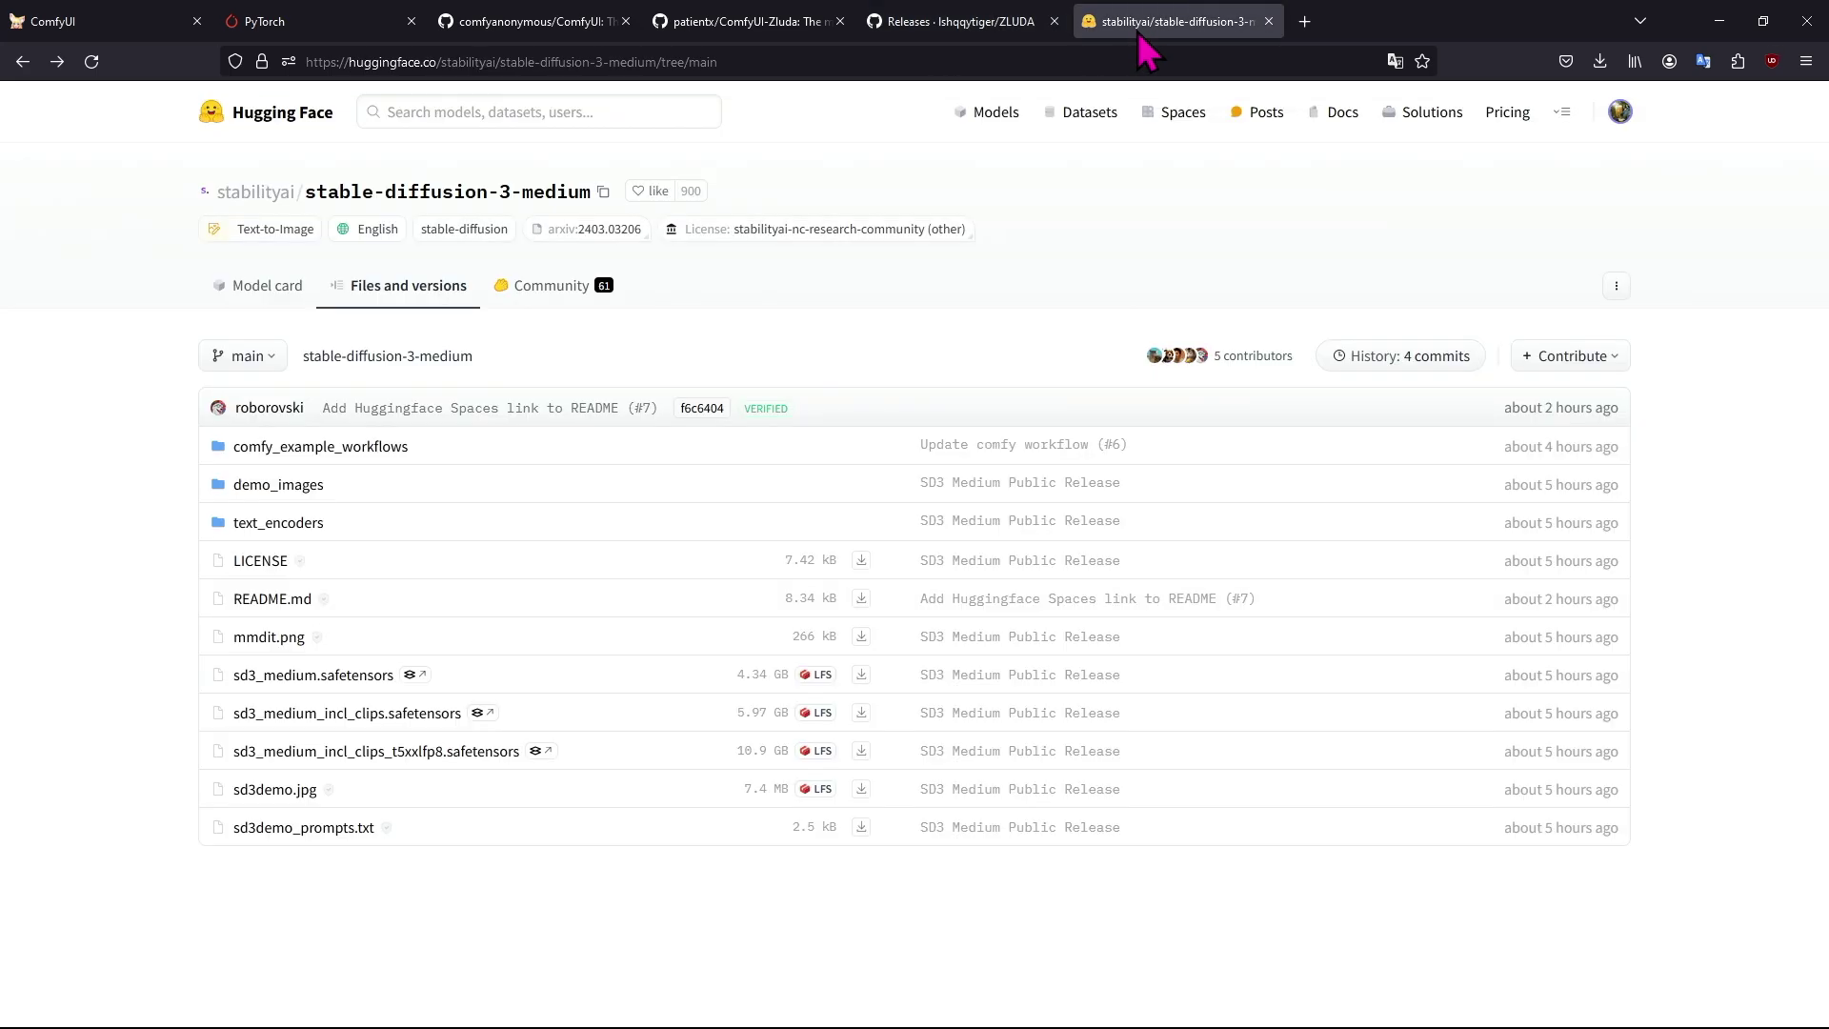
pyautogui.click(962, 23)
pyautogui.hotkey('alt', 'Tab')
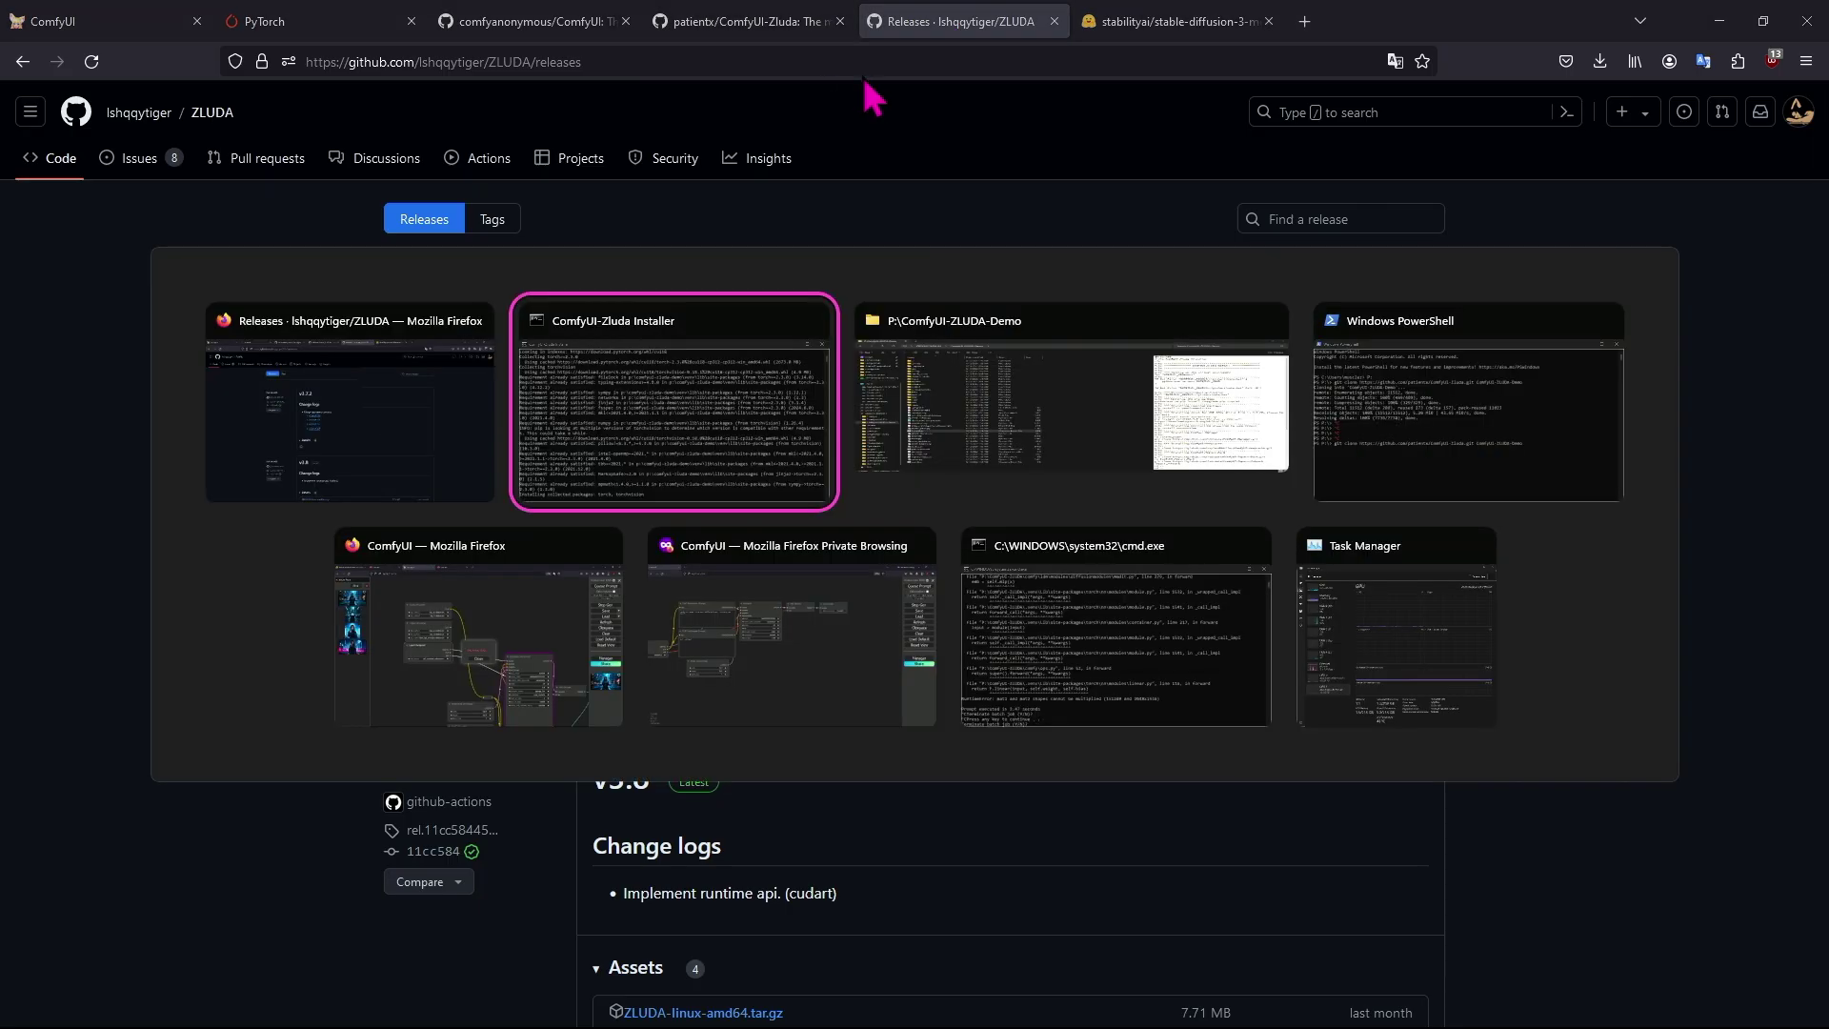
pyautogui.click(339, 24)
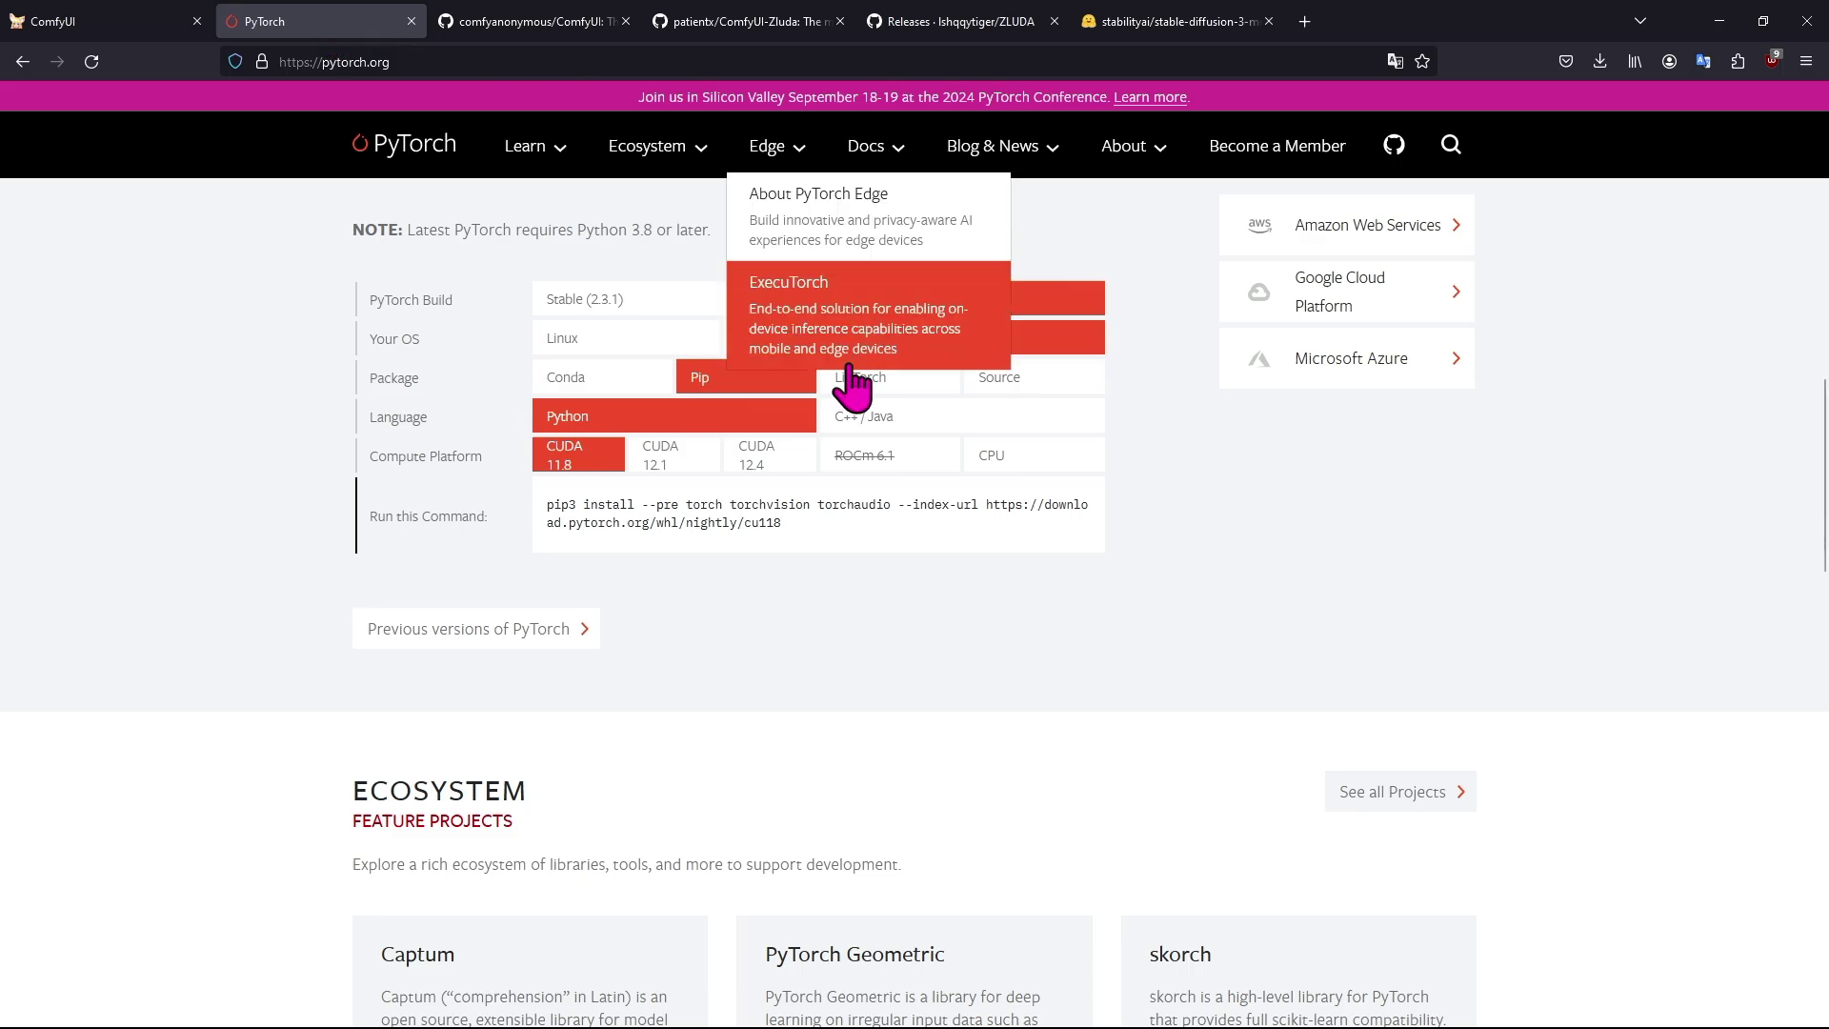
pyautogui.click(964, 25)
pyautogui.click(323, 24)
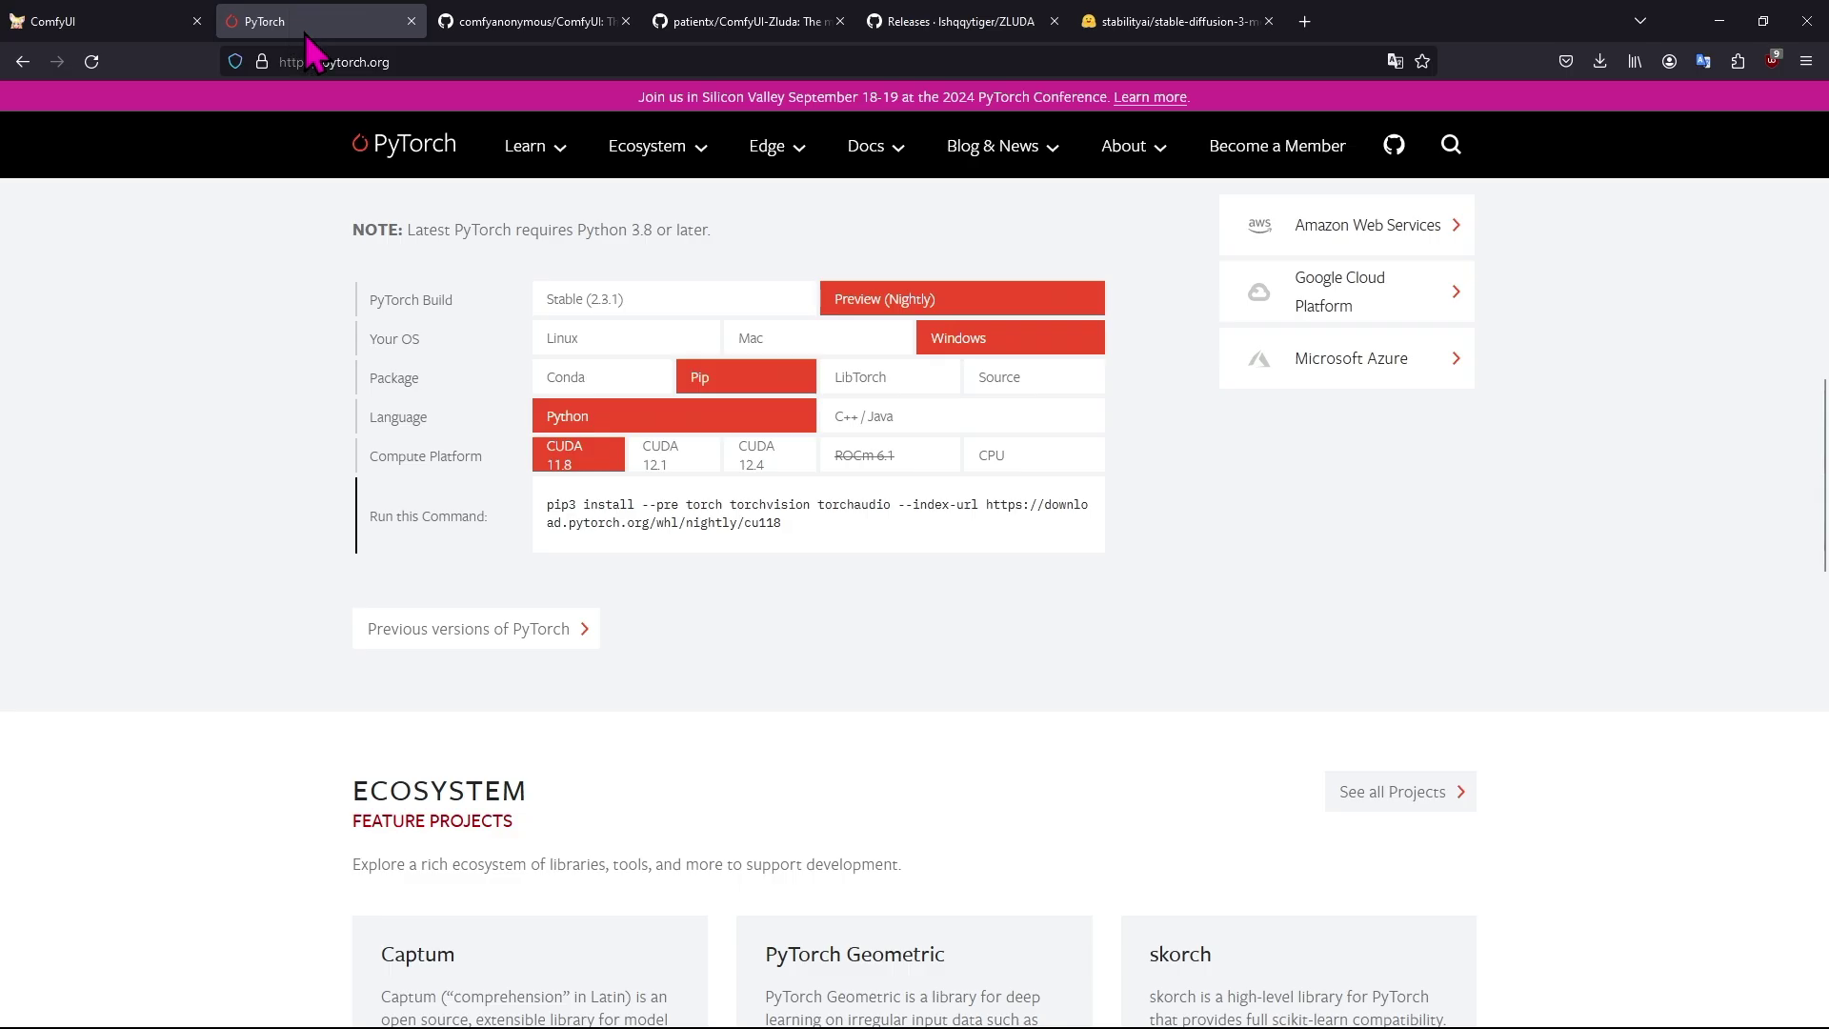
# Select Stable (2.3.1) with CUDA 12.1 in PyTorch's install selector for the cu121 pip command.
pyautogui.click(762, 457)
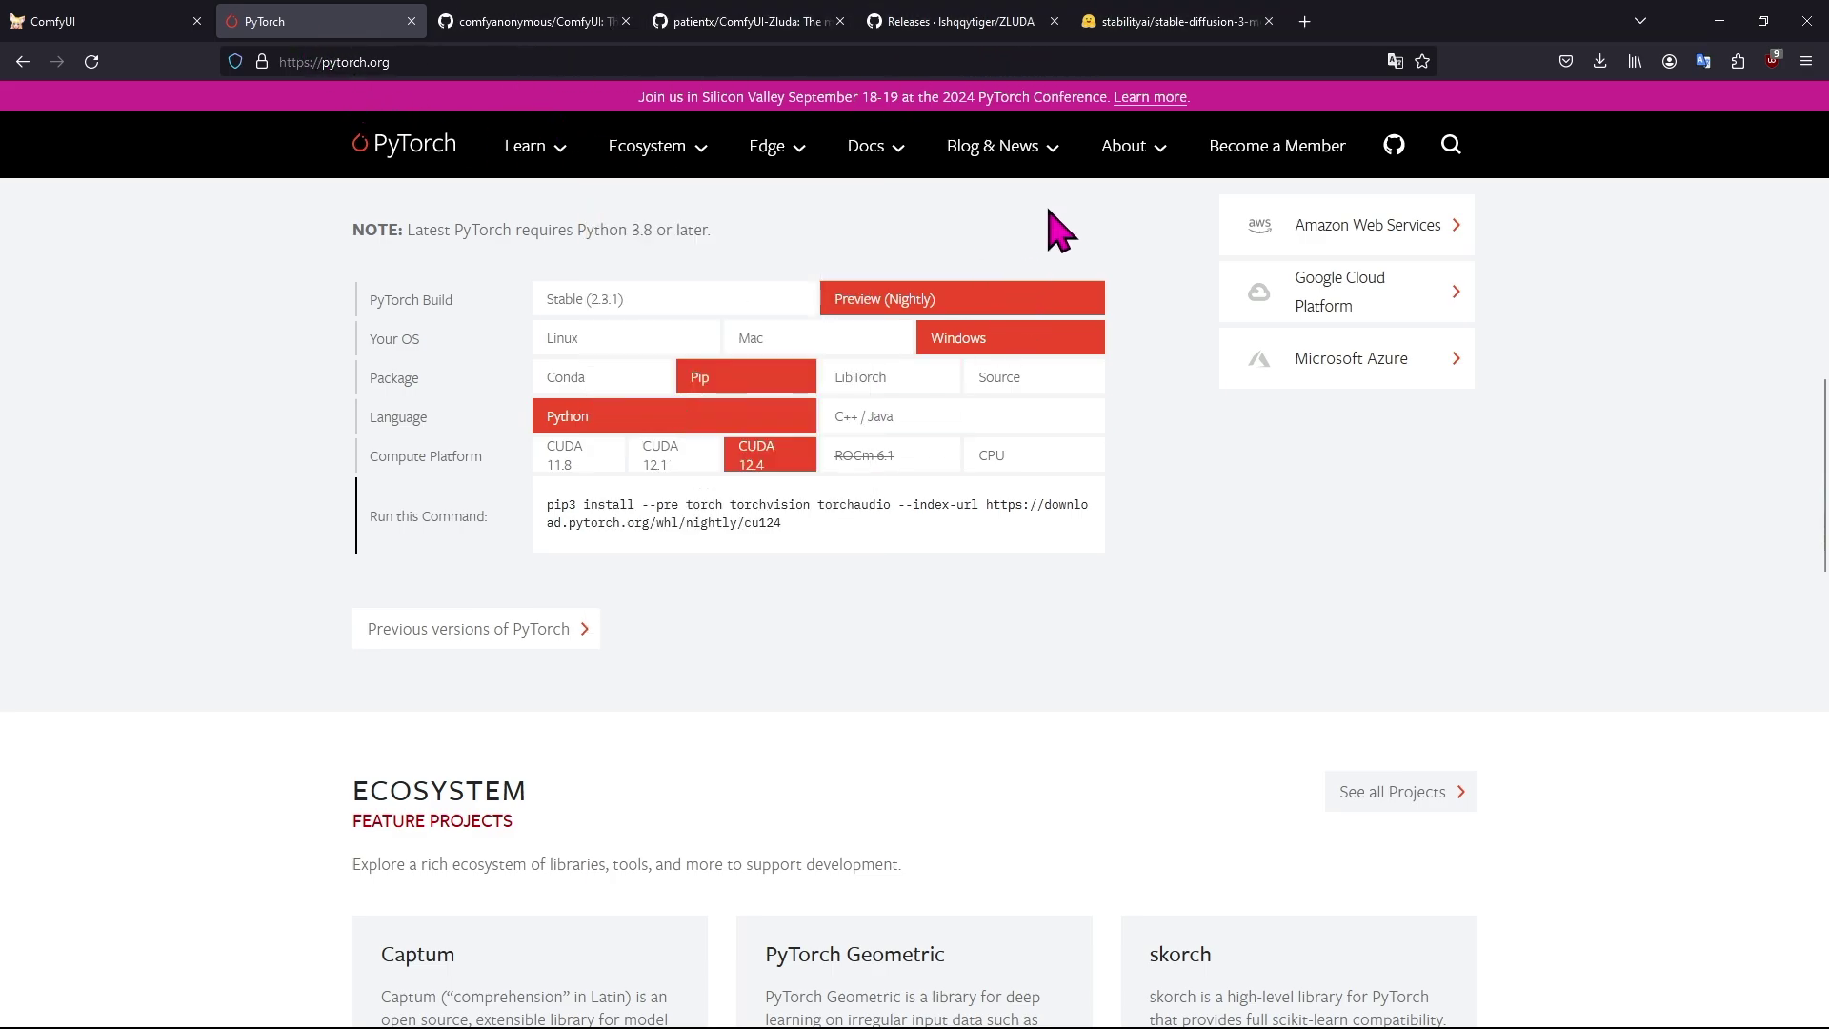
pyautogui.click(743, 303)
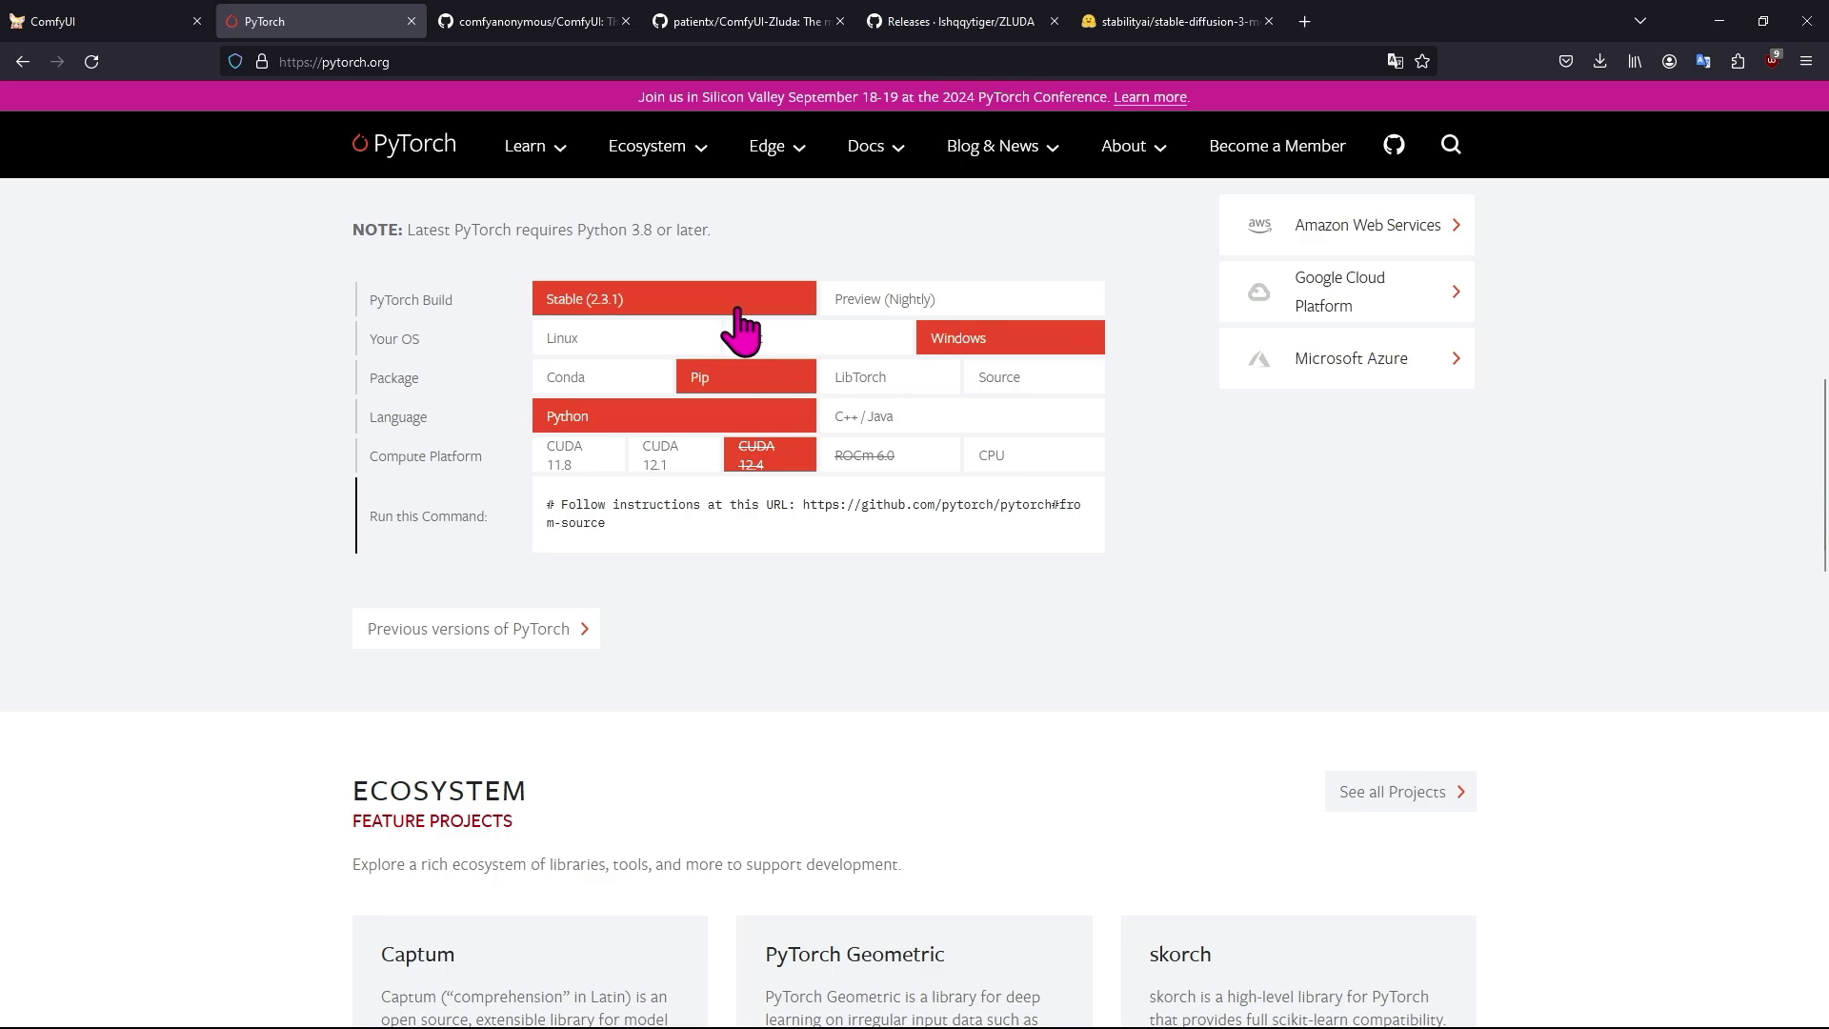
pyautogui.click(679, 456)
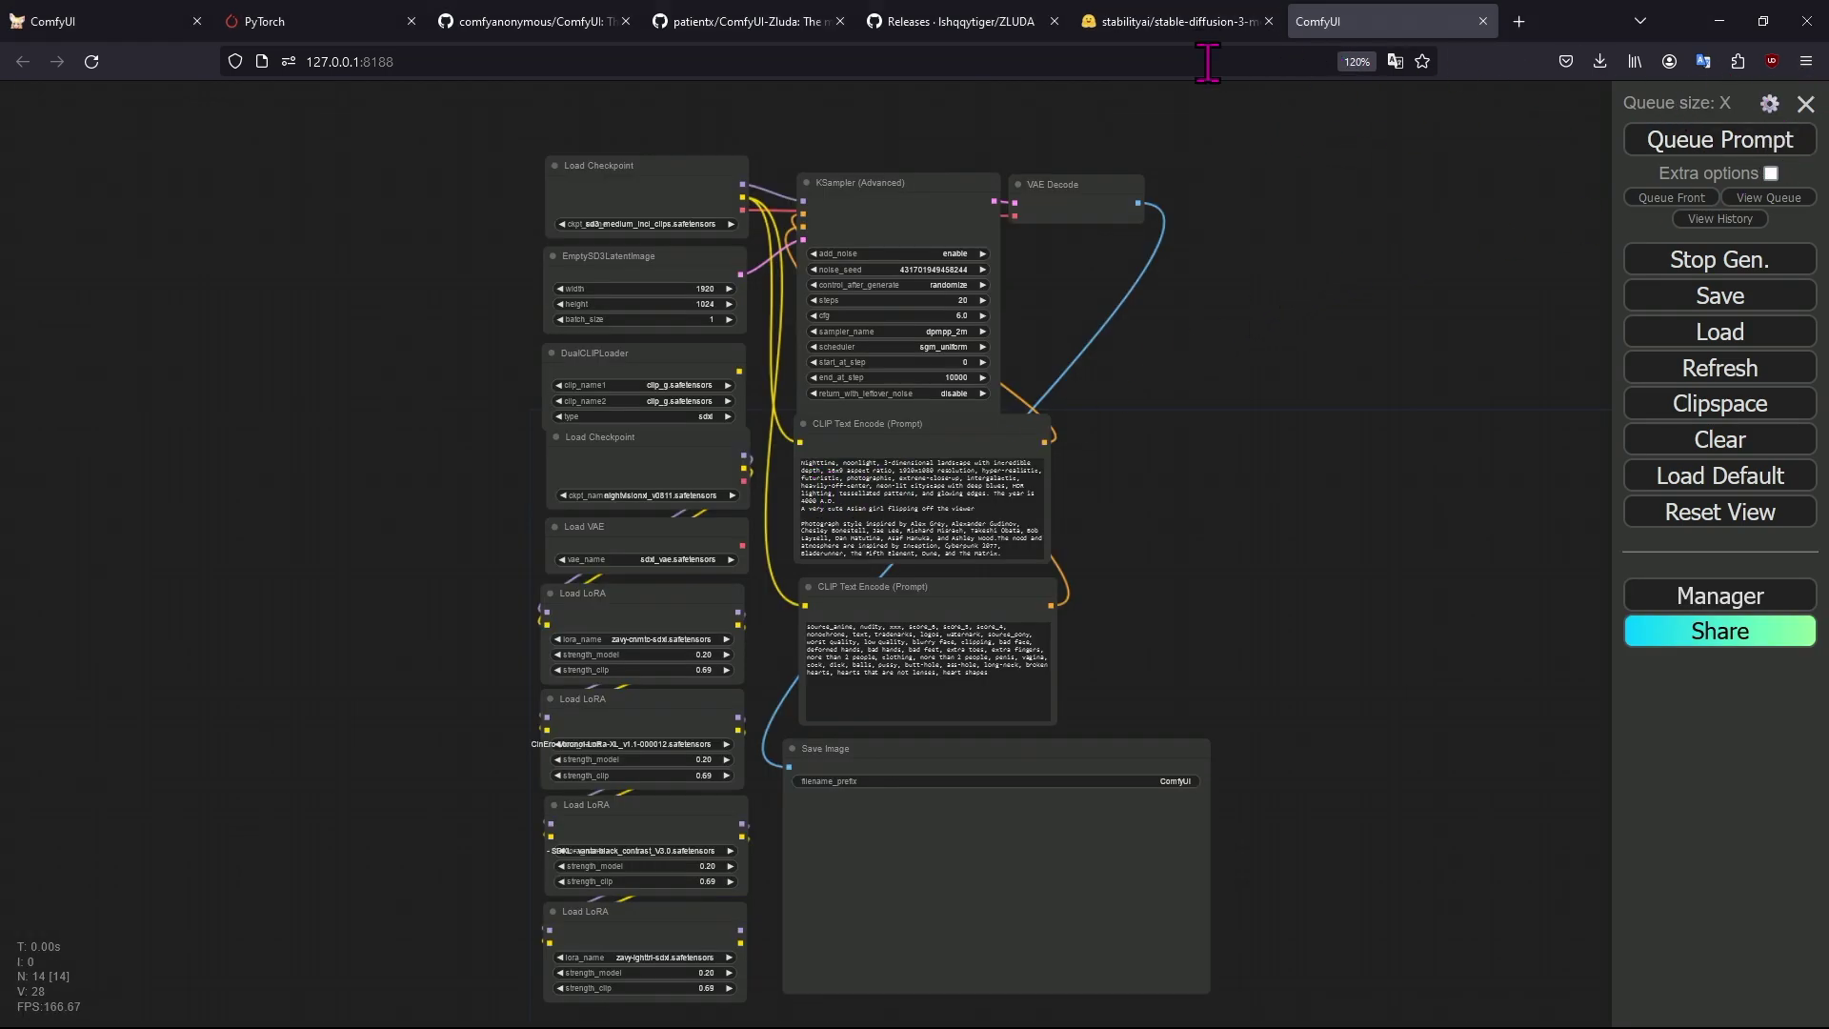
# Confirm the installer console reports startup finished, then bring the ComfyUI-ZLUDA-Demo folder forward.
pyautogui.hotkey('alt', 'Tab')
pyautogui.scroll(-2, 568, 530)
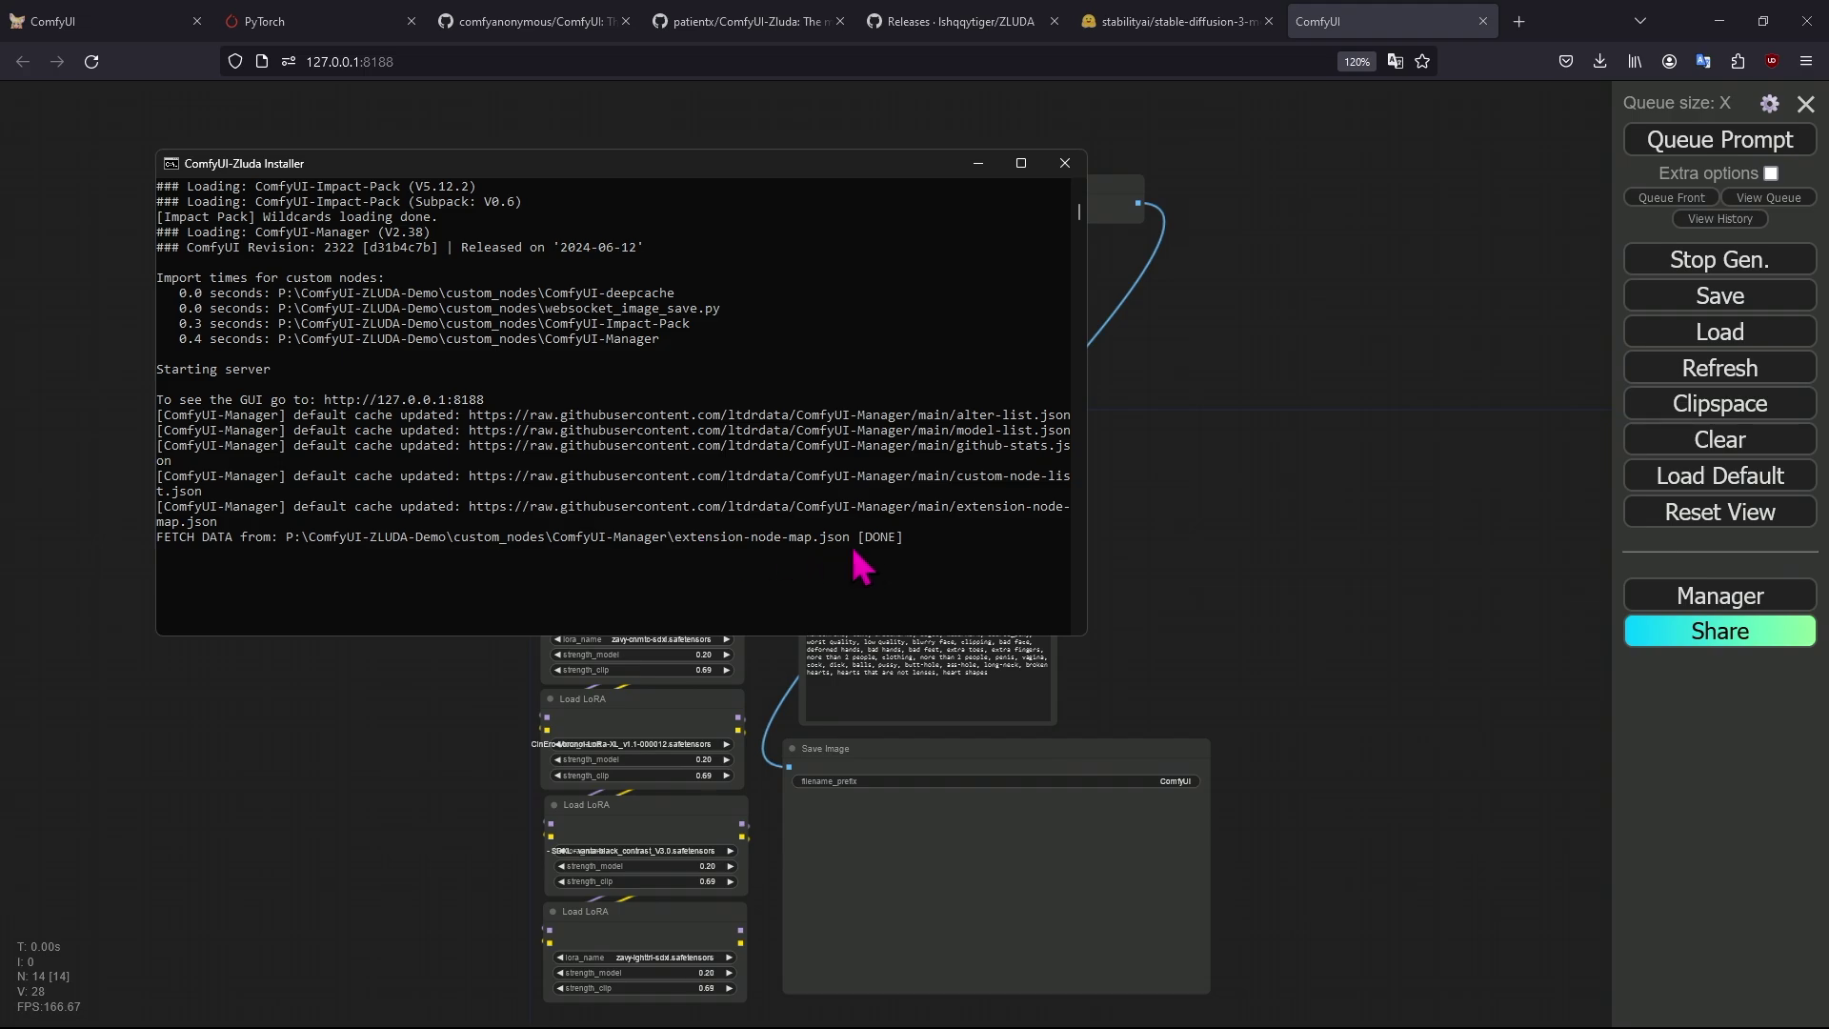
pyautogui.hotkey('alt', 'Tab')
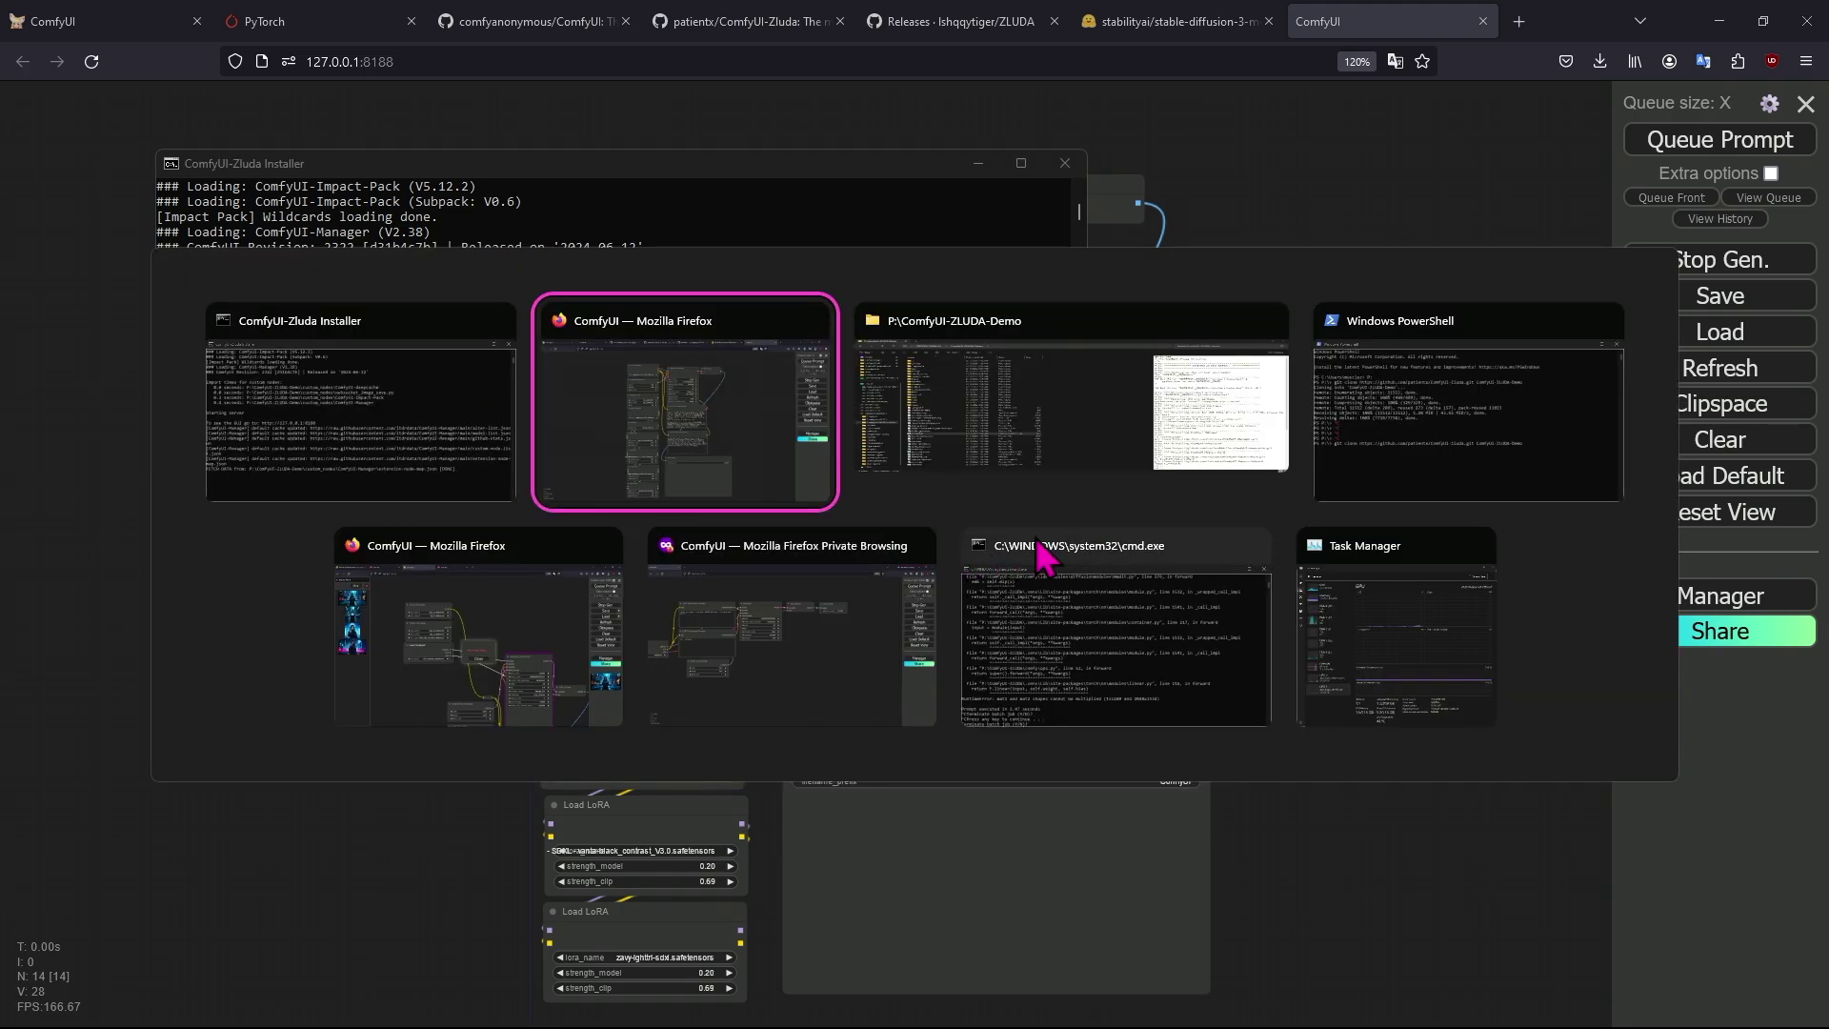
pyautogui.hotkey('alt', 'Tab')
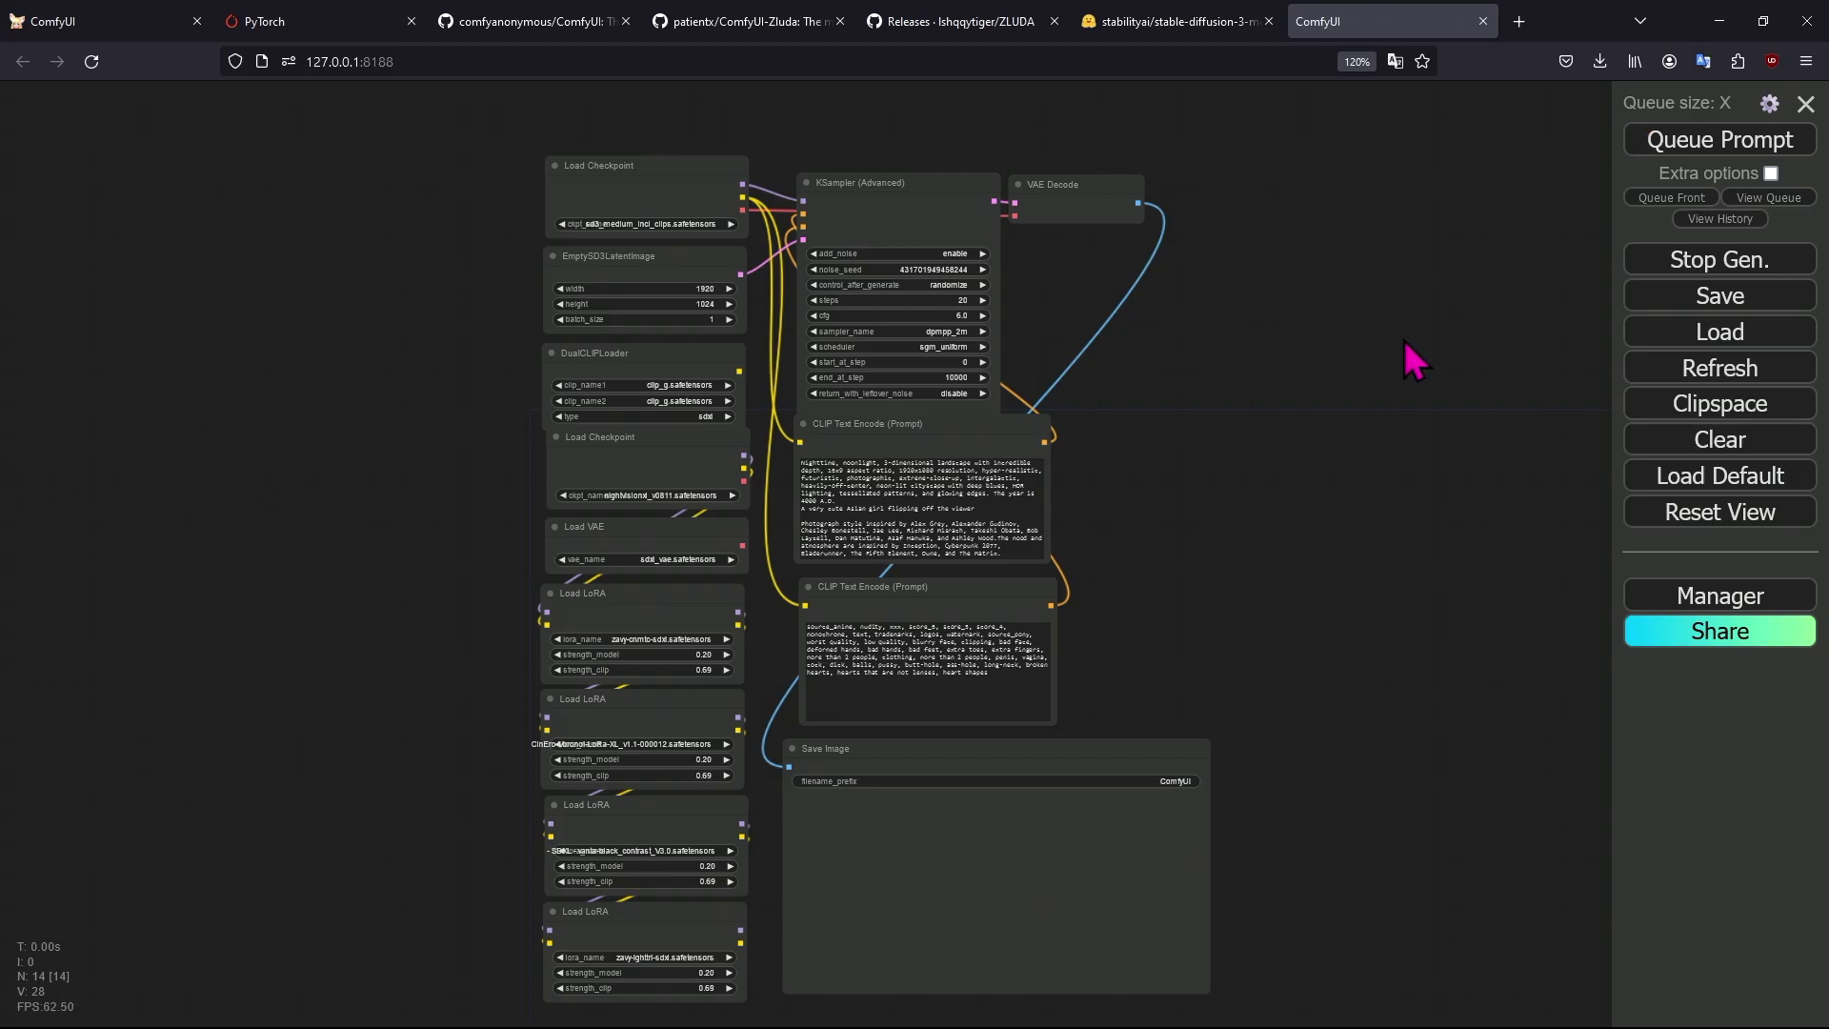
pyautogui.hotkey('alt', 'Tab')
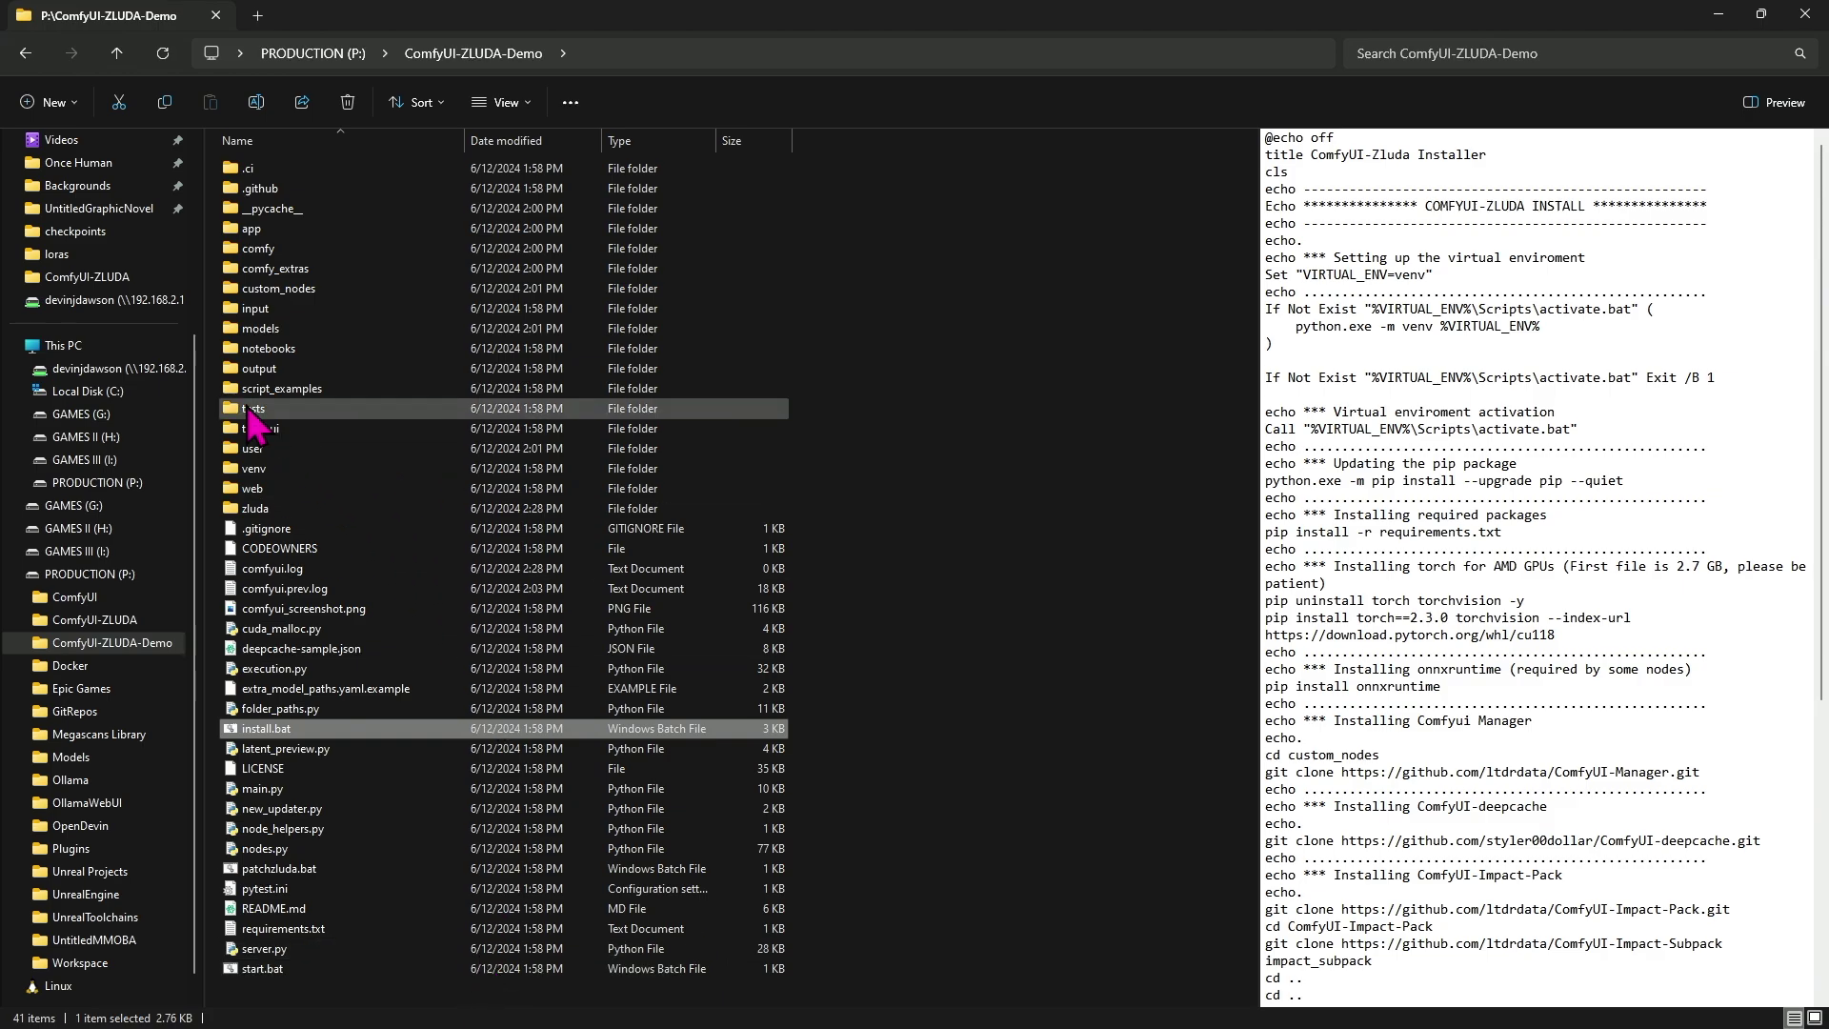
# Check the ten DLL and exe files in the zluda folder, then return to the browser.
pyautogui.doubleClick(298, 510)
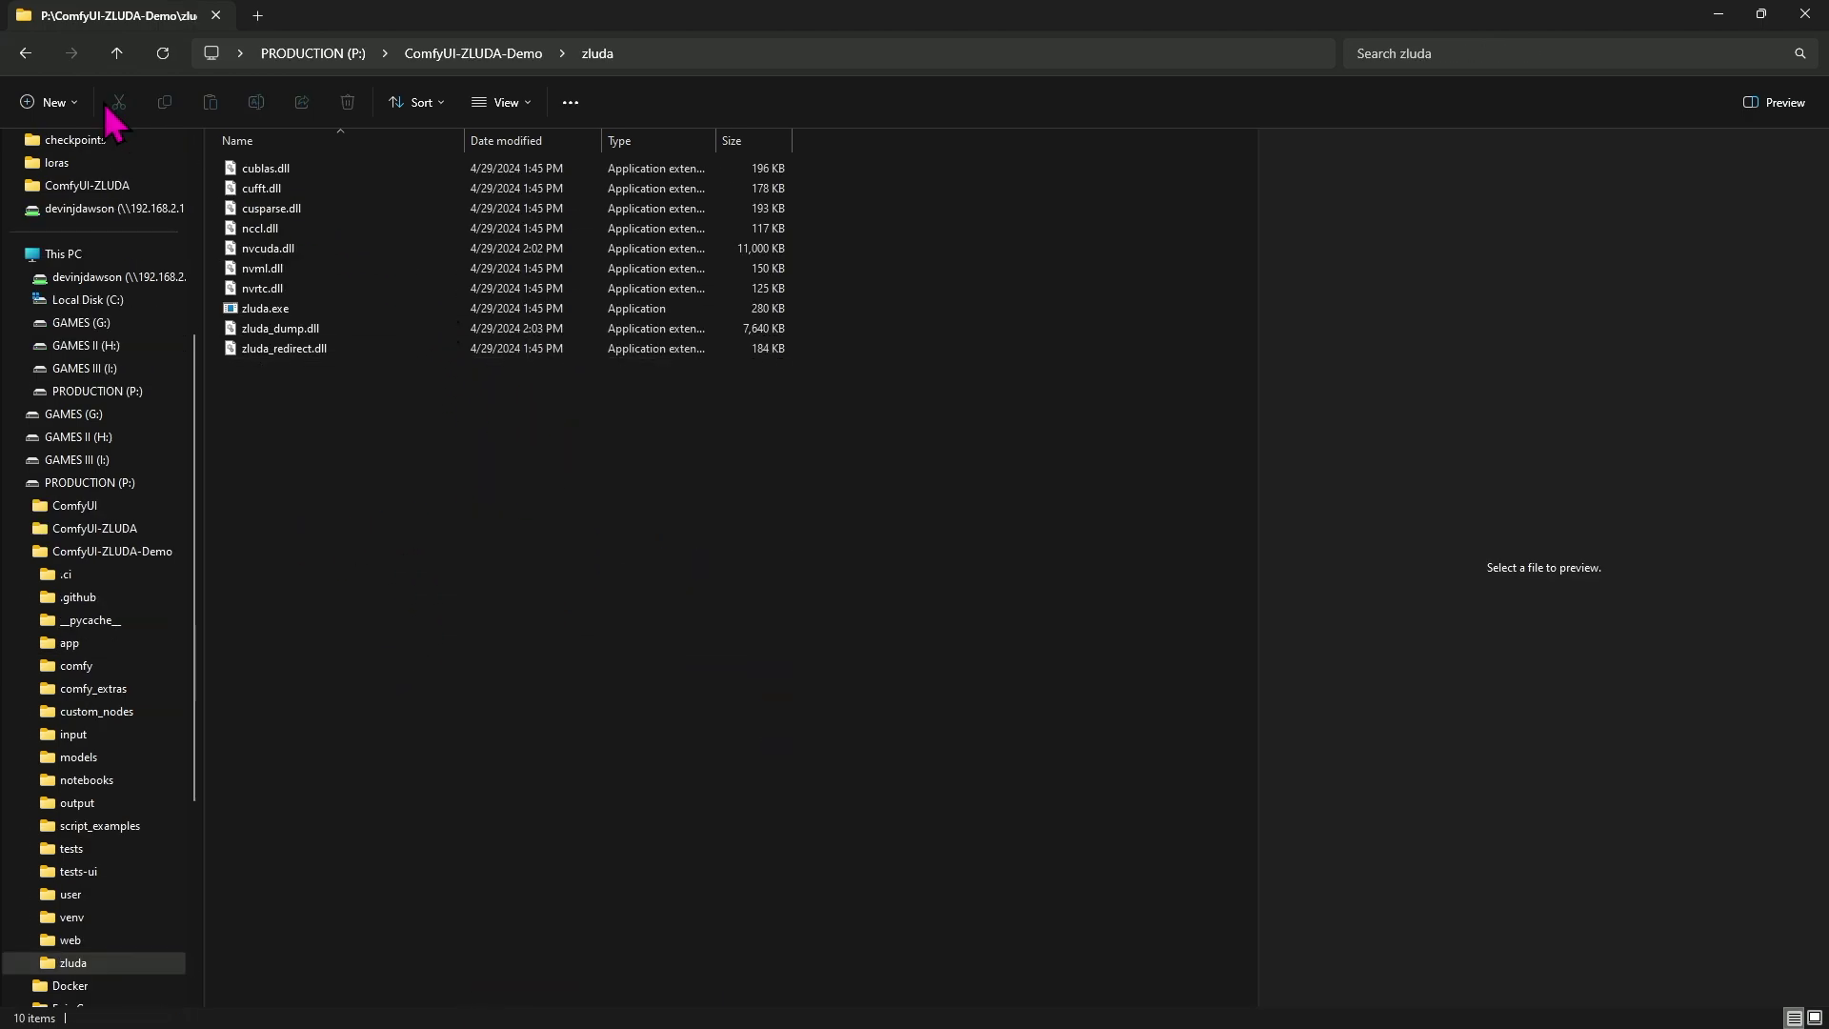
pyautogui.click(116, 54)
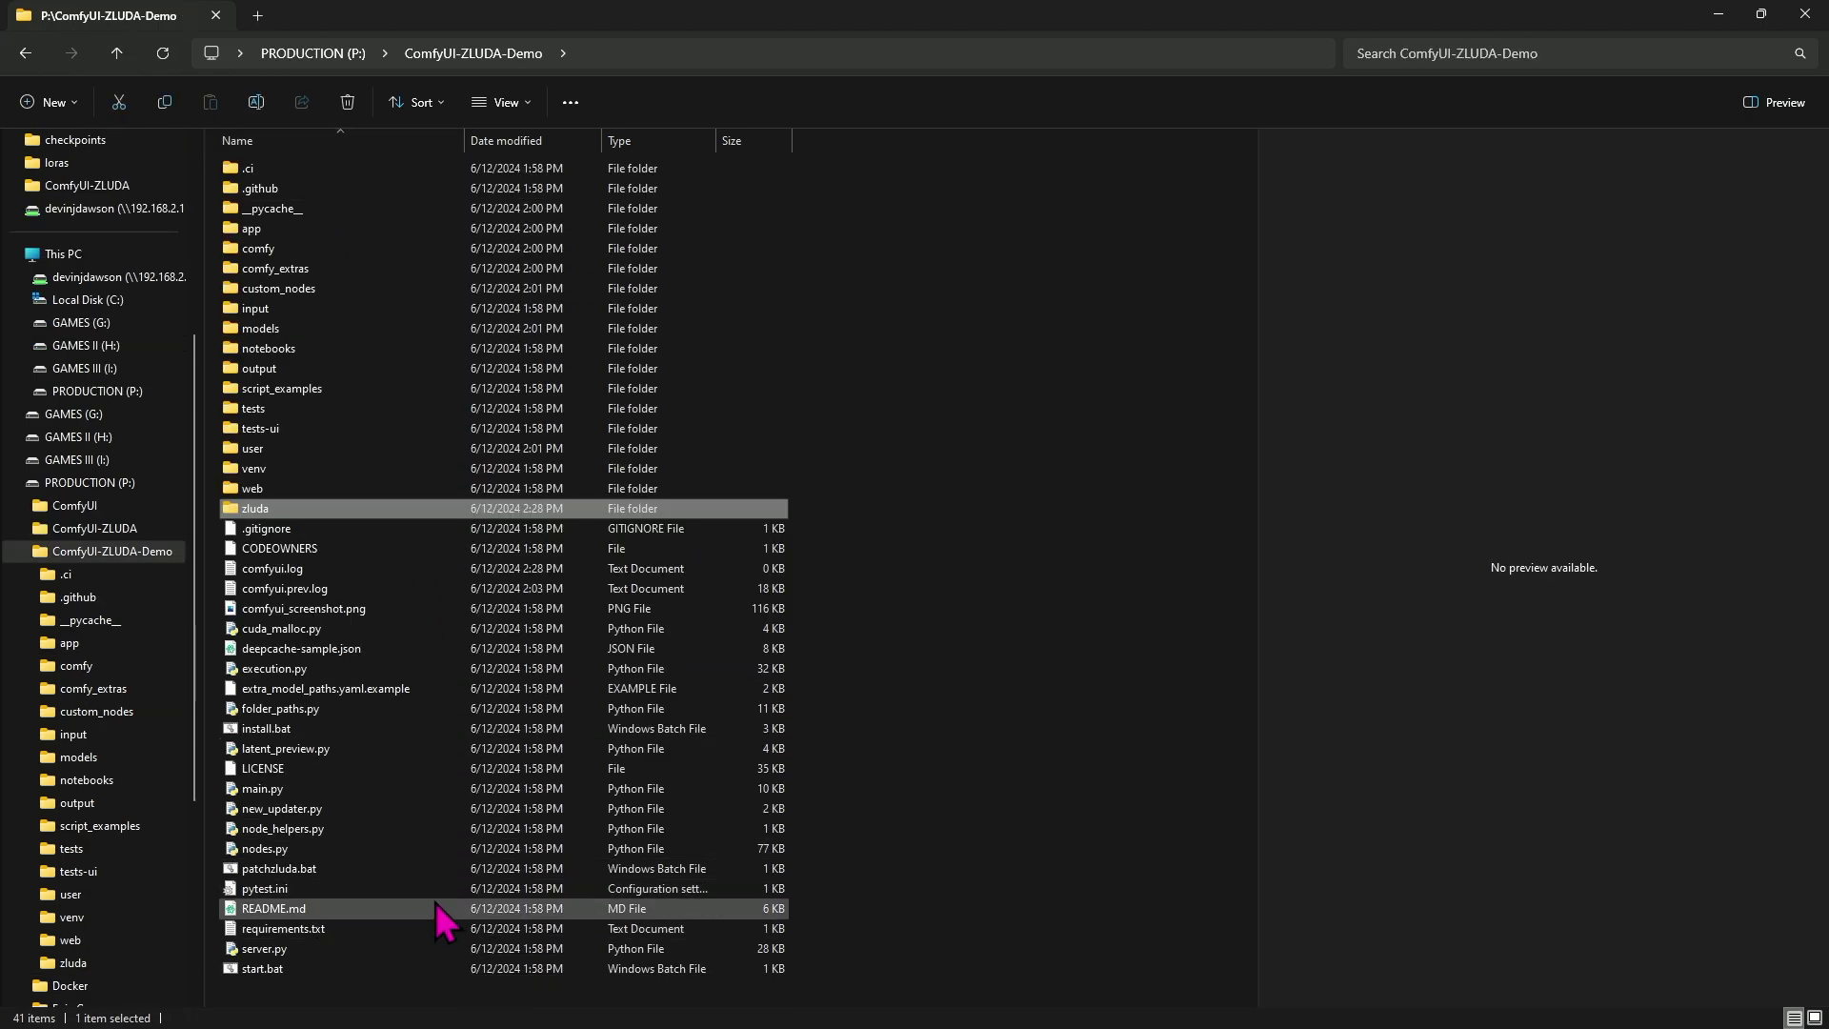
pyautogui.hotkey('alt', 'Tab')
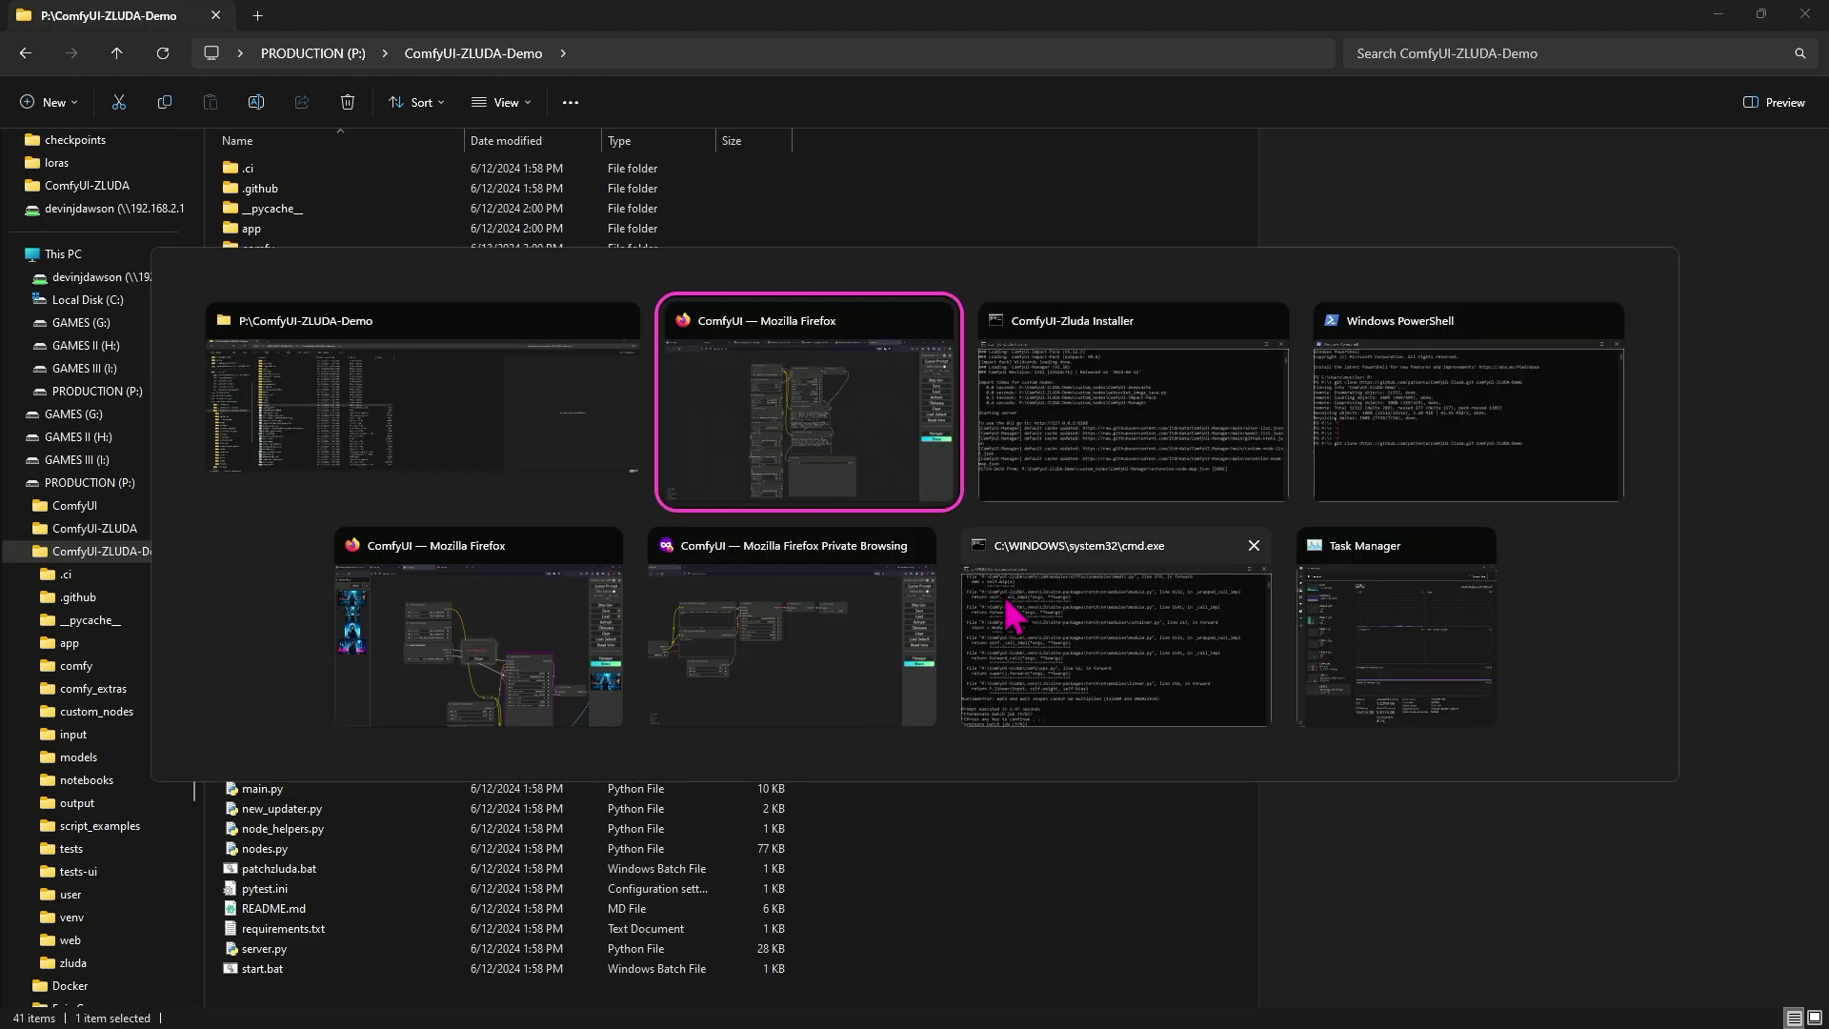
pyautogui.click(916, 443)
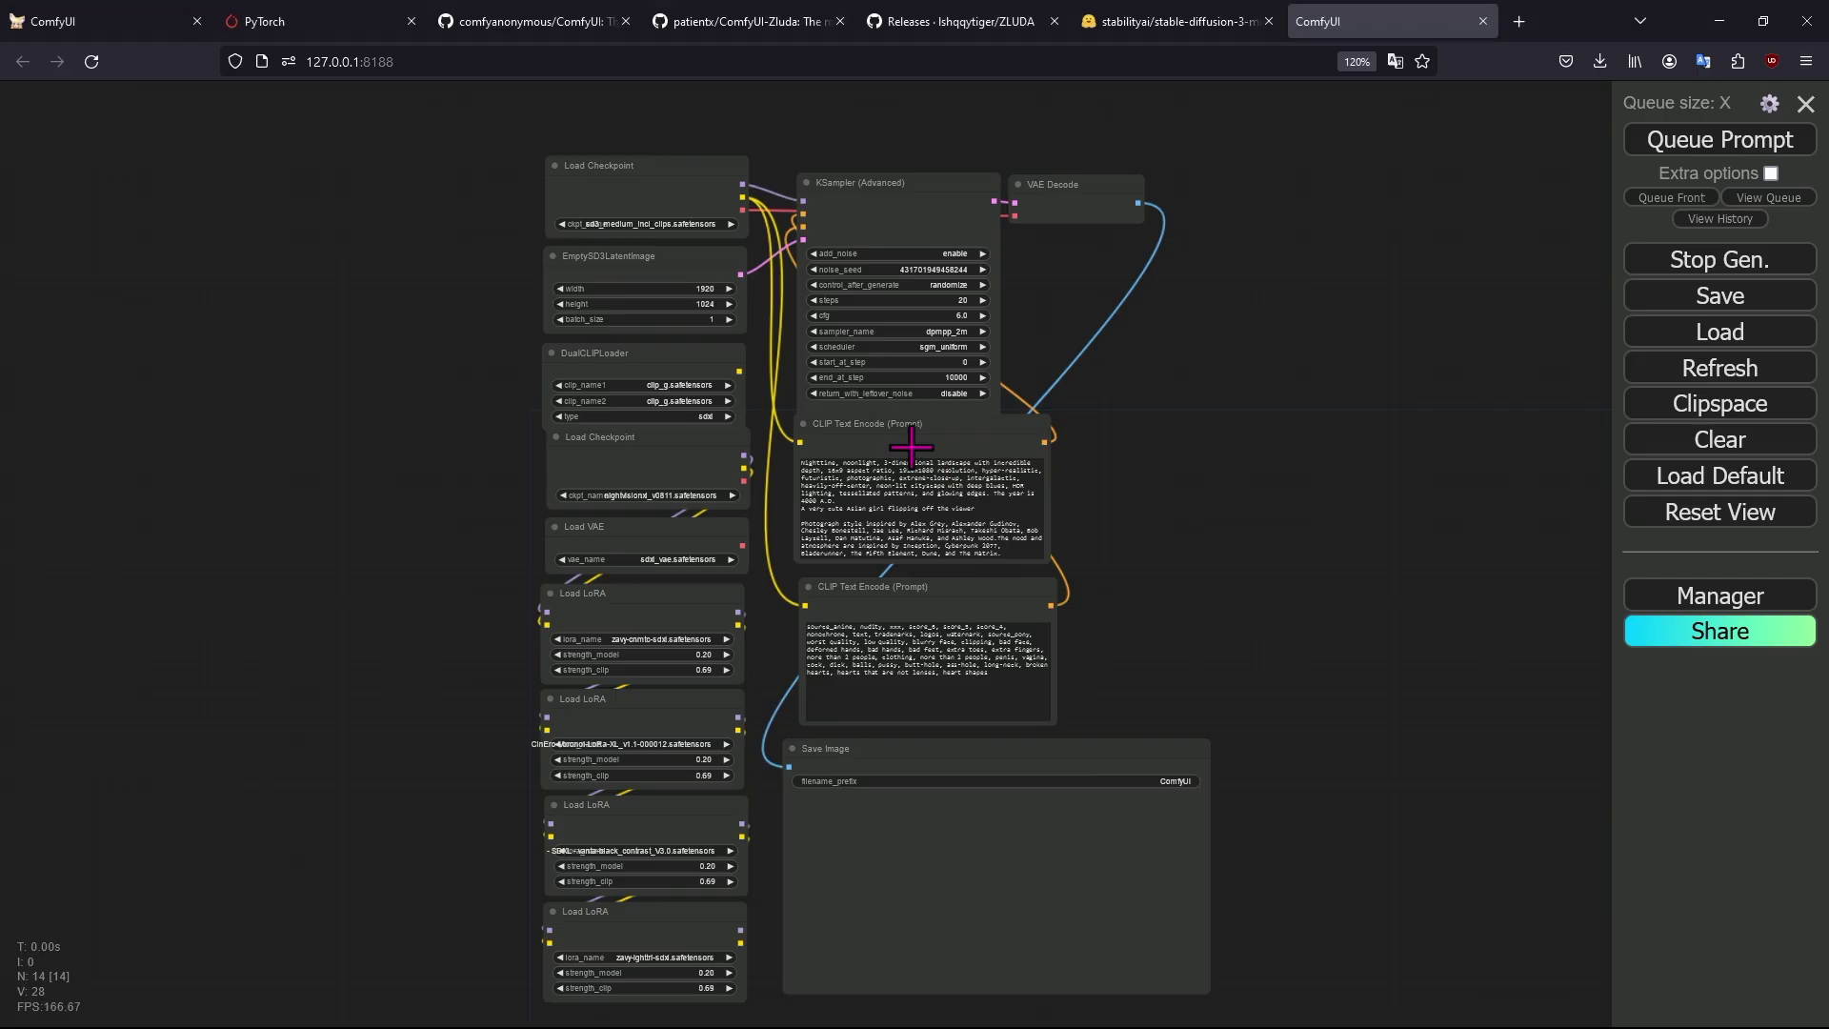
# Open the ComfyUI page at 127.0.0.1:8188 in a new Firefox private window.
pyautogui.click(1806, 60)
pyautogui.click(1667, 194)
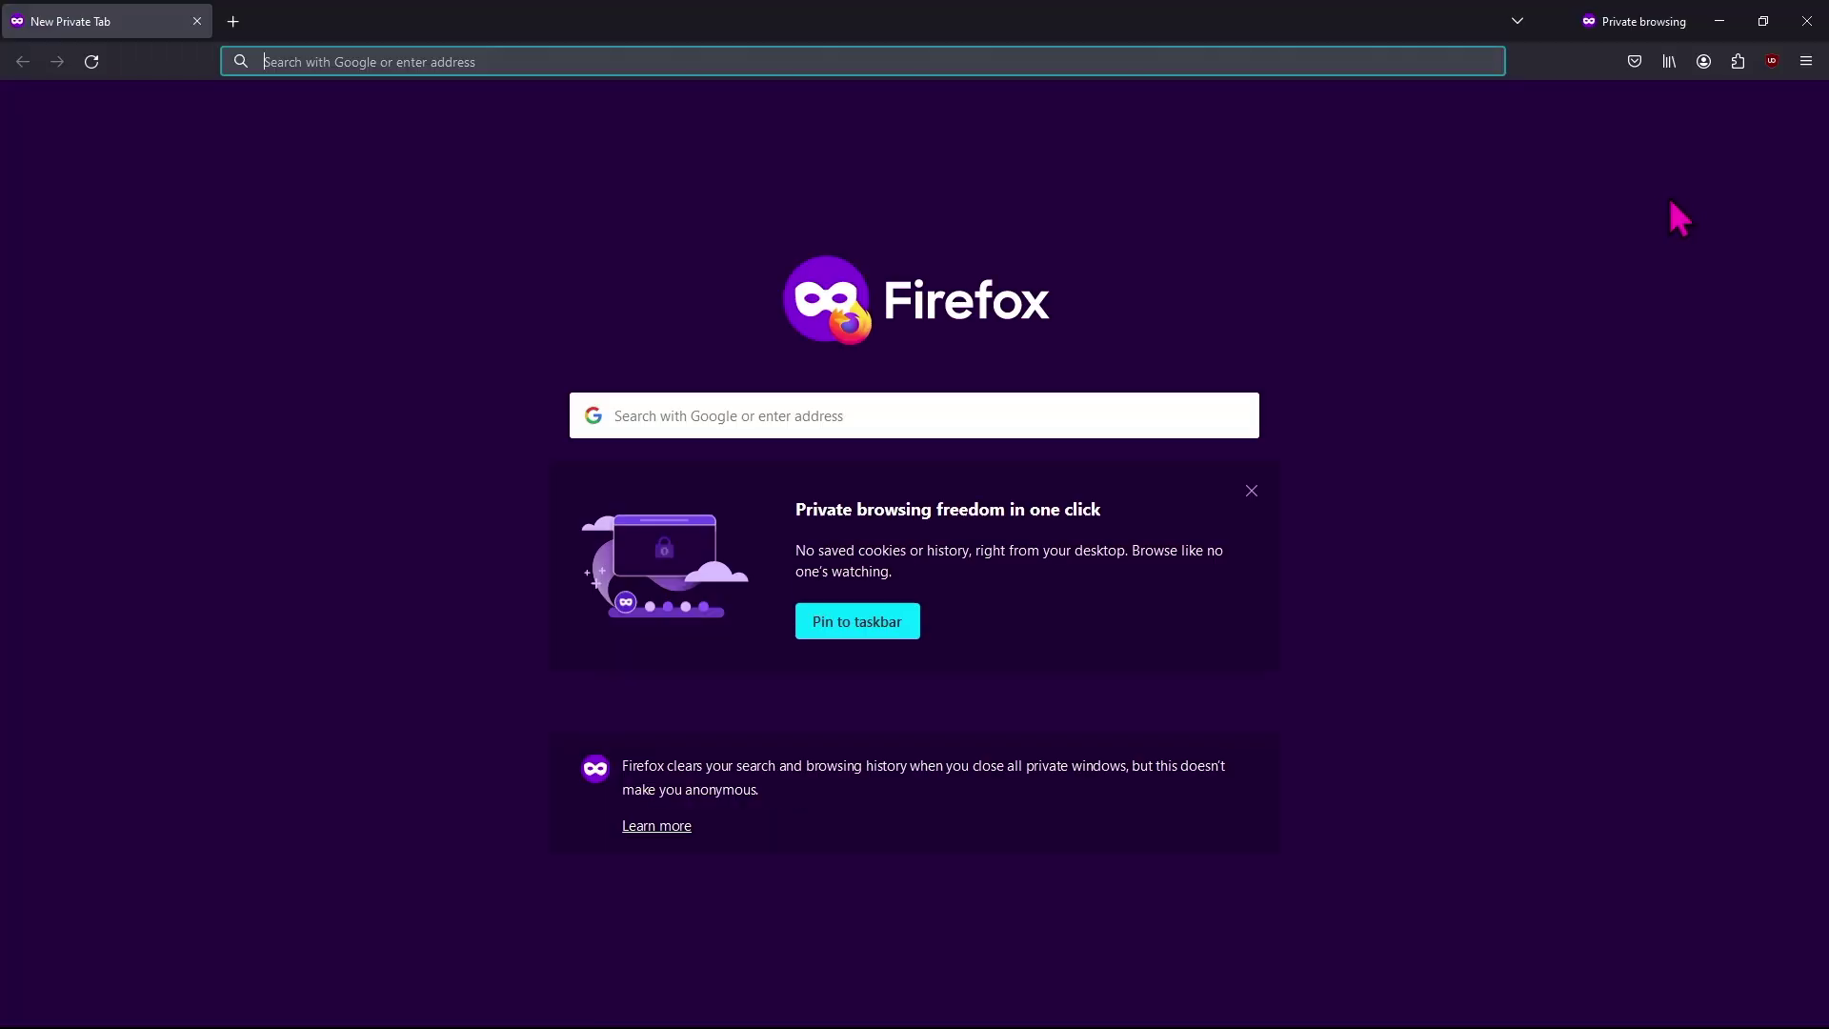
pyautogui.click(1423, 60)
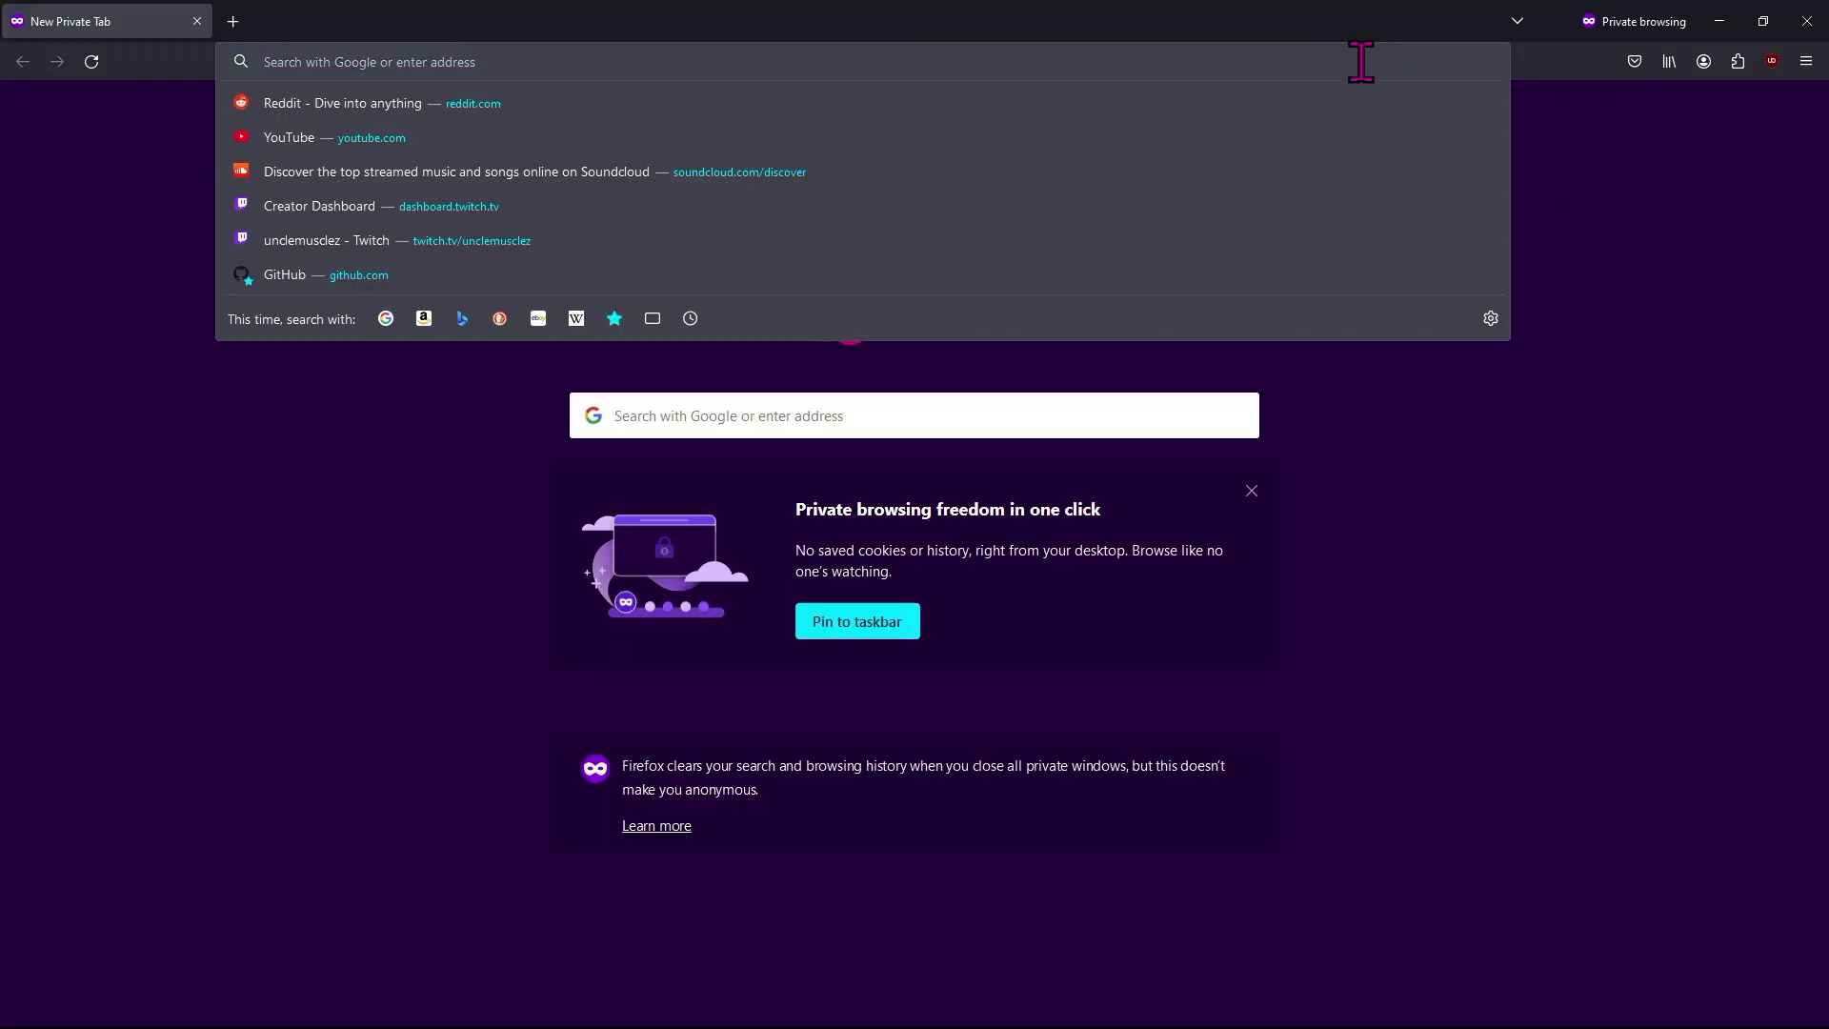
pyautogui.hotkey('alt', 'Tab')
pyautogui.click(604, 60)
pyautogui.hotkey('ctrl', 'c')
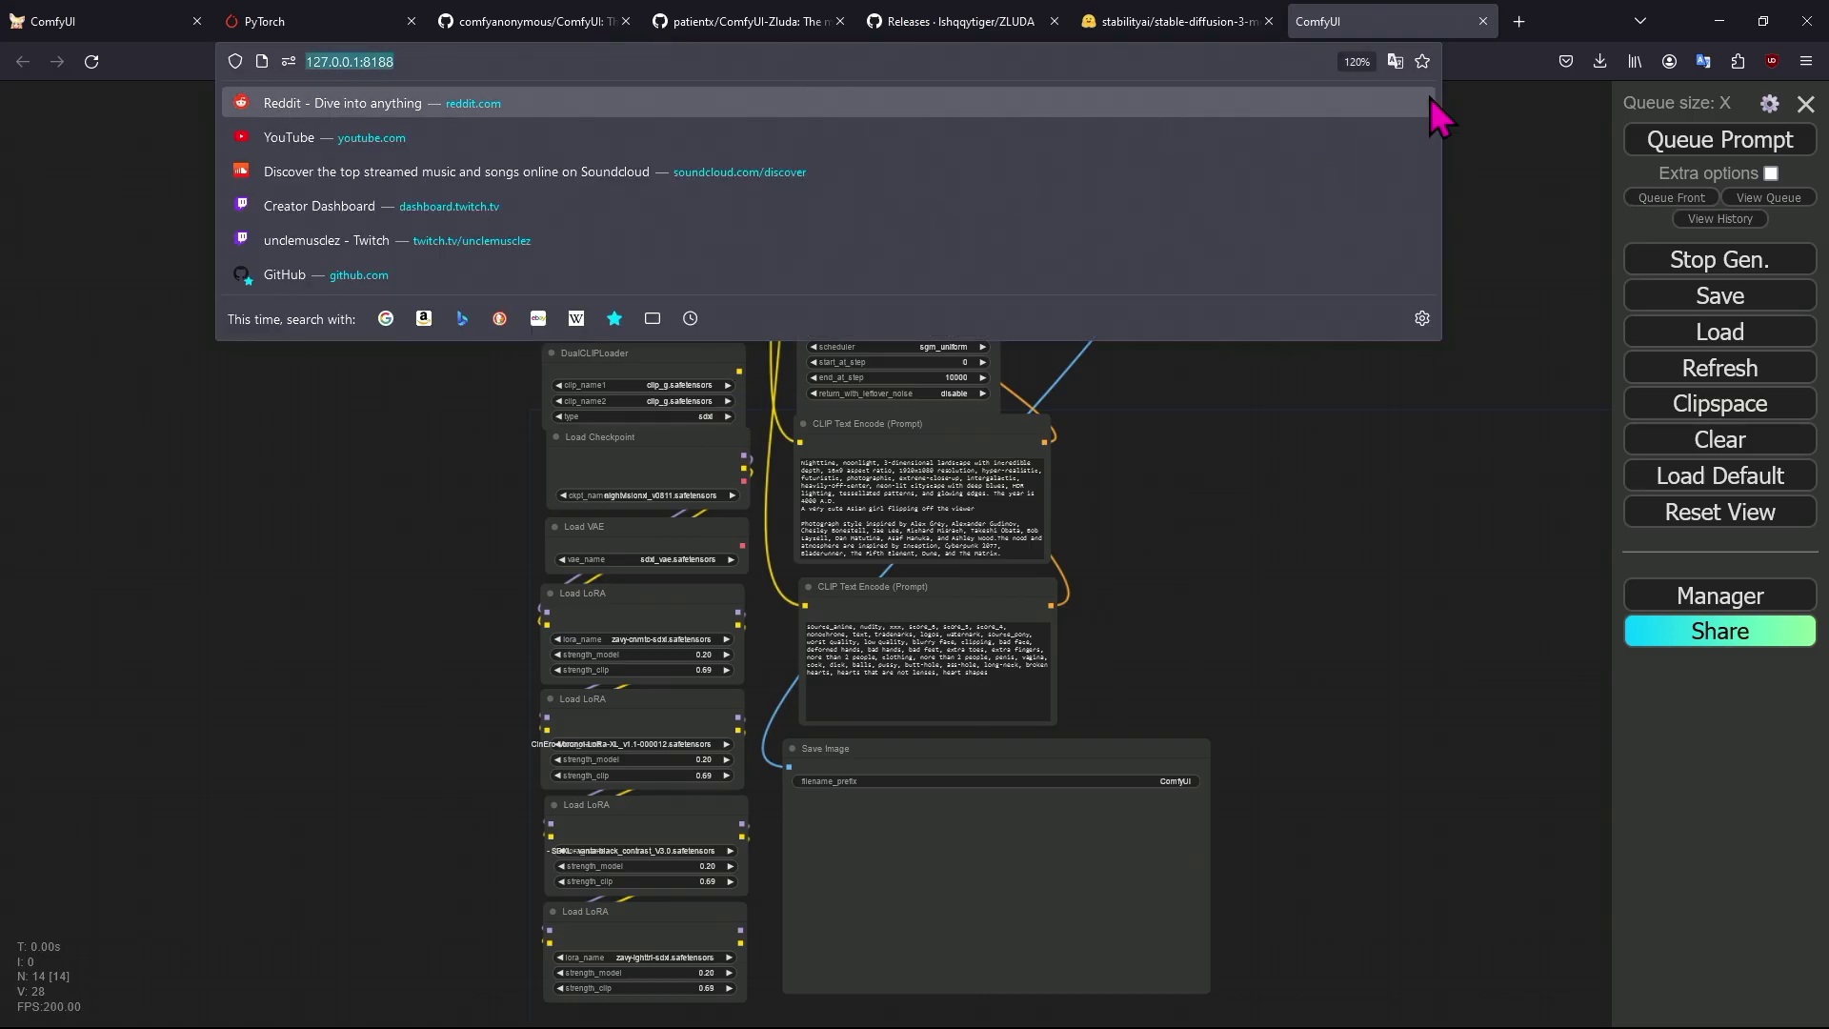
pyautogui.hotkey('alt', 'Tab')
pyautogui.hotkey('ctrl', 'v')
pyautogui.press('Return')
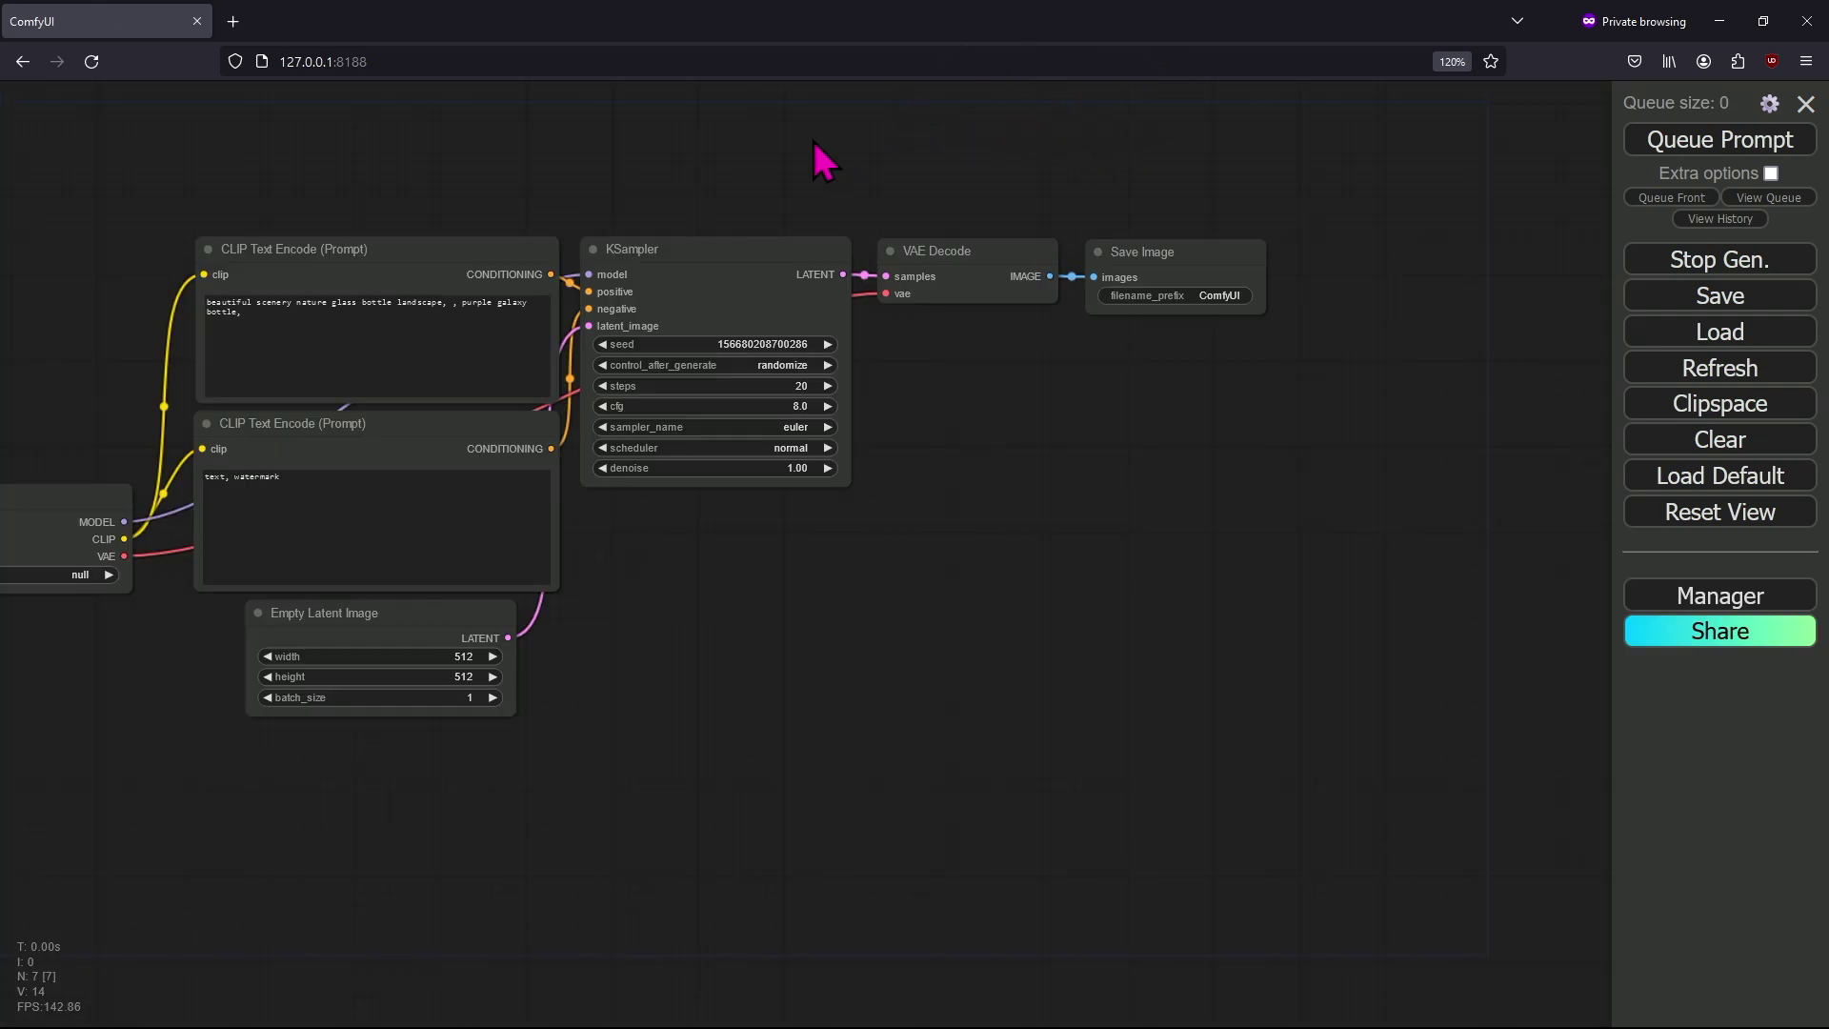
# Load the SD3 Medium example workflow with its TripleCLIPLoader and 1024×1024 latent.
pyautogui.scroll(-1, 702, 150)
pyautogui.moveTo(702, 151); pyautogui.dragTo(1016, 155)
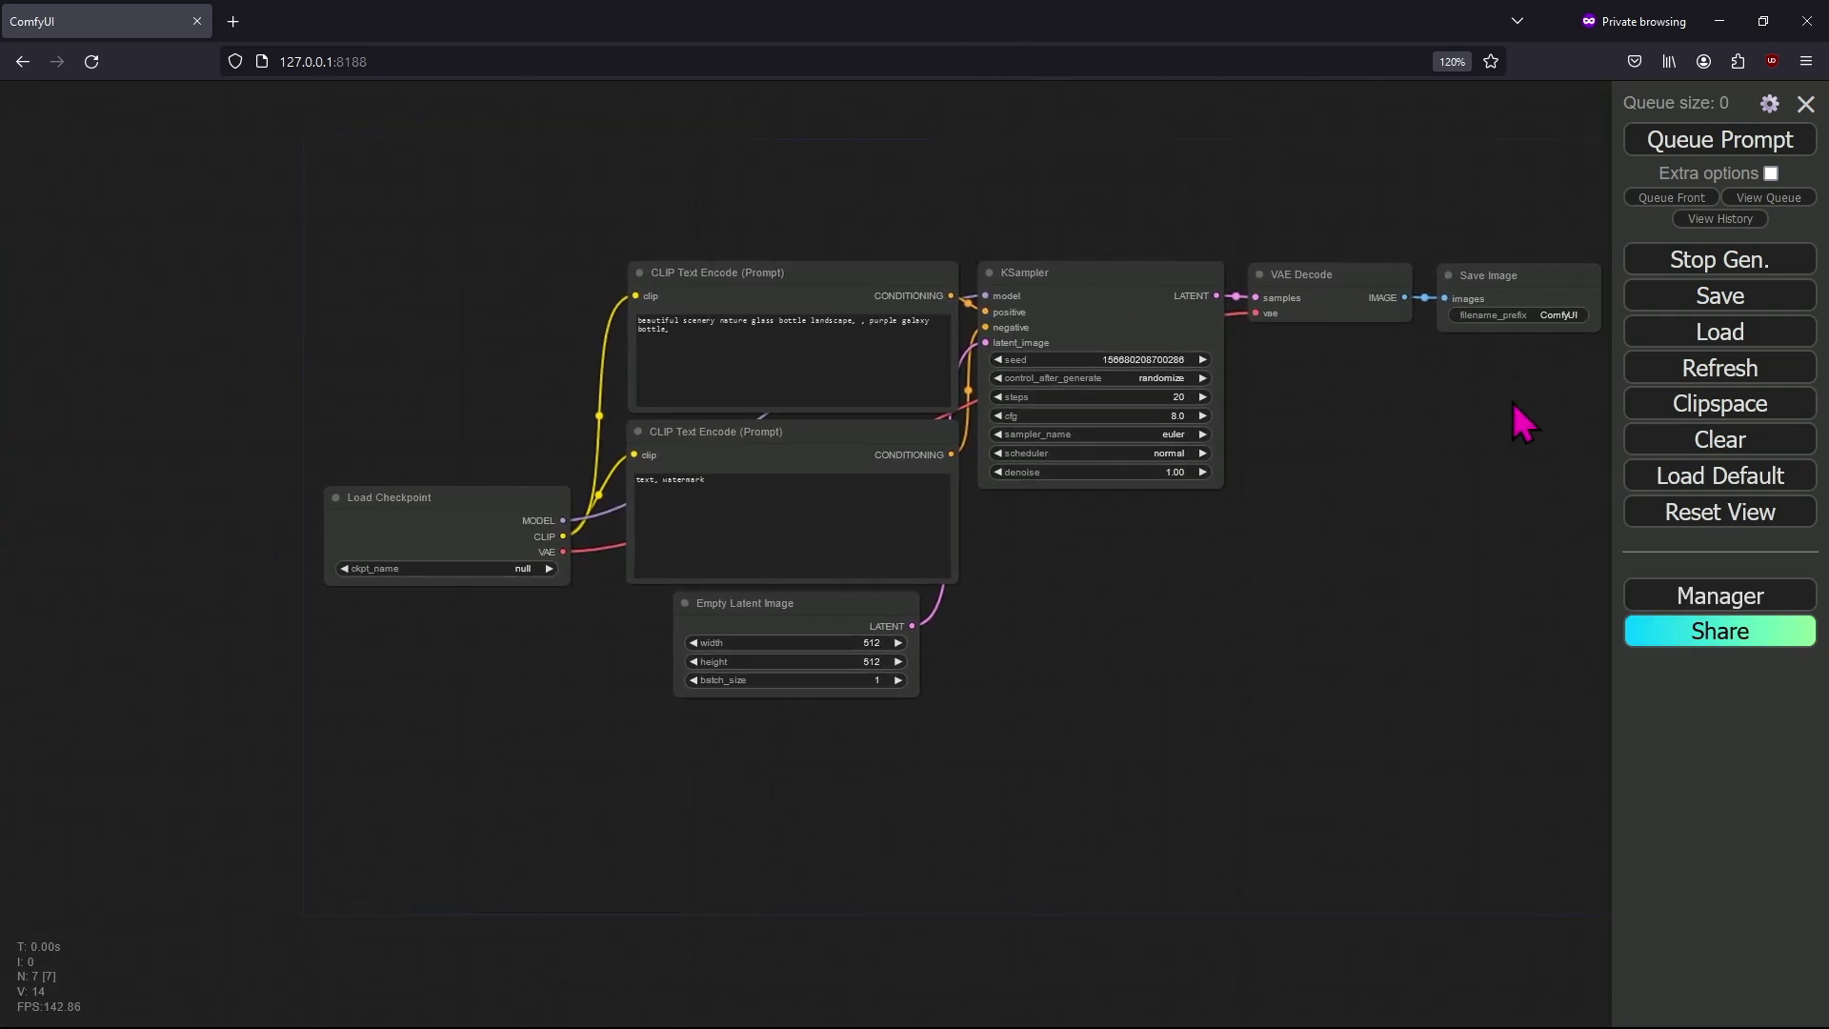
pyautogui.moveTo(1510, 417); pyautogui.dragTo(1380, 489)
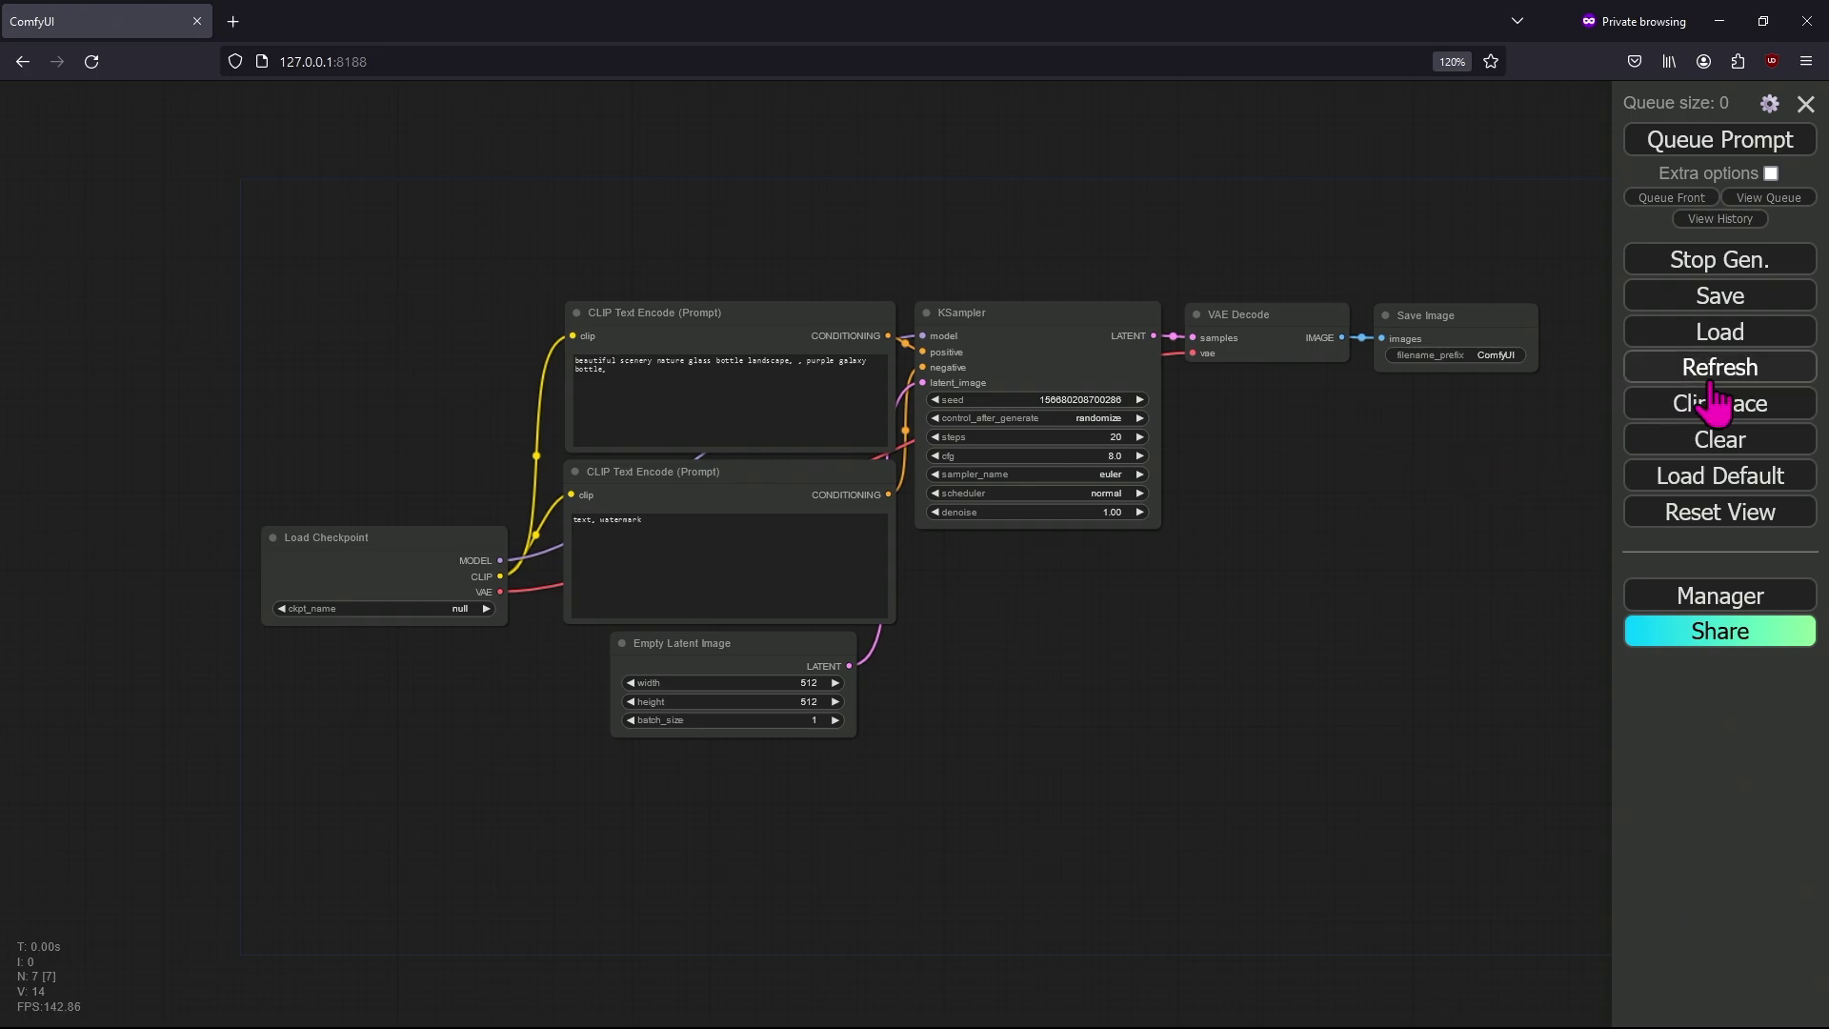
pyautogui.click(1749, 344)
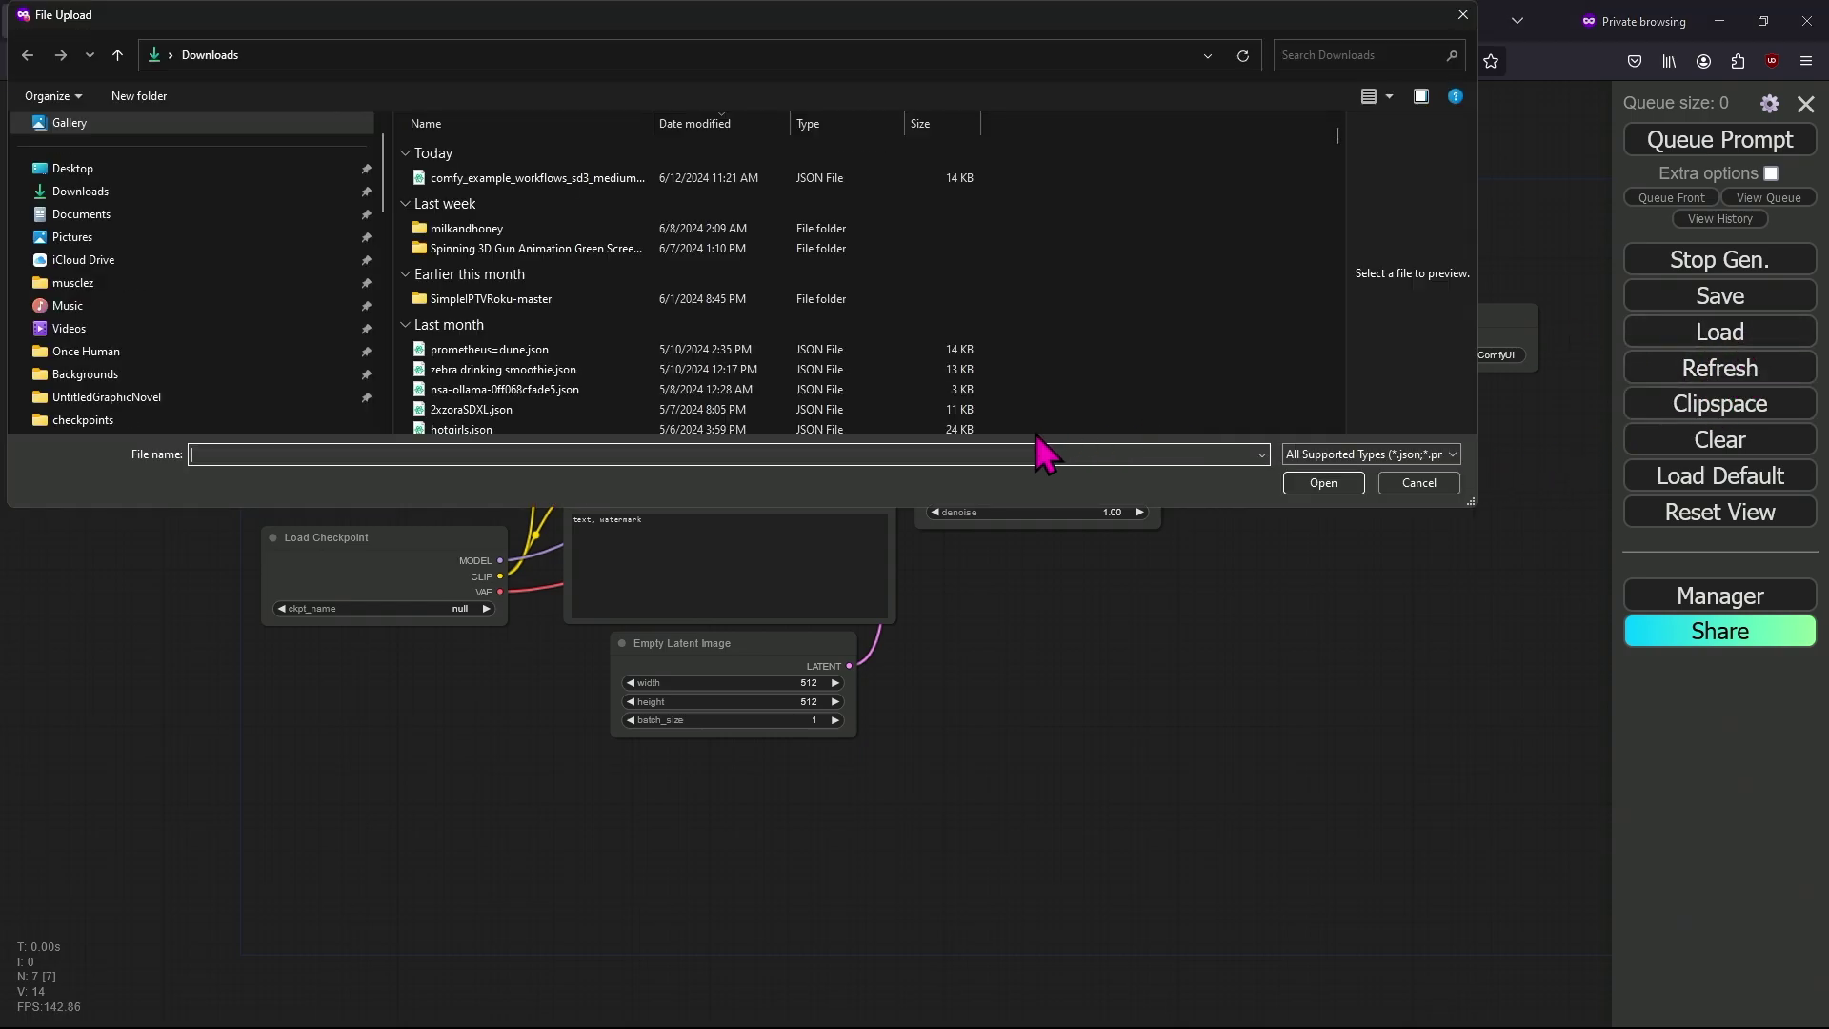
pyautogui.doubleClick(610, 181)
# Open stable-diffusion-3-medium's comfy_example_workflows folder on Hugging Face.
pyautogui.hotkey('alt', 'Tab')
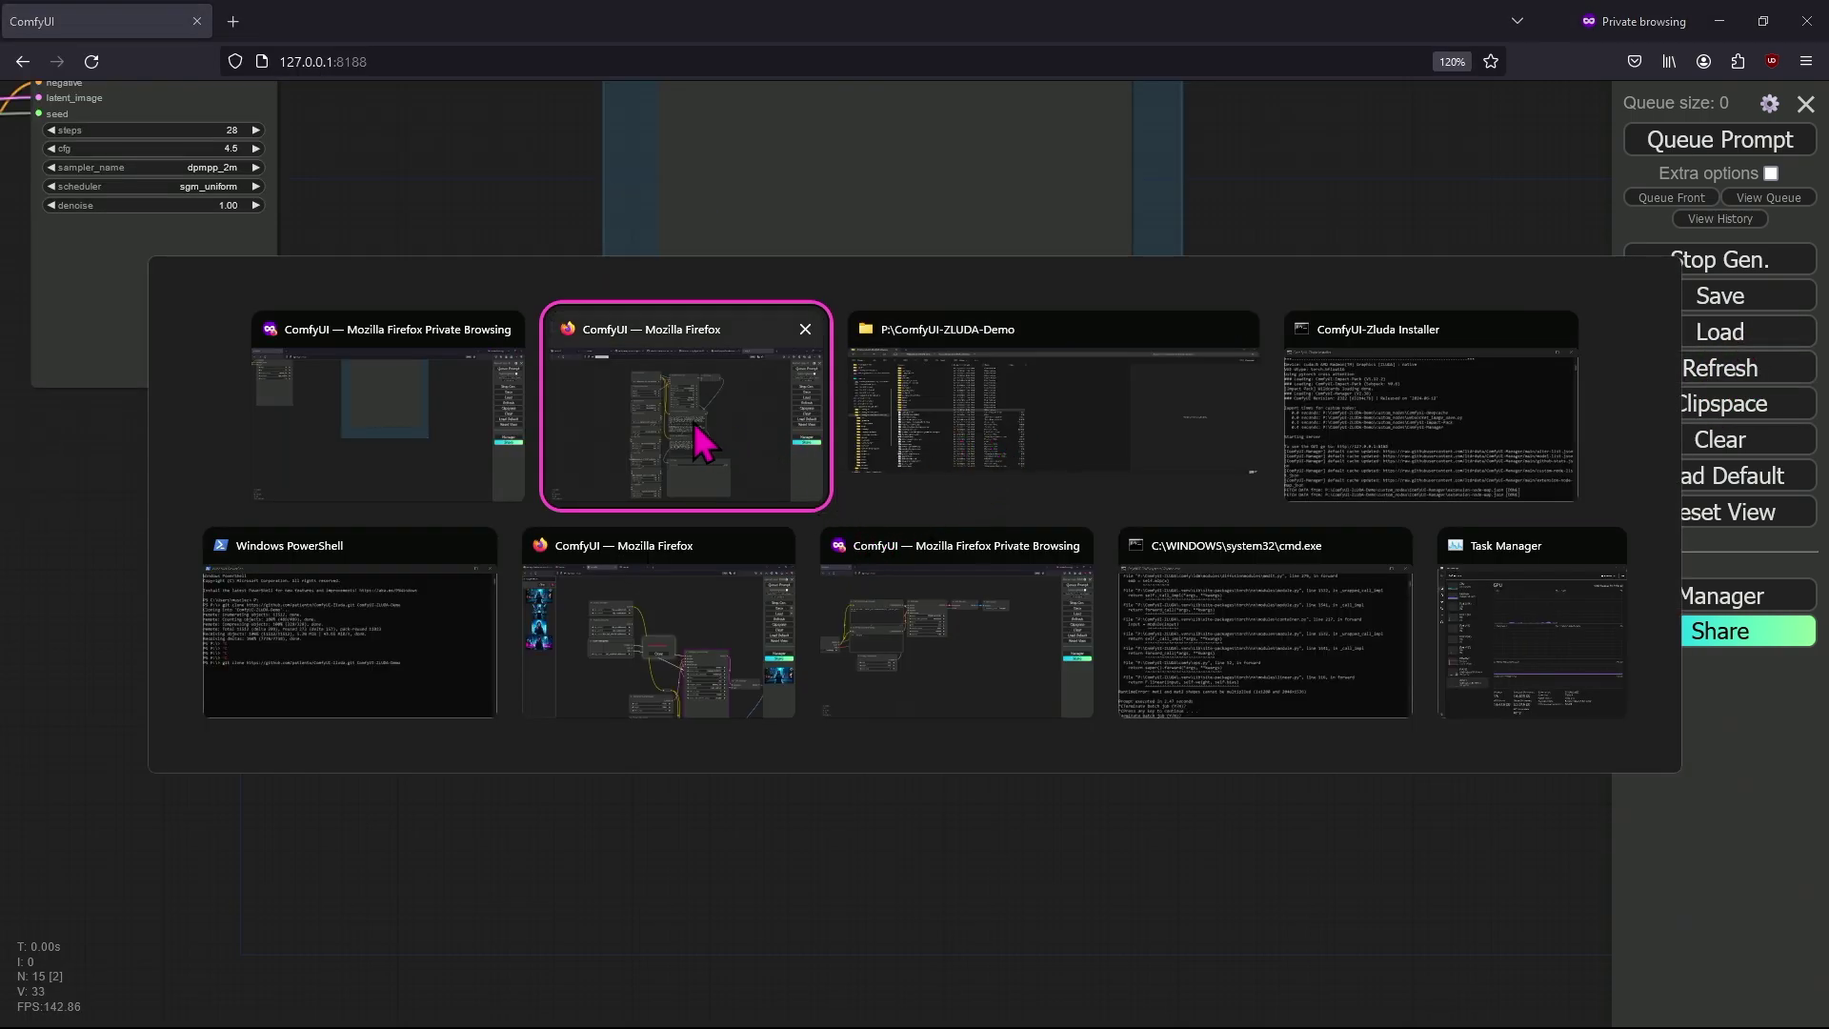
pyautogui.click(702, 441)
pyautogui.click(758, 21)
pyautogui.click(962, 23)
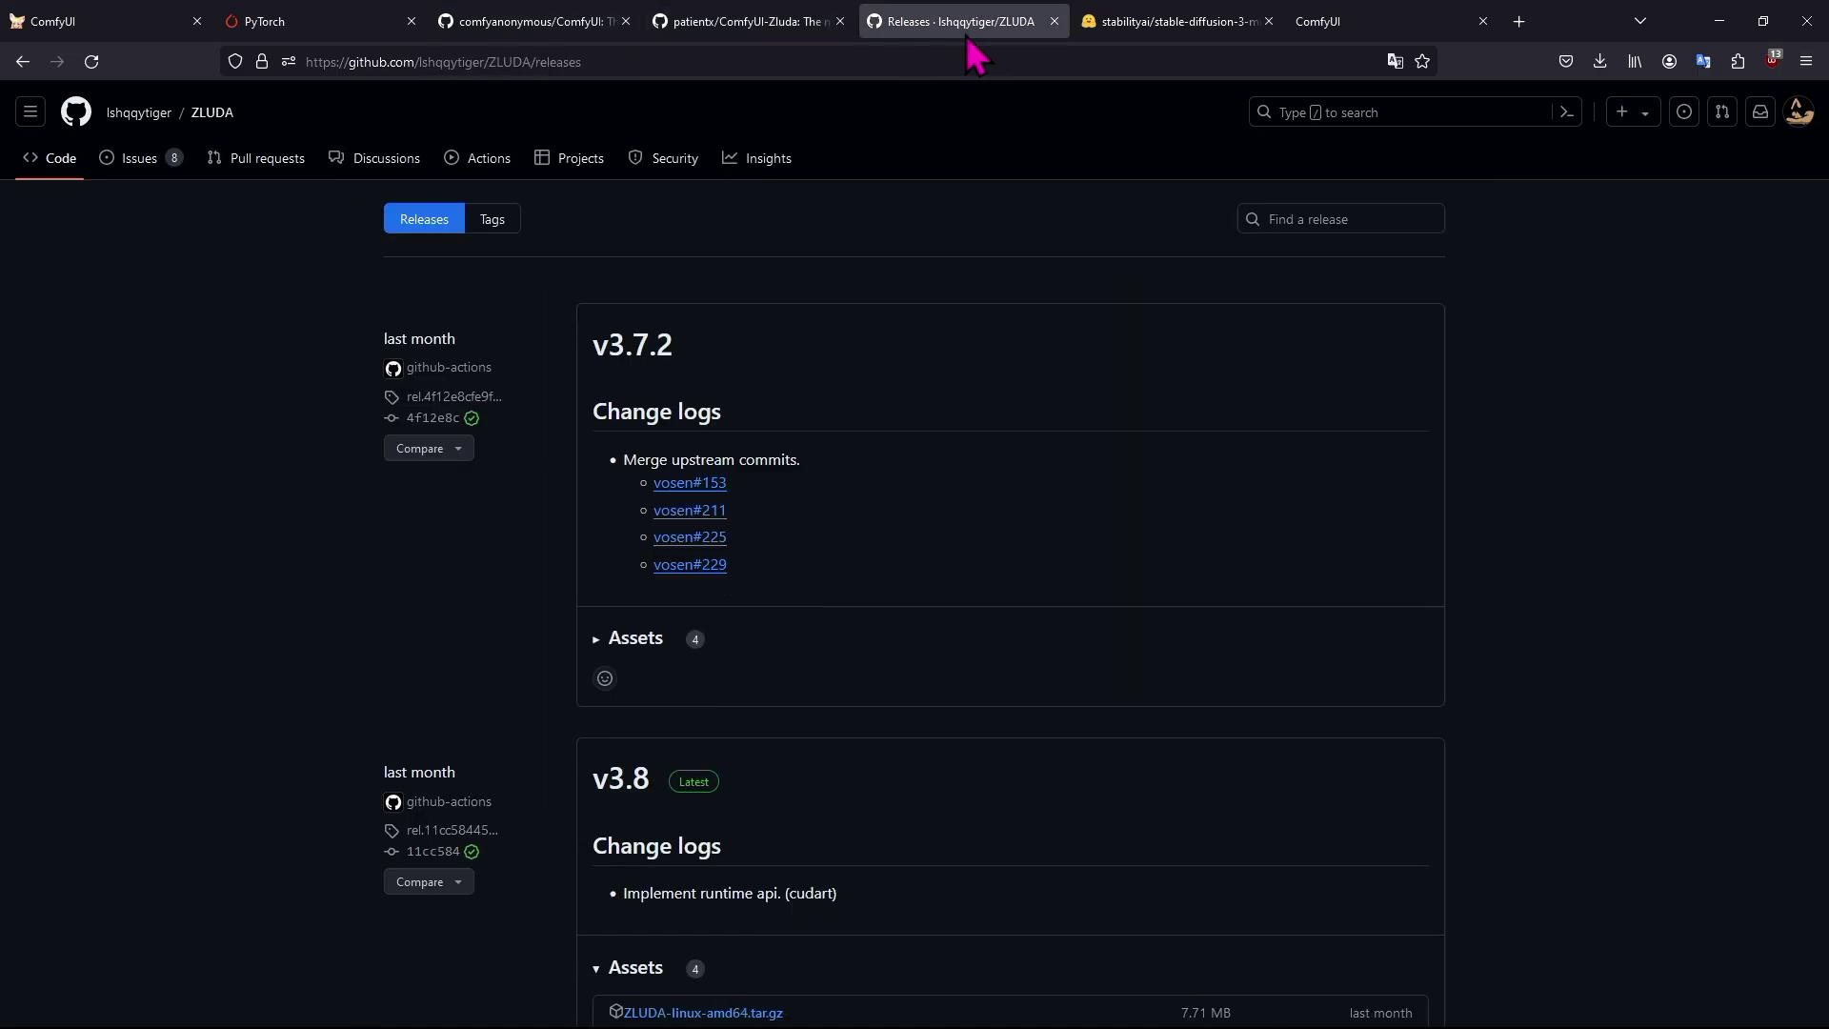
pyautogui.click(1186, 21)
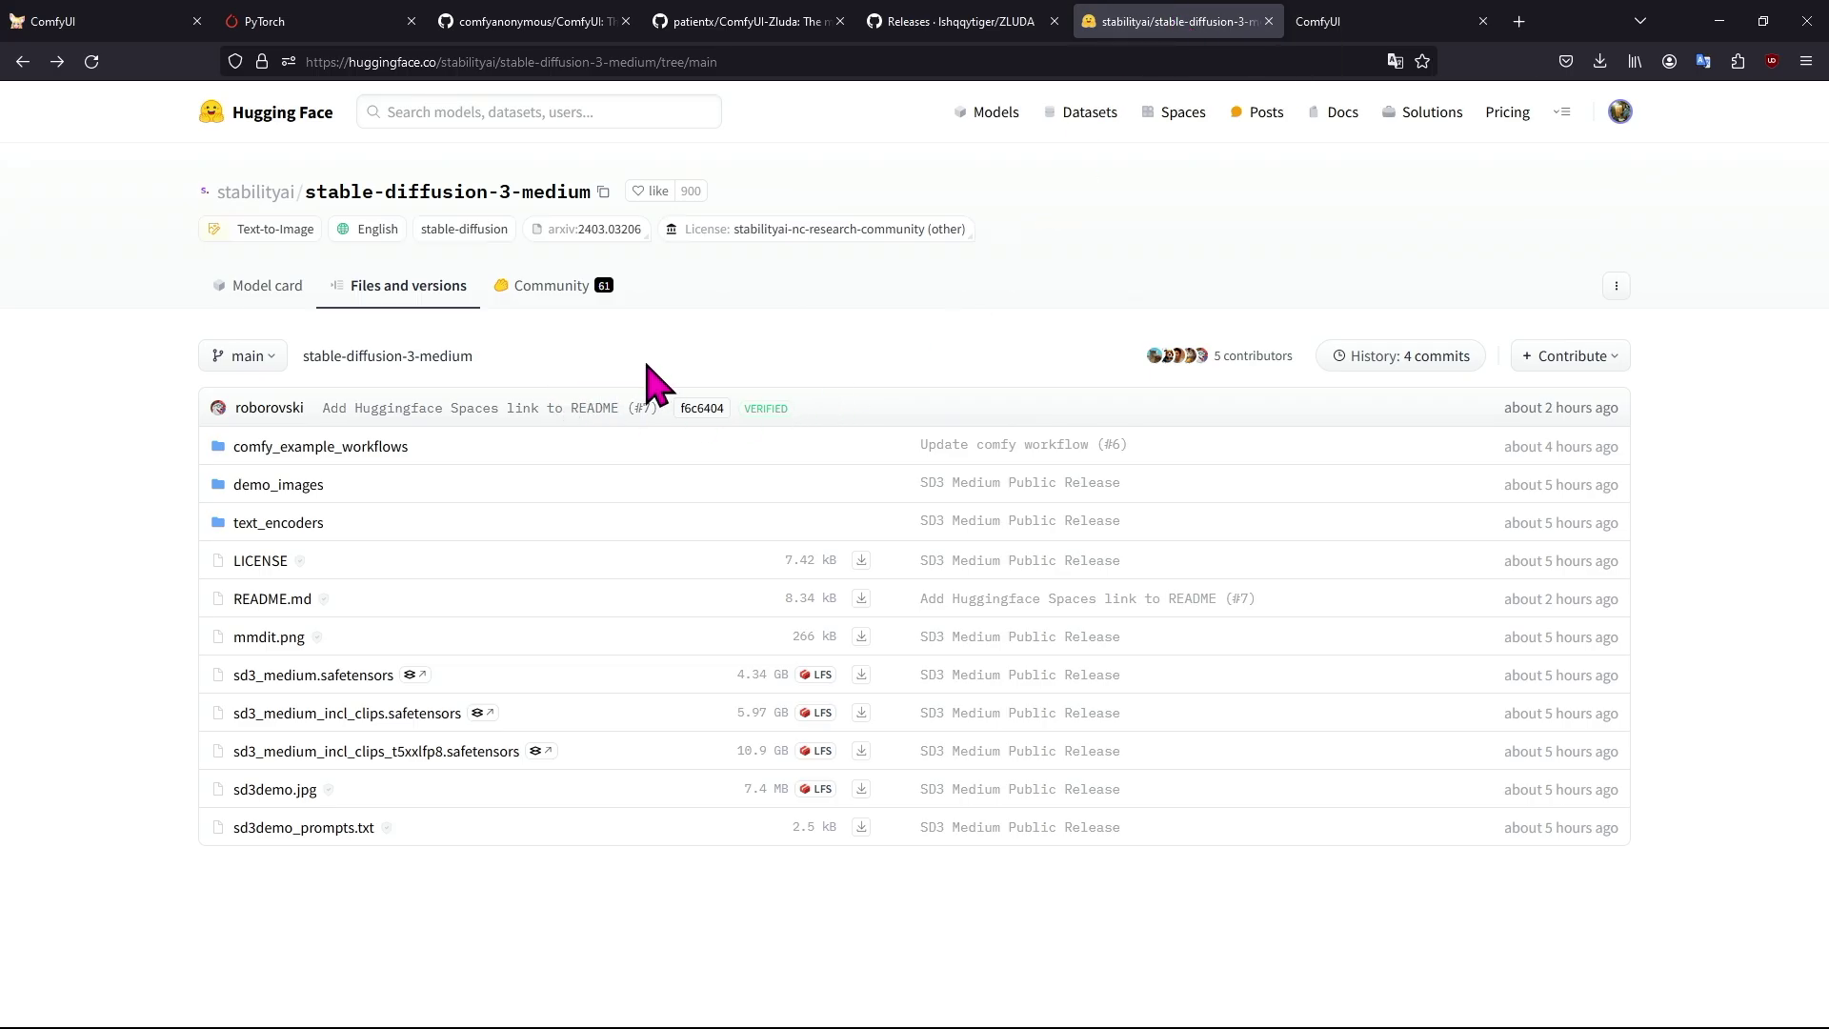
pyautogui.click(314, 448)
# Pan the ComfyUI graph to bring the Load Models and Input groups into view.
pyautogui.hotkey('alt', 'Tab')
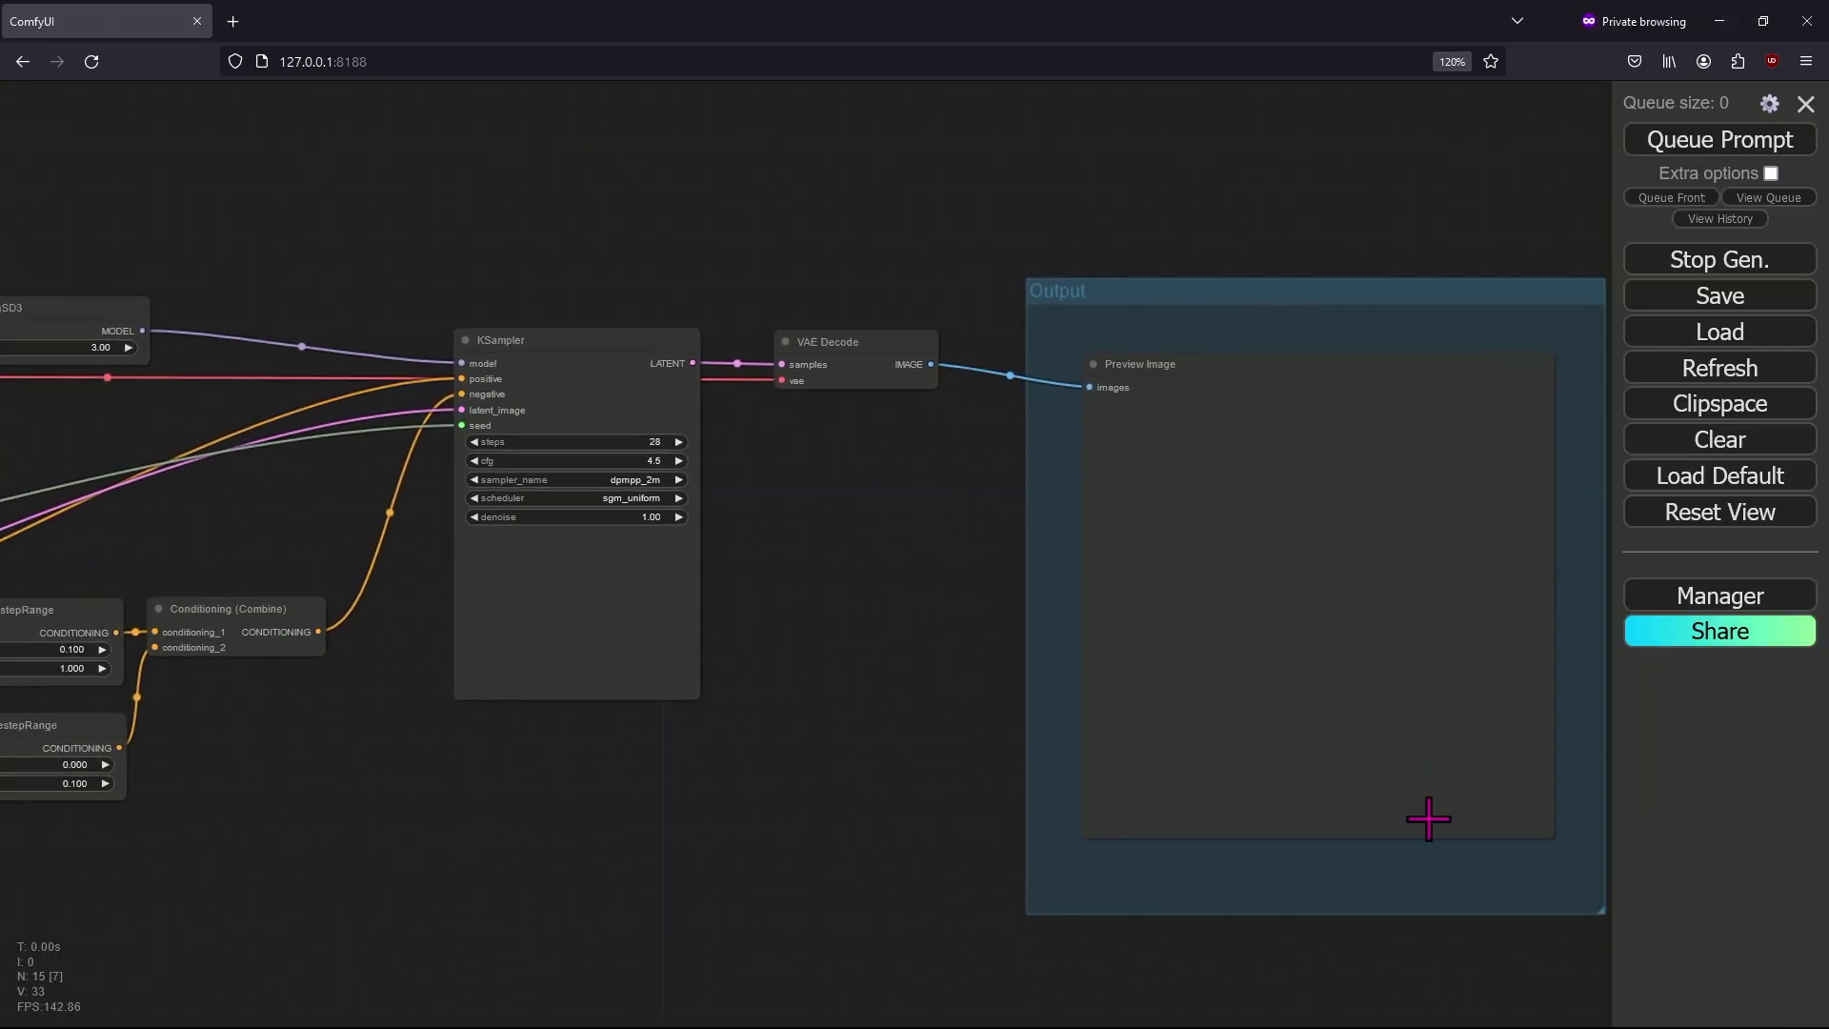
pyautogui.scroll(-2, 1428, 819)
pyautogui.moveTo(787, 705); pyautogui.dragTo(1277, 556)
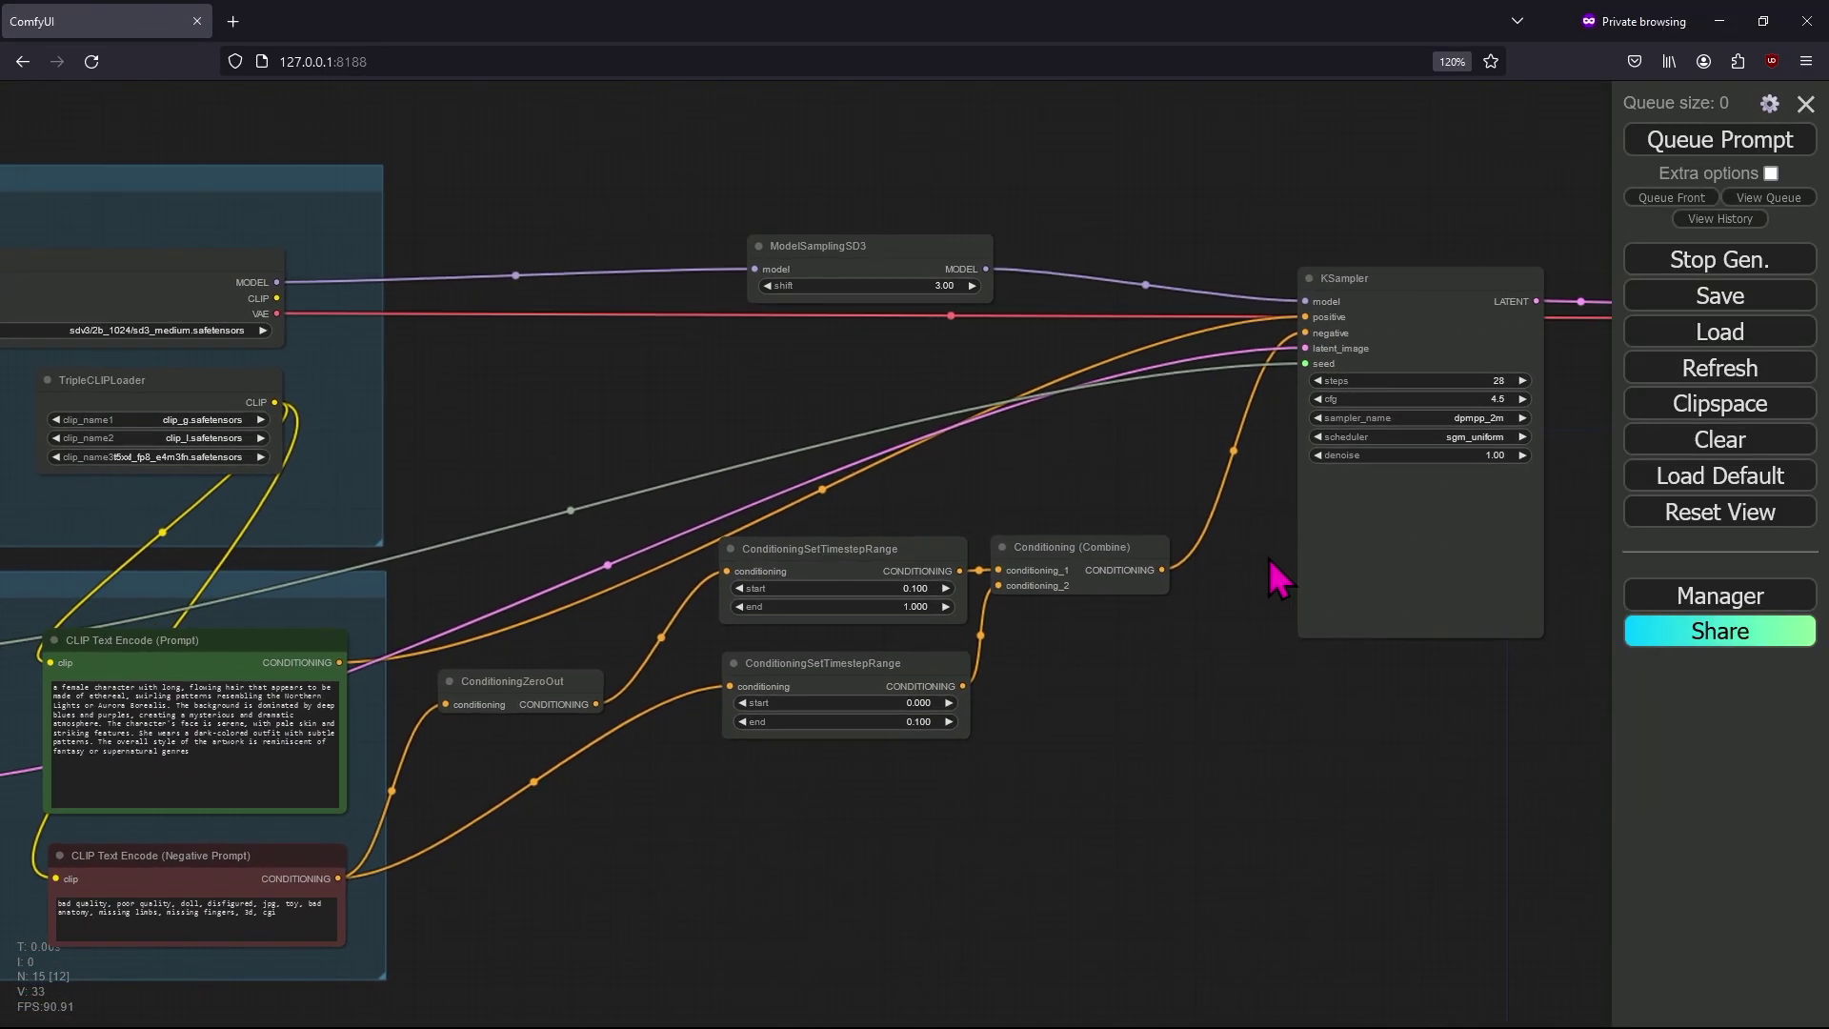
pyautogui.moveTo(906, 429); pyautogui.dragTo(902, 384)
pyautogui.scroll(2, 882, 373)
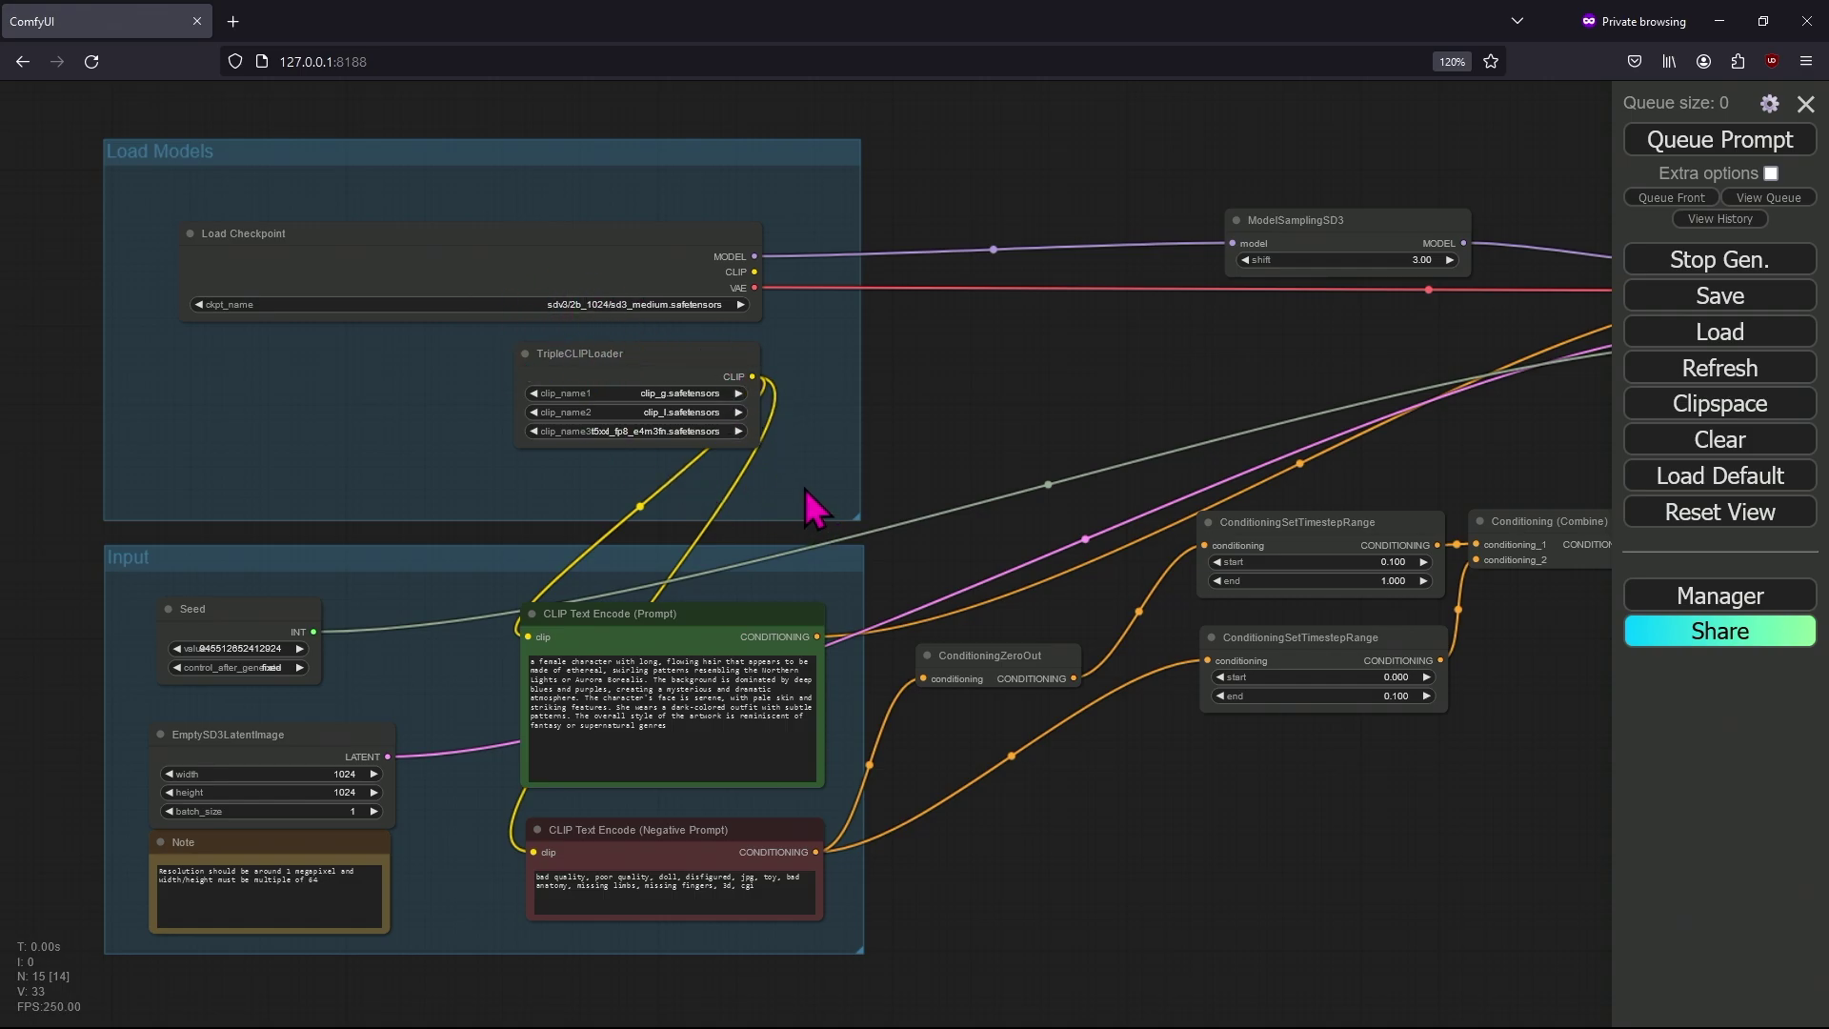
pyautogui.hotkey('alt', 'Tab')
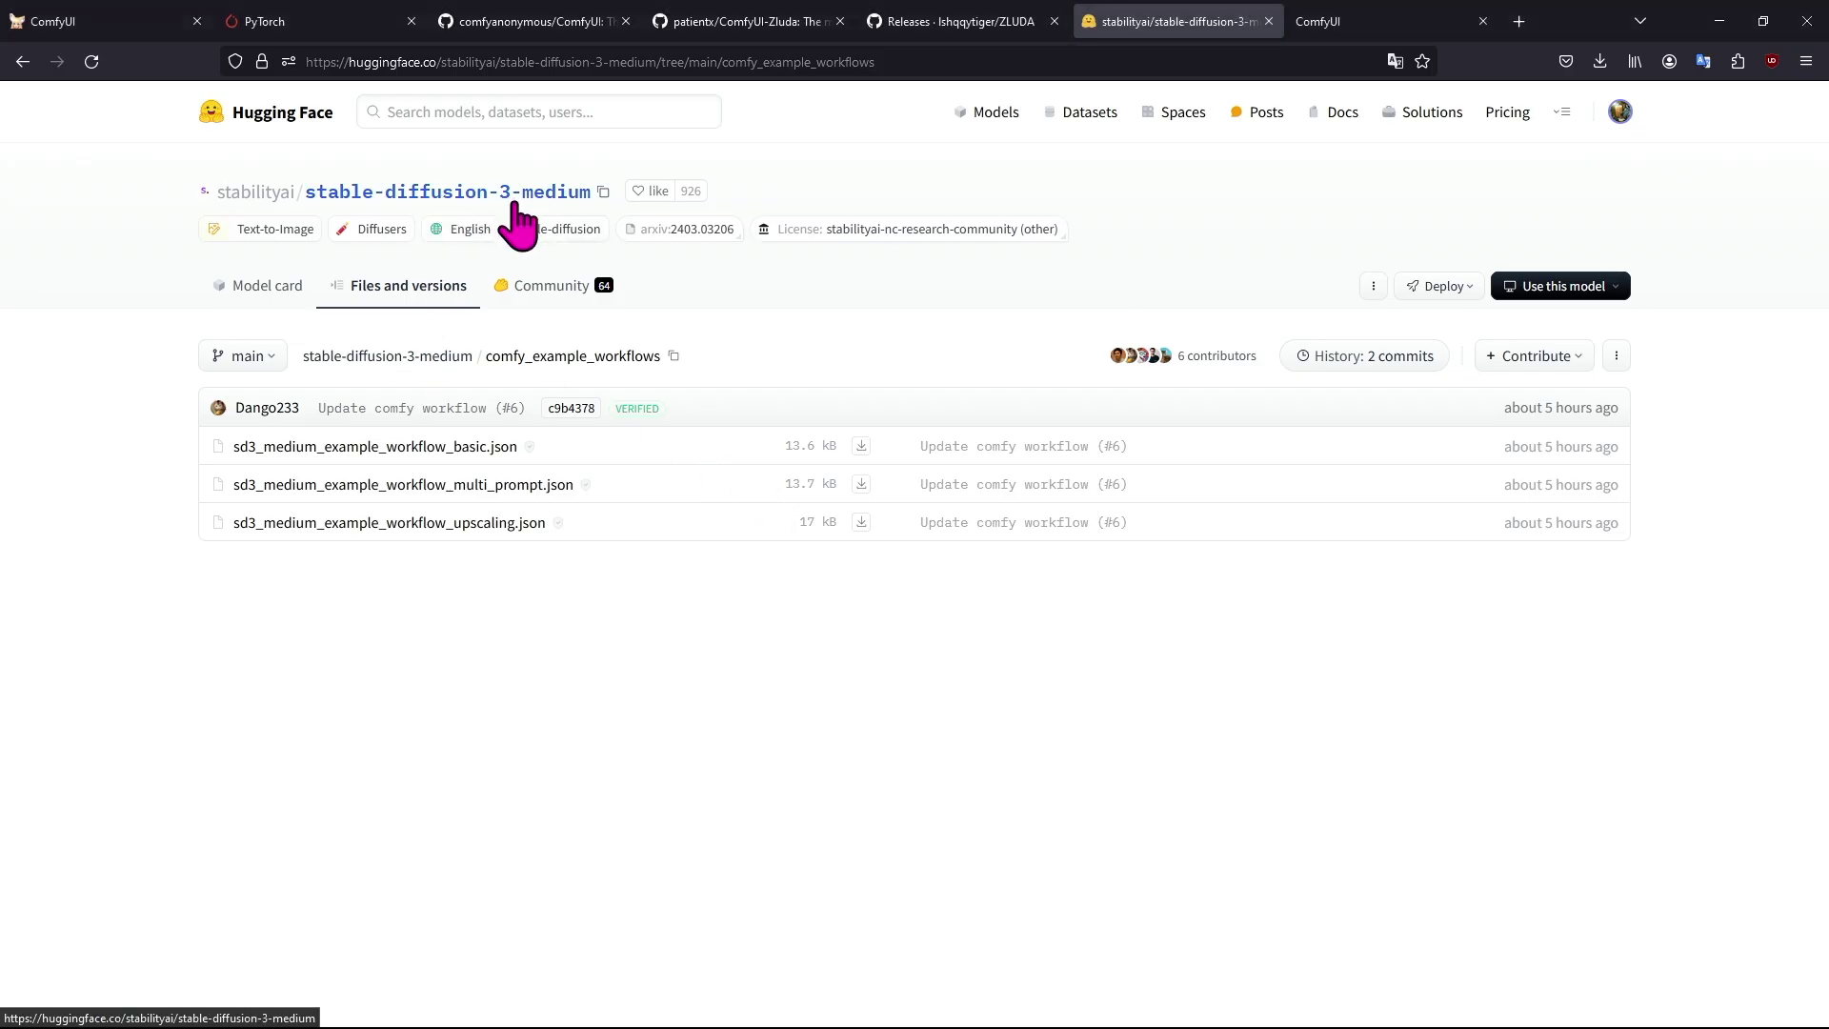
# In a new Hugging Face tab, search 'stabilityai' and open the stable-diffusion-3-medium model page.
pyautogui.rightClick(286, 116)
pyautogui.click(385, 143)
pyautogui.click(1267, 28)
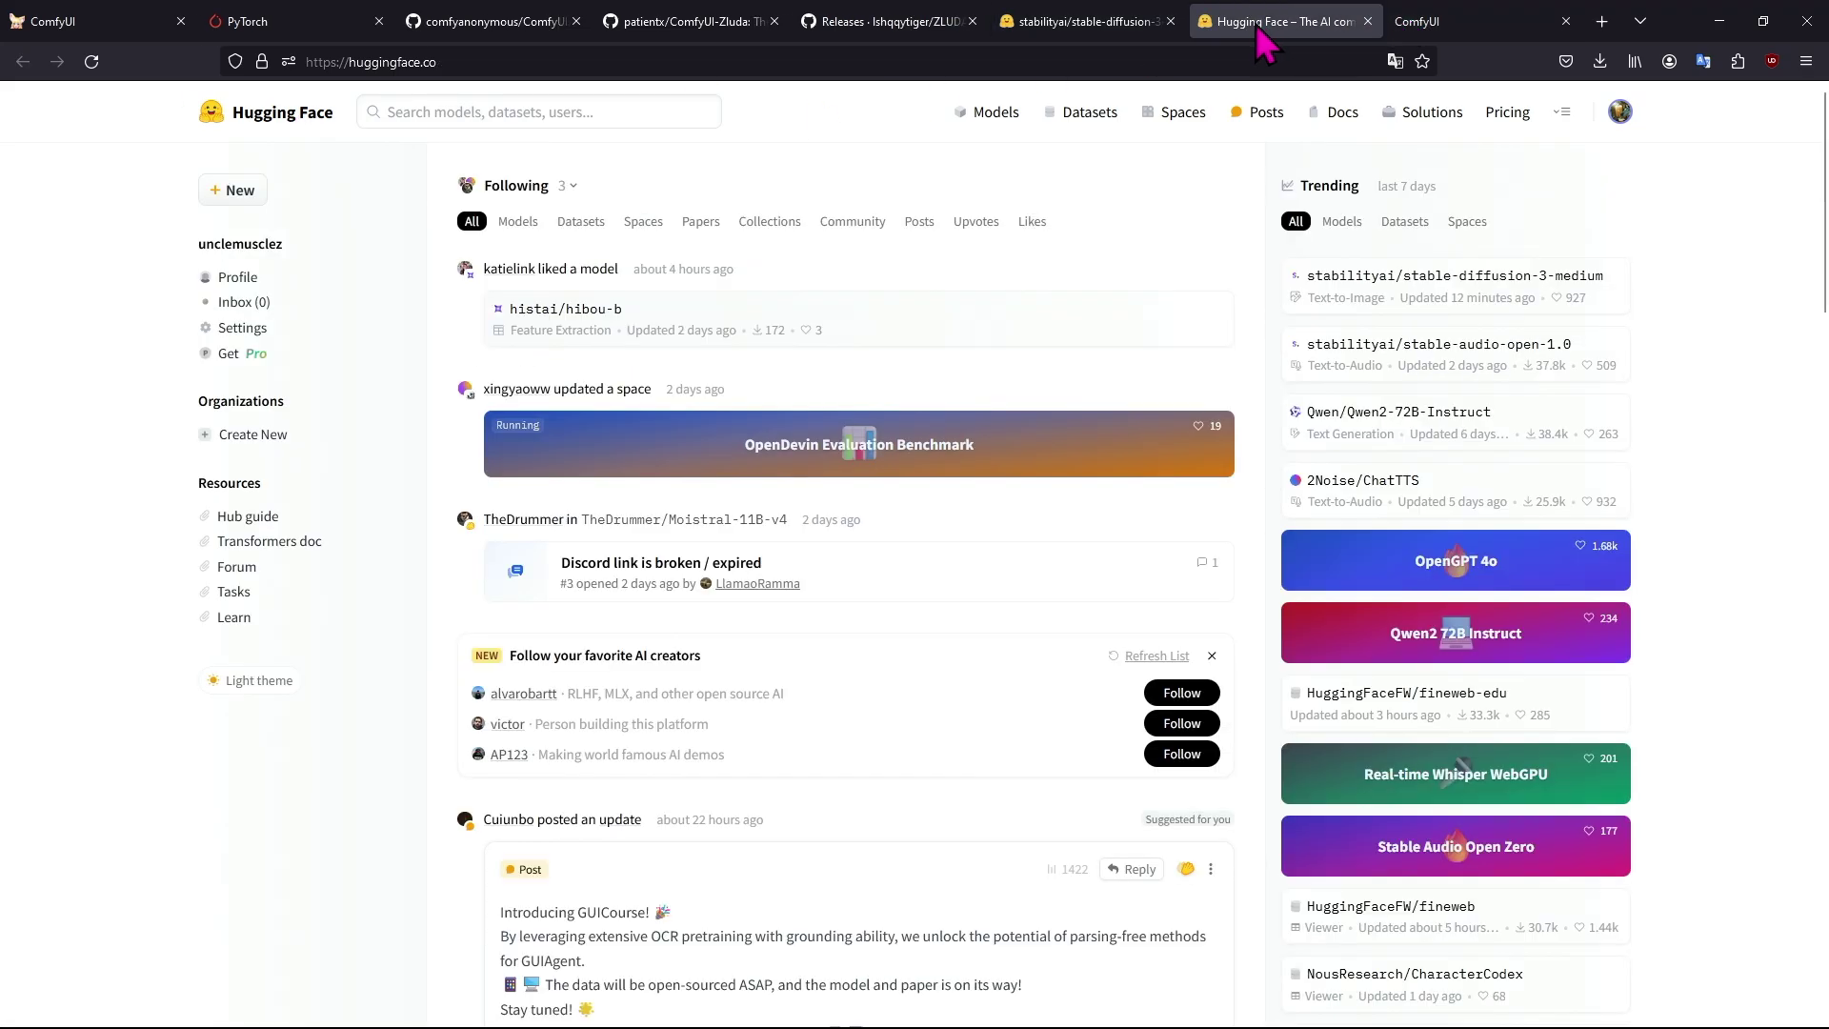
pyautogui.click(641, 114)
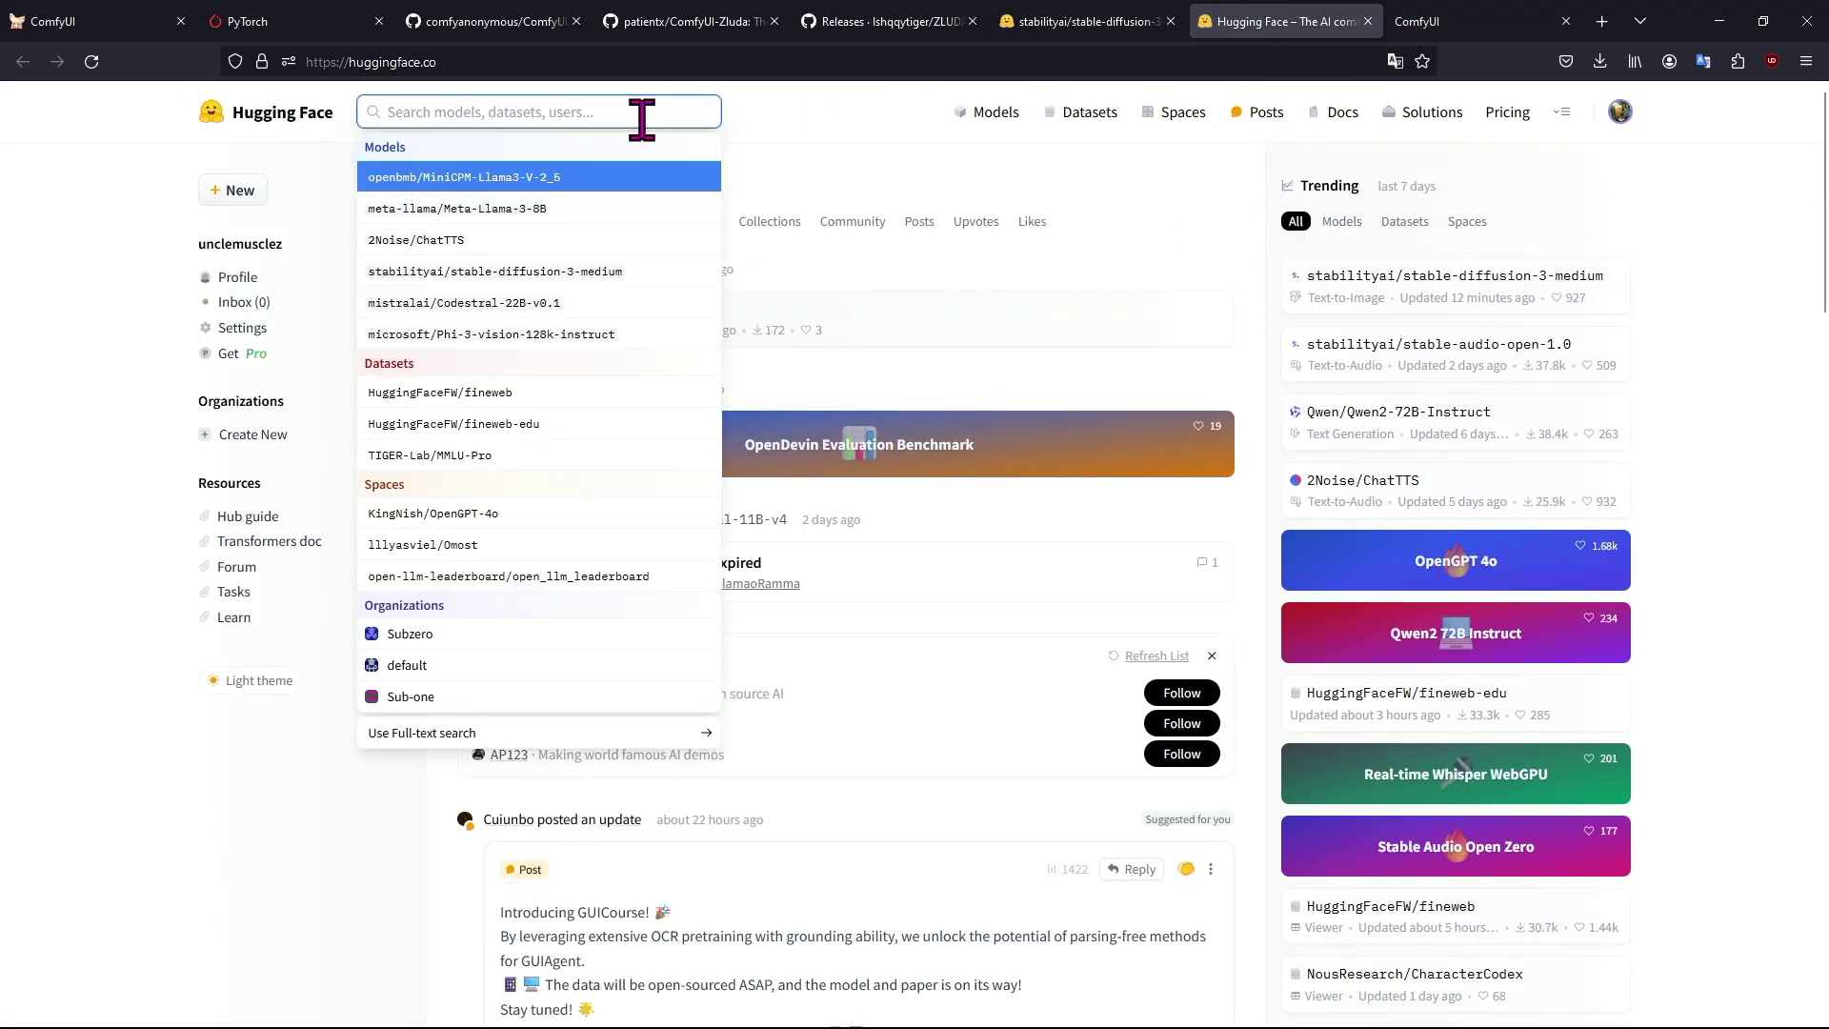
pyautogui.write('stabilityai')
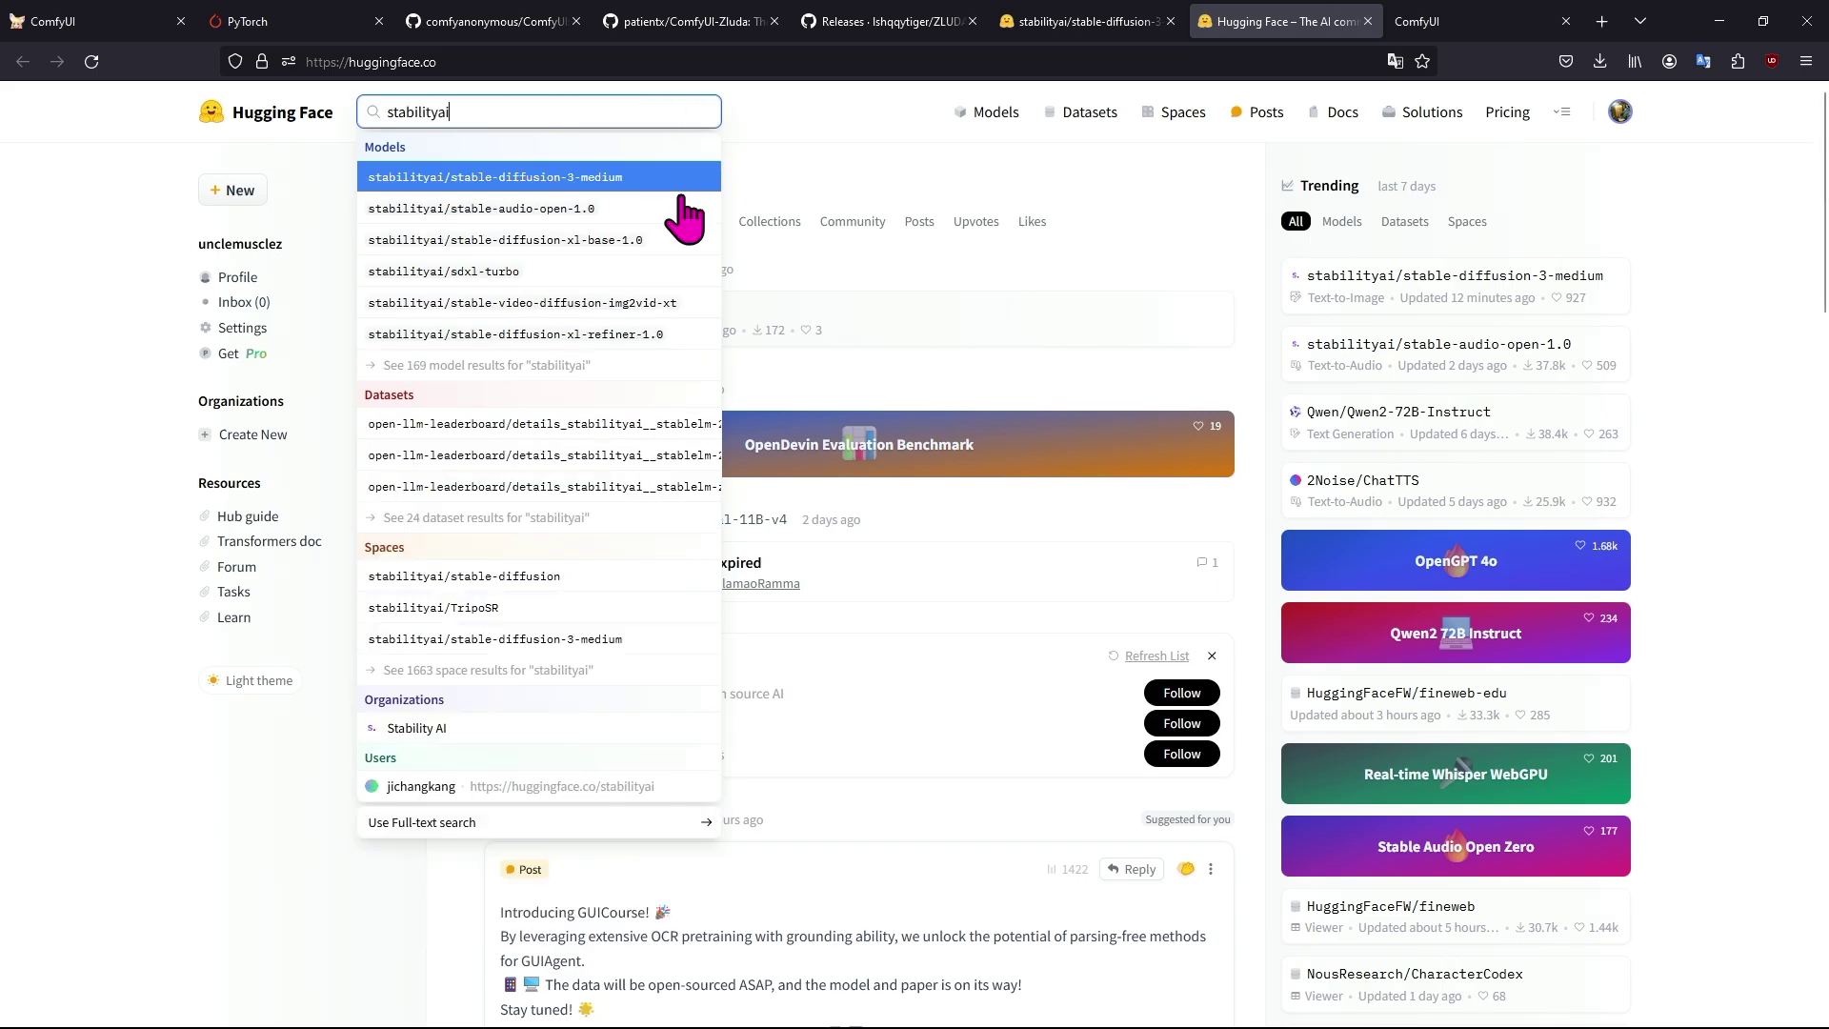
pyautogui.click(456, 730)
pyautogui.scroll(-8, 967, 591)
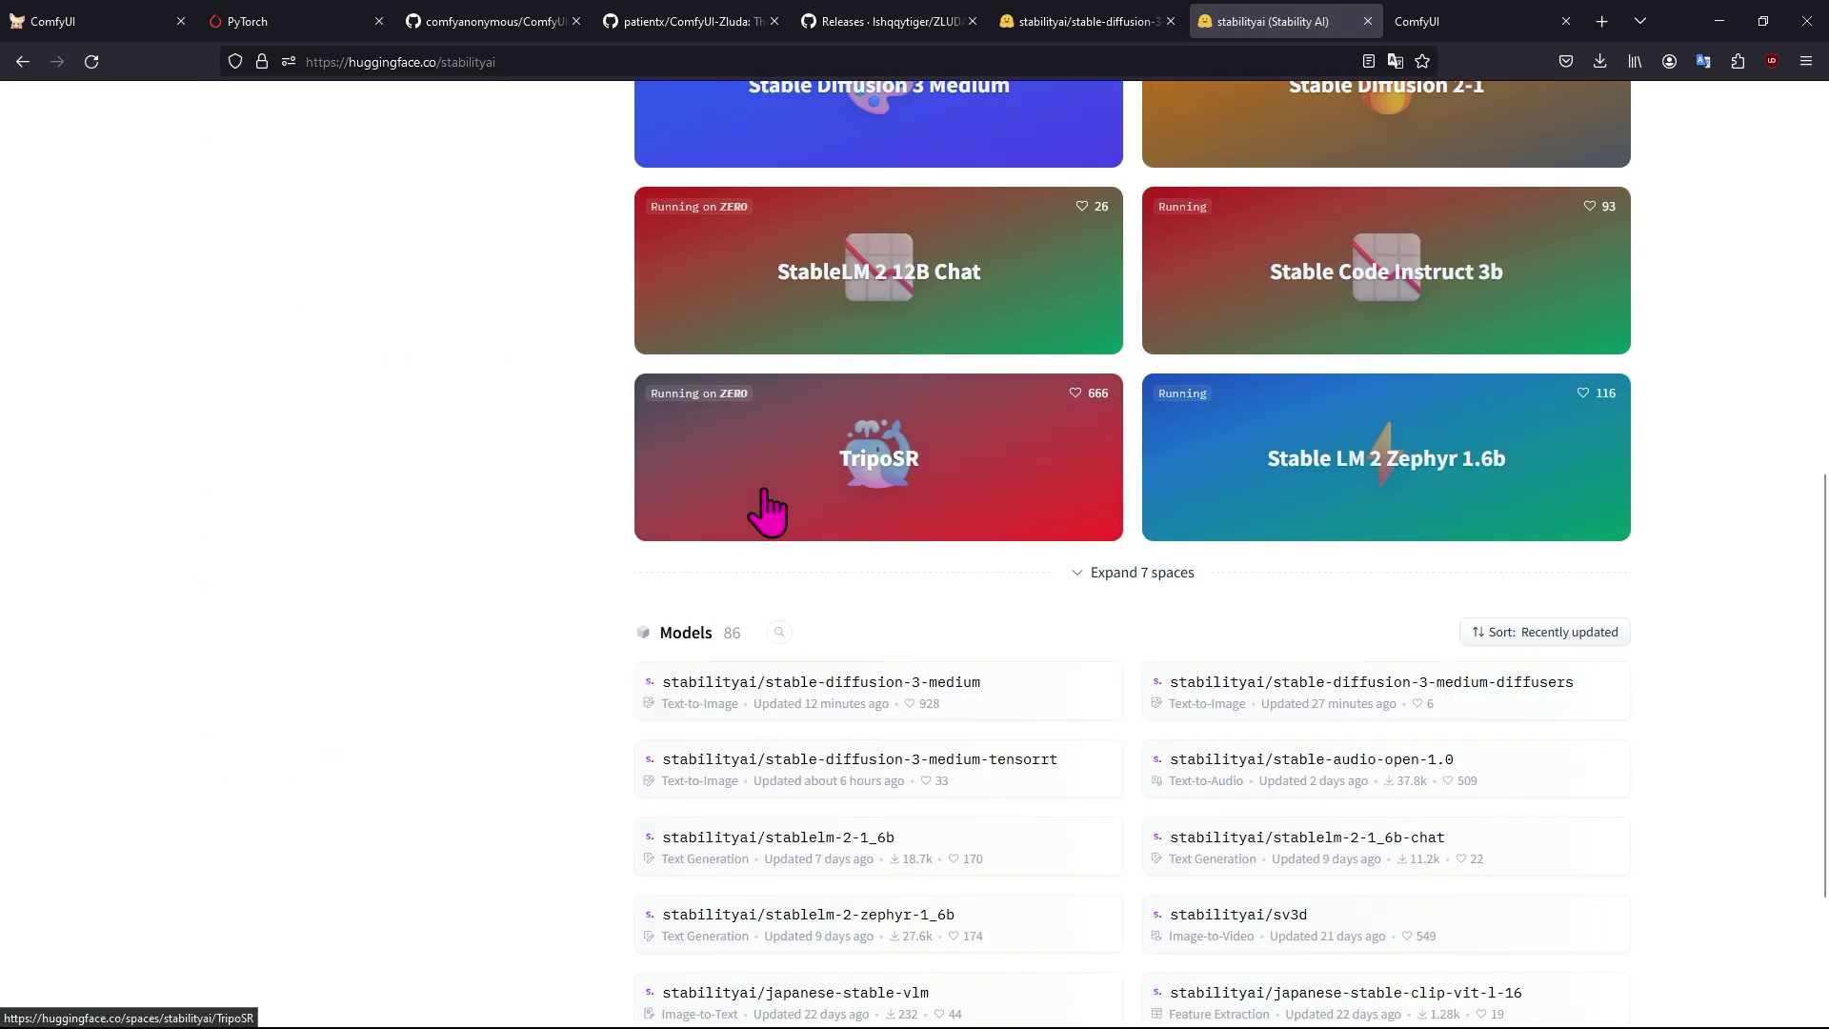
pyautogui.moveTo(684, 633); pyautogui.dragTo(671, 633)
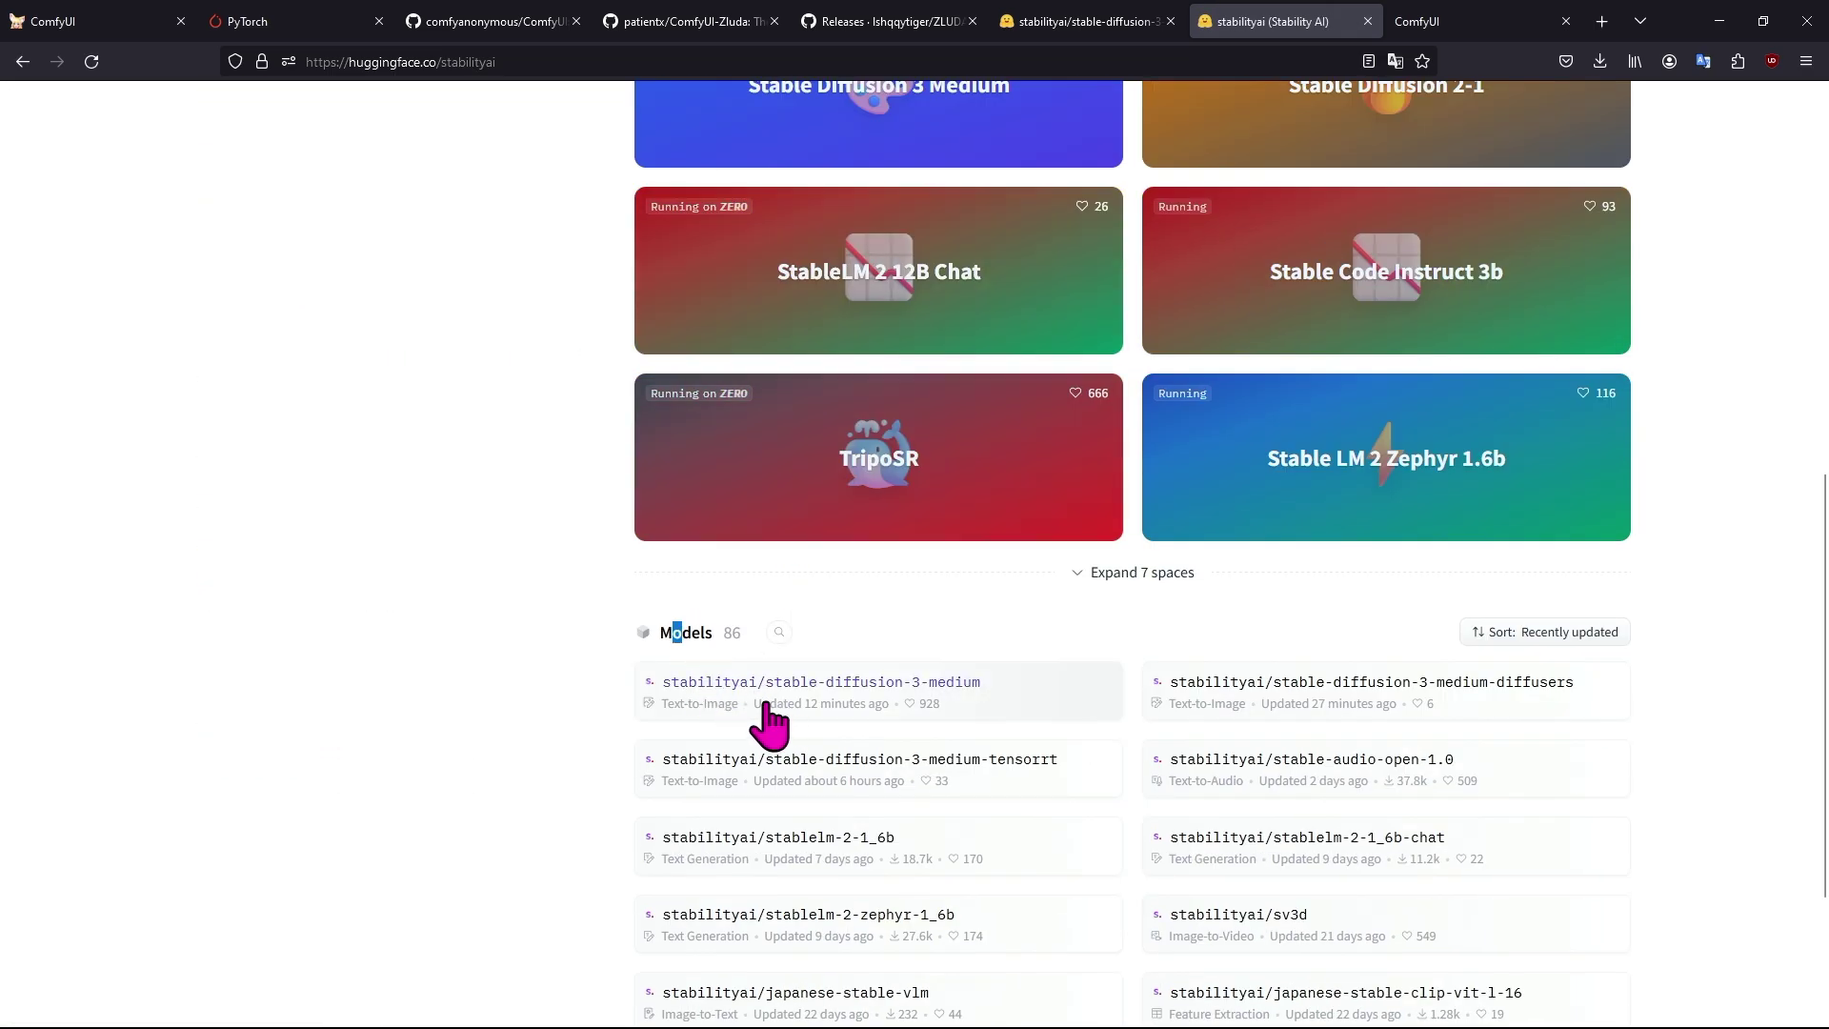
pyautogui.click(903, 702)
# Open the model's text_encoders folder listing clip_g, clip_l and t5xxl files.
pyautogui.click(392, 316)
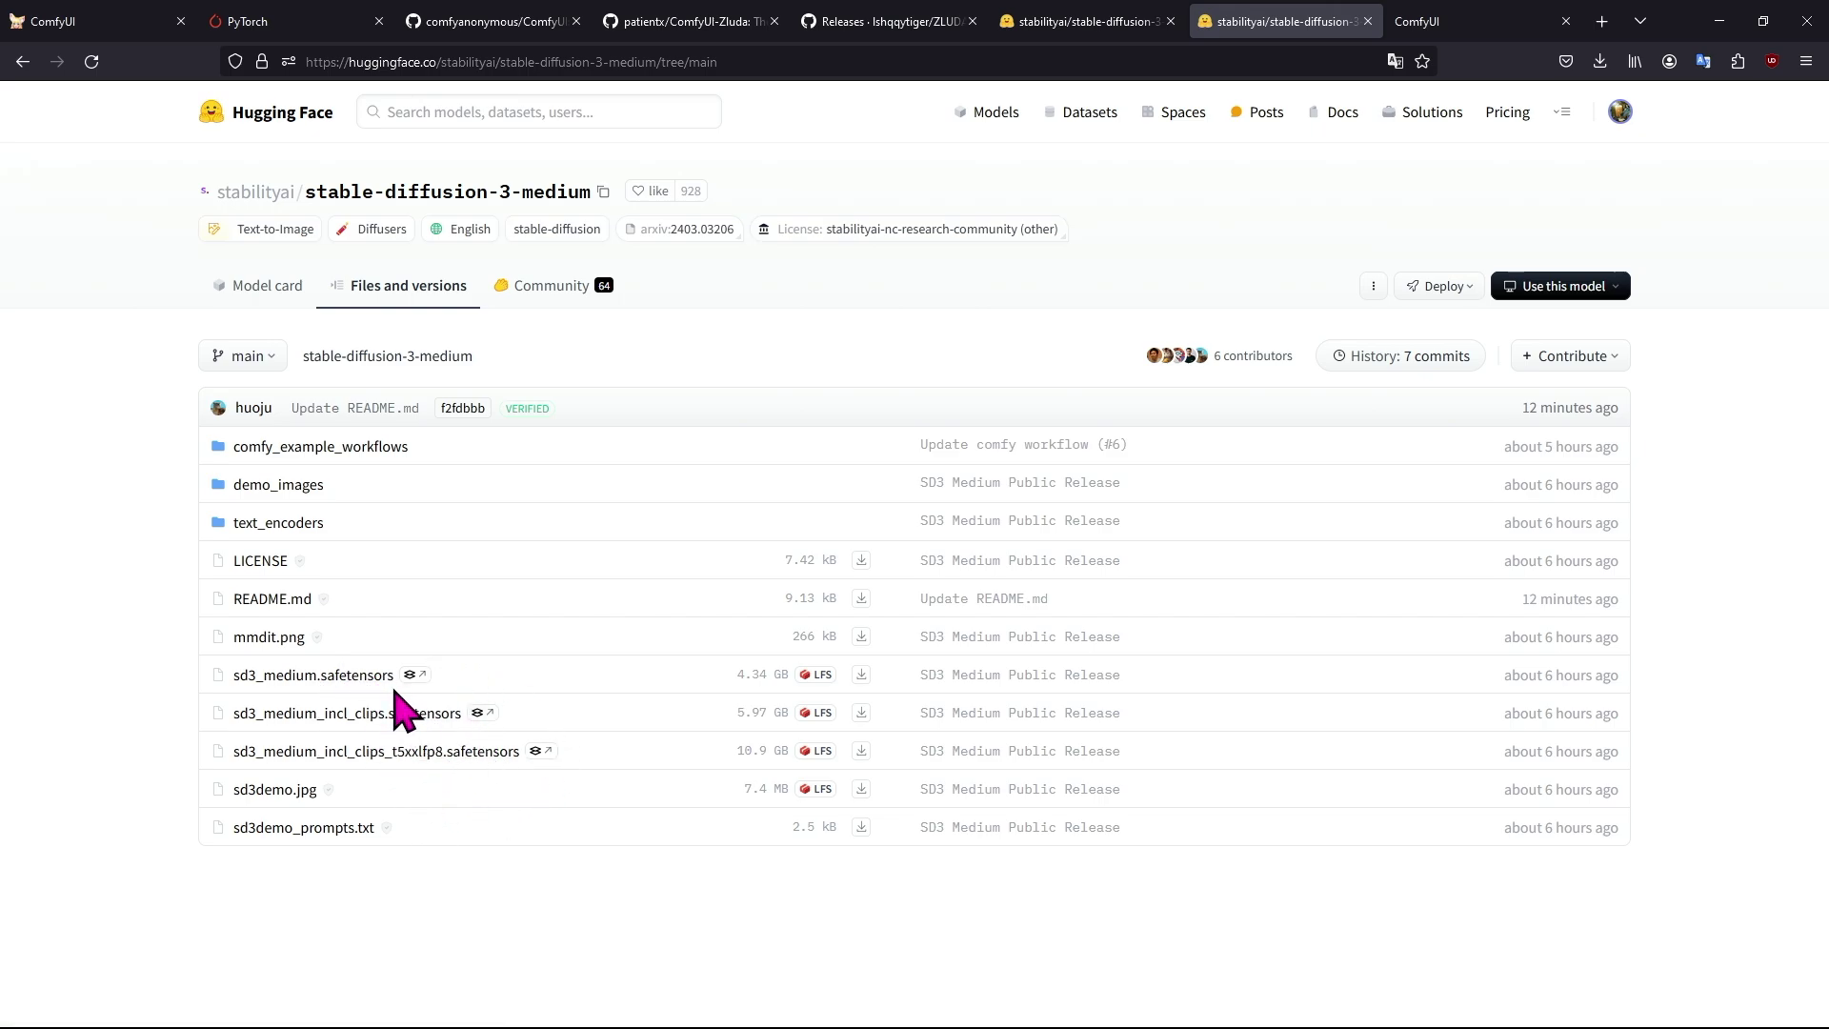
pyautogui.click(299, 519)
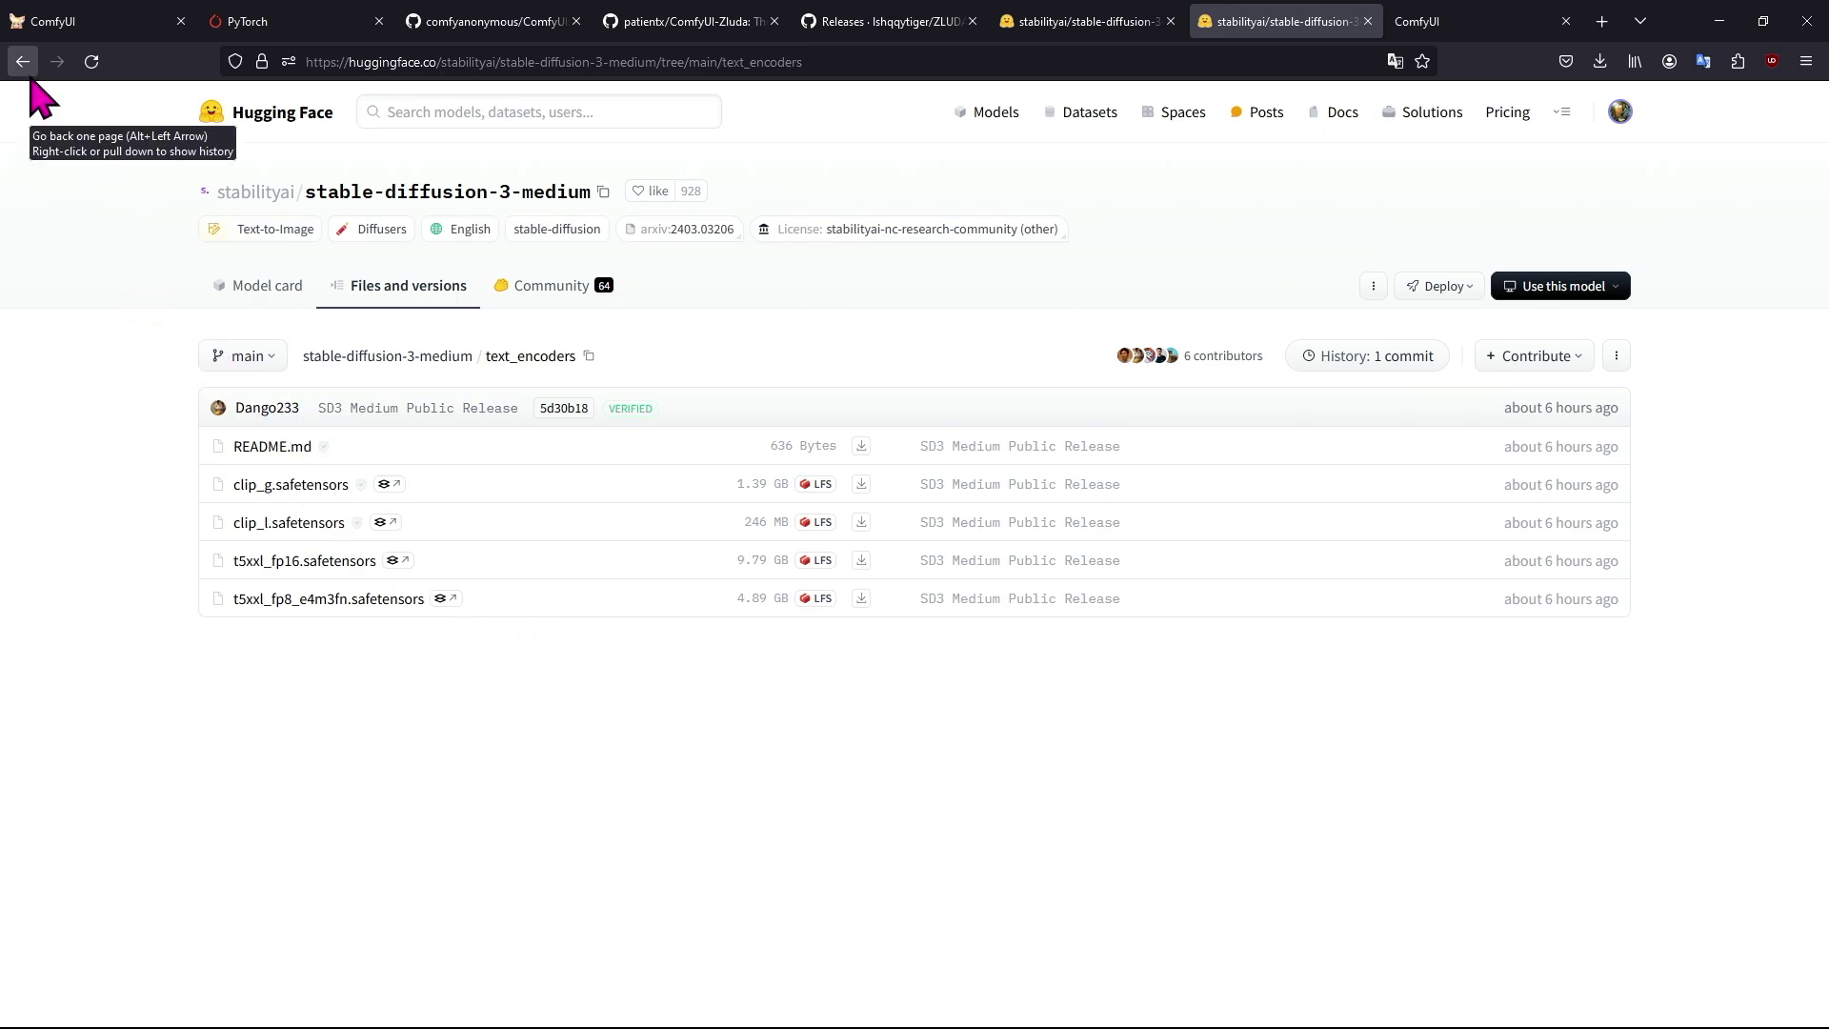
pyautogui.click(23, 61)
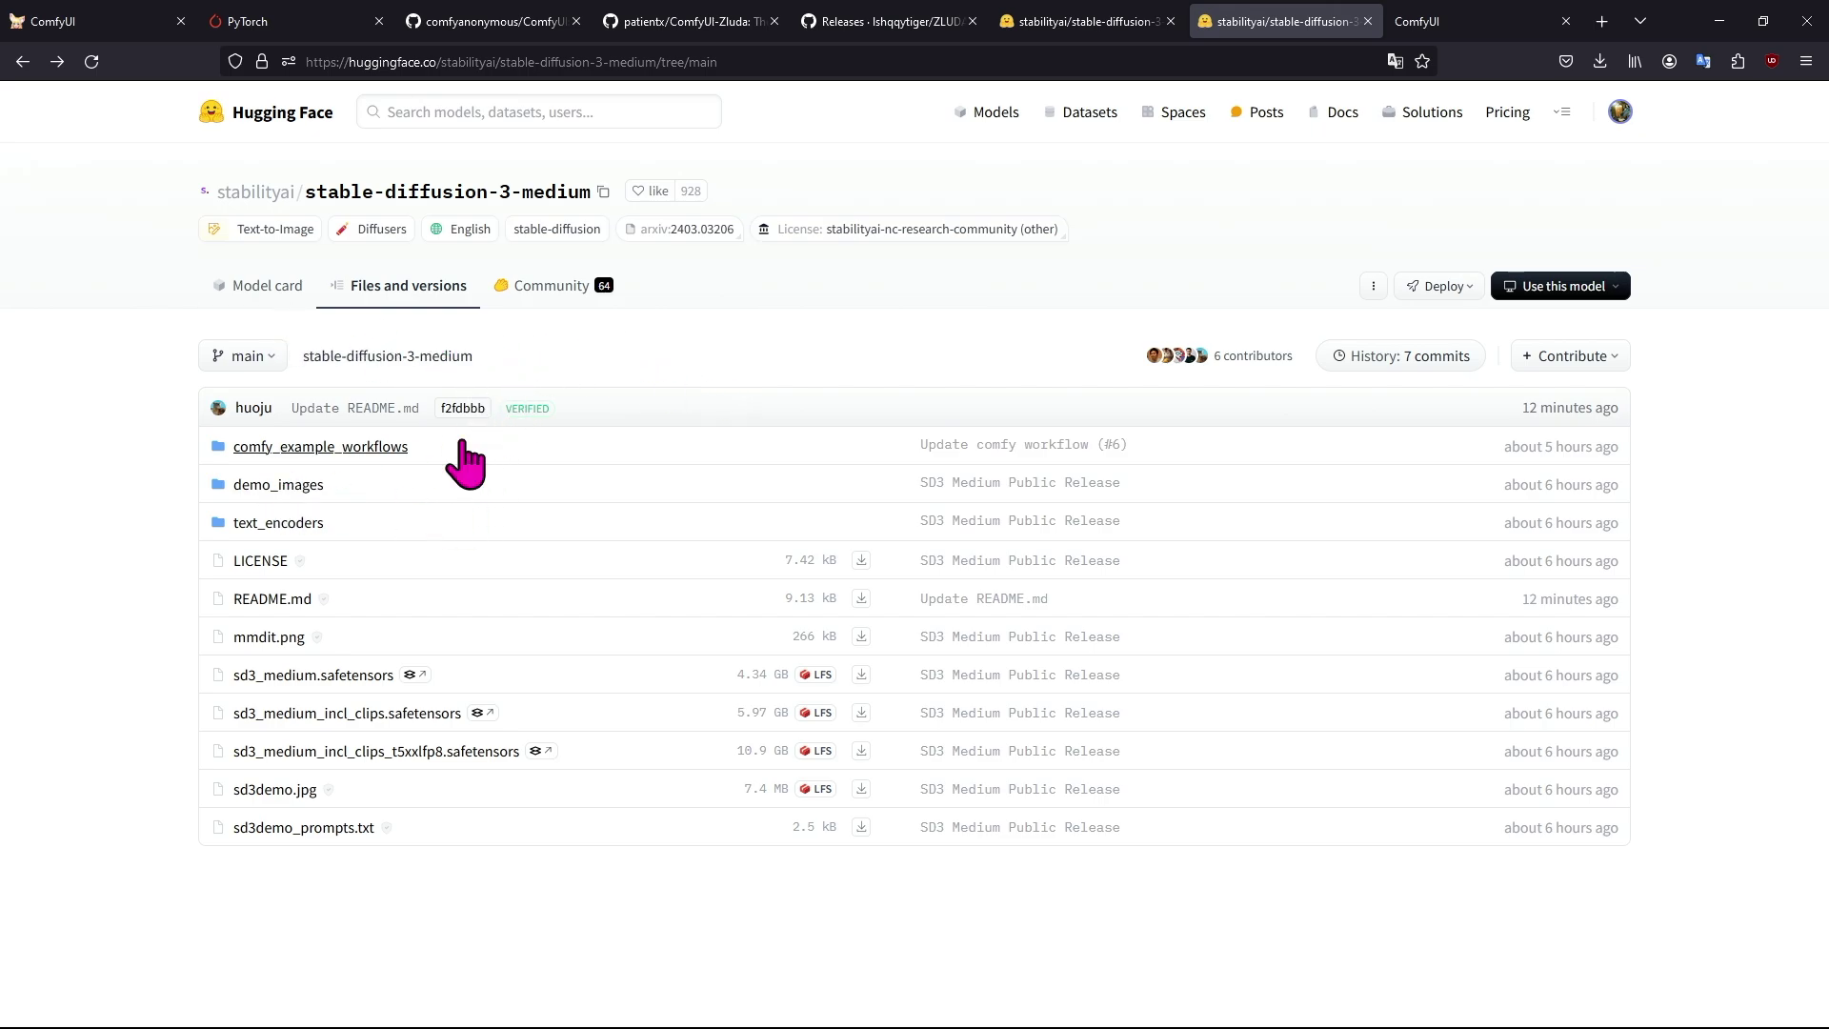
pyautogui.click(303, 526)
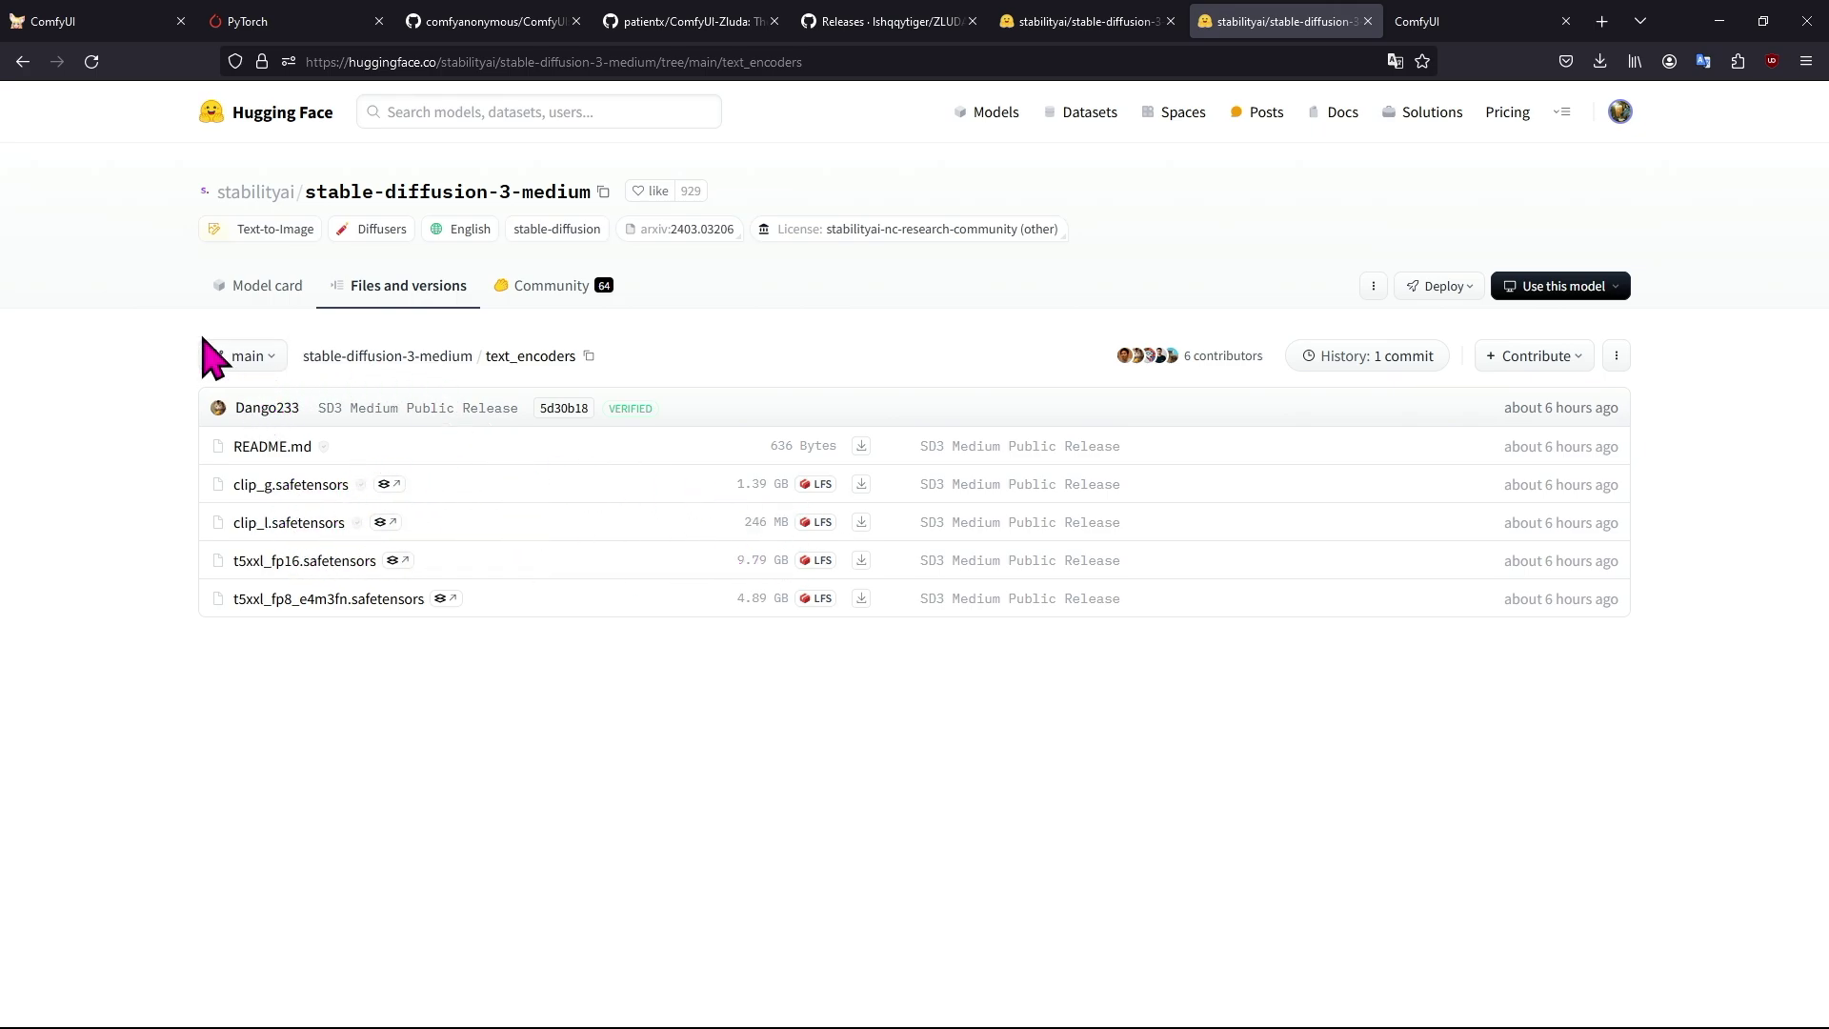
pyautogui.click(22, 61)
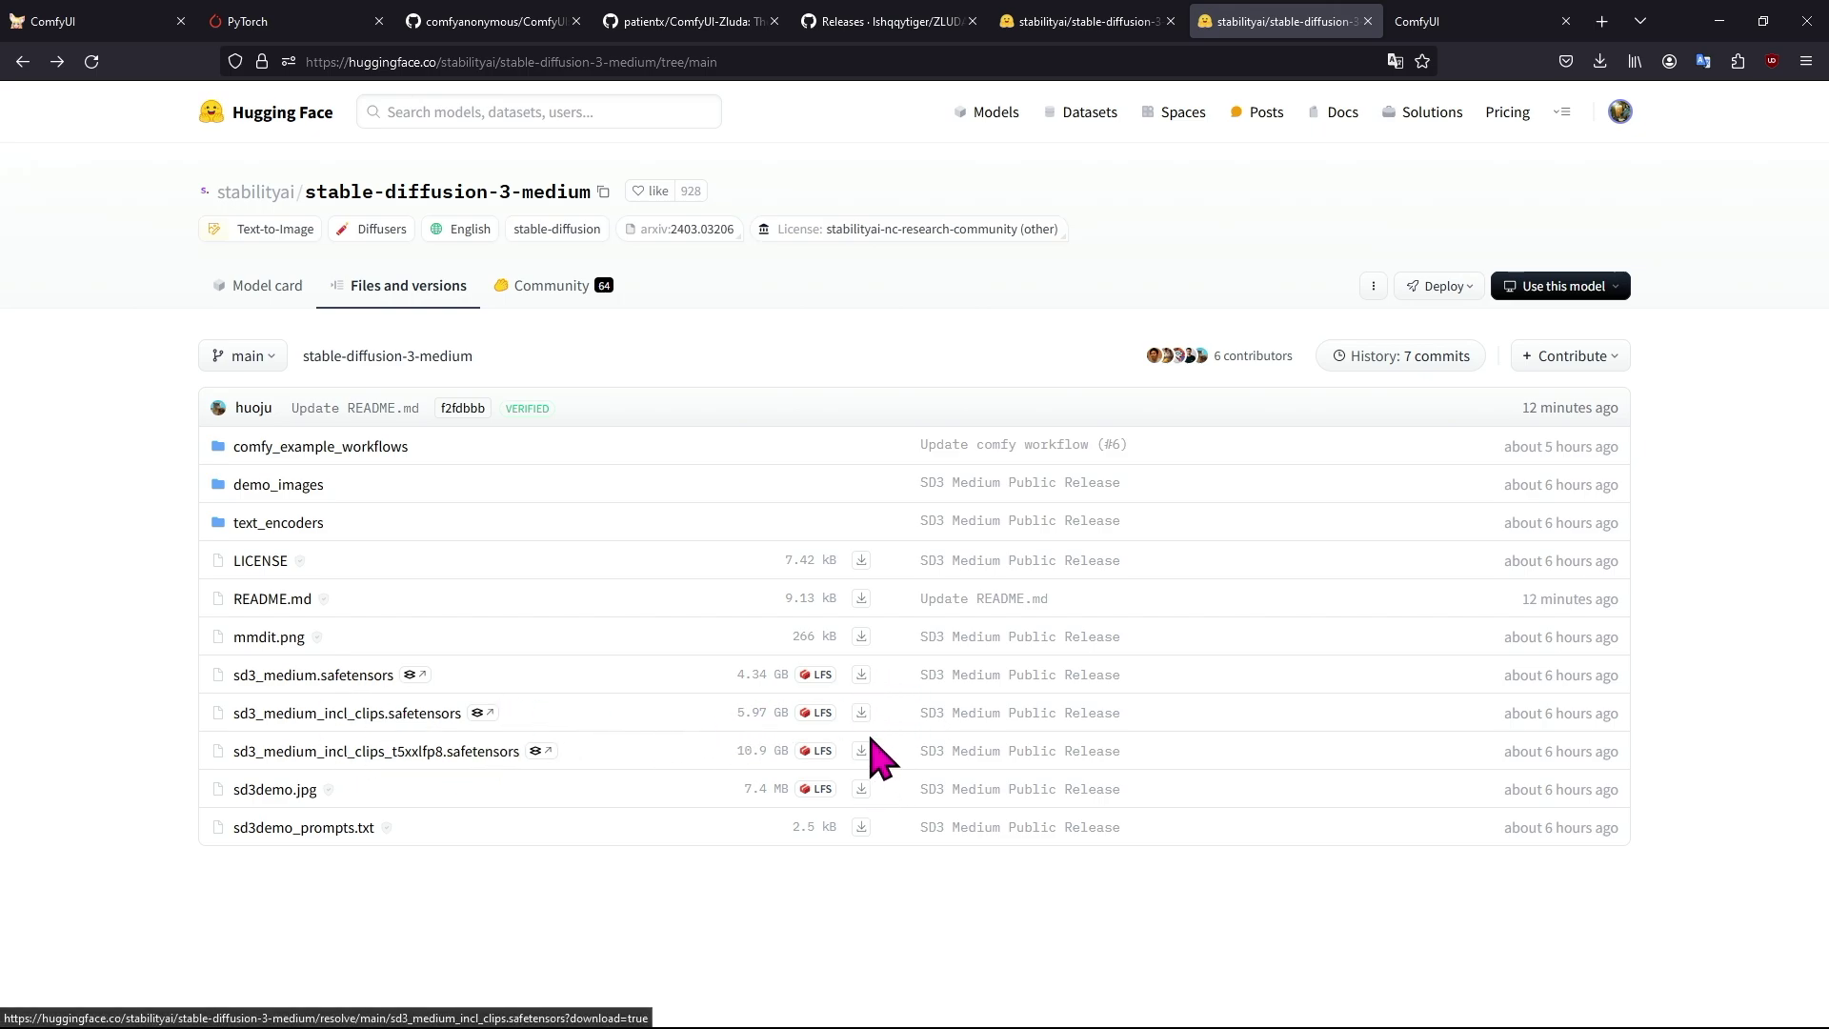
pyautogui.click(318, 524)
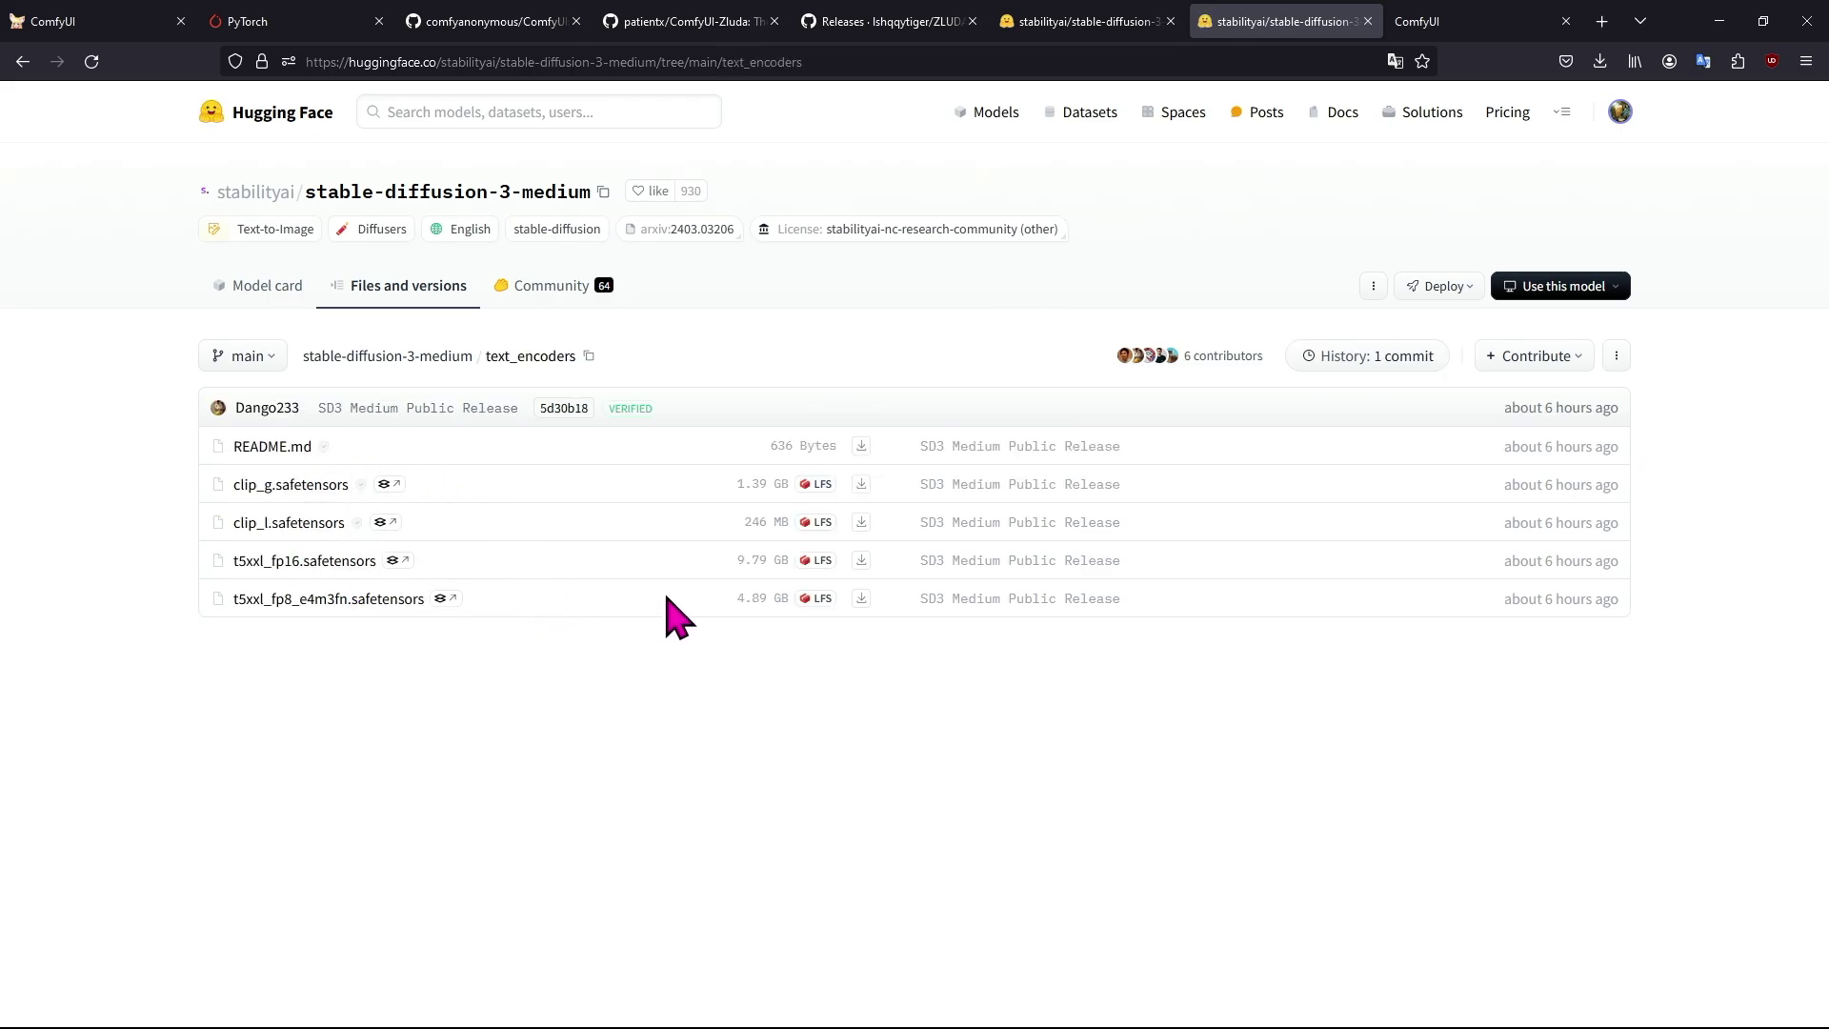
pyautogui.hotkey('alt', 'Tab')
pyautogui.click(1021, 443)
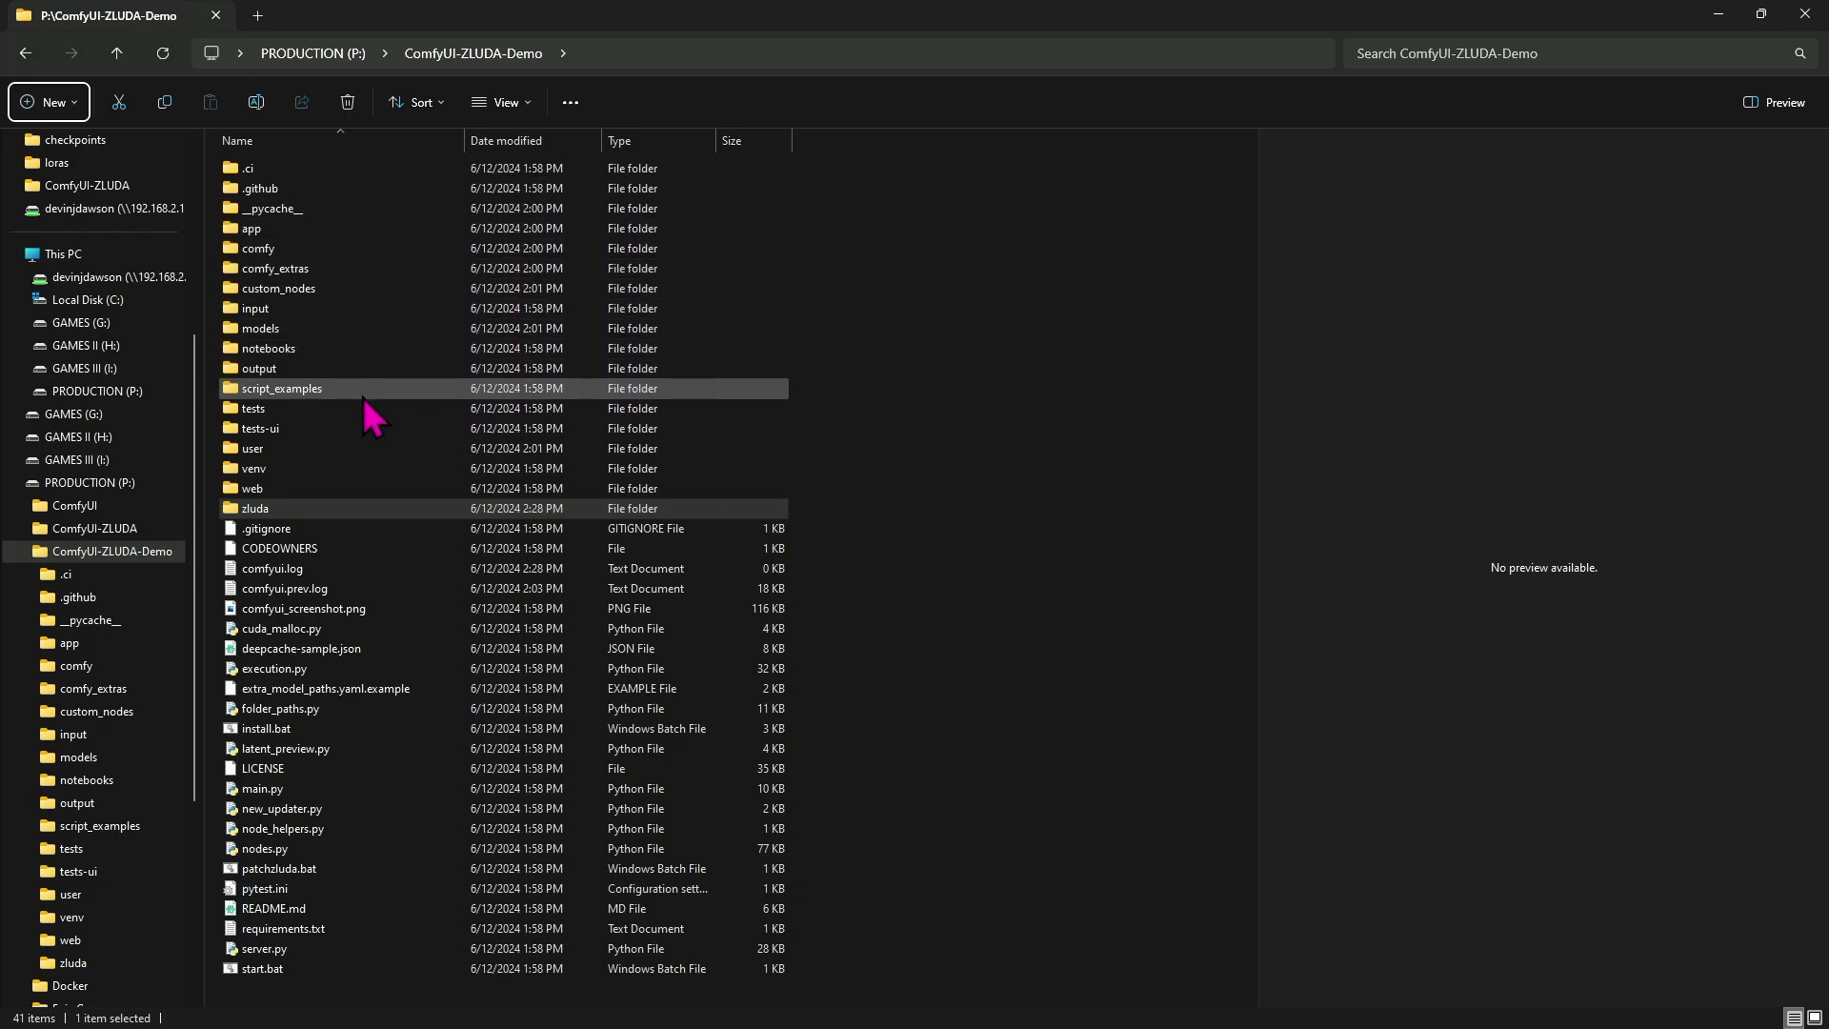
# Inspect the local models\clip folder, then go back up to models.
pyautogui.doubleClick(395, 334)
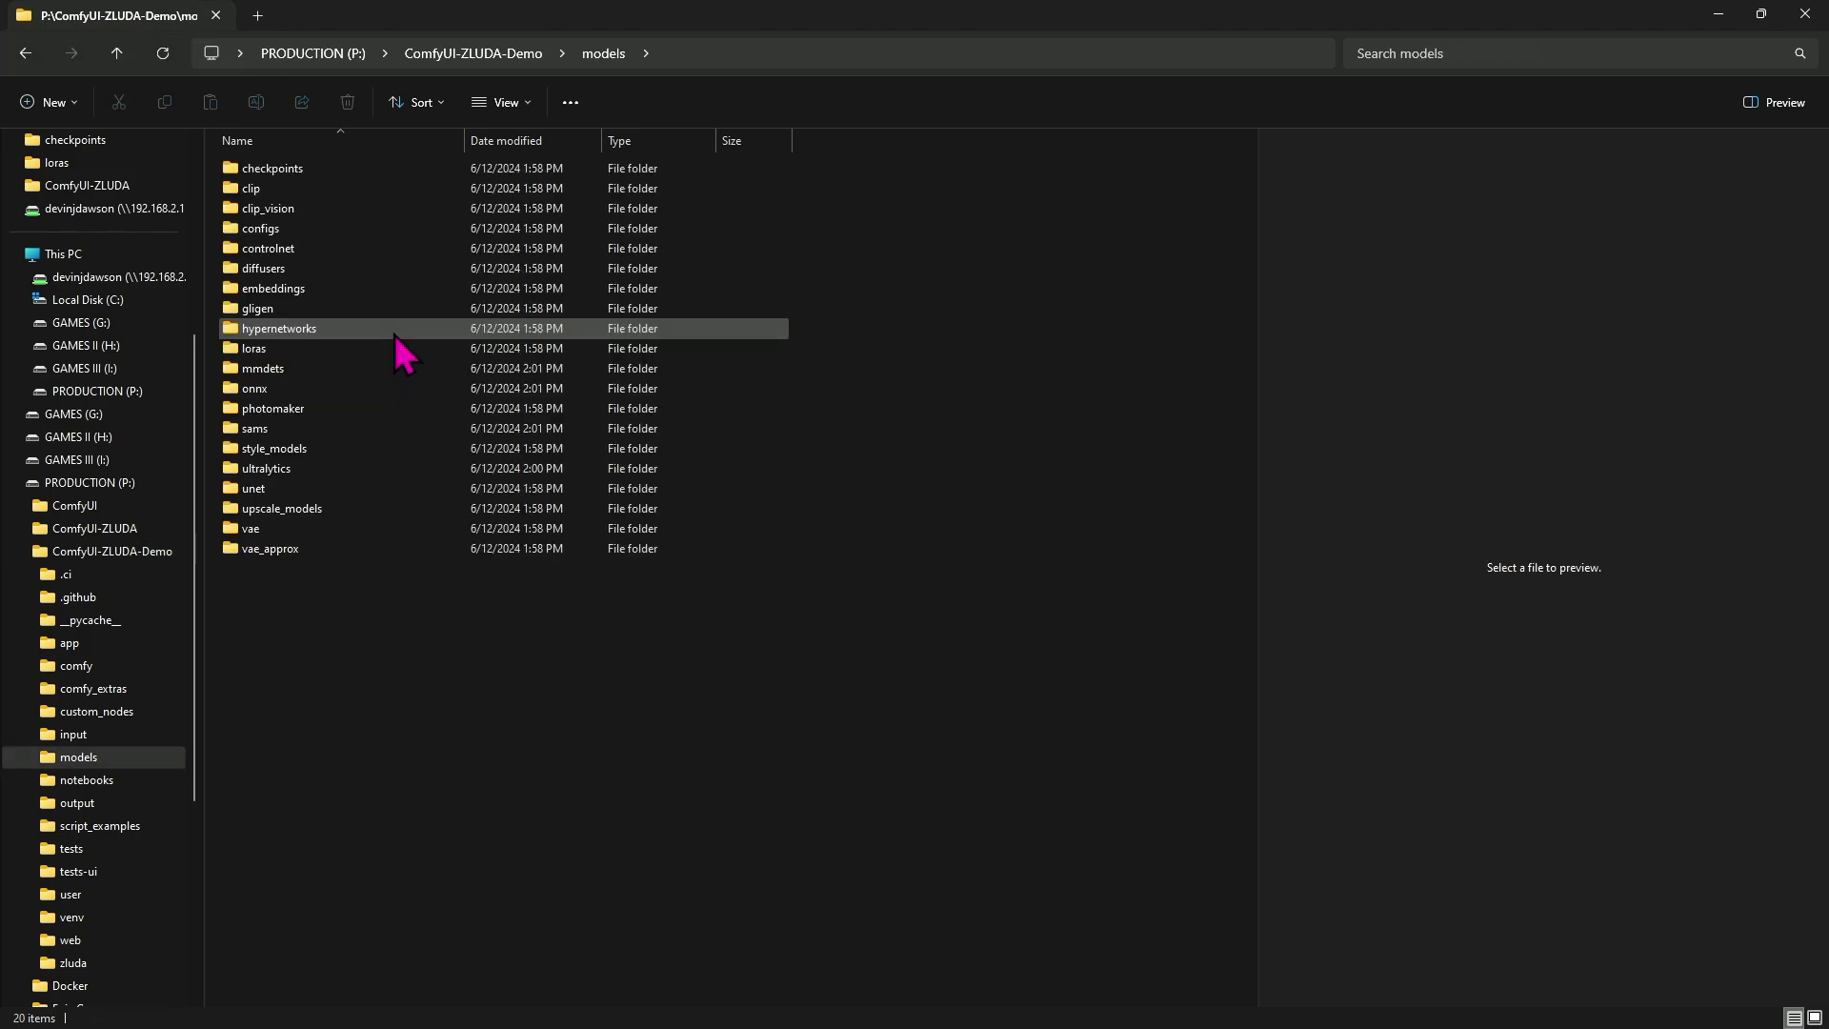
pyautogui.doubleClick(354, 196)
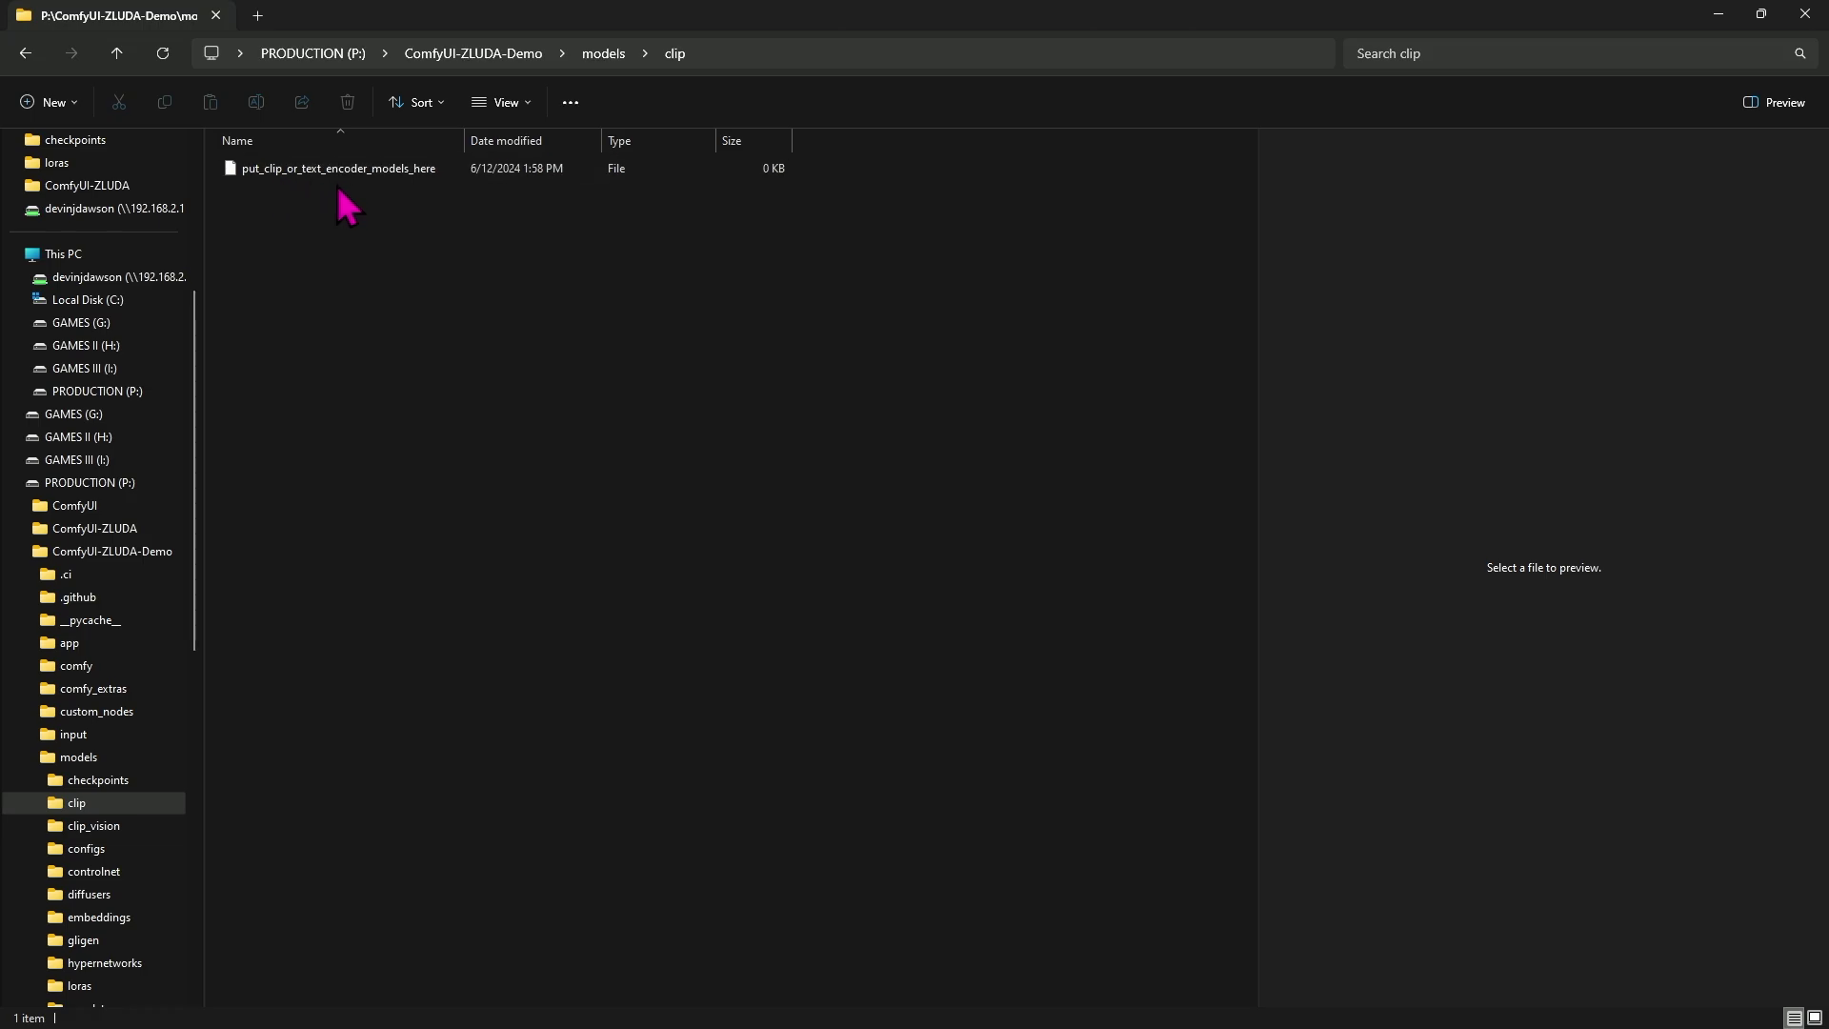
pyautogui.hotkey('alt', 'Tab')
pyautogui.click(882, 498)
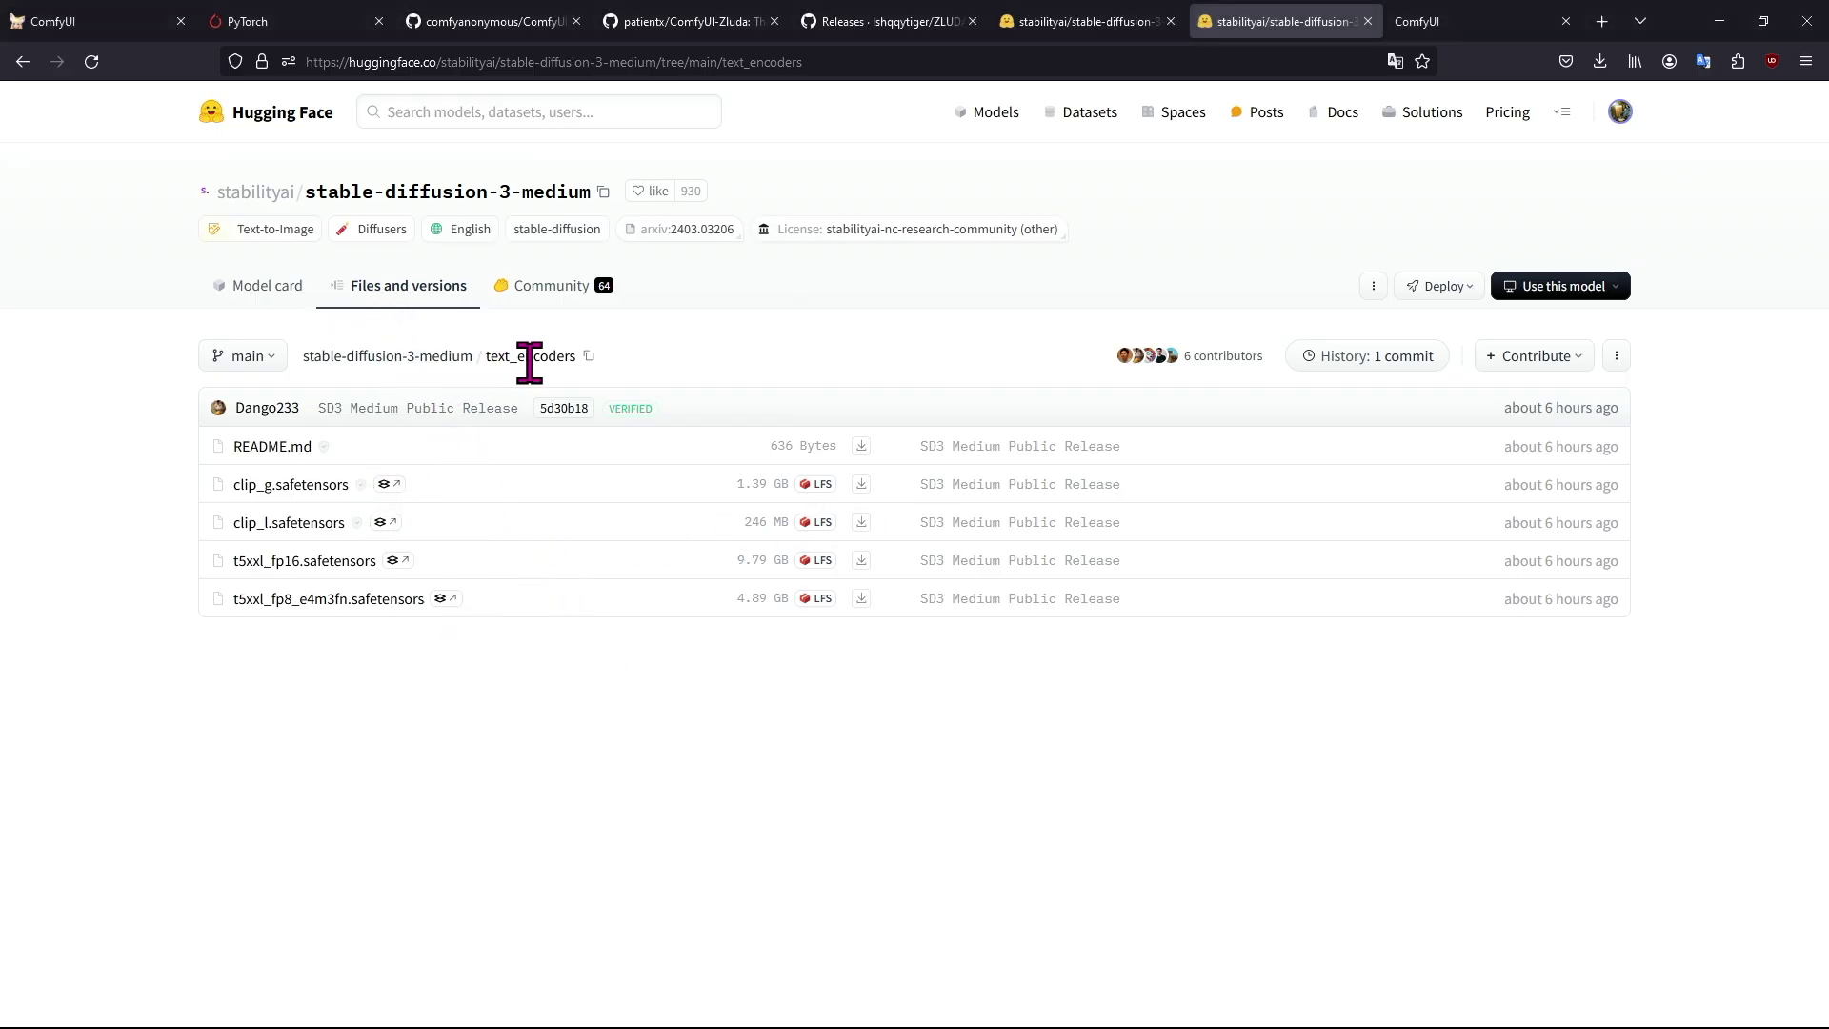
pyautogui.hotkey('alt', 'Tab')
pyautogui.hotkey('alt', 'Tab')
pyautogui.hotkey('alt', 'Tab')
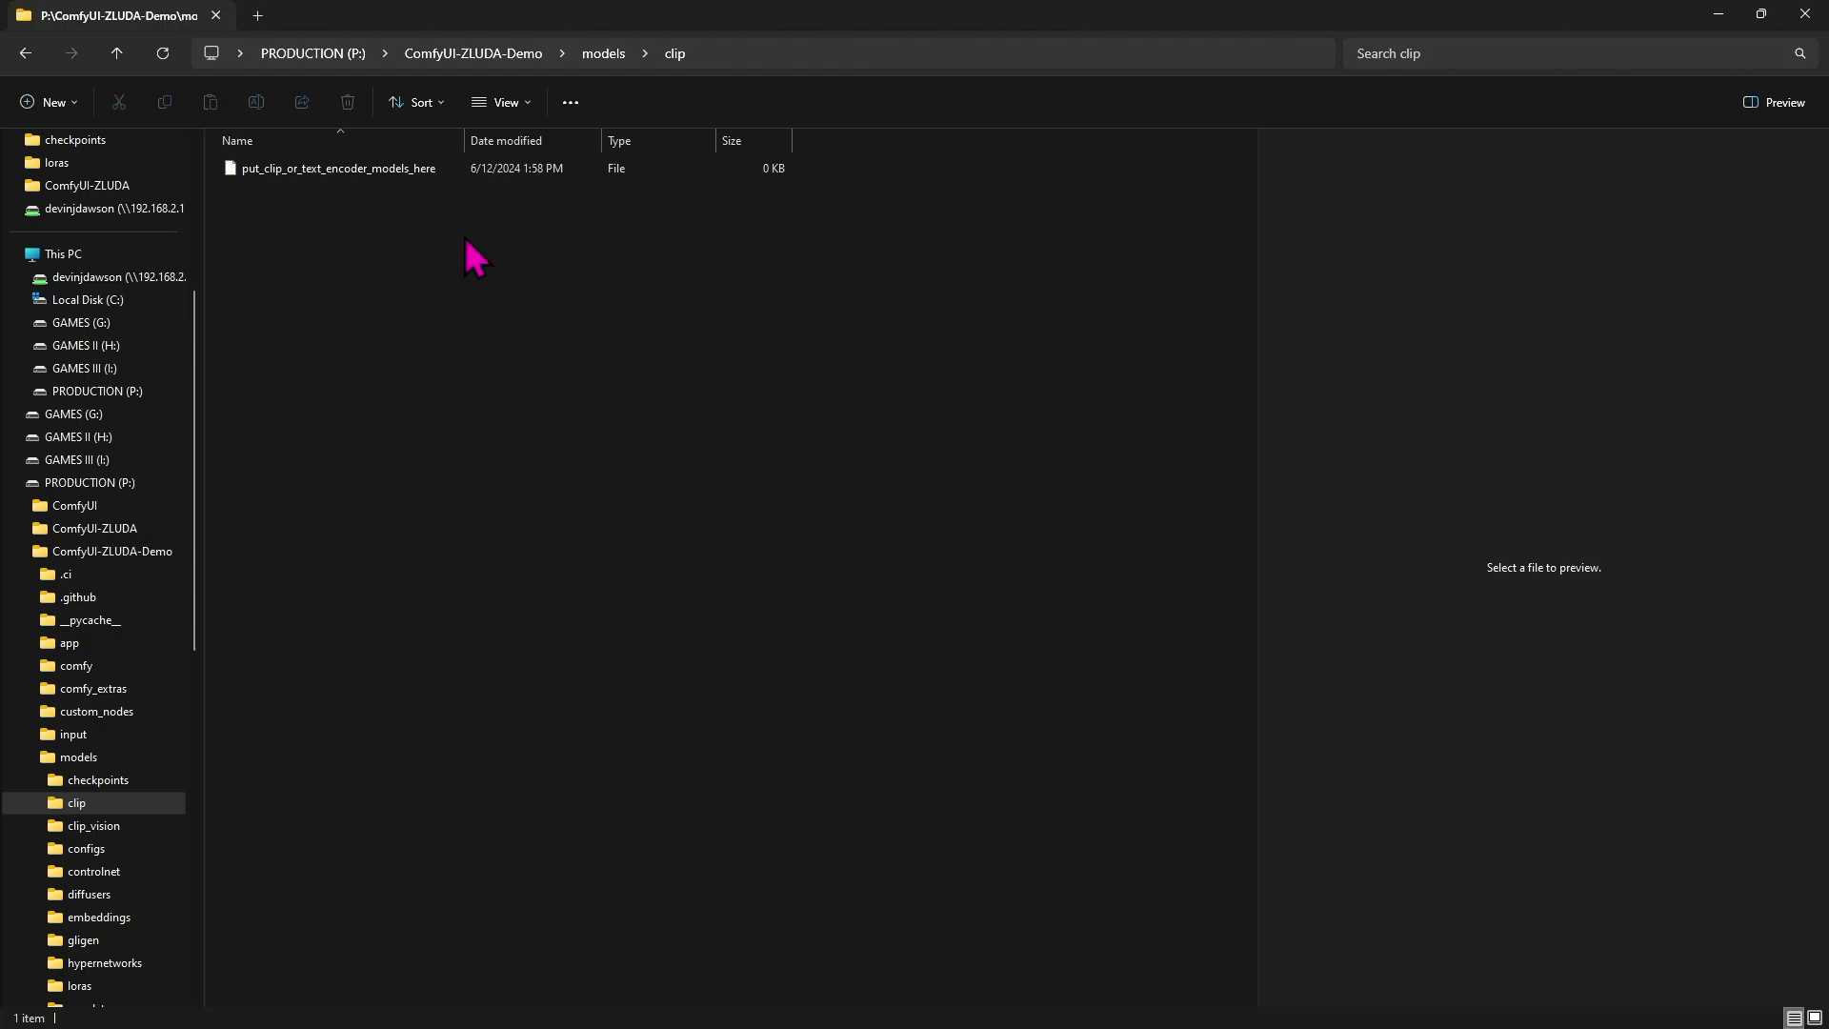
pyautogui.click(603, 57)
# Return Hugging Face to the top-level files and open the local models\checkpoints folder.
pyautogui.hotkey('alt', 'Tab')
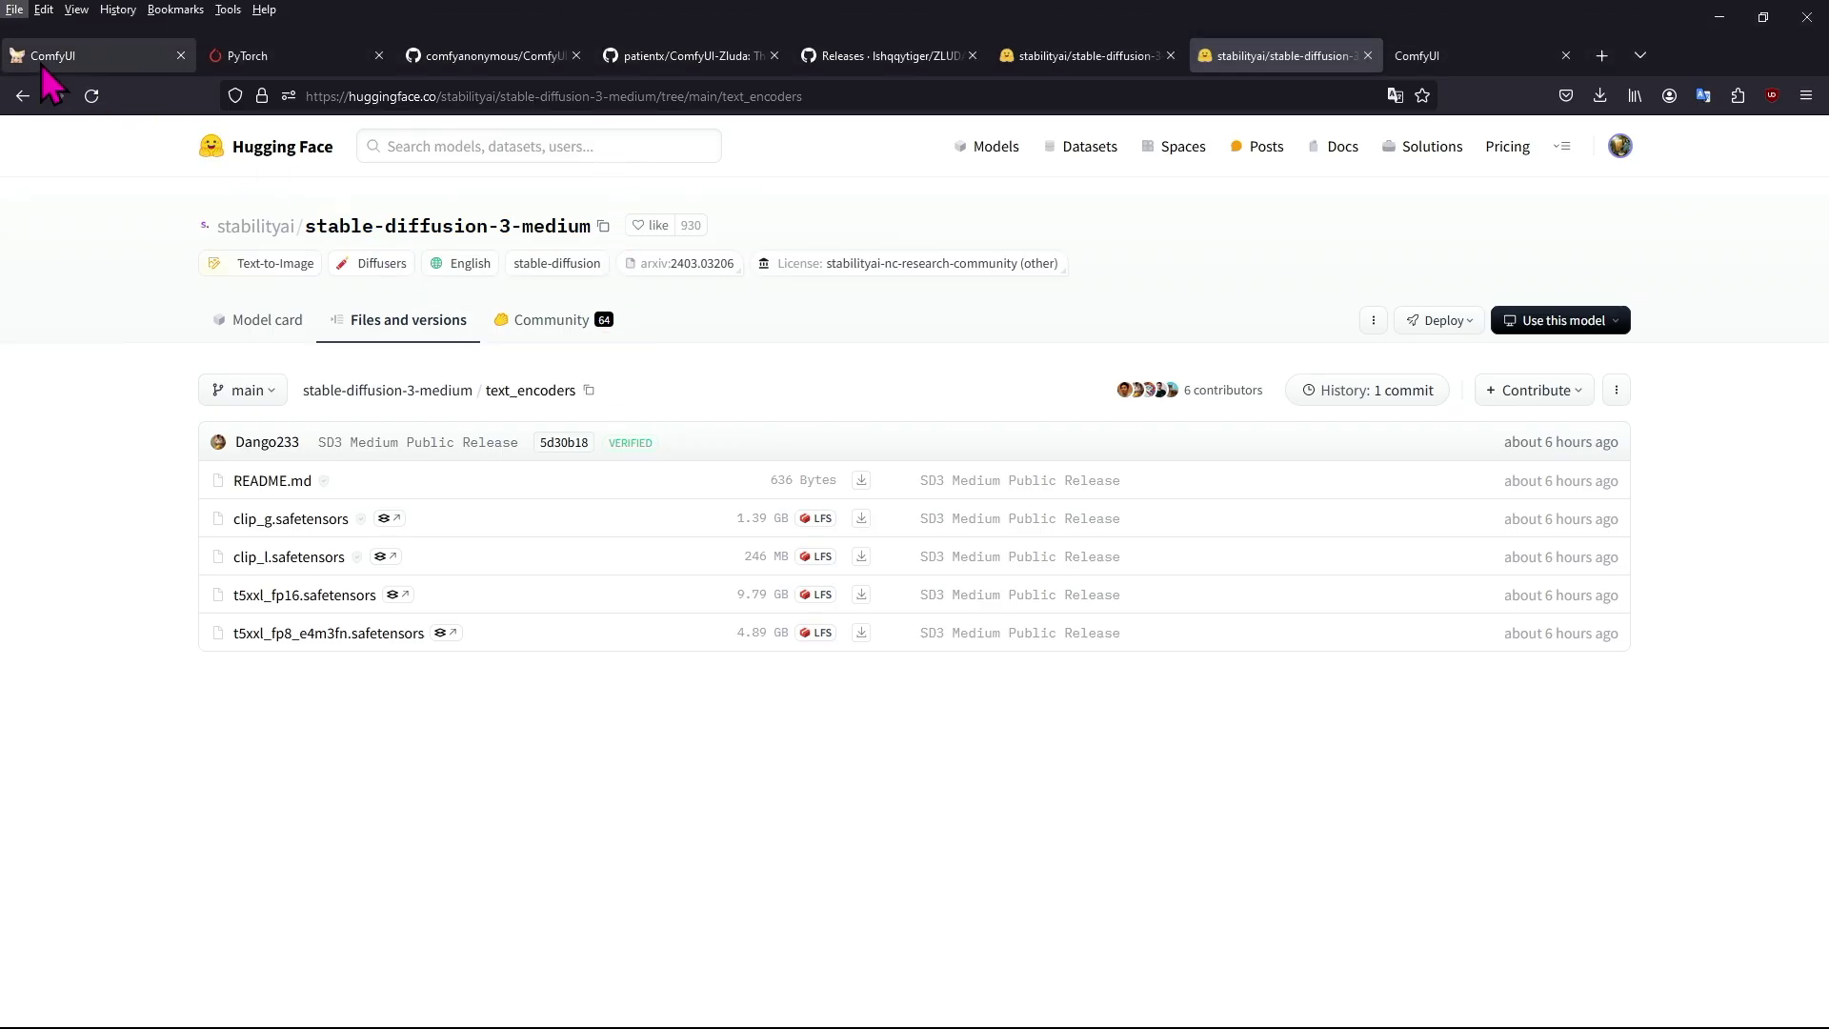
pyautogui.rightClick(23, 62)
pyautogui.click(102, 256)
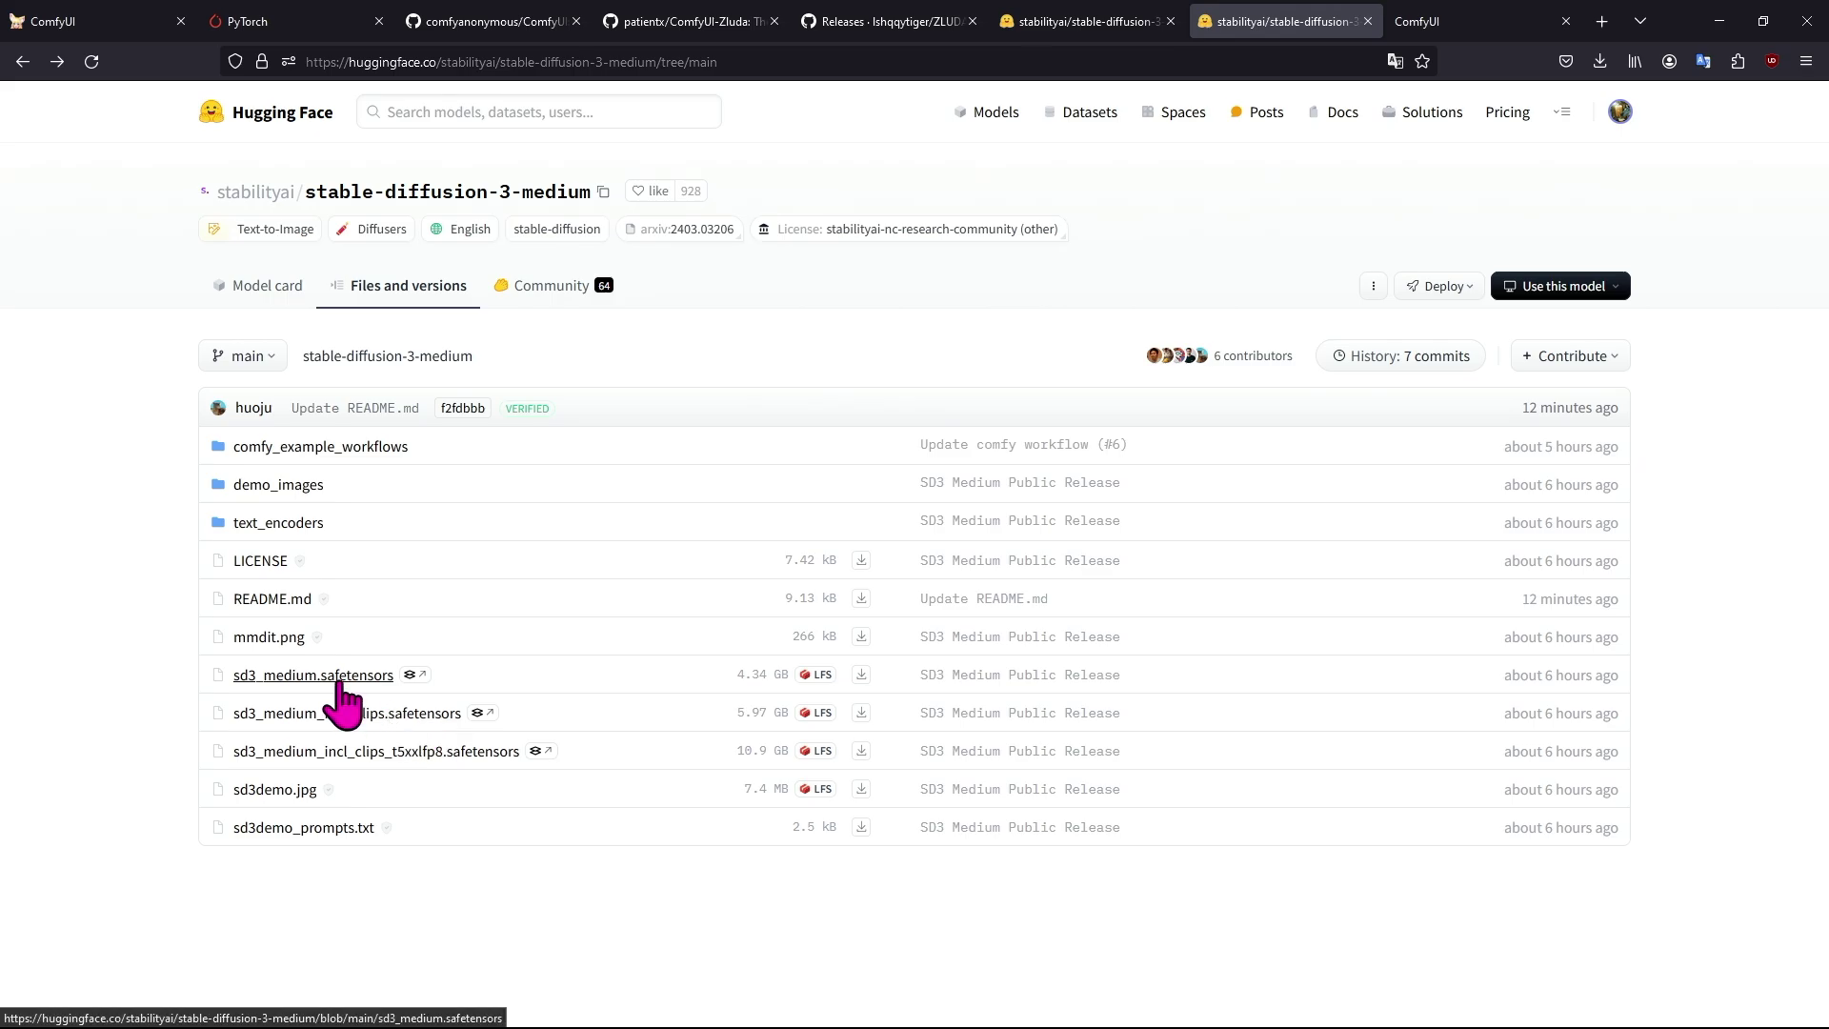
pyautogui.hotkey('alt', 'Tab')
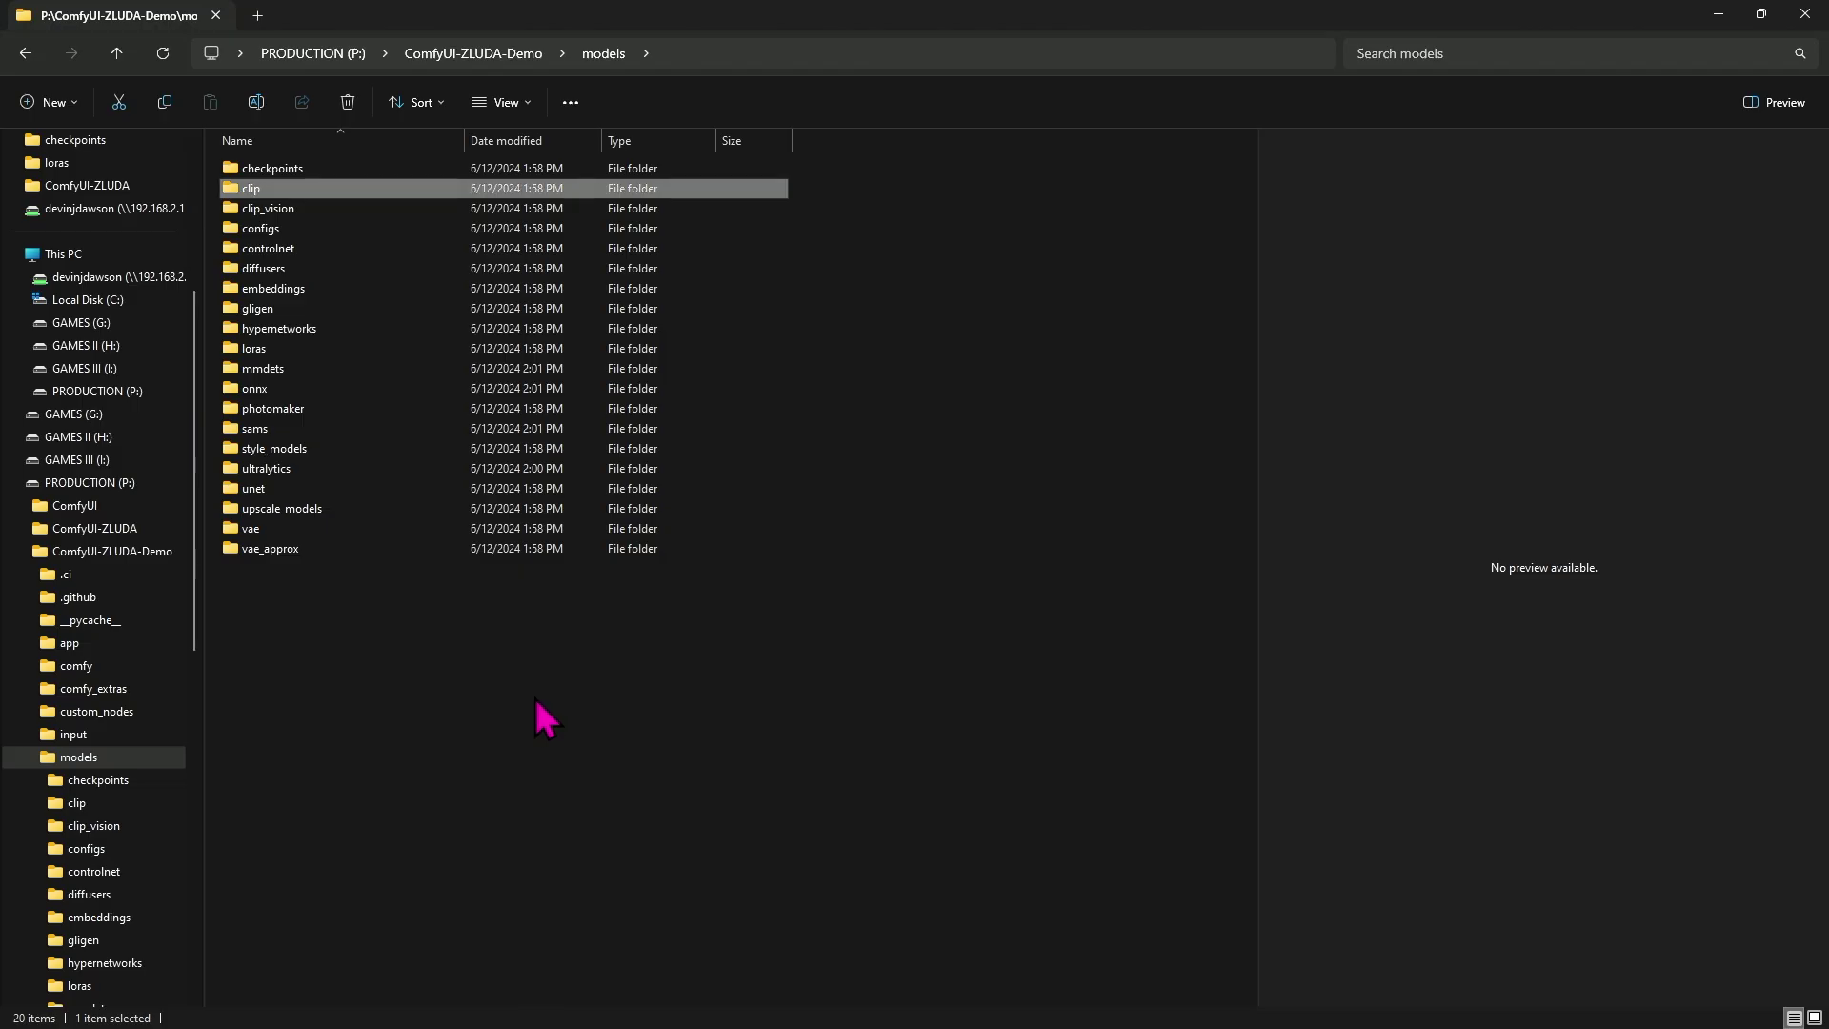
pyautogui.doubleClick(328, 171)
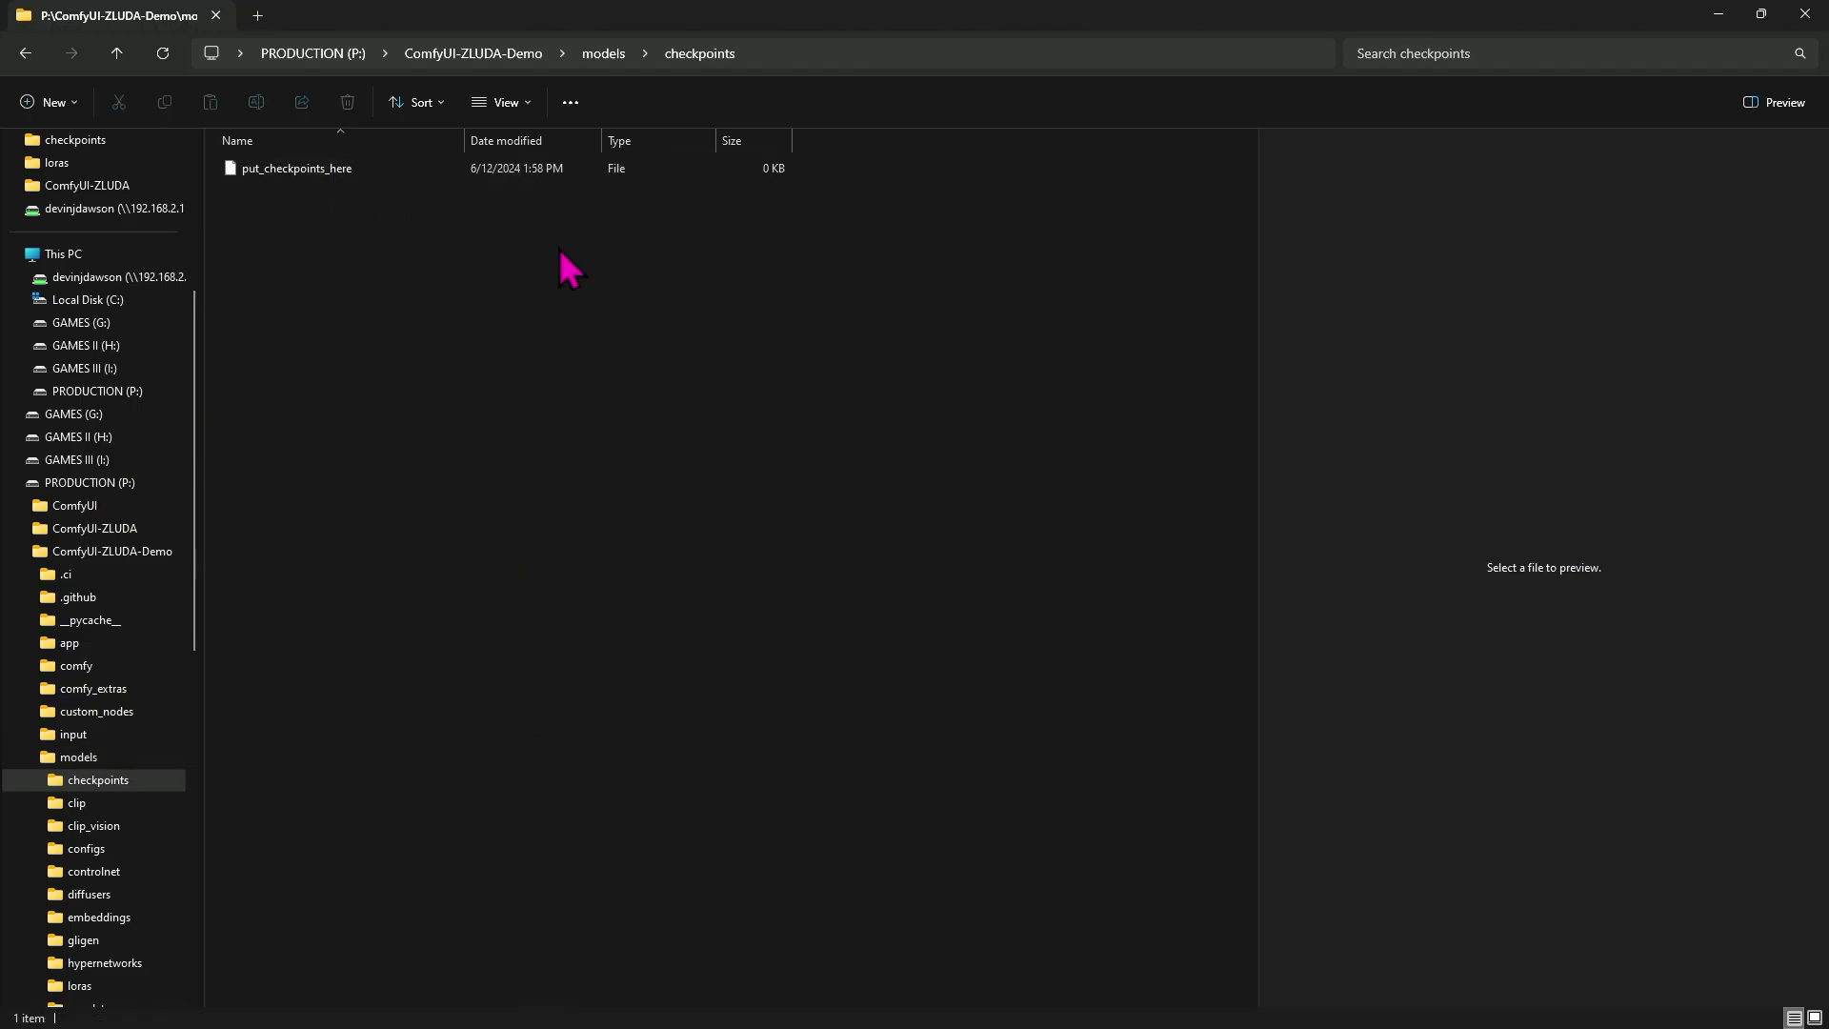
# Terminate the ComfyUI-Zluda installer console with Ctrl+C, confirming with Y.
pyautogui.hotkey('alt', 'Tab')
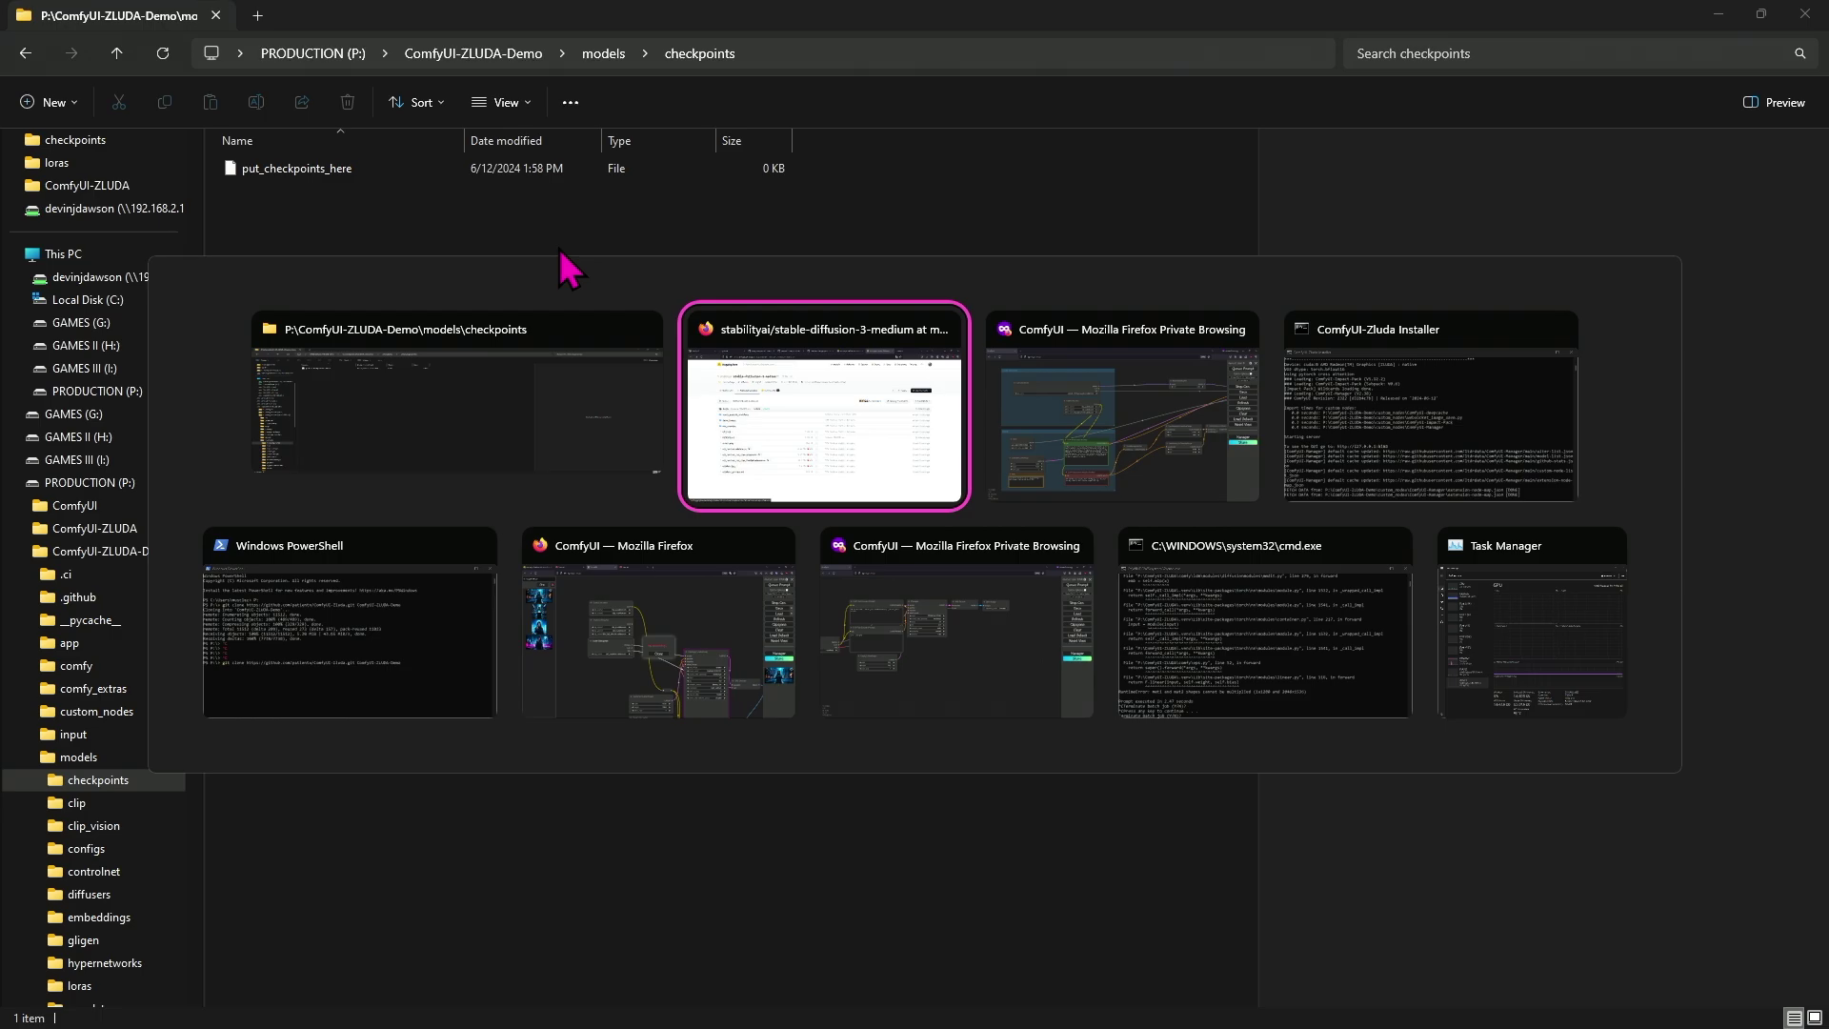
pyautogui.click(1393, 433)
pyautogui.click(752, 359)
pyautogui.hotkey('ctrl', 'c')
pyautogui.hotkey('ctrl', 'c')
pyautogui.hotkey('alt', 'Tab')
pyautogui.click(748, 386)
pyautogui.write('y')
pyautogui.press('Return')
pyautogui.hotkey('alt', 'Tab')
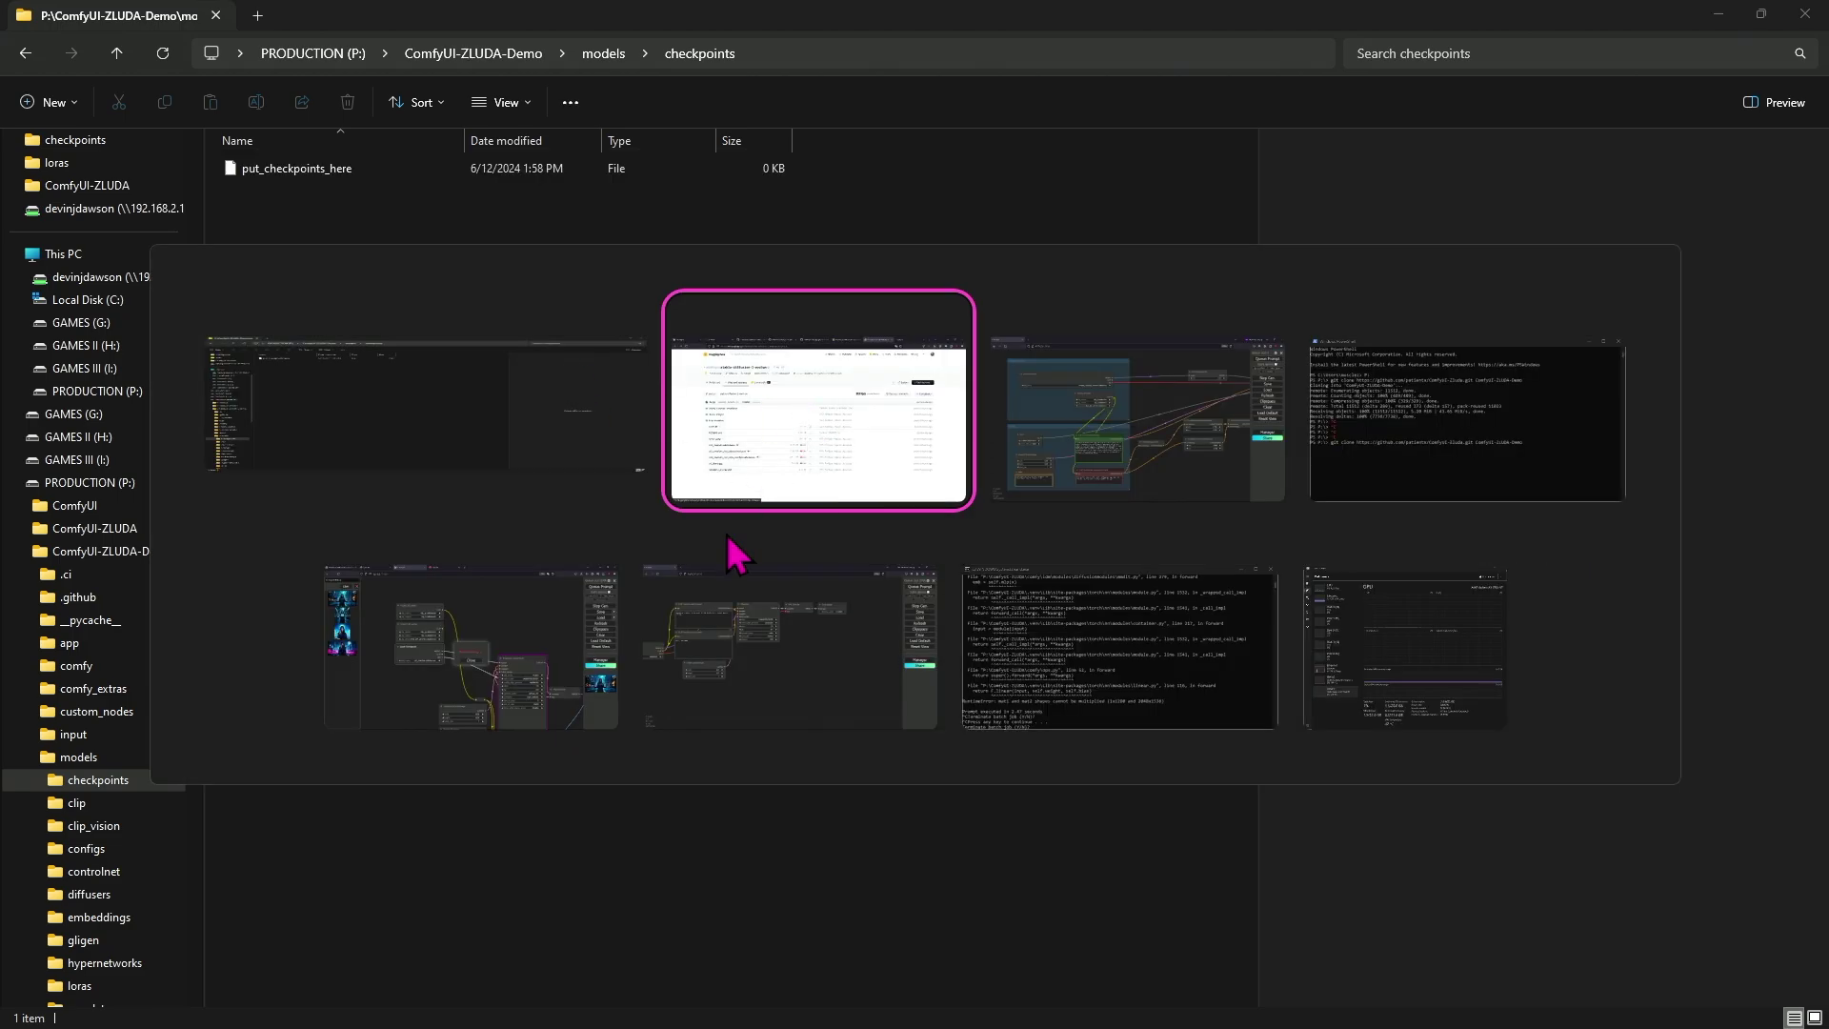
pyautogui.click(896, 486)
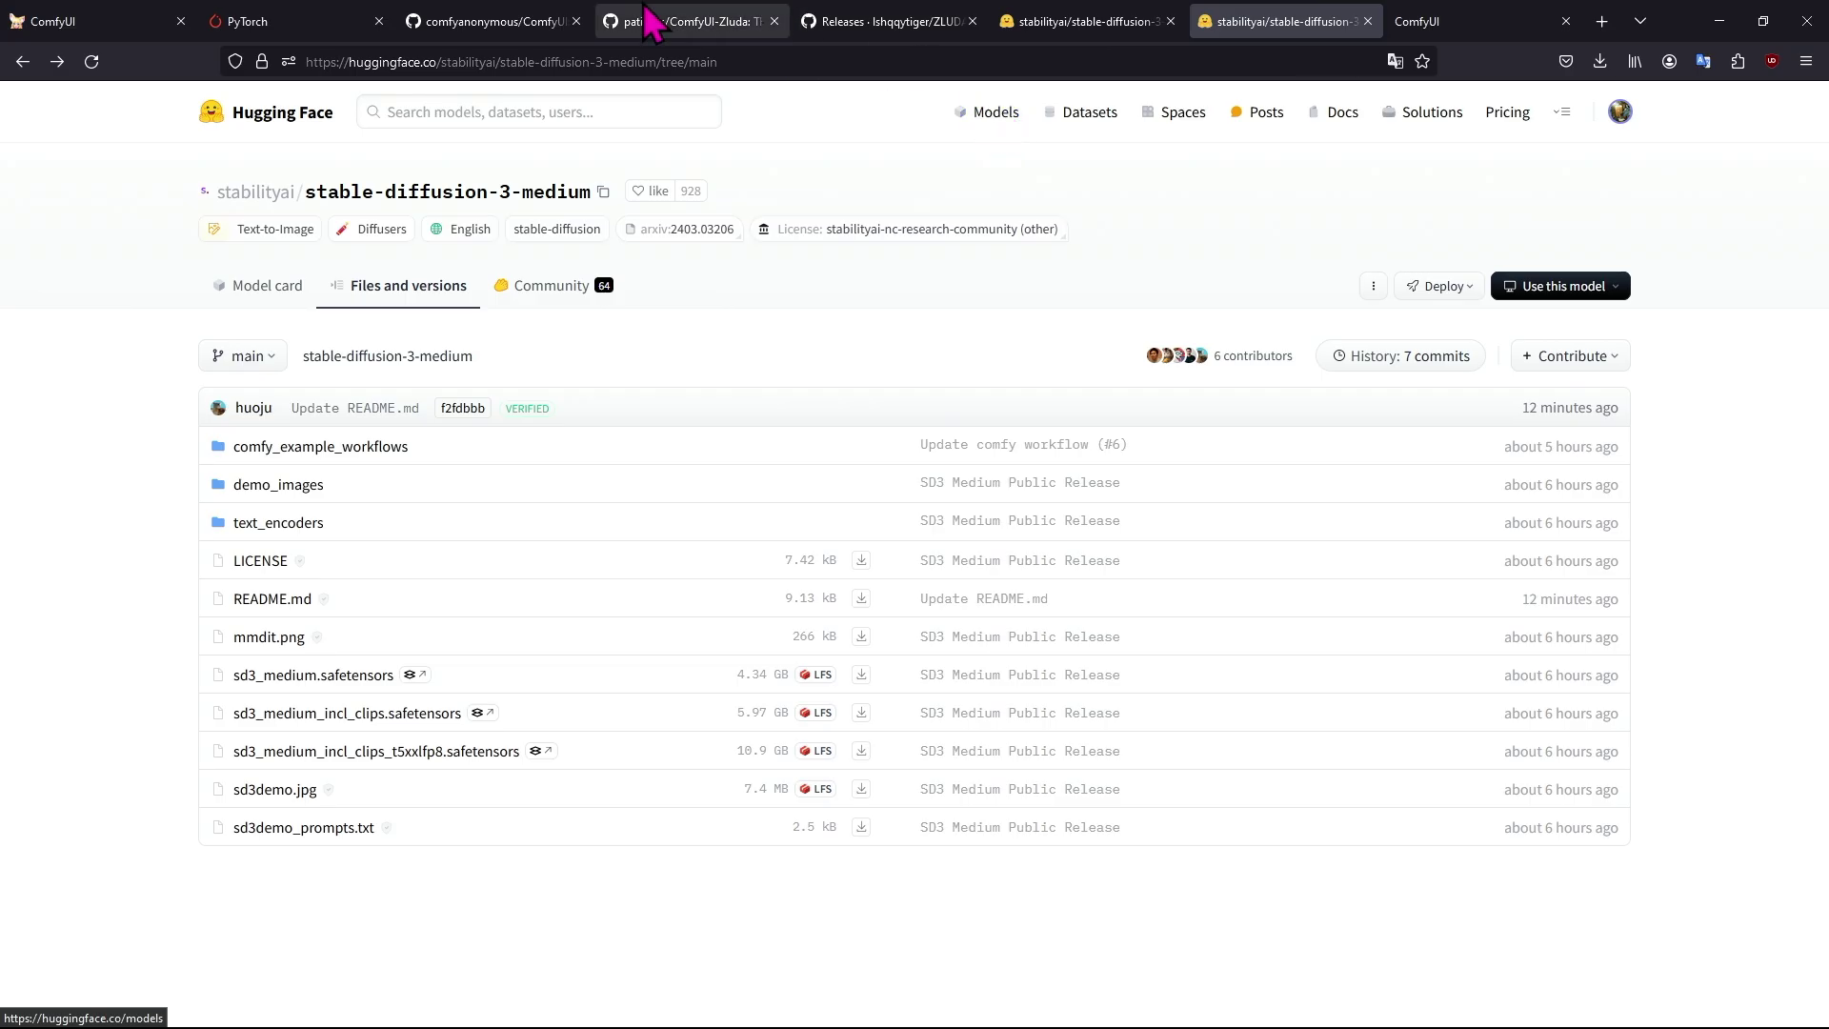
# Compare the original ComfyUI repository with the ComfyUI-Zluda fork, closing the clone options.
pyautogui.click(467, 21)
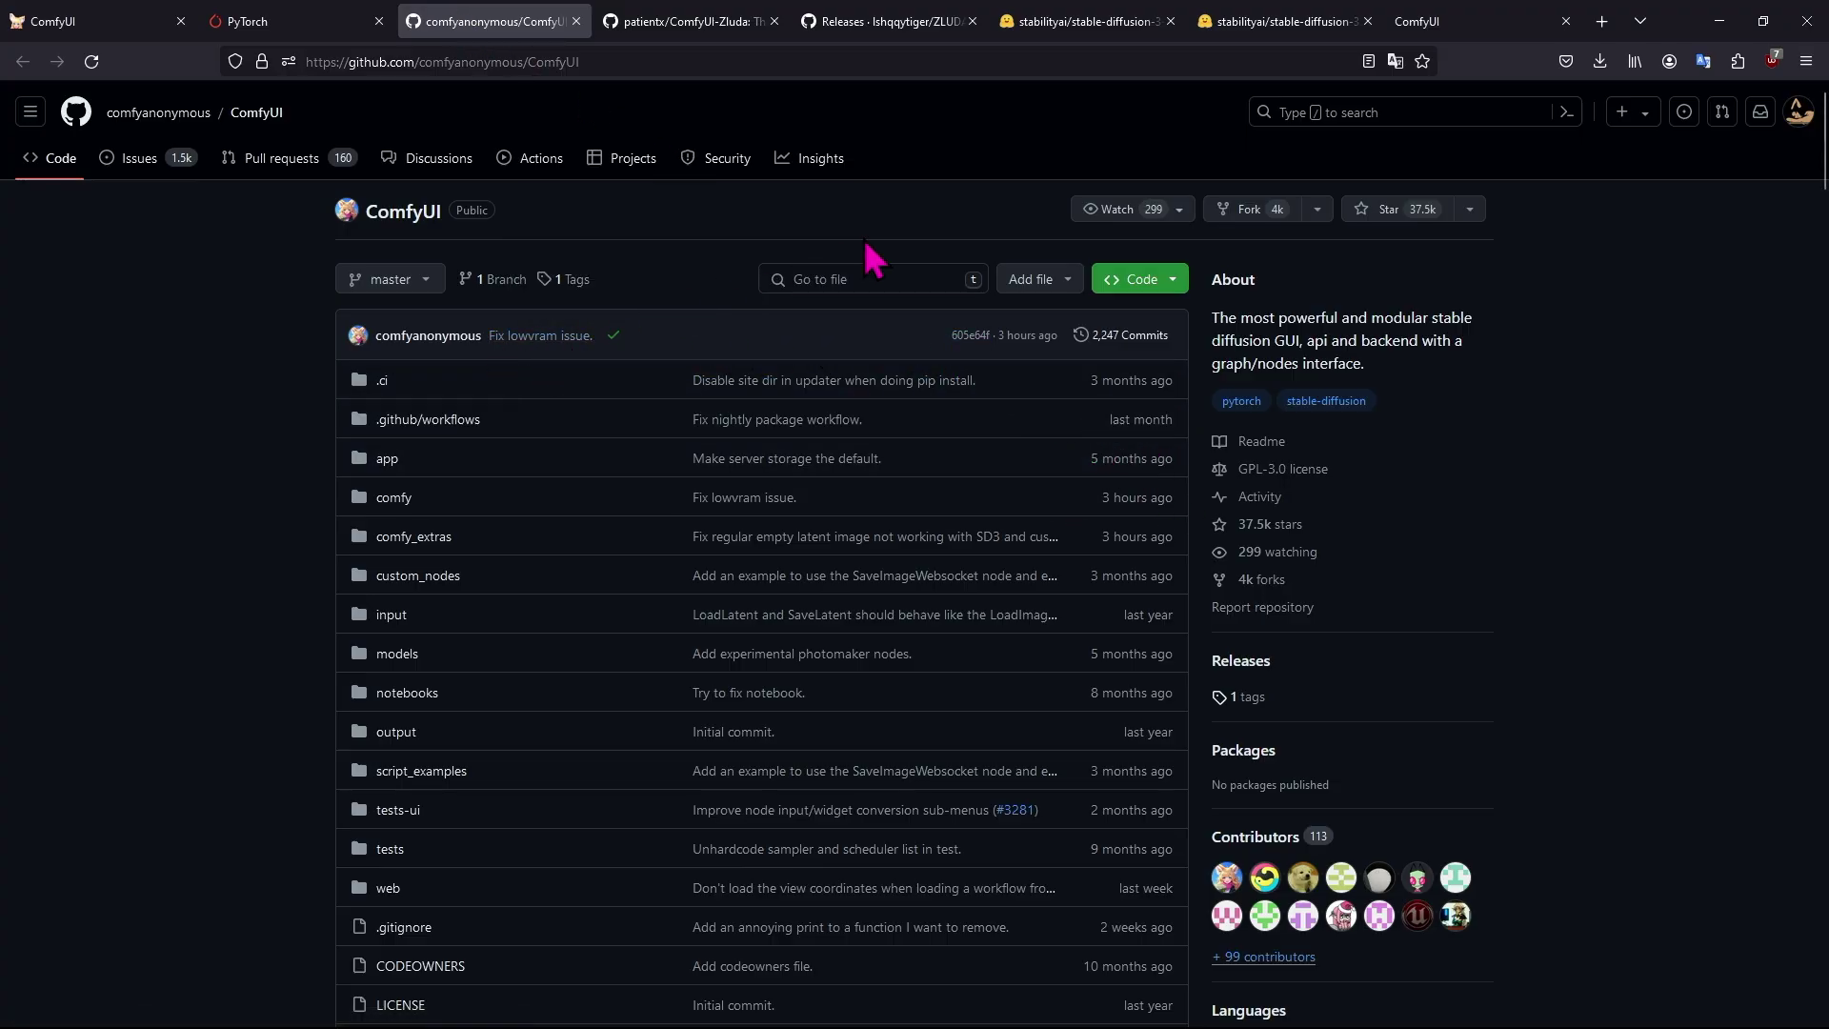
pyautogui.click(696, 31)
pyautogui.click(1068, 249)
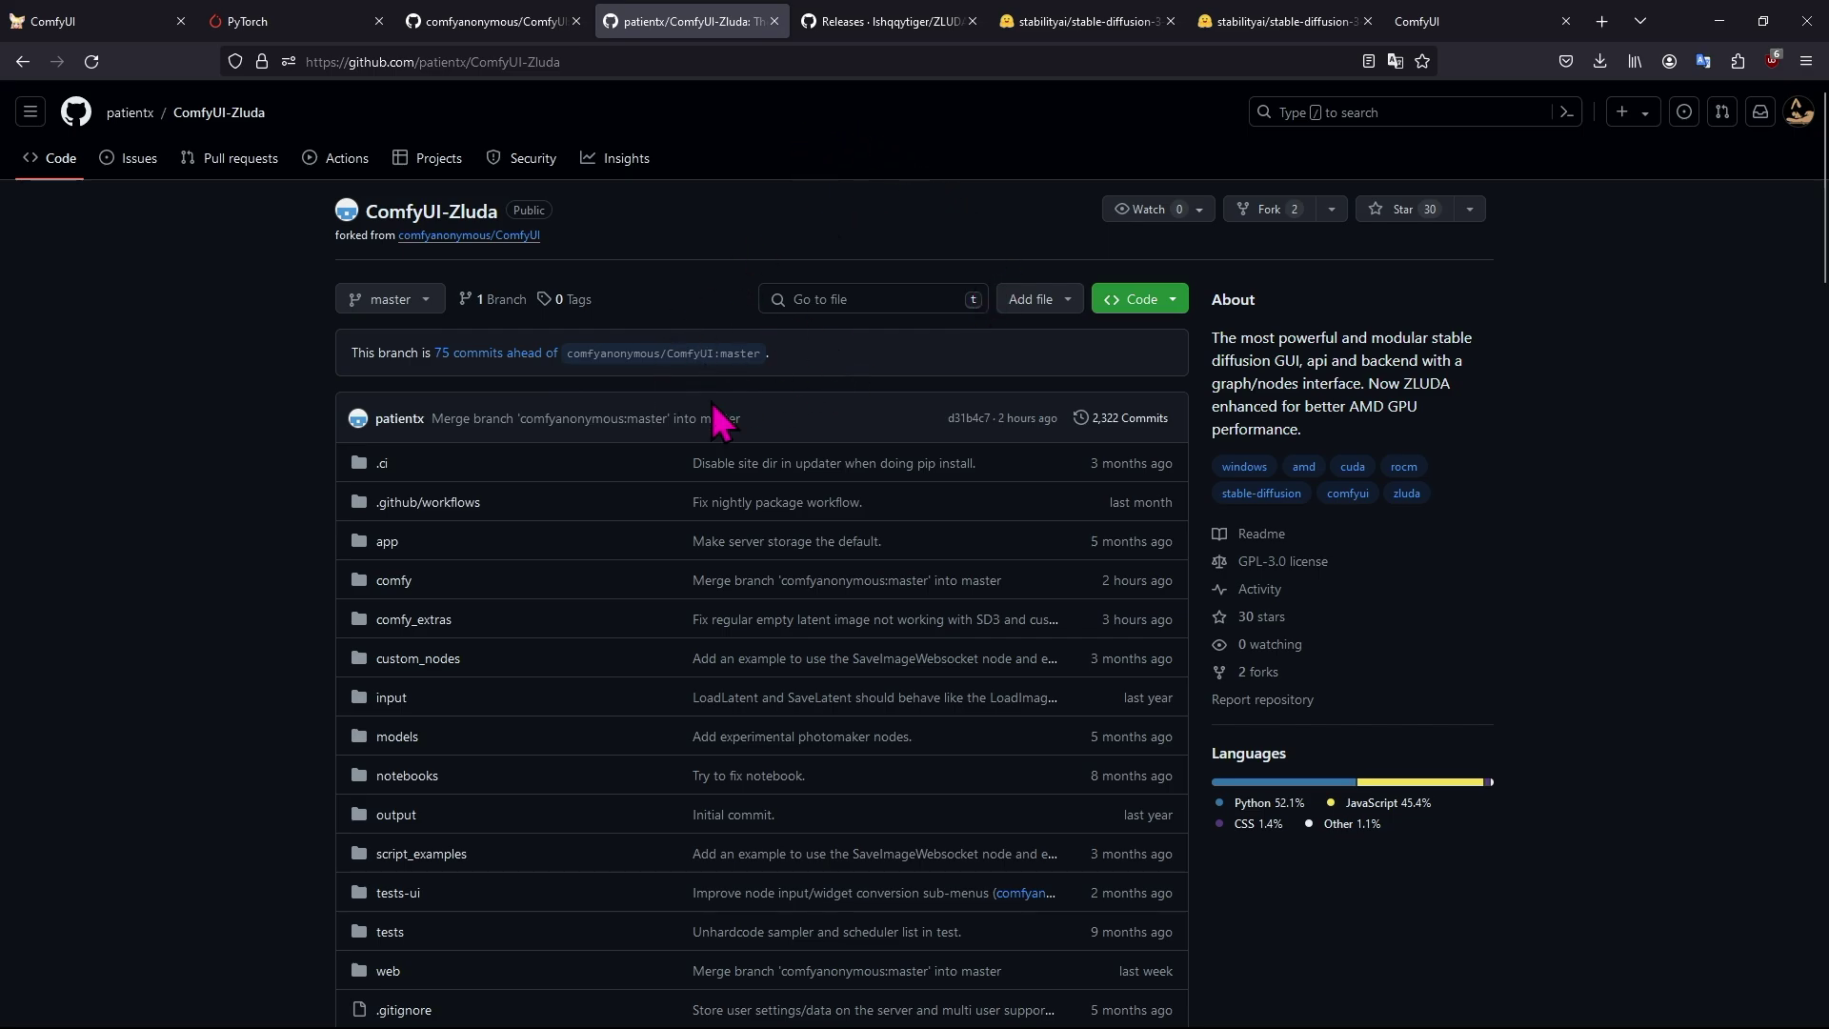
pyautogui.click(848, 25)
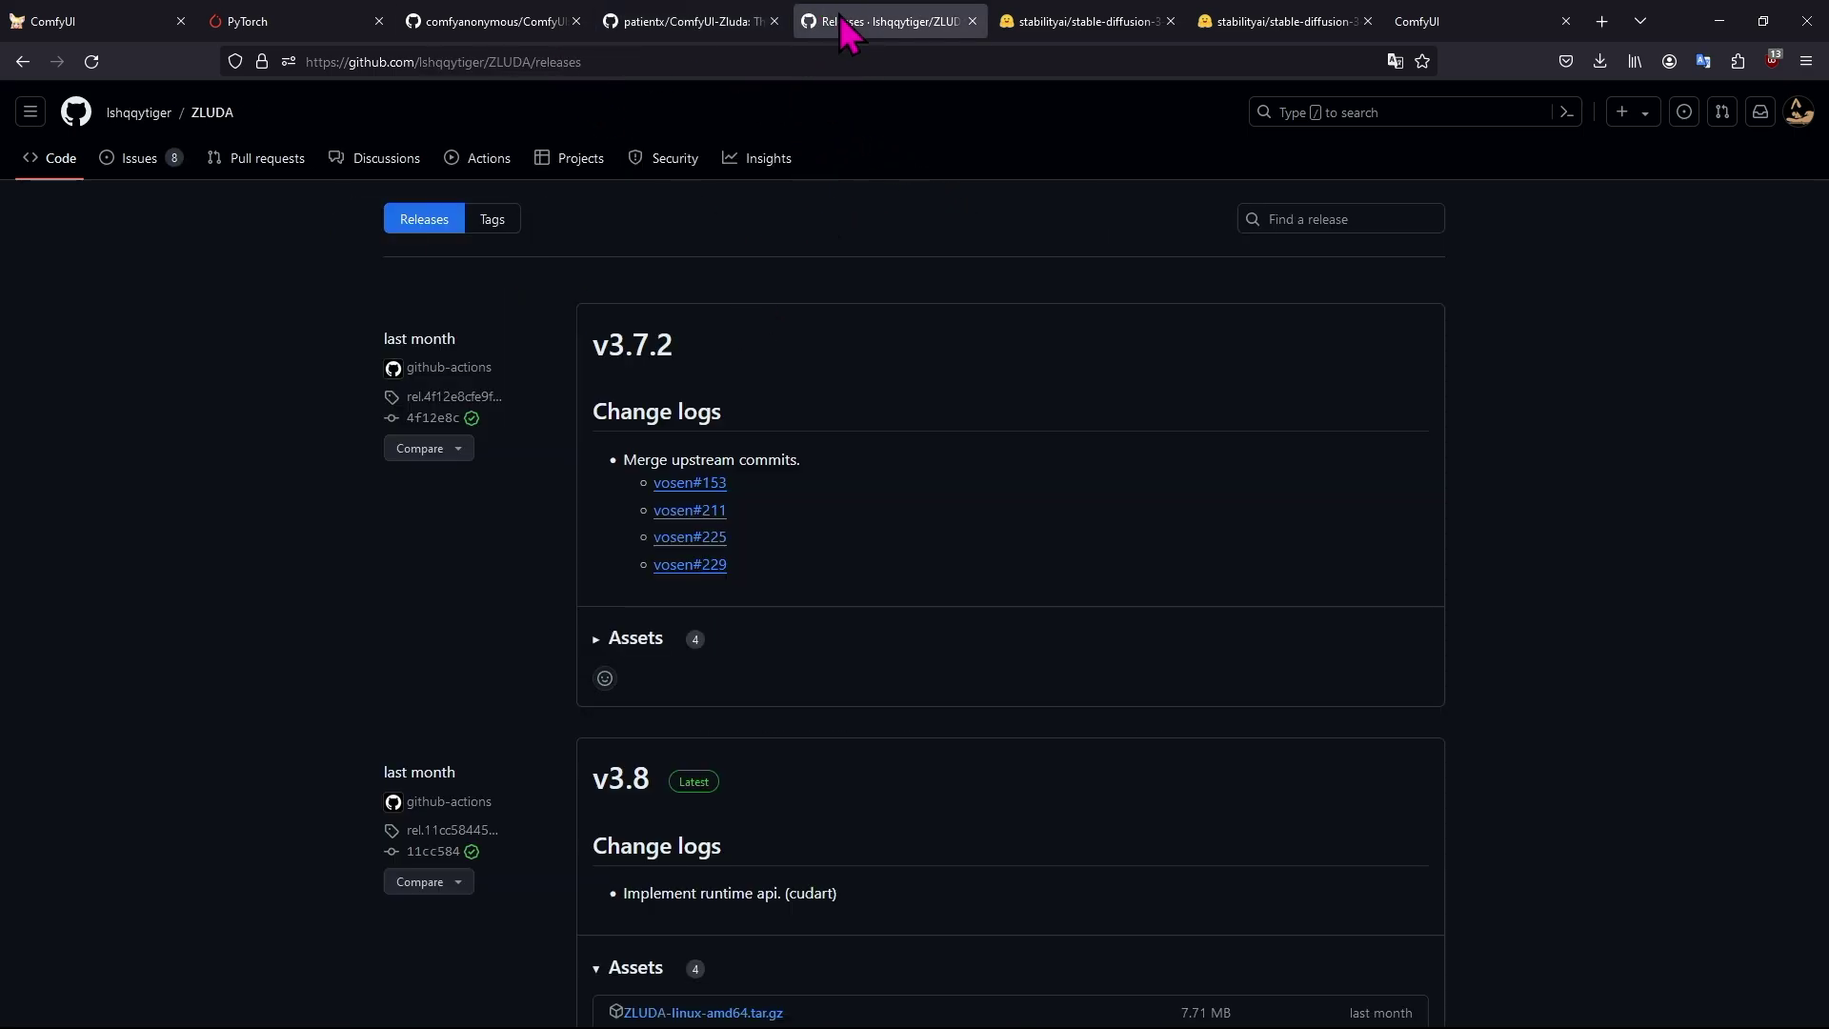
pyautogui.click(729, 25)
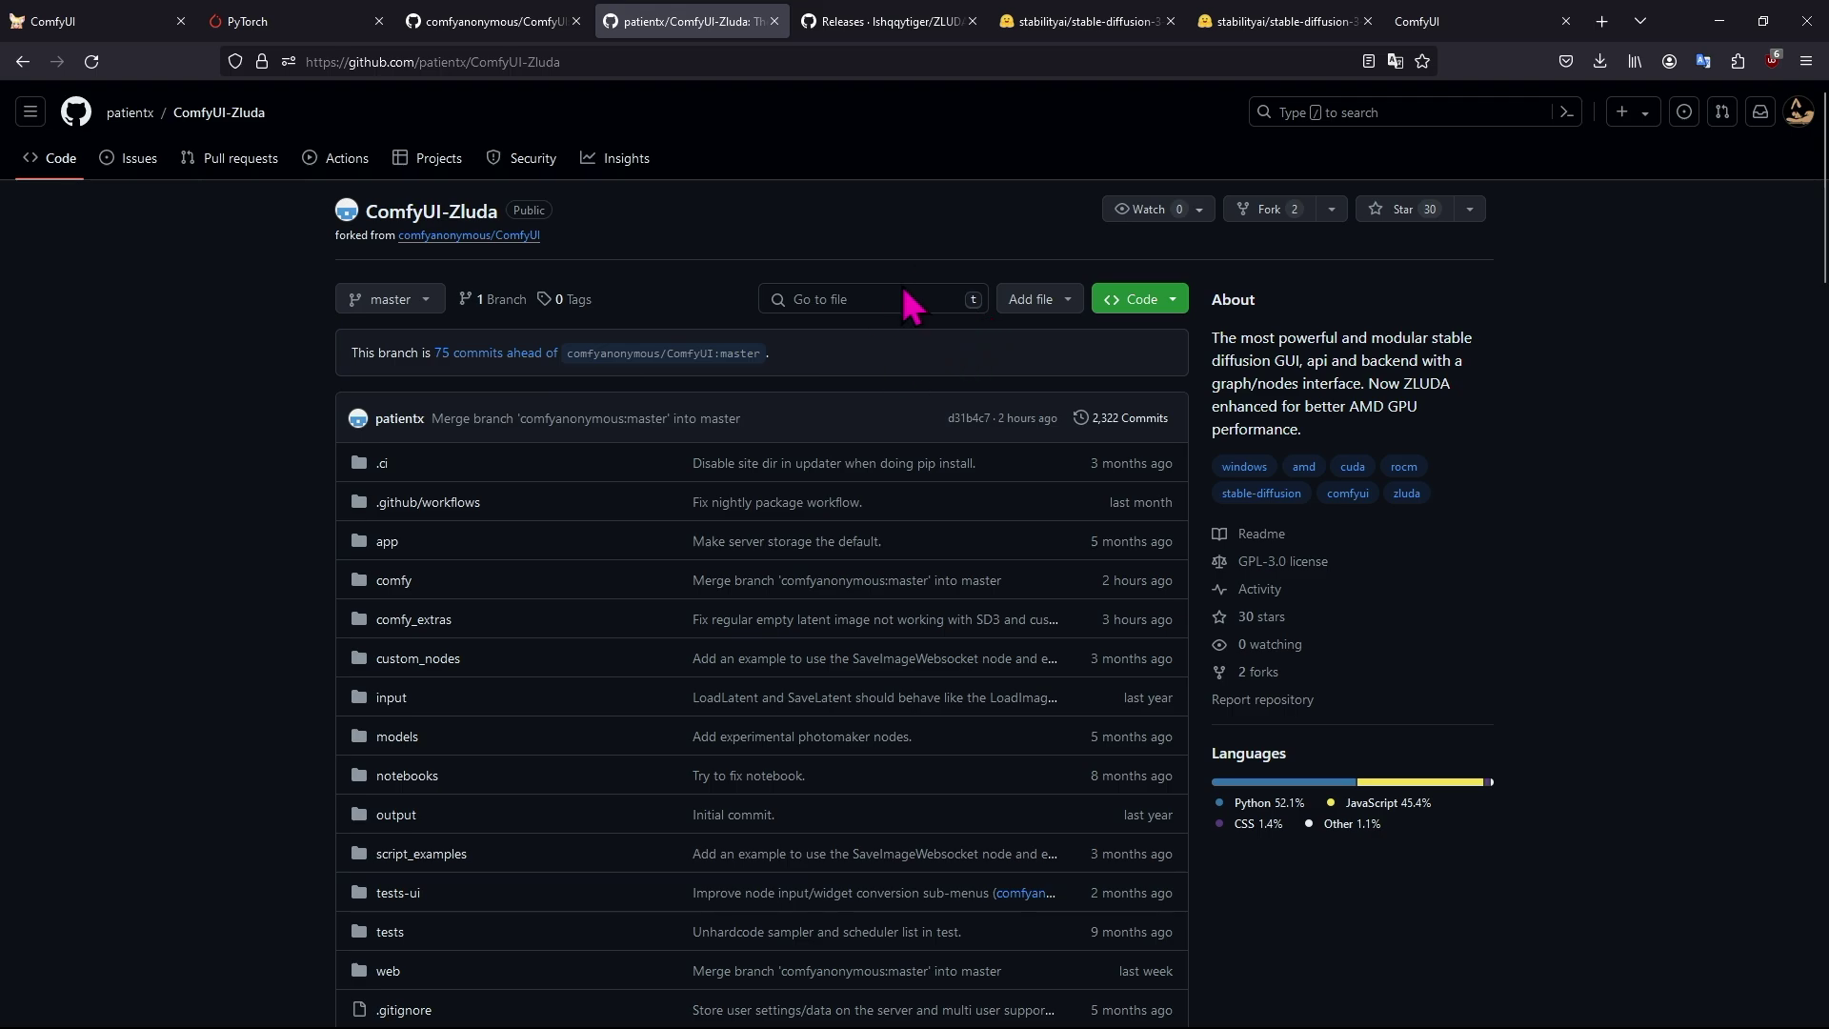
pyautogui.click(533, 23)
pyautogui.click(502, 27)
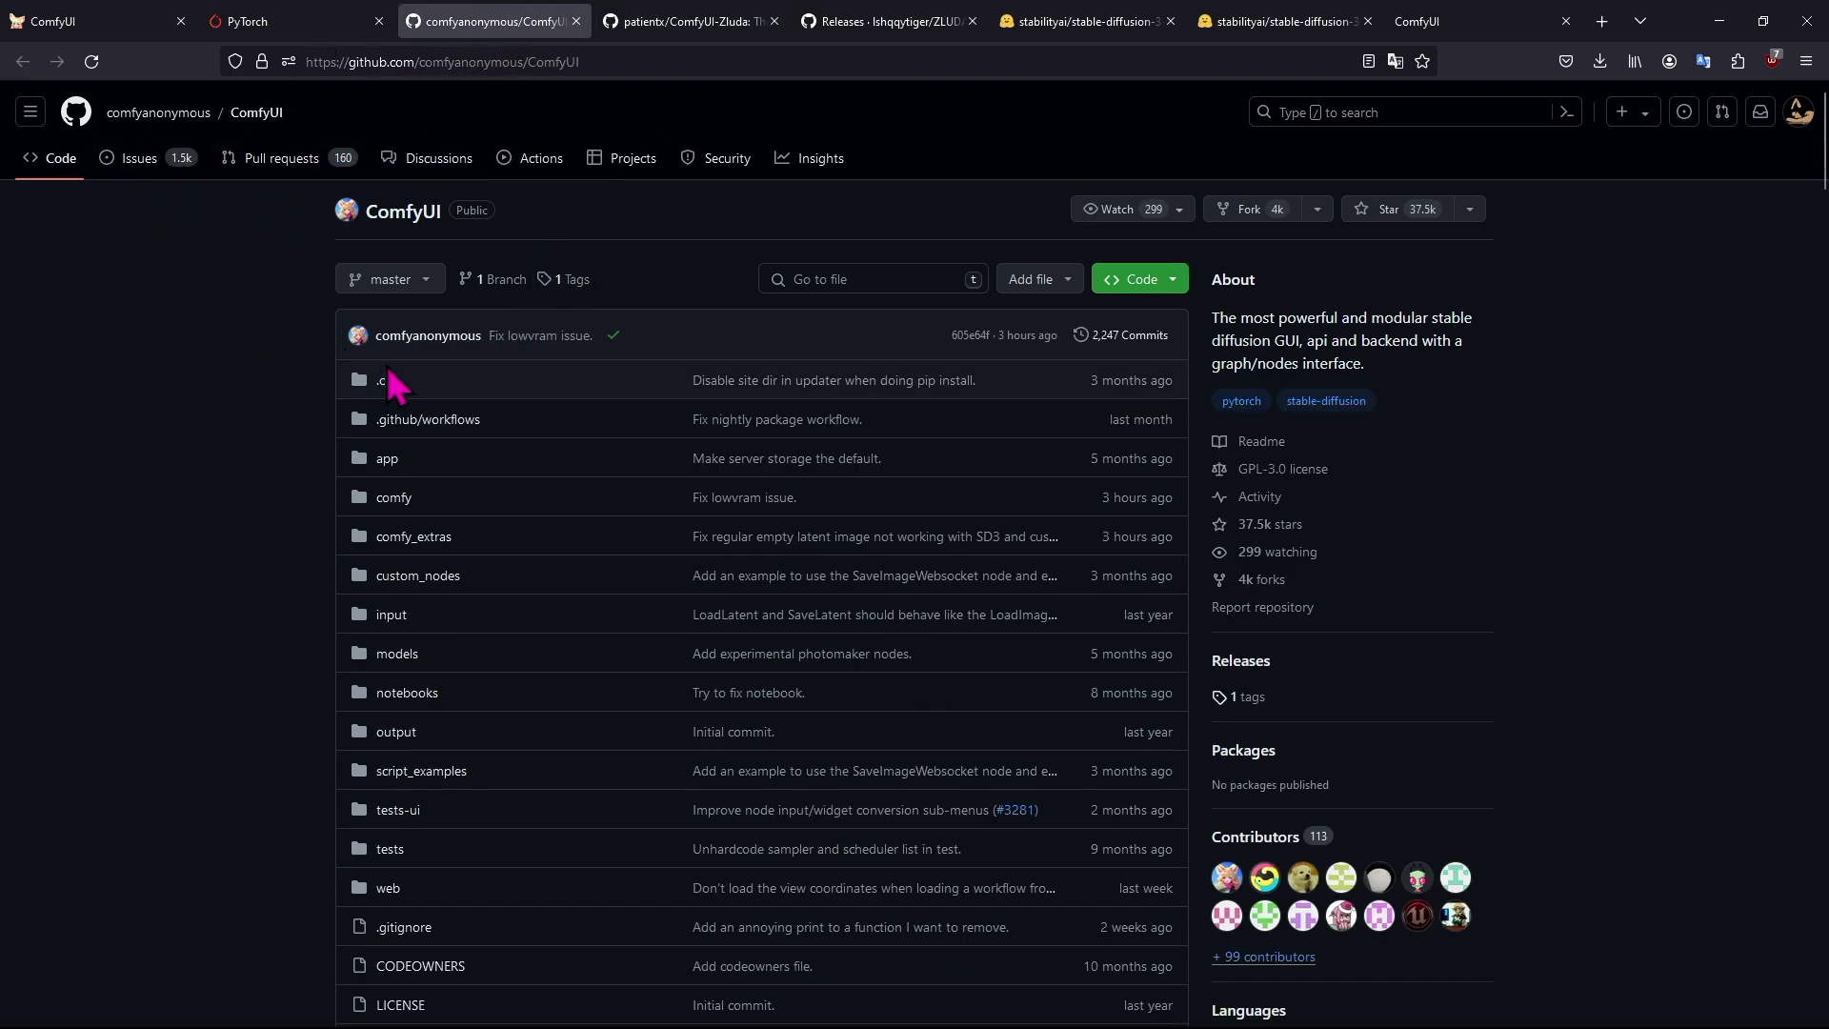
pyautogui.click(727, 34)
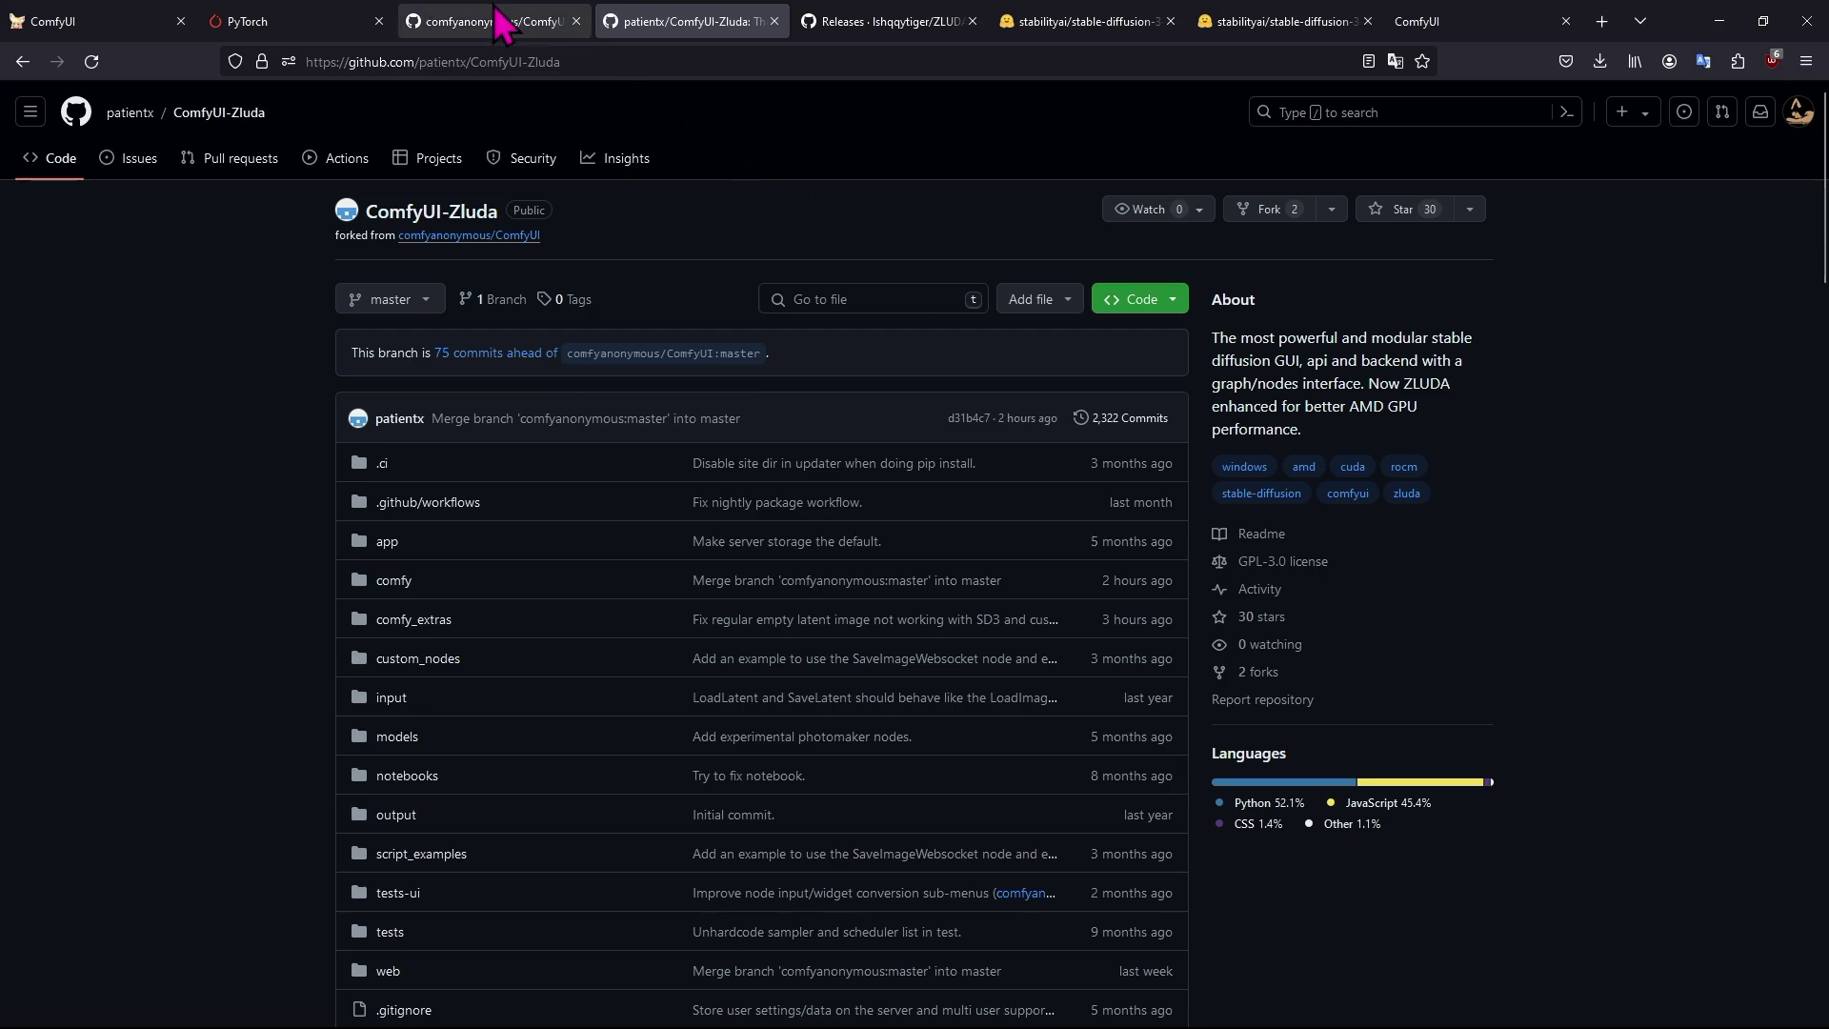
pyautogui.click(502, 21)
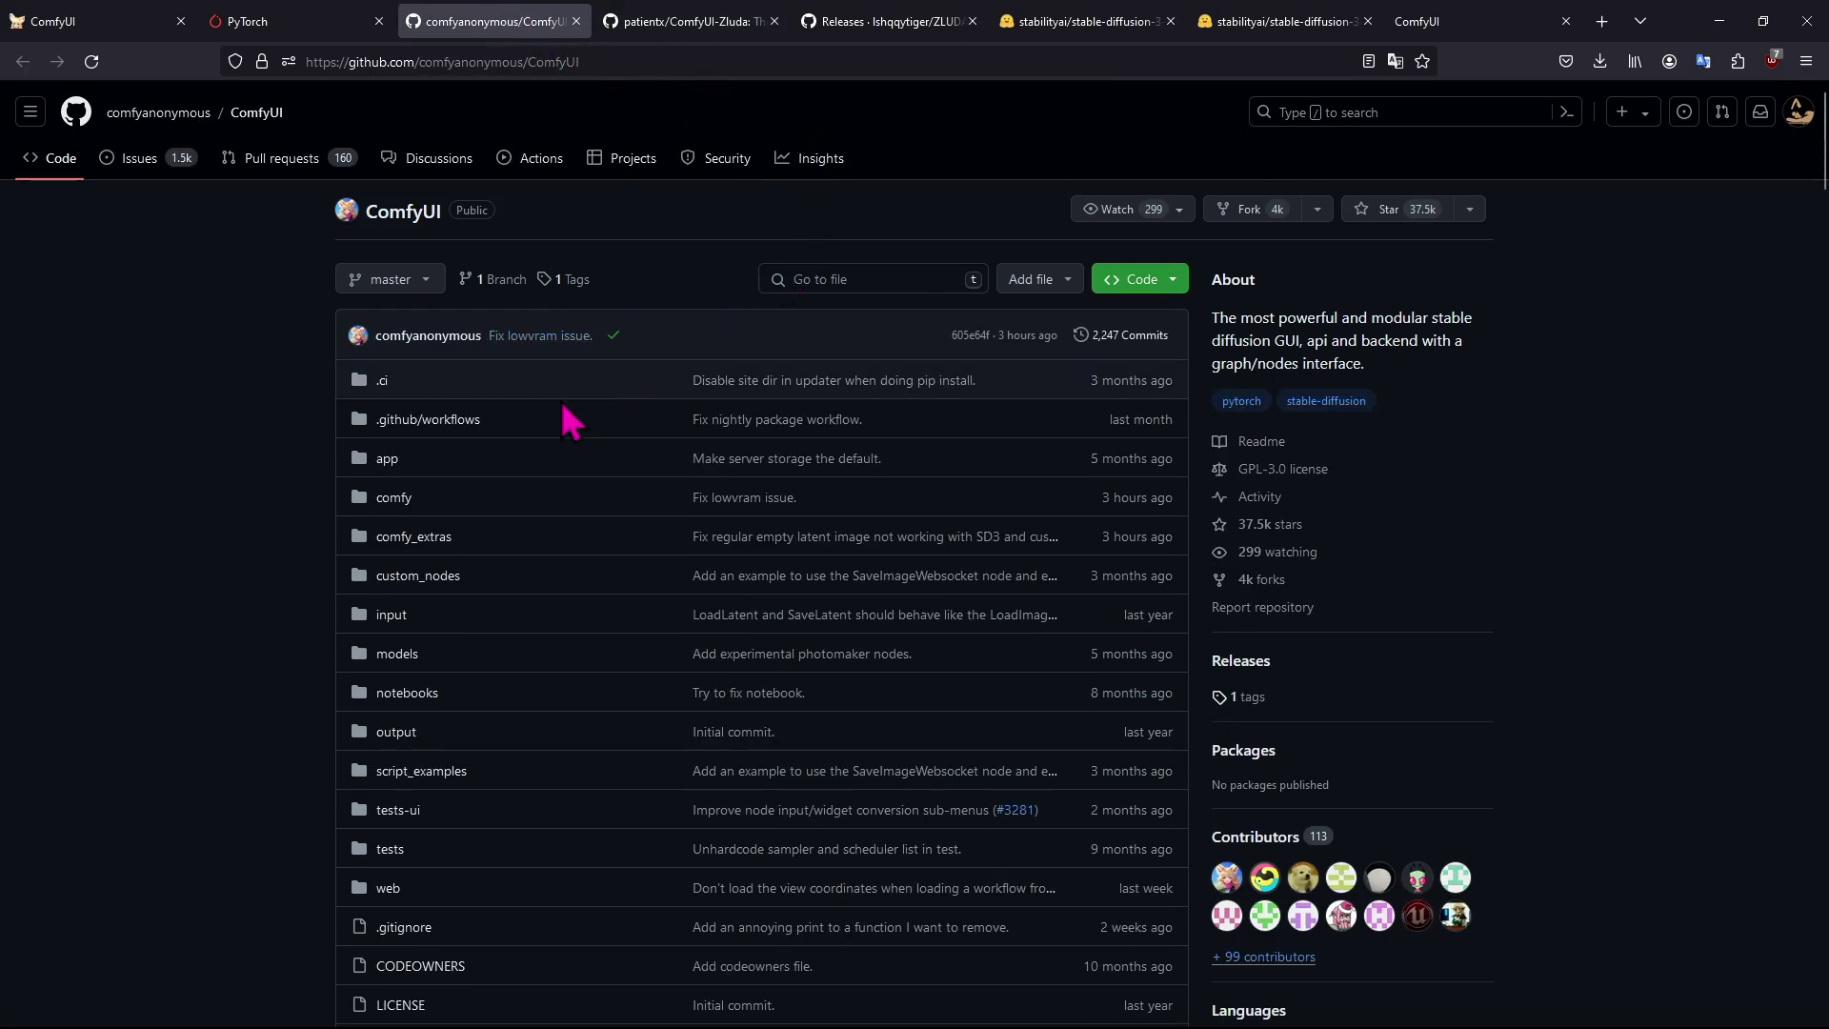
pyautogui.click(684, 21)
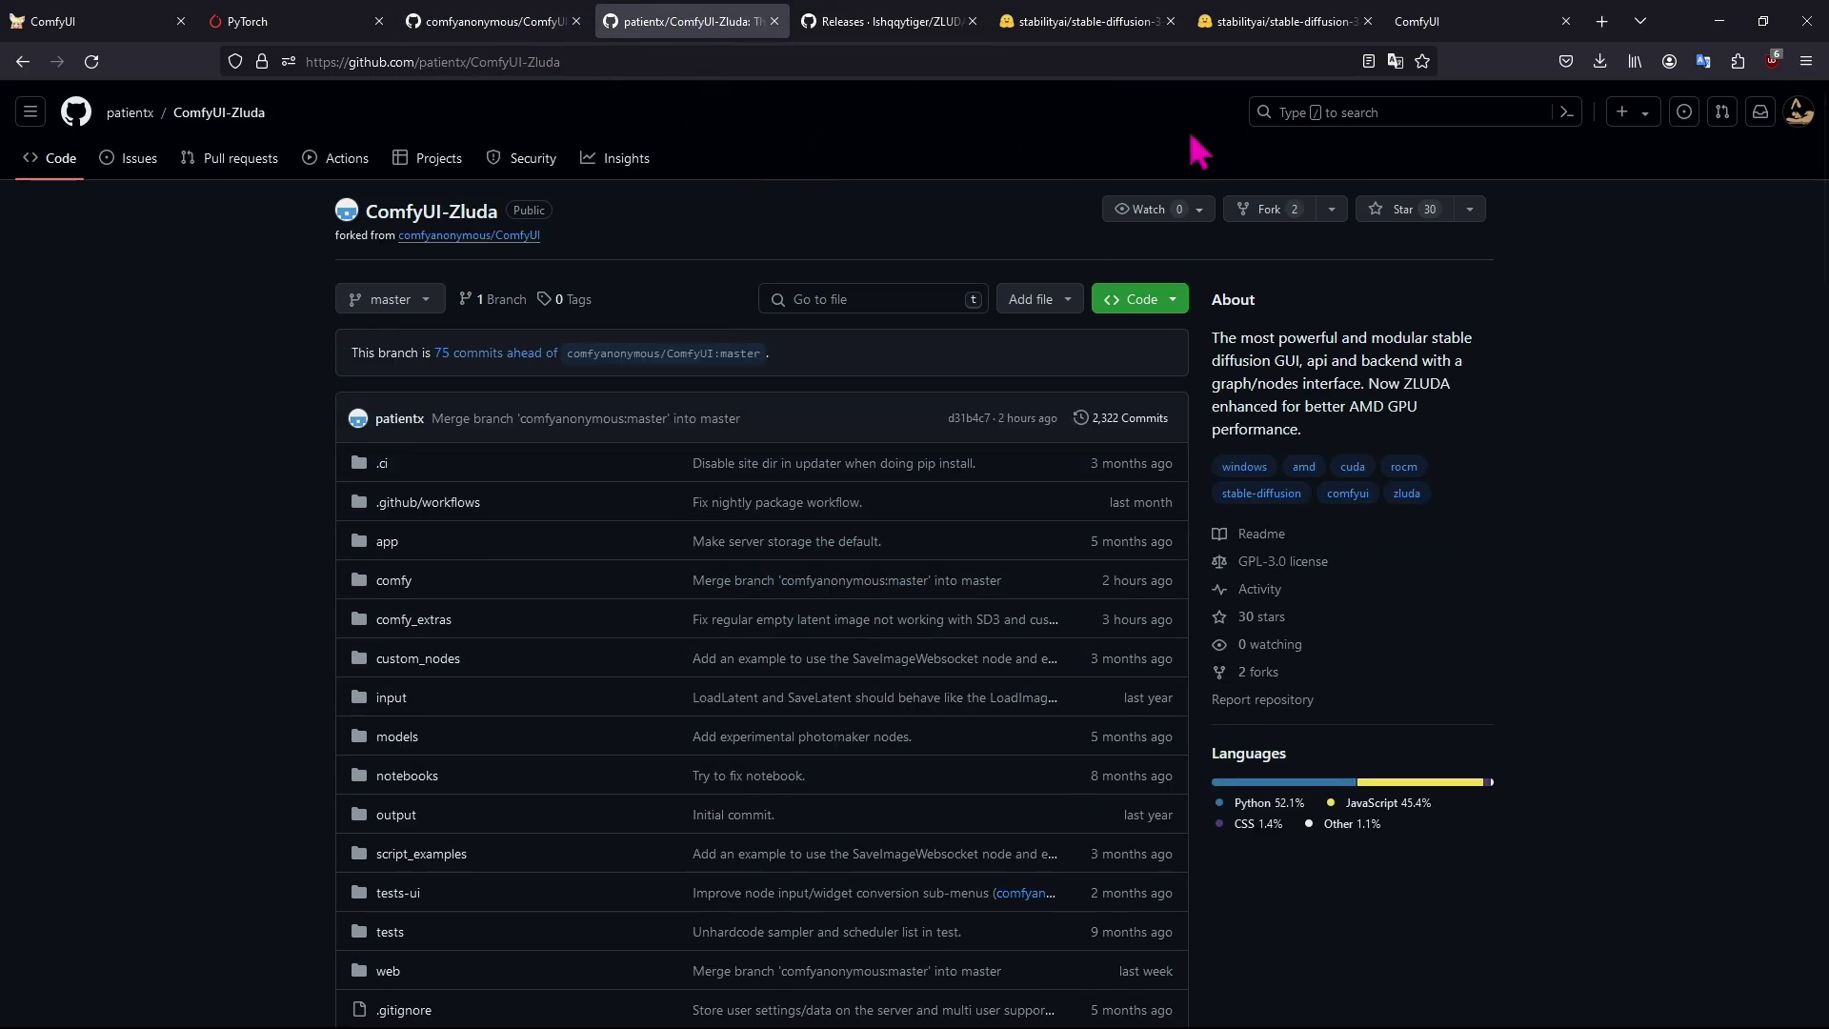
# Show the lshqqytiger/ZLUDA releases page listing v3.7.2 and the latest v3.8.
pyautogui.hotkey('alt', 'Tab')
pyautogui.click(729, 429)
pyautogui.hotkey('alt', 'Tab')
pyautogui.click(891, 21)
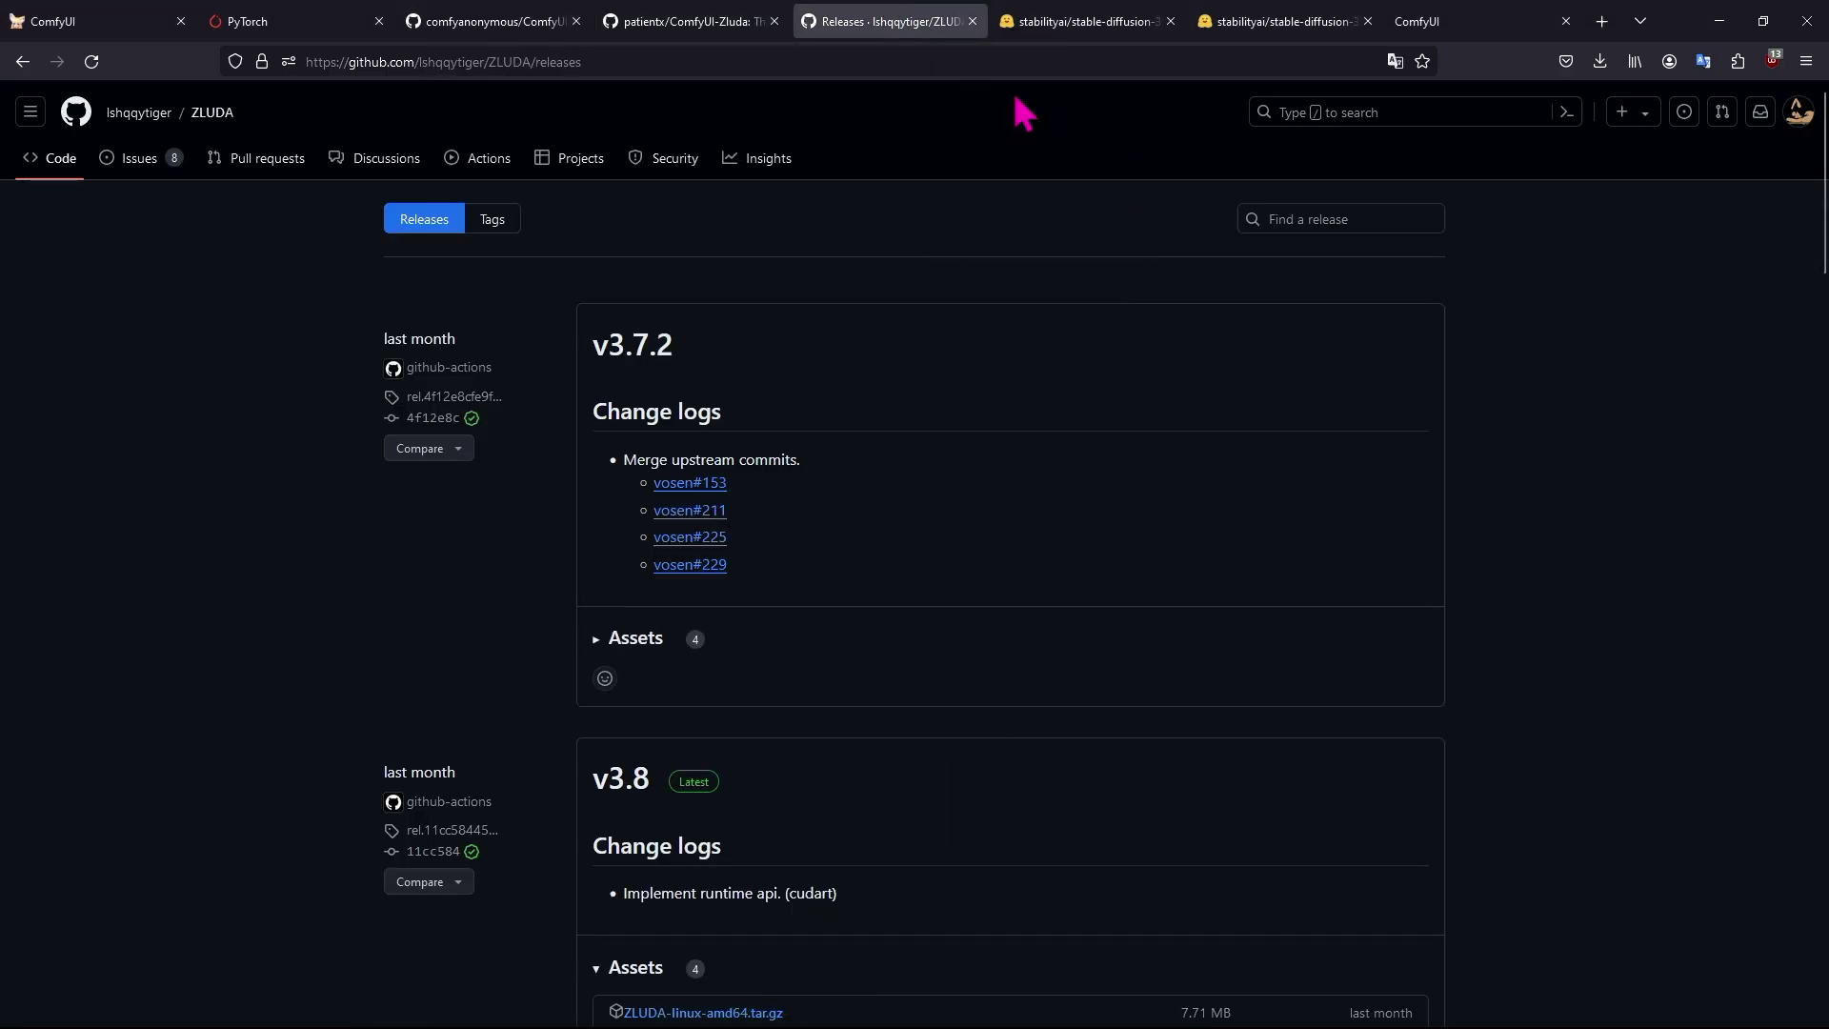
# Switch to File Explorer and open the ComfyUI-ZLUDA folder.
pyautogui.hotkey('alt', 'Tab')
pyautogui.click(695, 457)
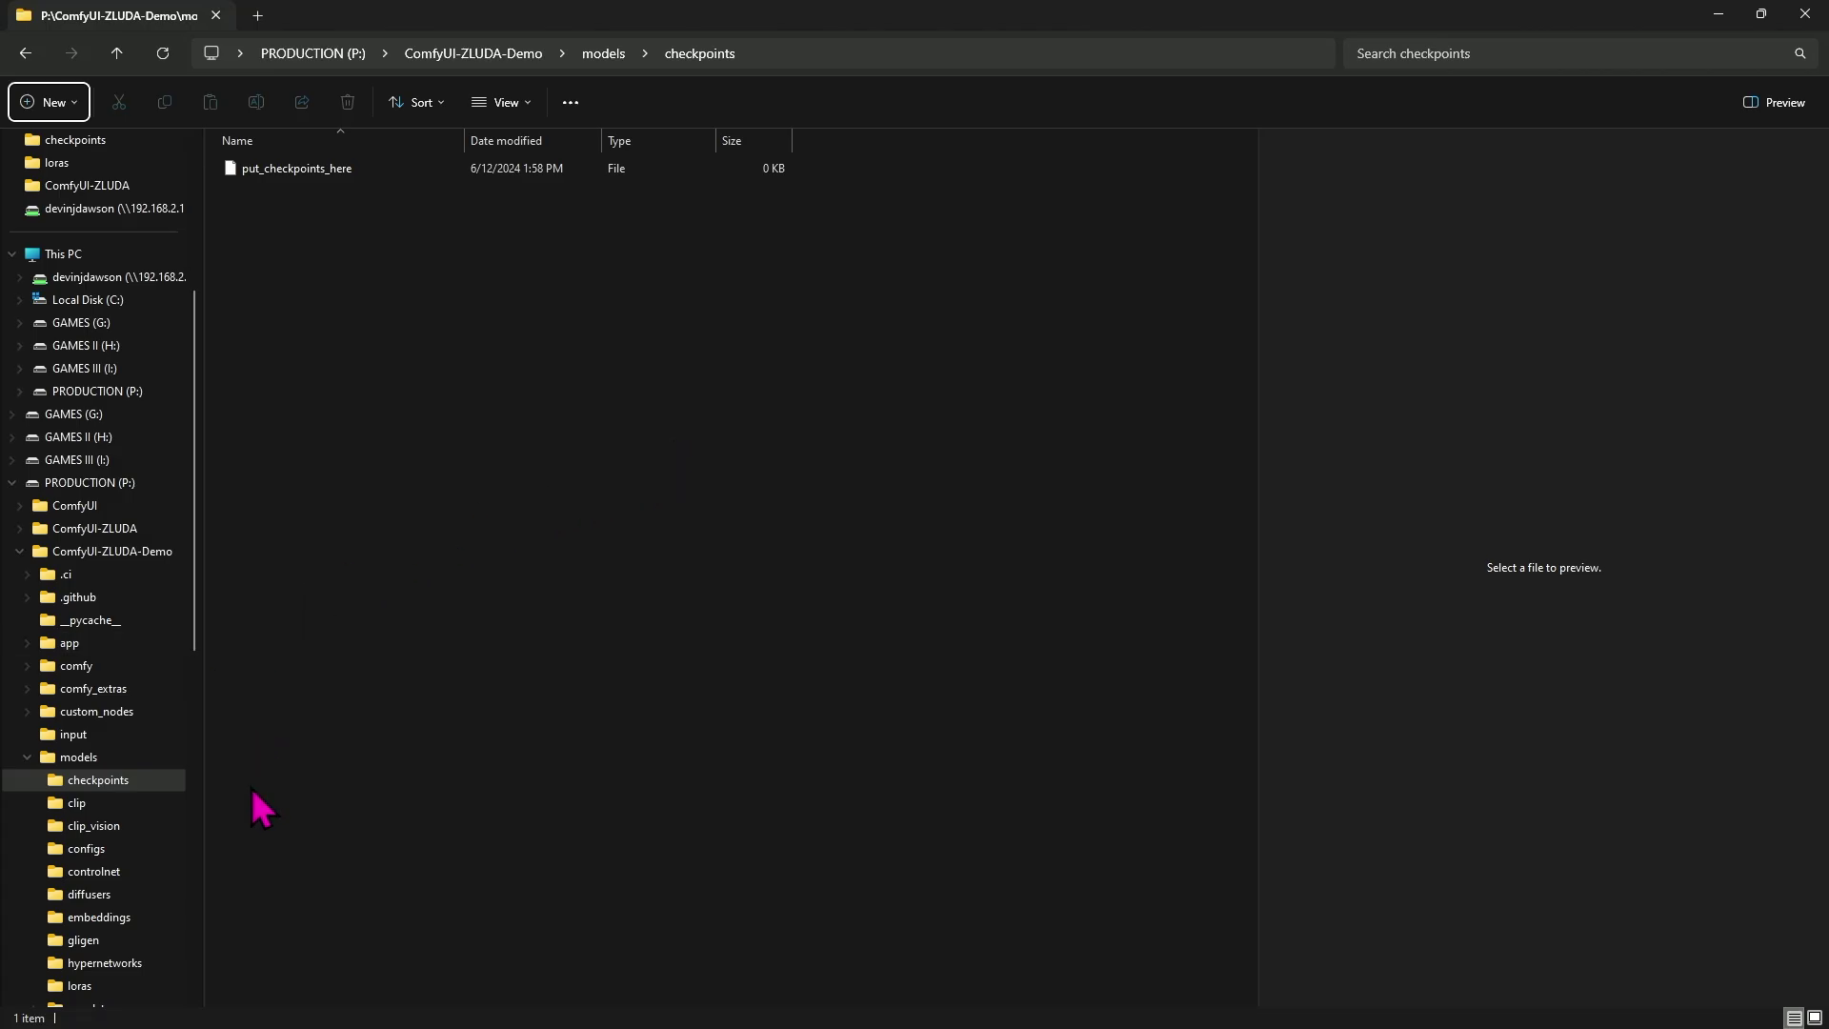
pyautogui.click(95, 528)
pyautogui.scroll(-2, 610, 514)
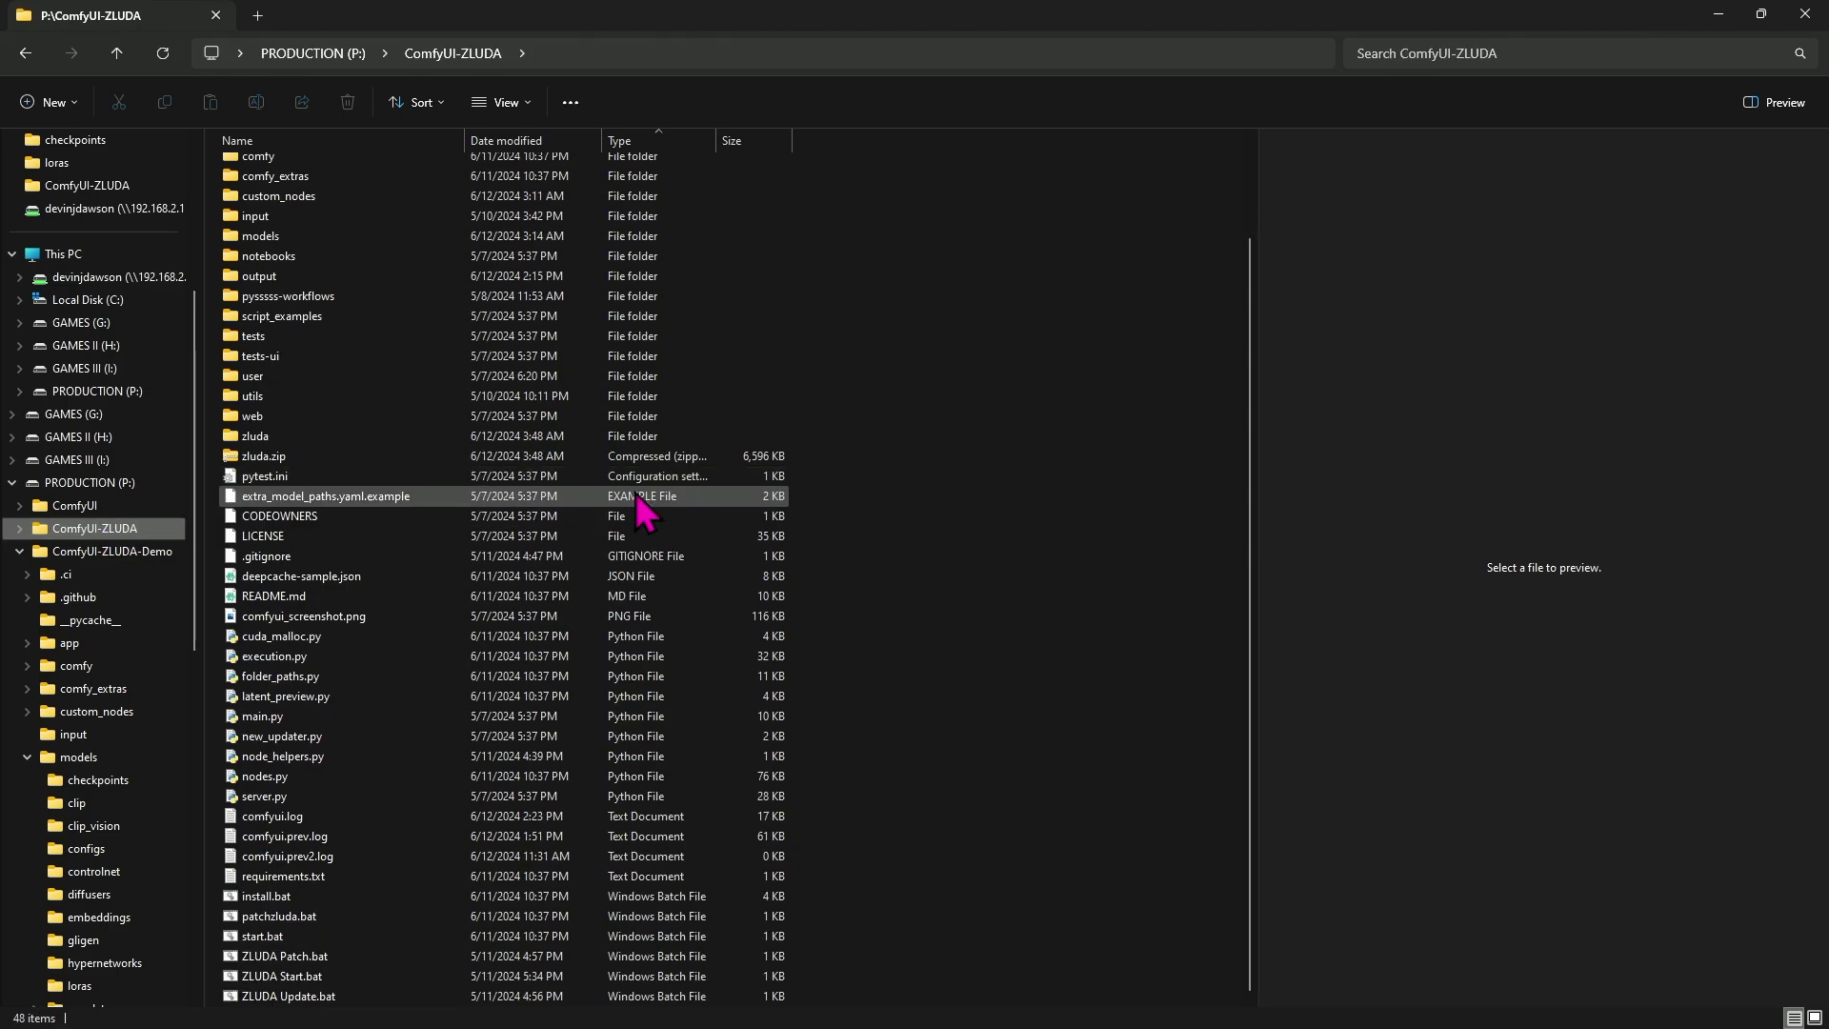
# Preview ZLUDA Patch.bat, Start.bat and Update.bat, highlighting Update's zluda.zip download URL.
pyautogui.click(445, 956)
pyautogui.click(454, 976)
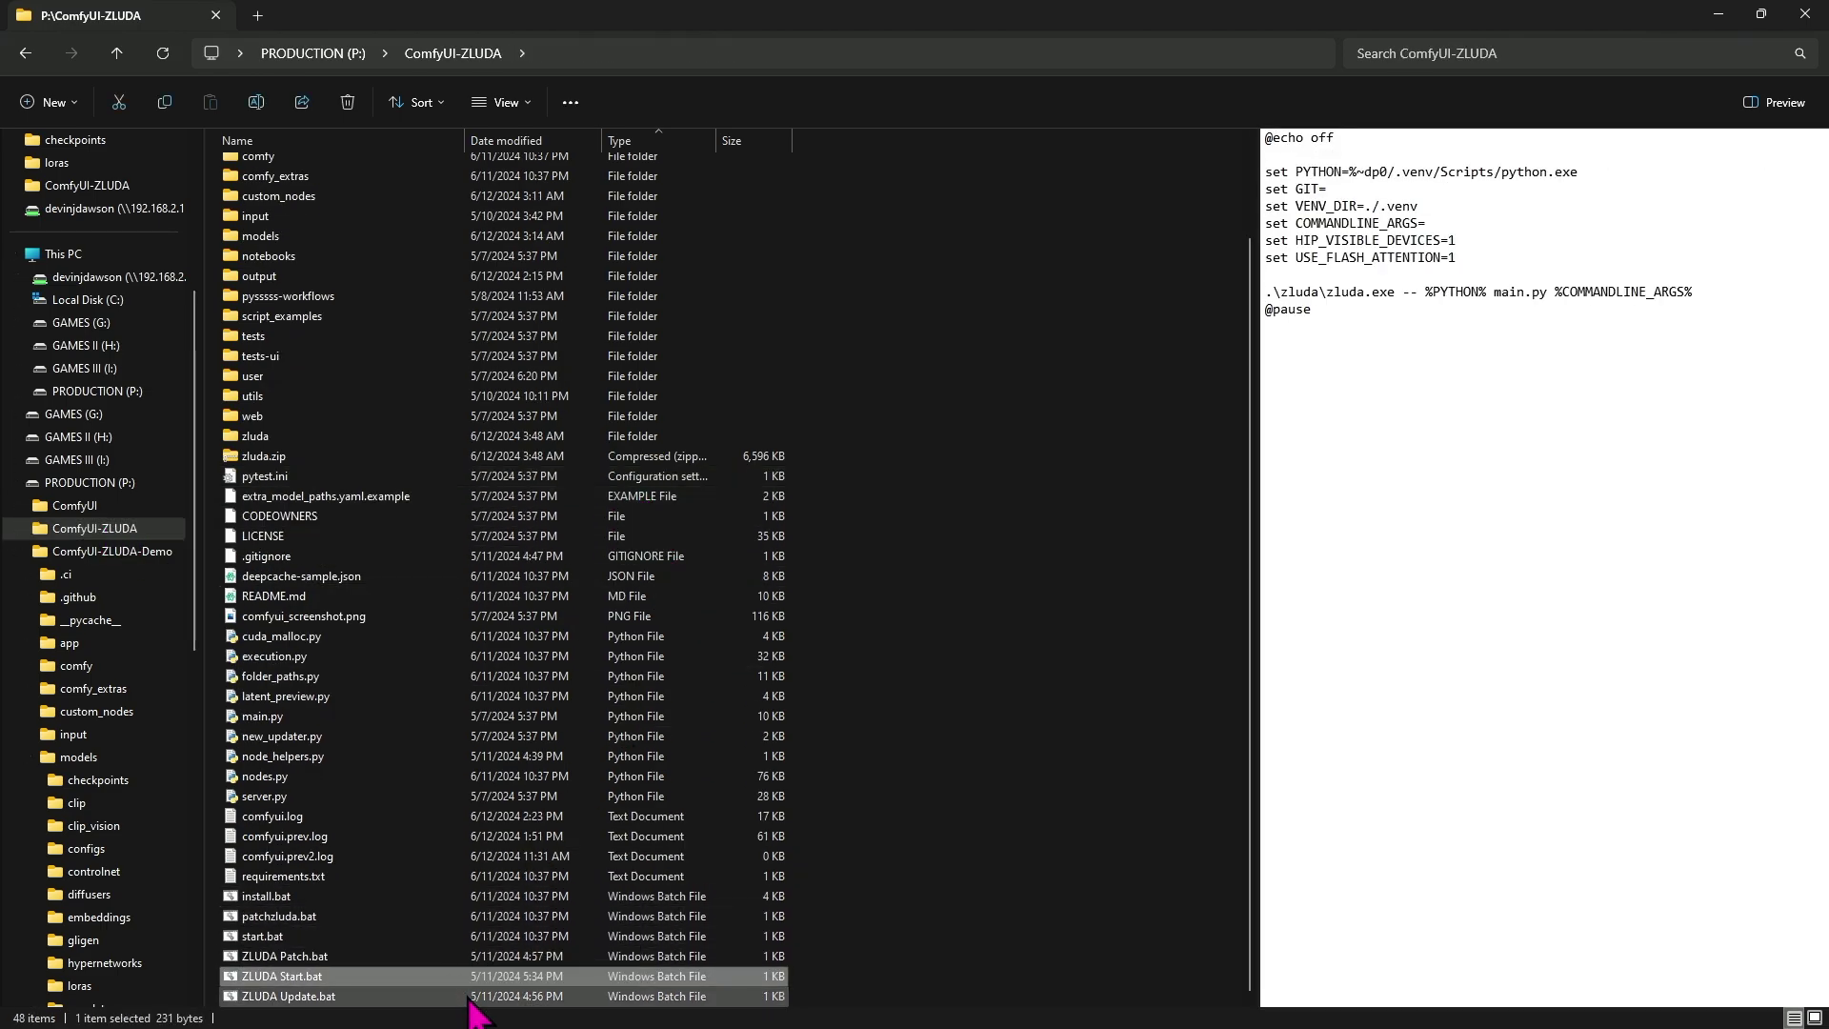
pyautogui.click(486, 996)
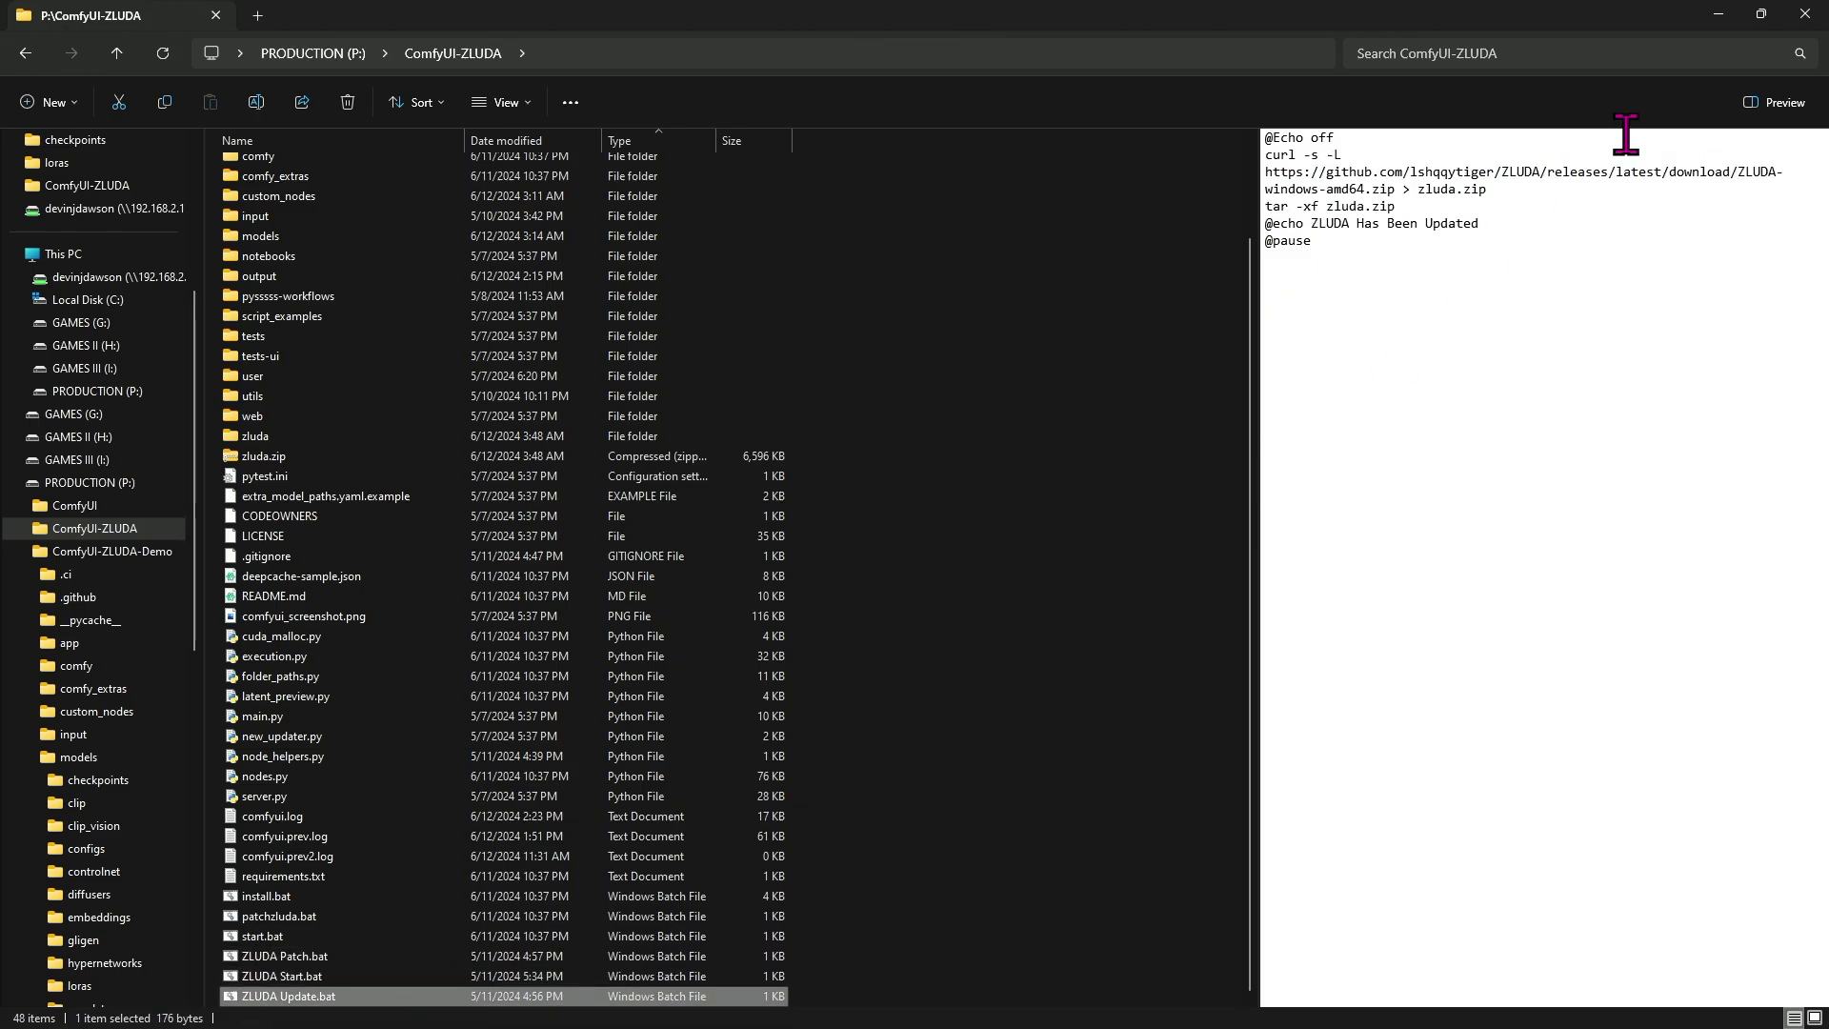
pyautogui.click(1706, 171)
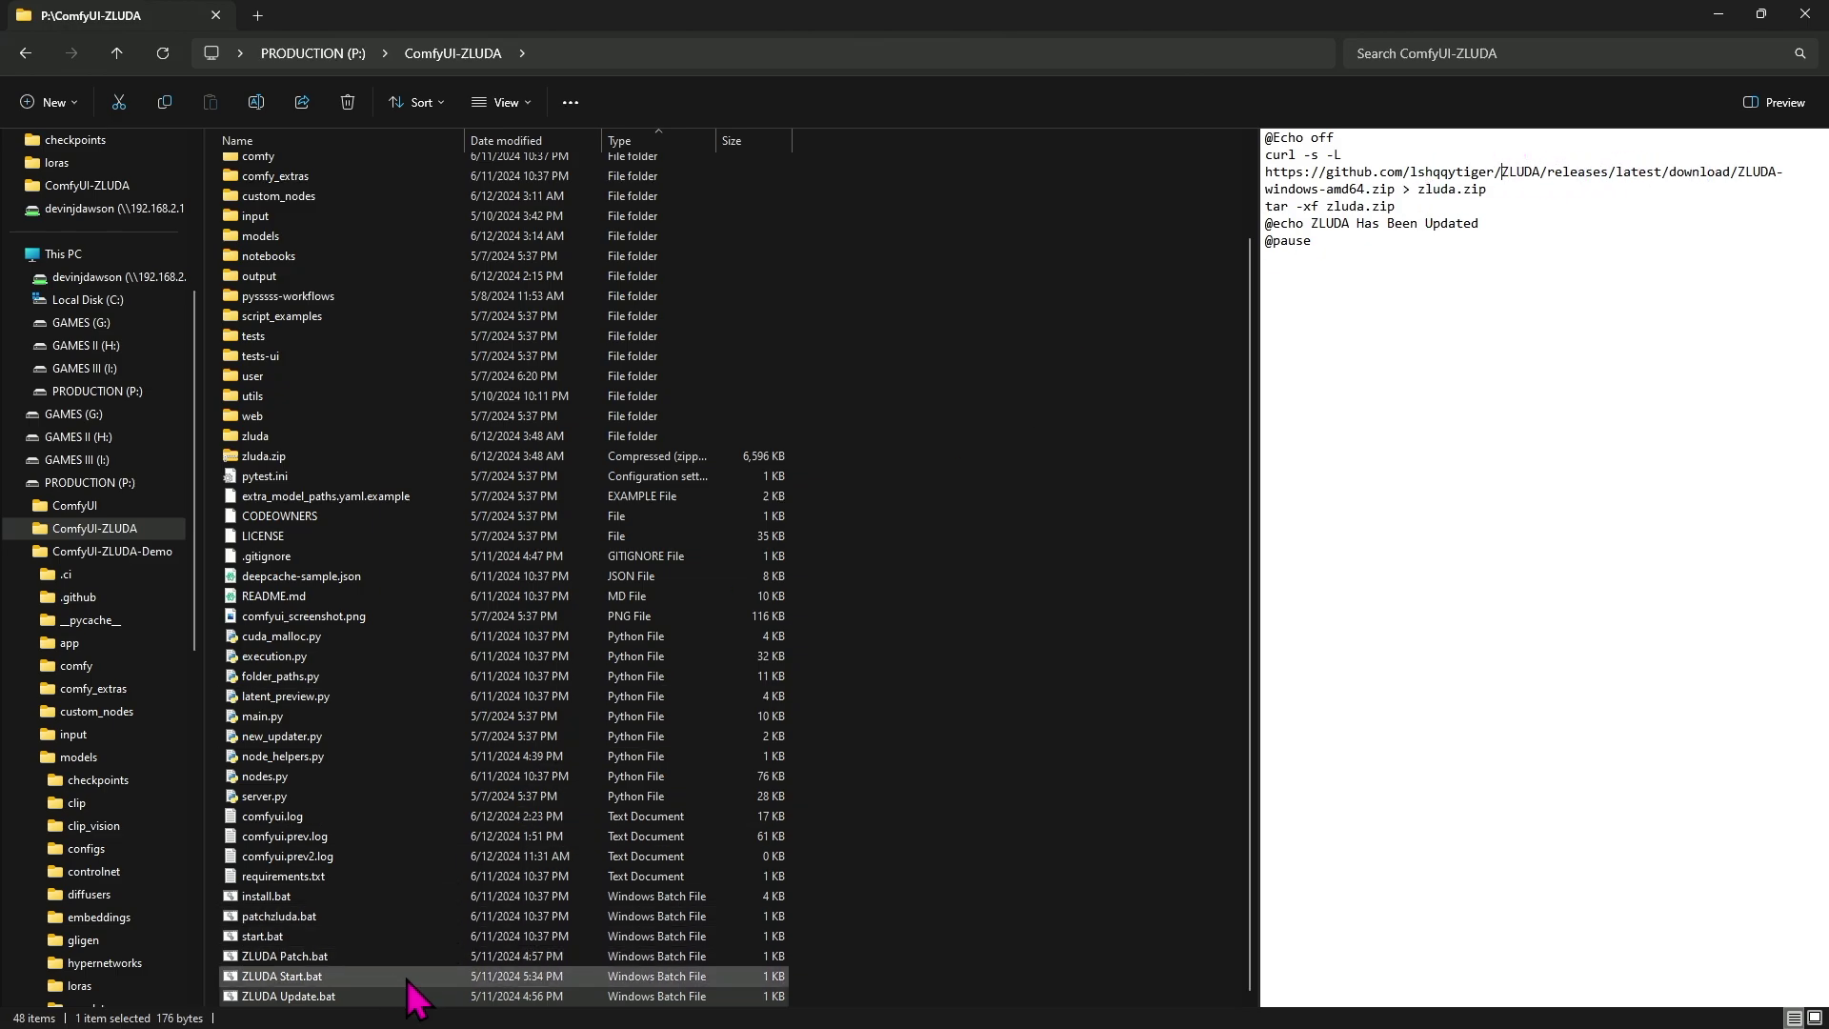
# Cancel the pending git clone and cd into the ComfyUI-ZLUDA-Demo folder.
pyautogui.hotkey('alt', 'Tab')
pyautogui.click(849, 498)
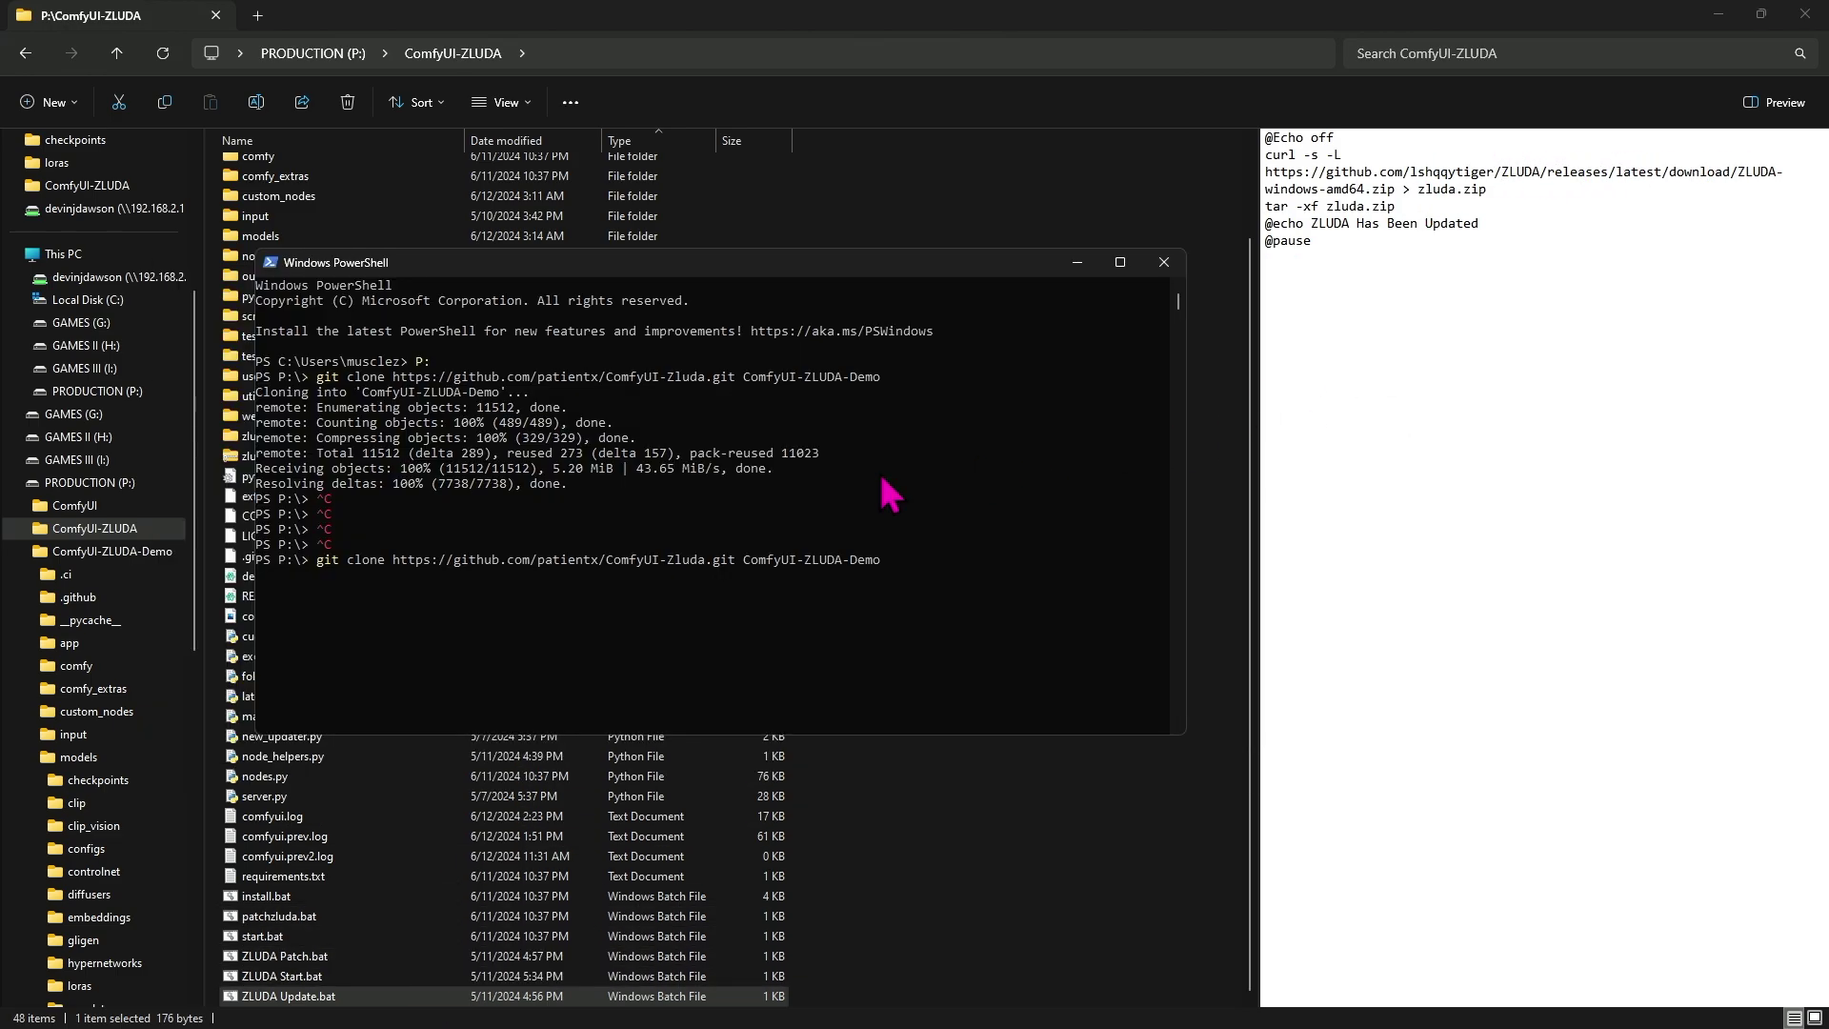
pyautogui.hotkey('ctrl', 'c')
pyautogui.click(823, 498)
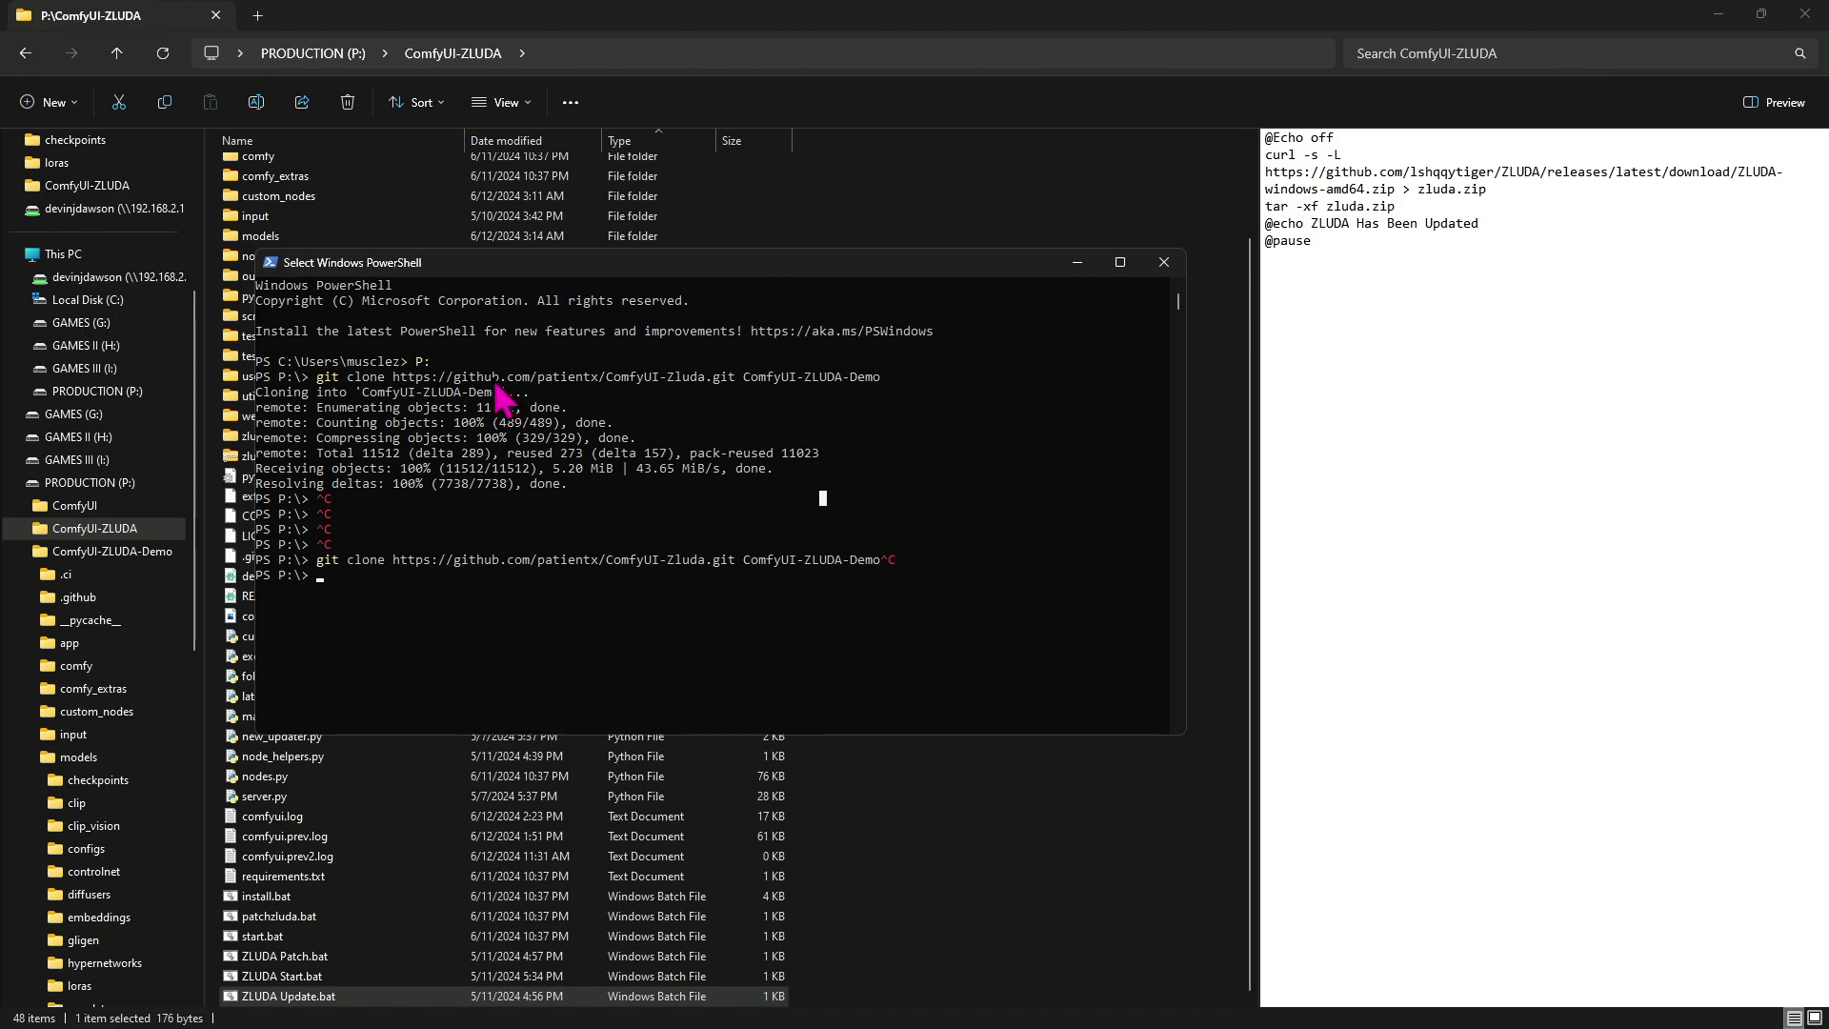
pyautogui.moveTo(514, 394); pyautogui.dragTo(380, 395)
pyautogui.write('cd')
pyautogui.rightClick(519, 500)
pyautogui.press('Return')
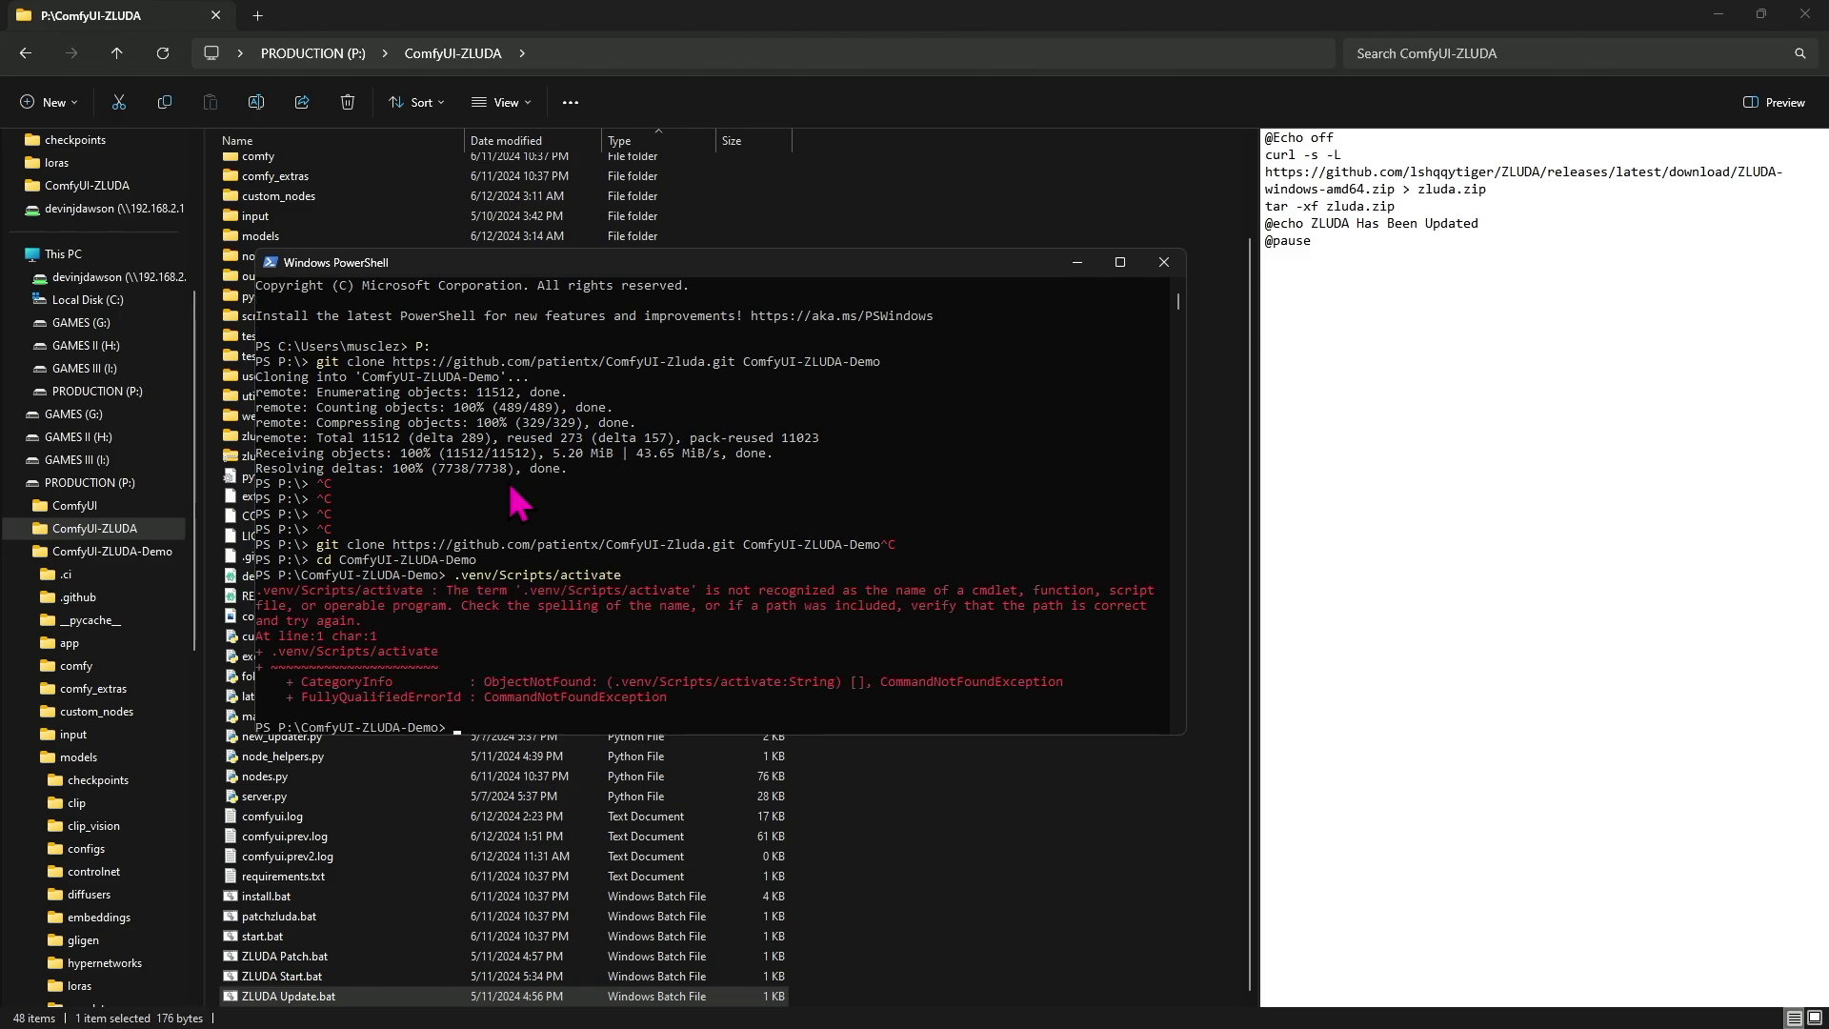
# Rerun the activation command with venv/Script, then list the folder contents with ls.
pyautogui.press('Up')
pyautogui.press('BackSpace')
pyautogui.press('Return')
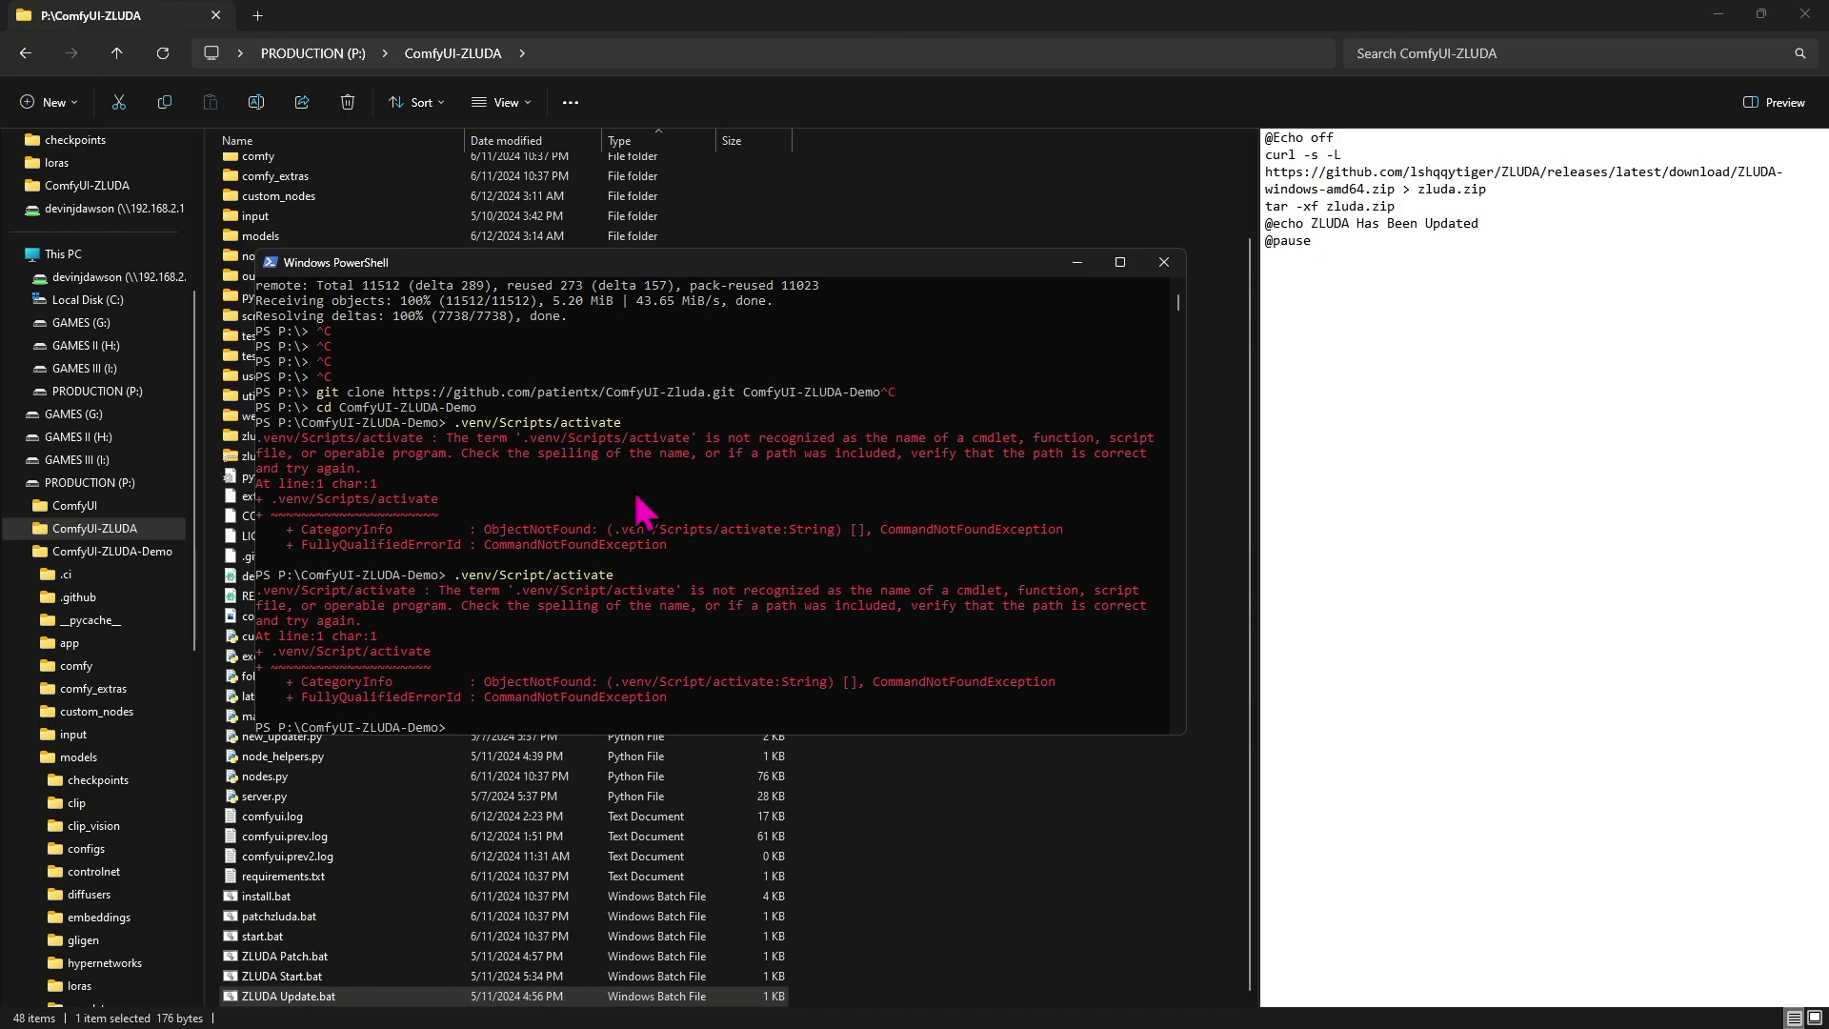
pyautogui.write('ls')
pyautogui.press('Return')
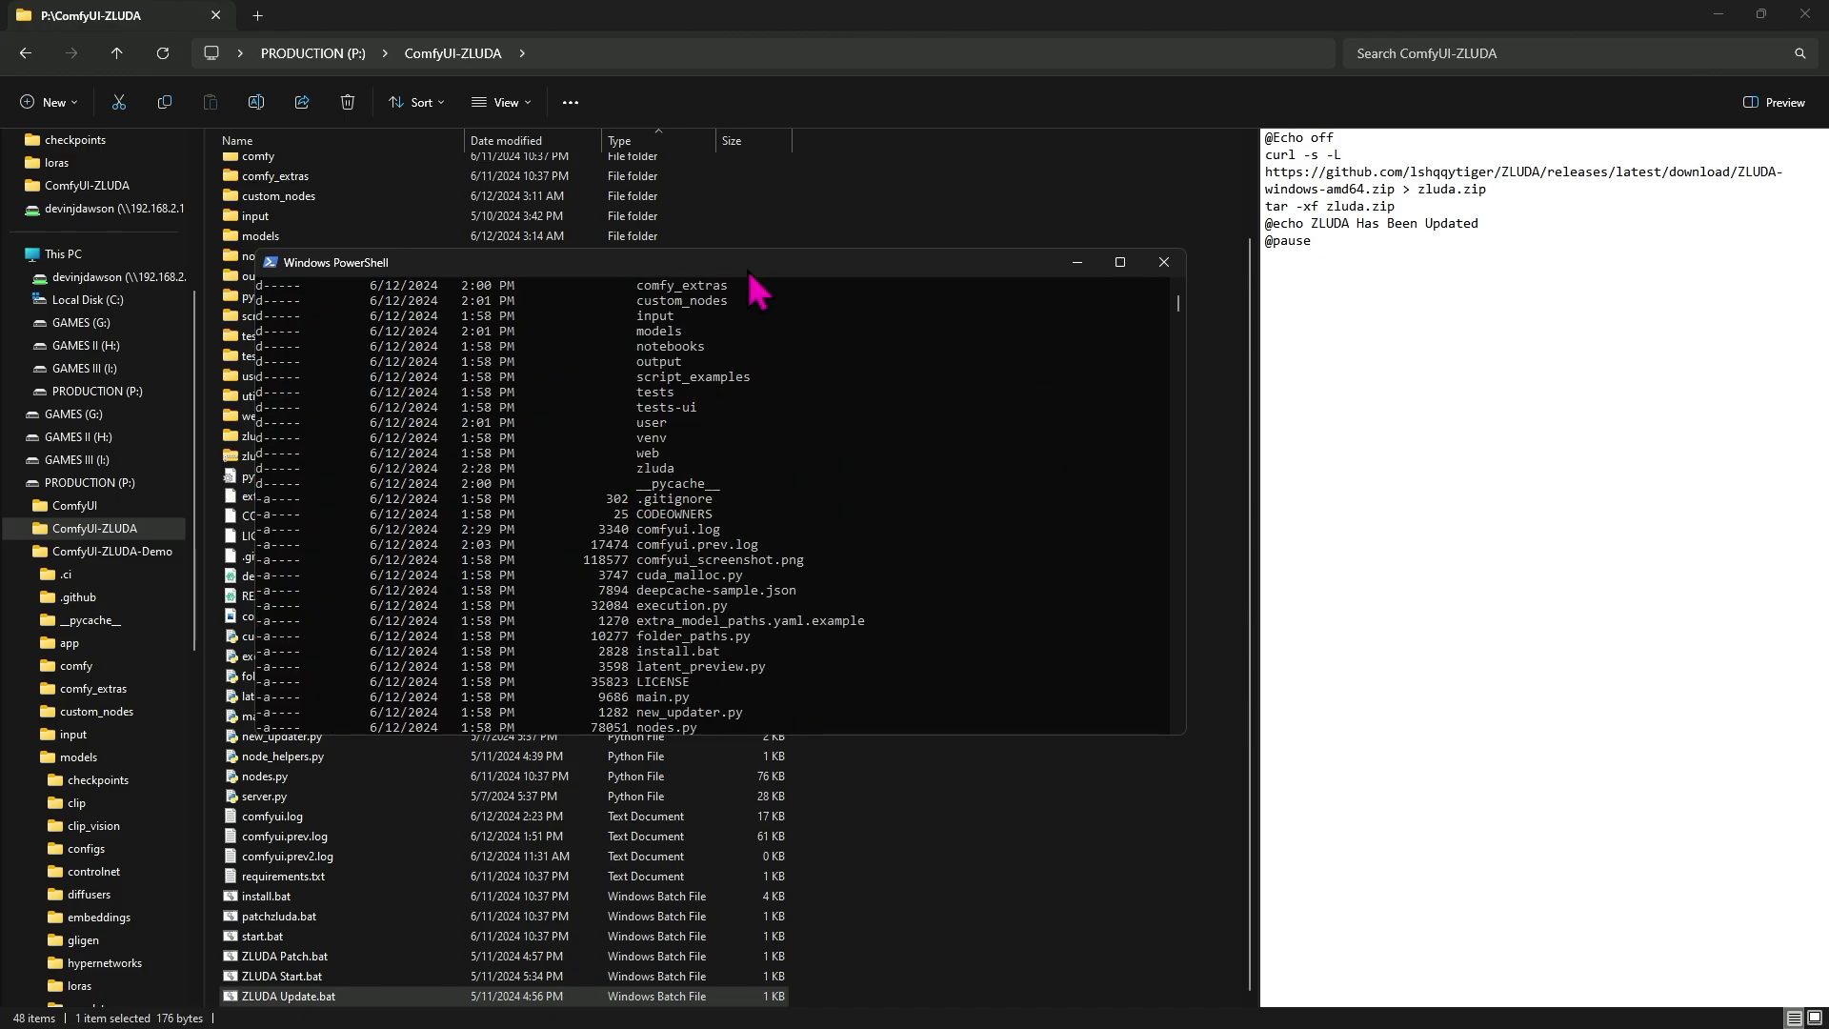
# Maximize PowerShell and retry the activation command prefixed with source.
pyautogui.doubleClick(752, 264)
pyautogui.press('Up')
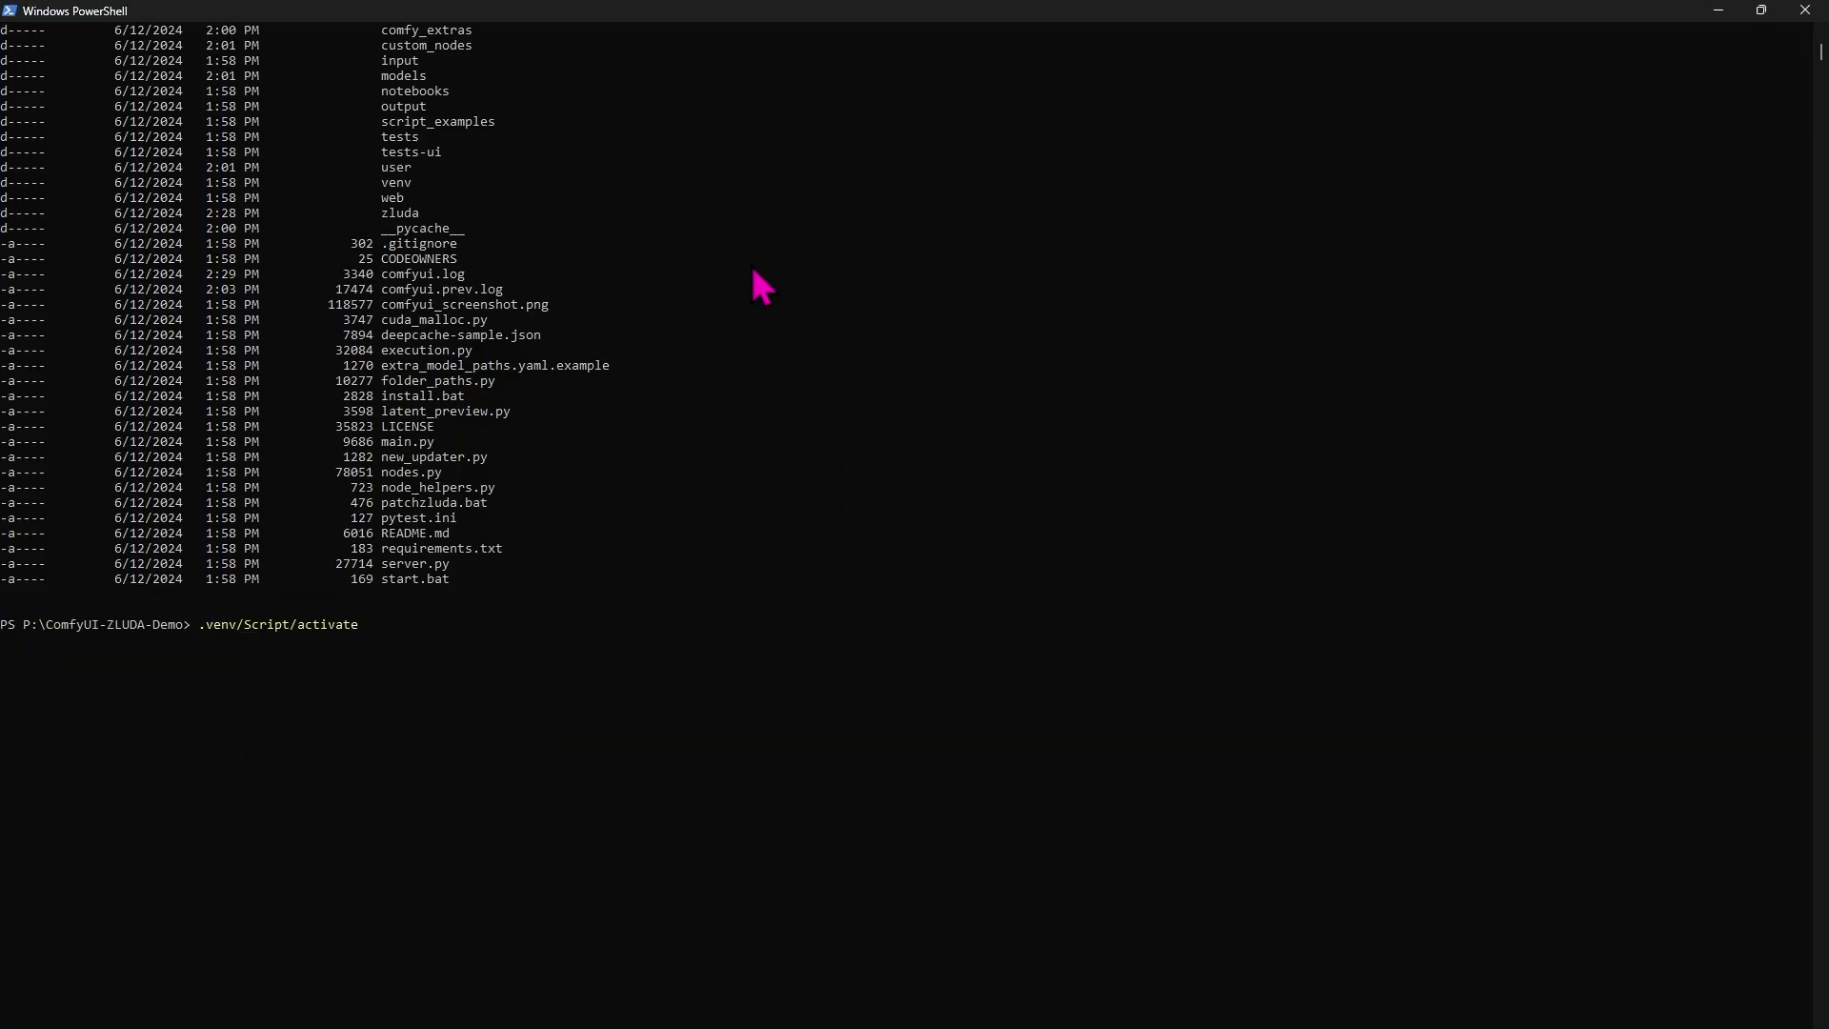
pyautogui.press('Home')
pyautogui.write('sp')
pyautogui.press('BackSpace')
pyautogui.write('ource')
pyautogui.press('Return')
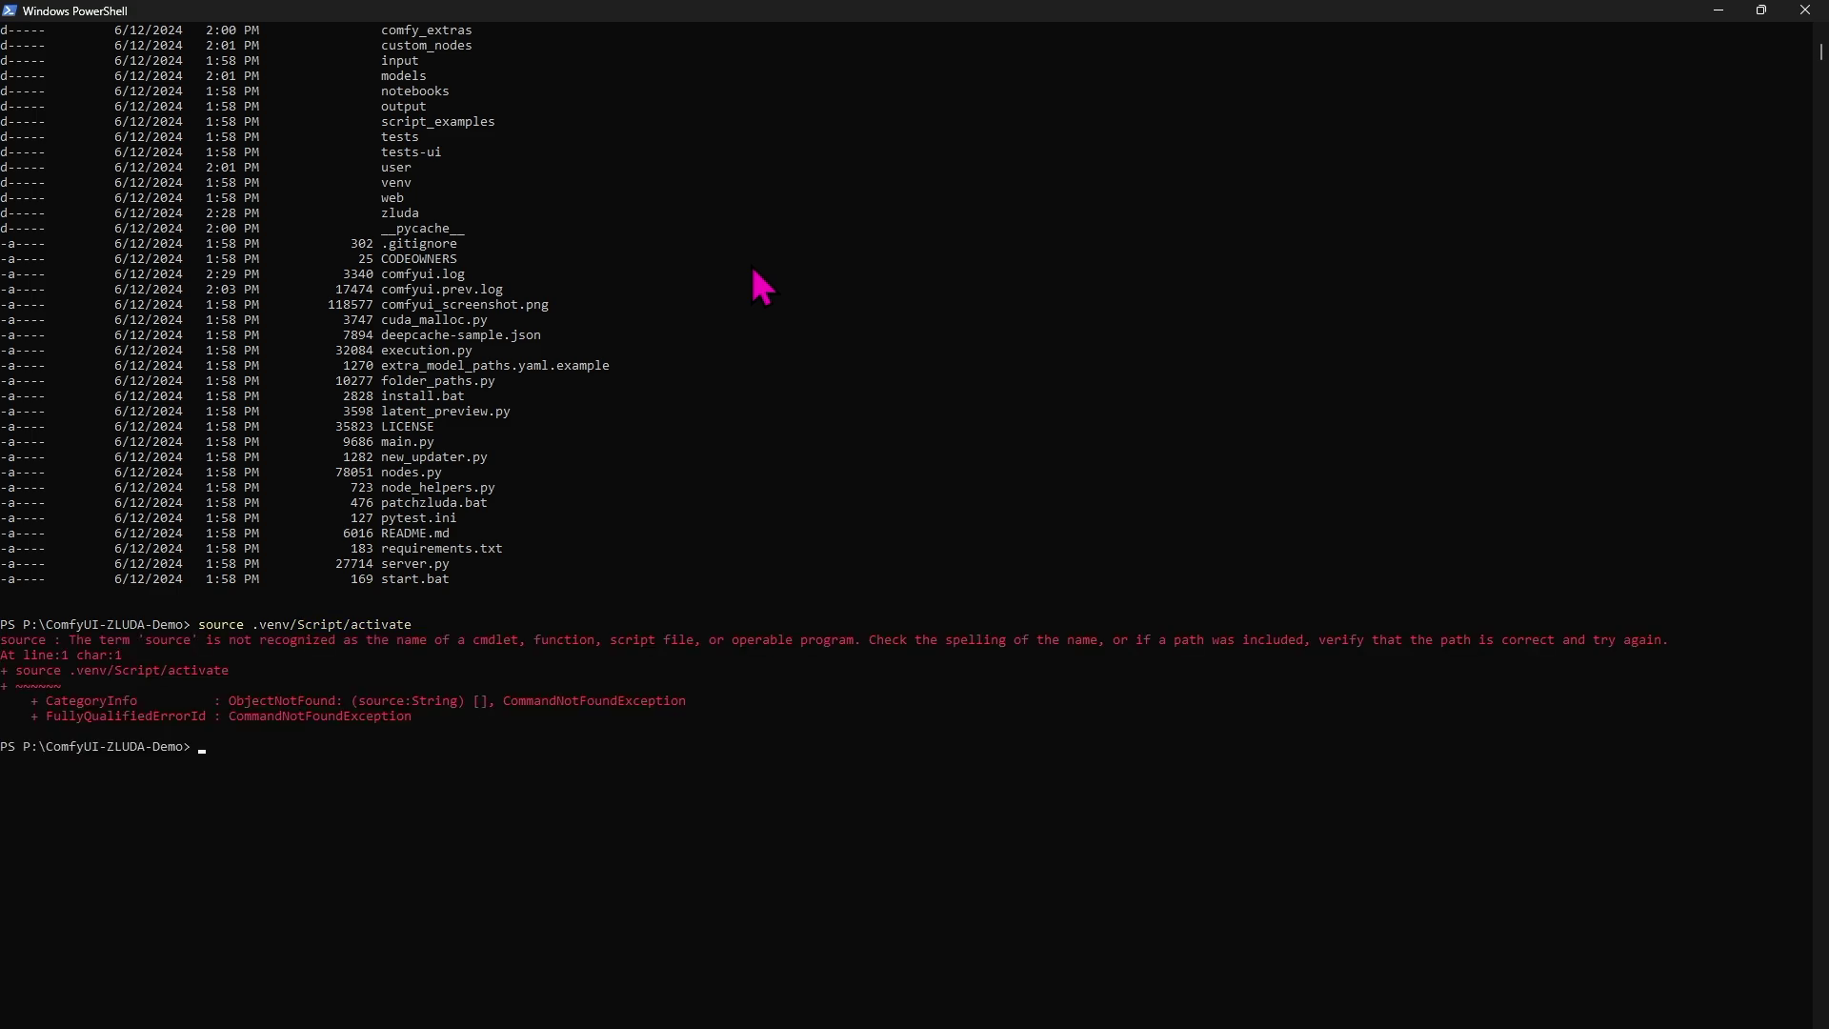
pyautogui.scroll(5, 762, 286)
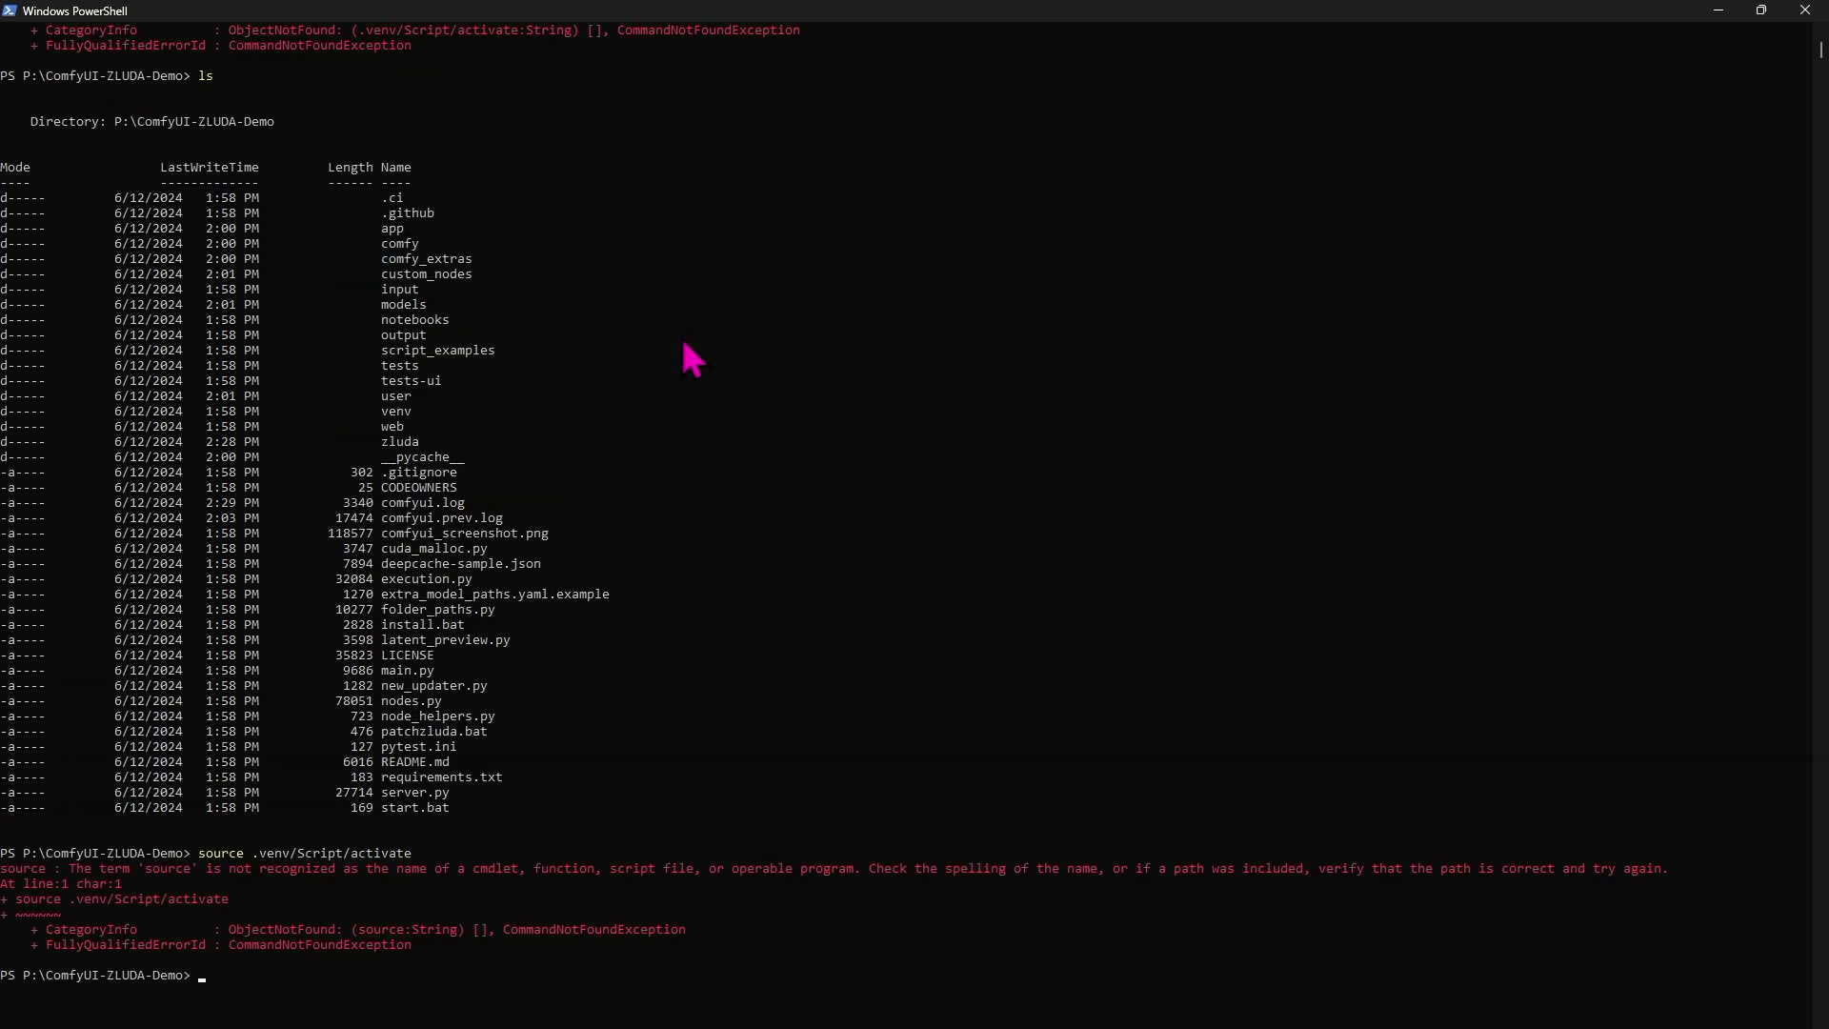
# Retry the activation command with source and the leading dot removed.
pyautogui.press('Up')
pyautogui.press('Delete')
pyautogui.press('Delete')
pyautogui.press('Delete')
pyautogui.press('Delete')
pyautogui.press('Delete')
pyautogui.press('Delete')
pyautogui.press('Delete')
pyautogui.press('End')
pyautogui.press('Home')
pyautogui.press('Delete')
pyautogui.press('Return')
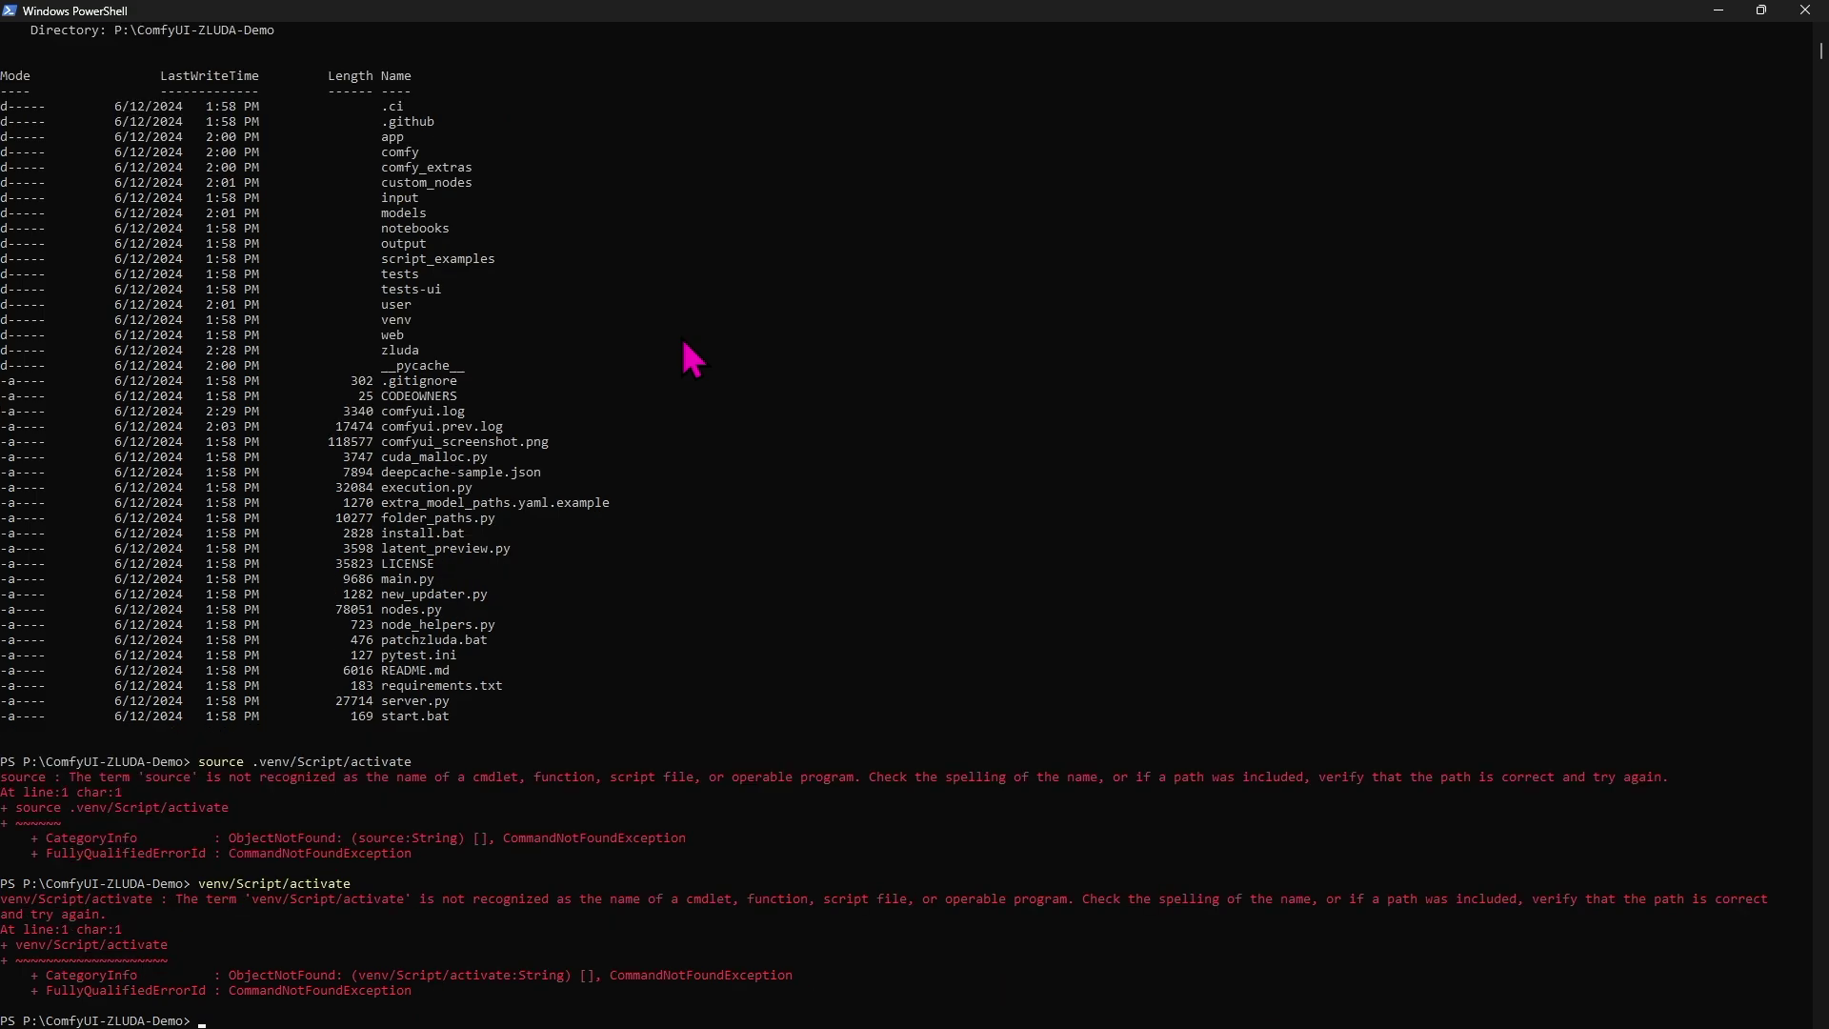
# List the venv folder and activate the environment with venv/Scripts/activate.
pyautogui.write('ls venv')
pyautogui.press('Return')
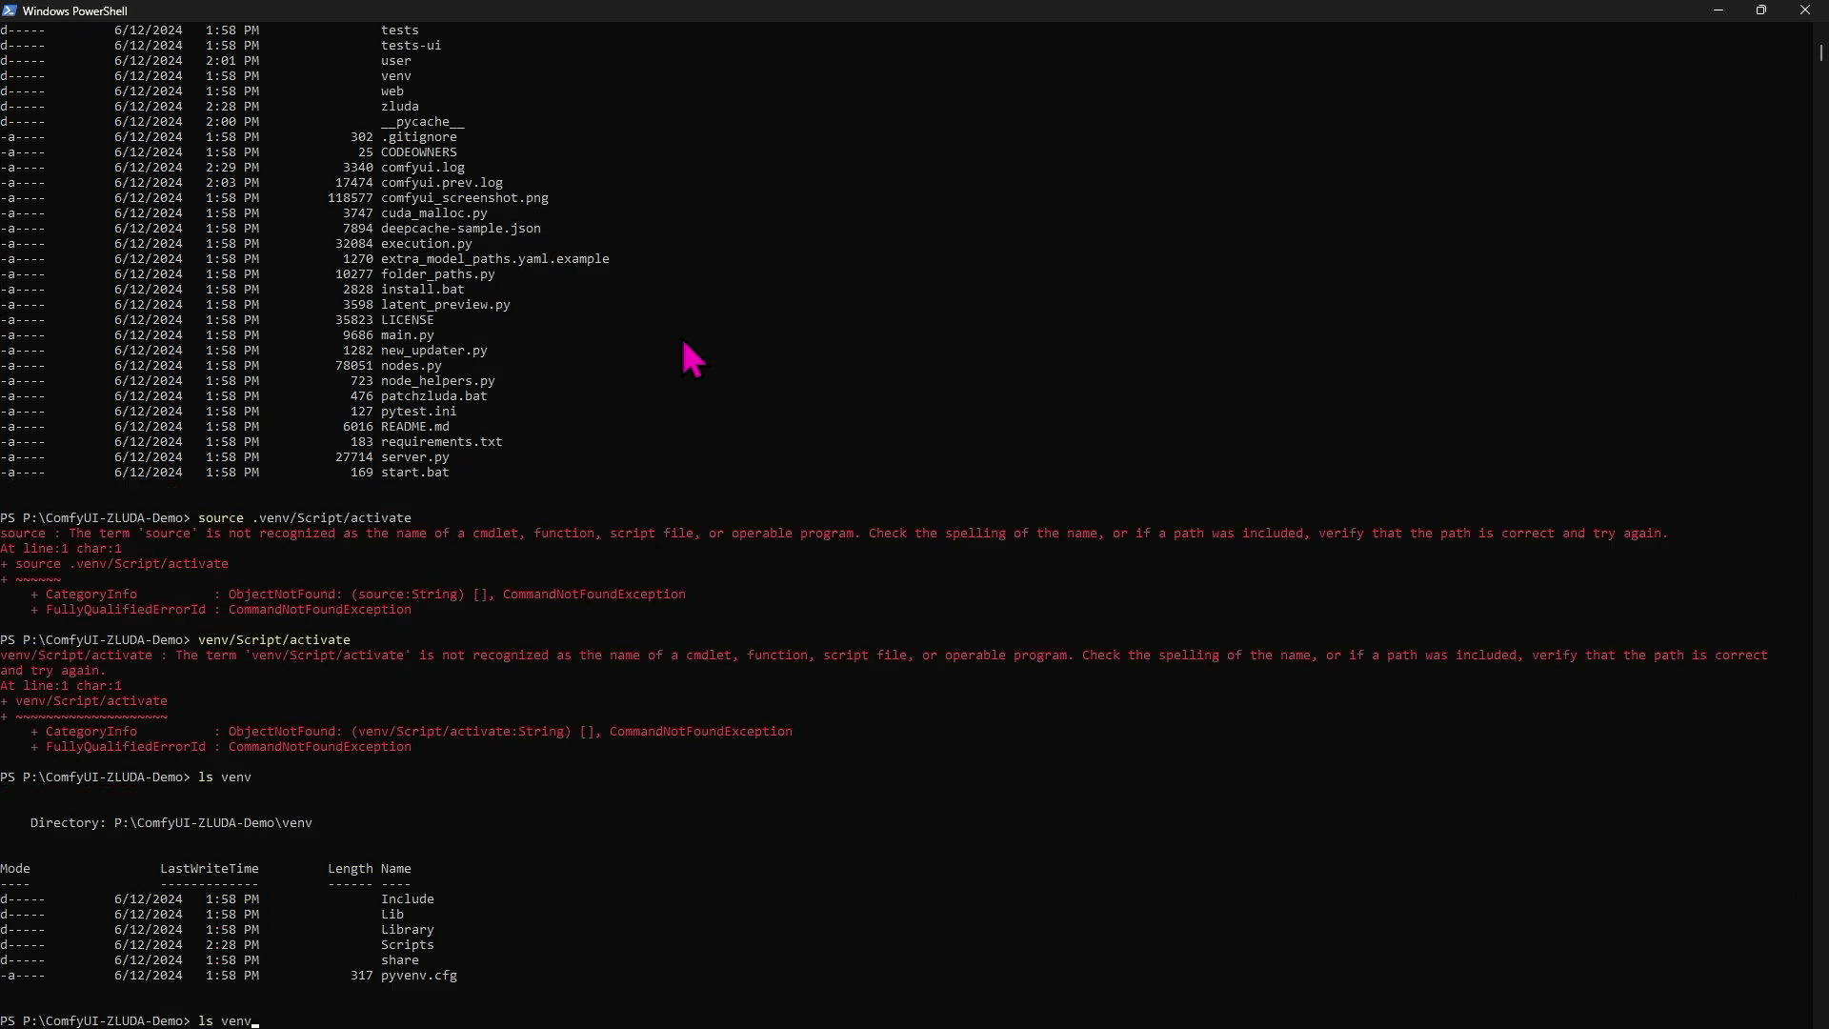
pyautogui.press('Up')
pyautogui.press('Return')
pyautogui.hotkey('alt', 'Tab')
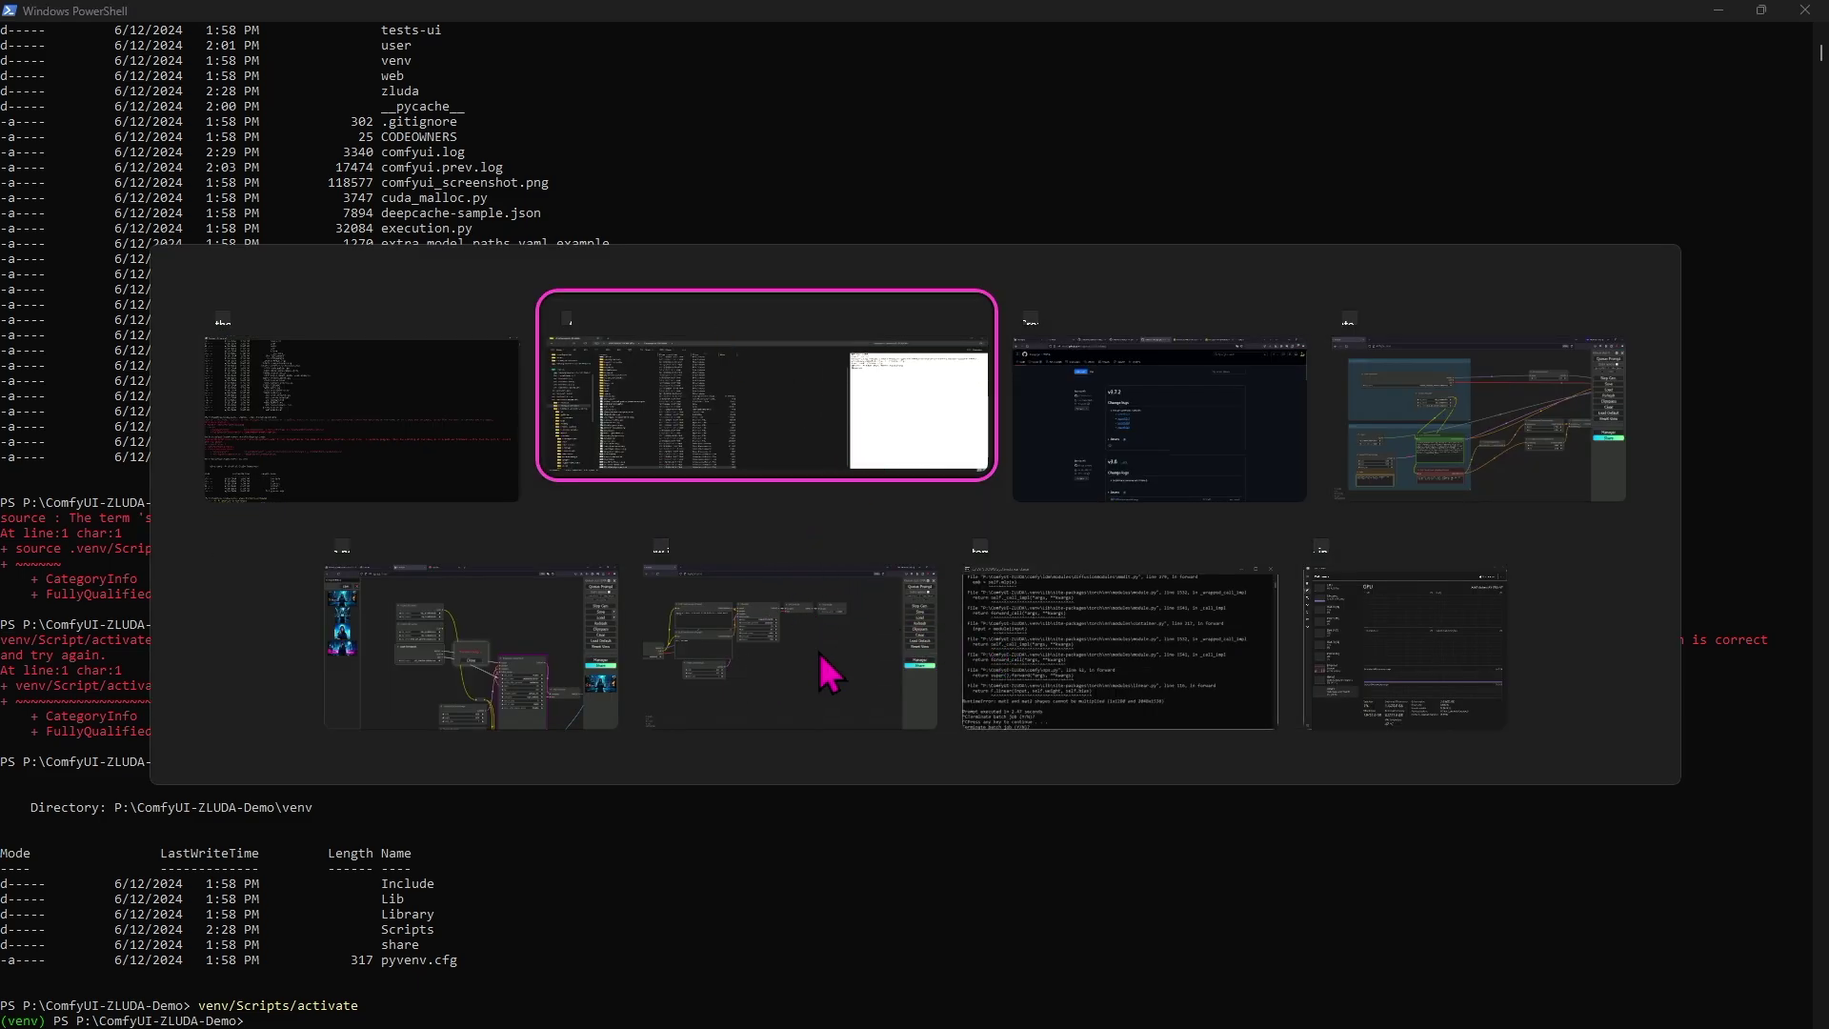
# On the PyTorch install page, choose CUDA 12.4 and Preview (Nightly), and select the pip3 command.
pyautogui.click(1226, 435)
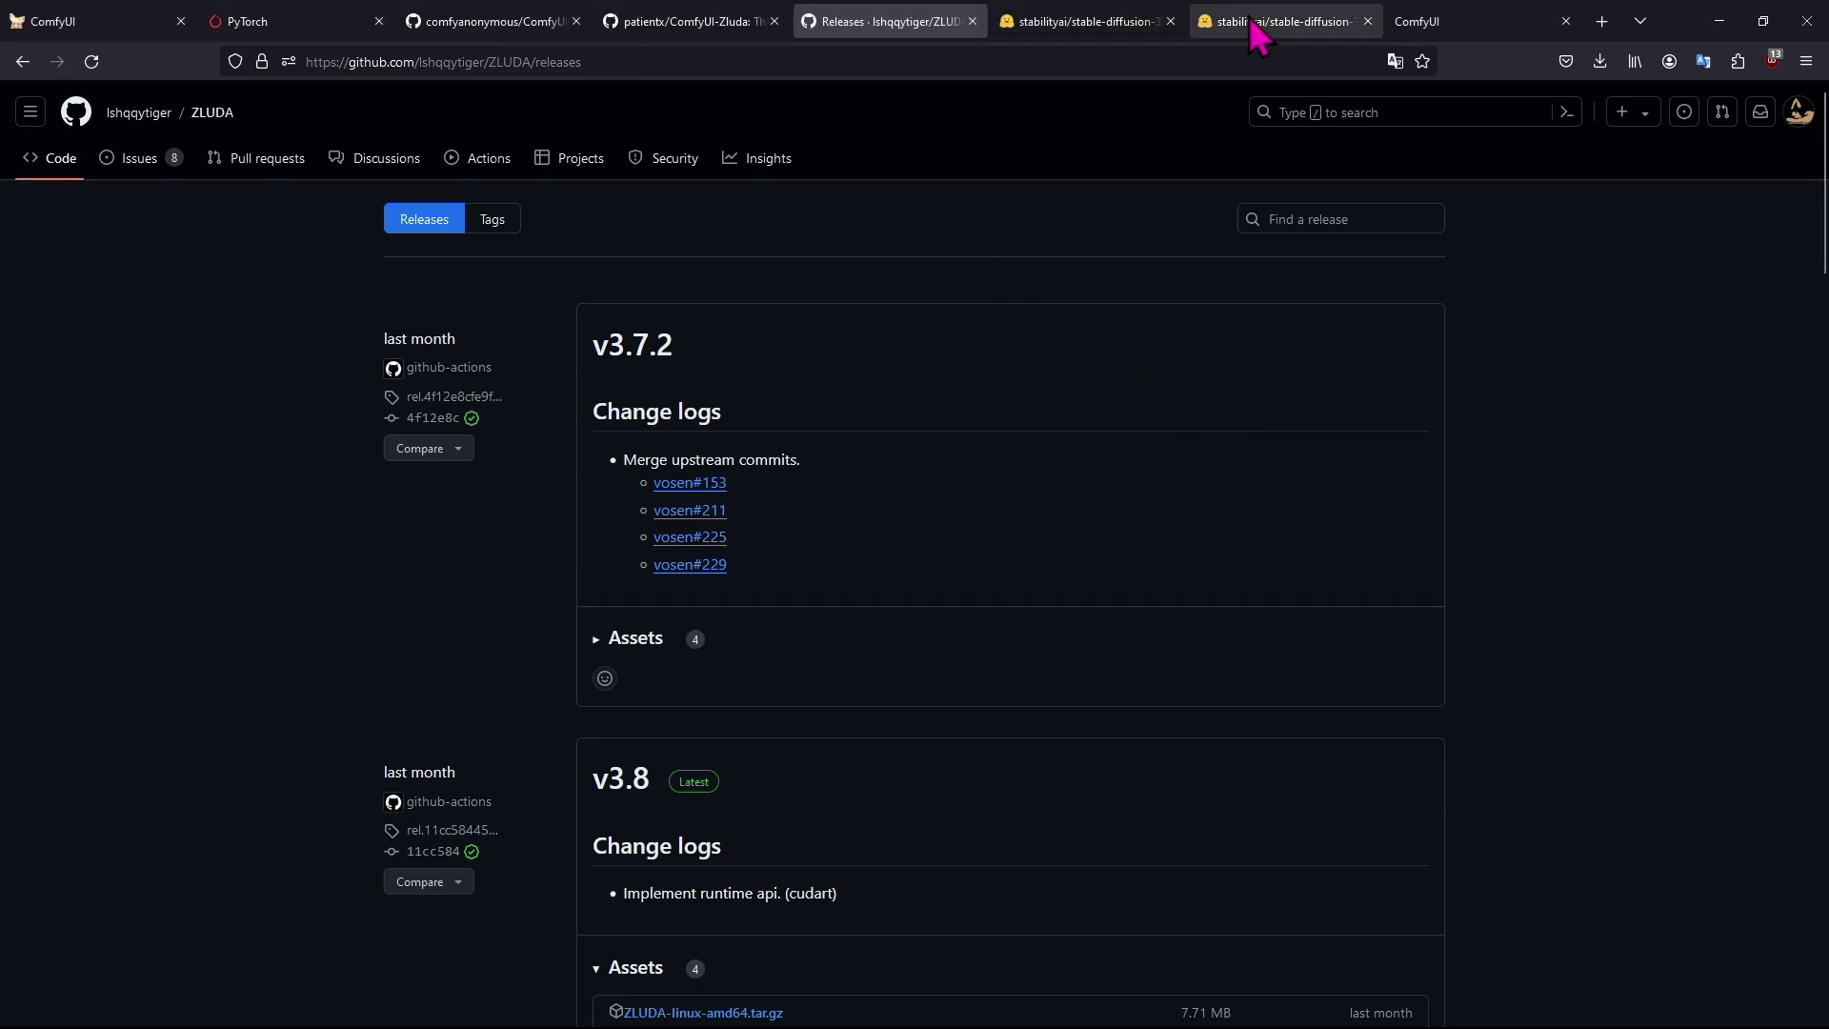
pyautogui.click(297, 21)
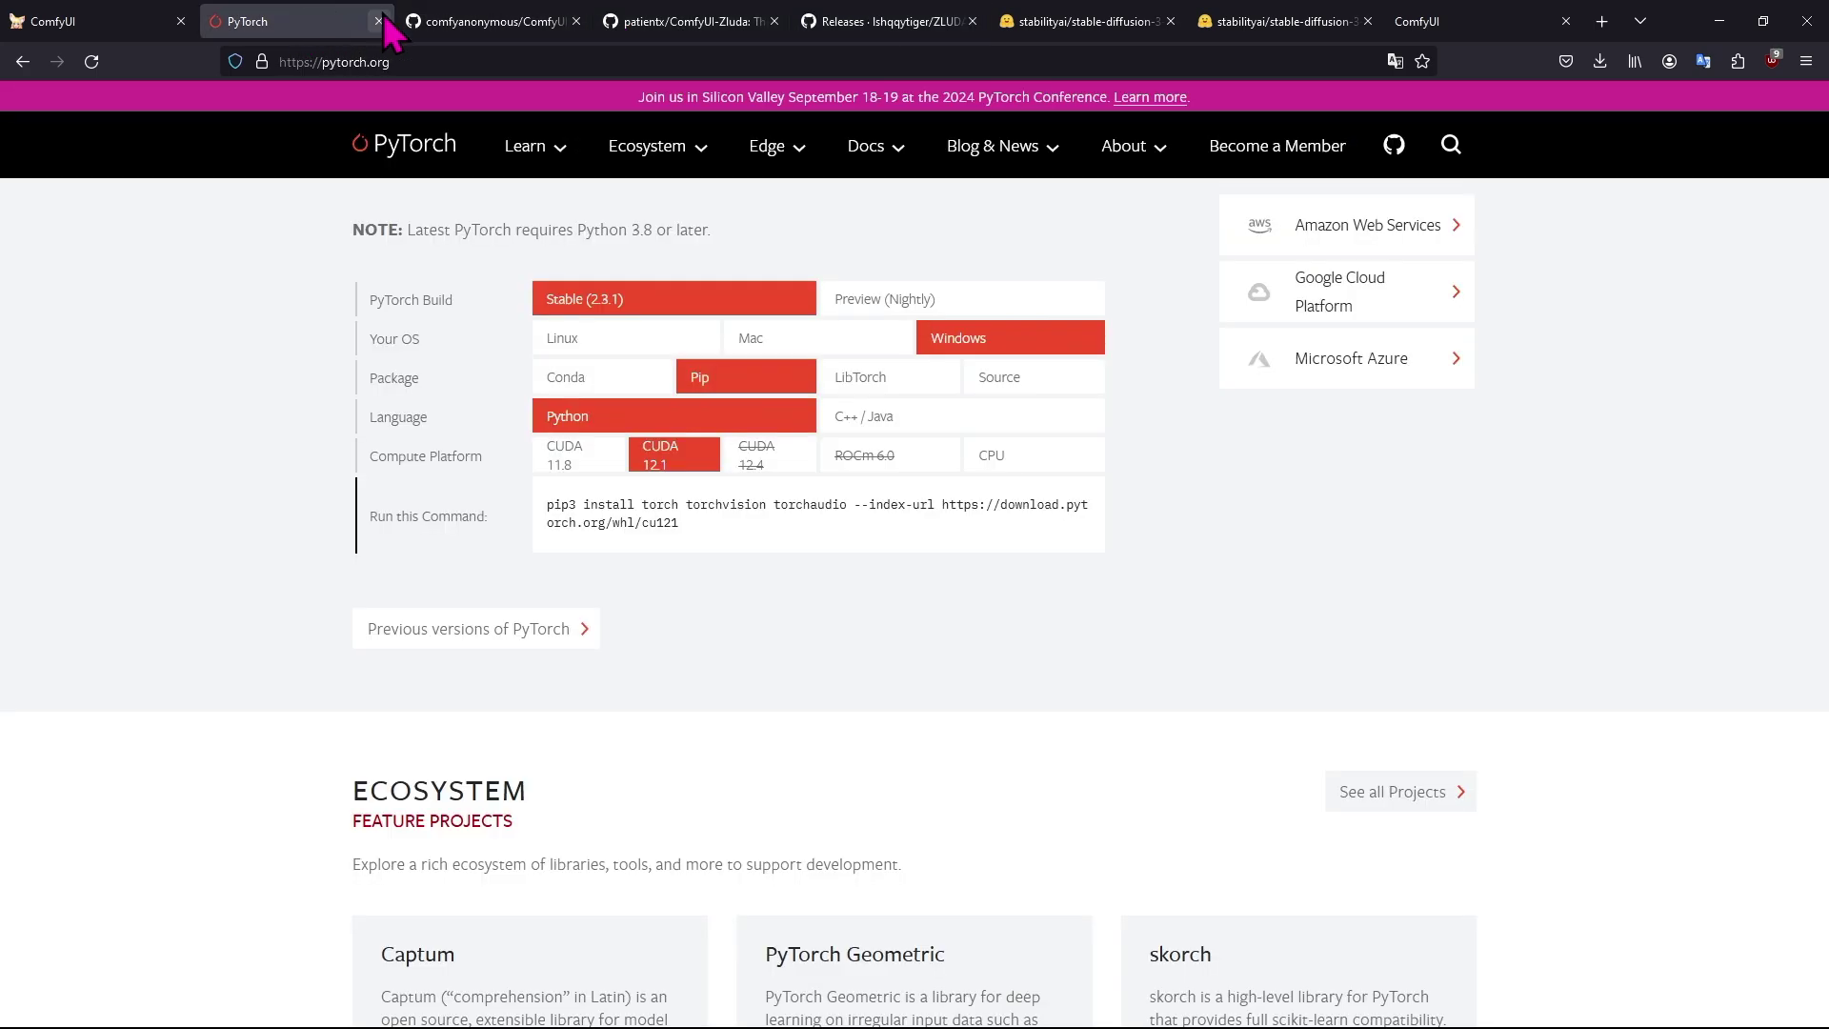
pyautogui.click(767, 454)
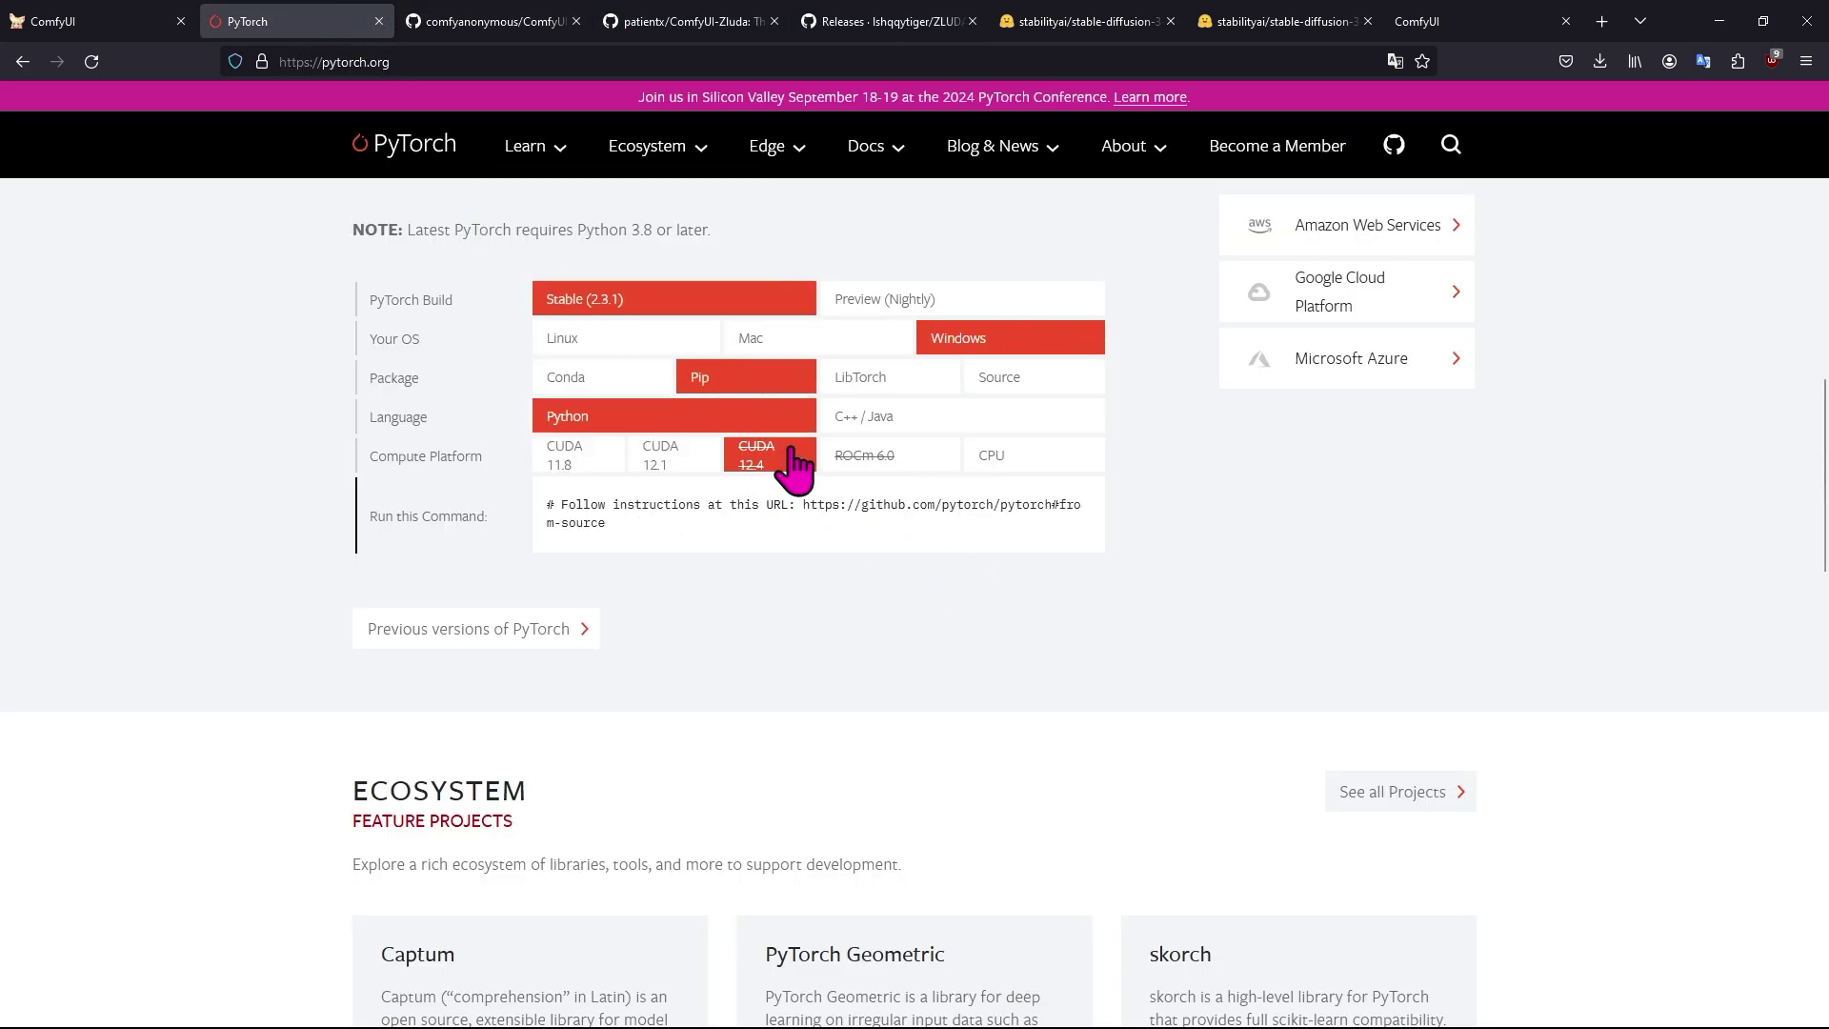
pyautogui.click(895, 307)
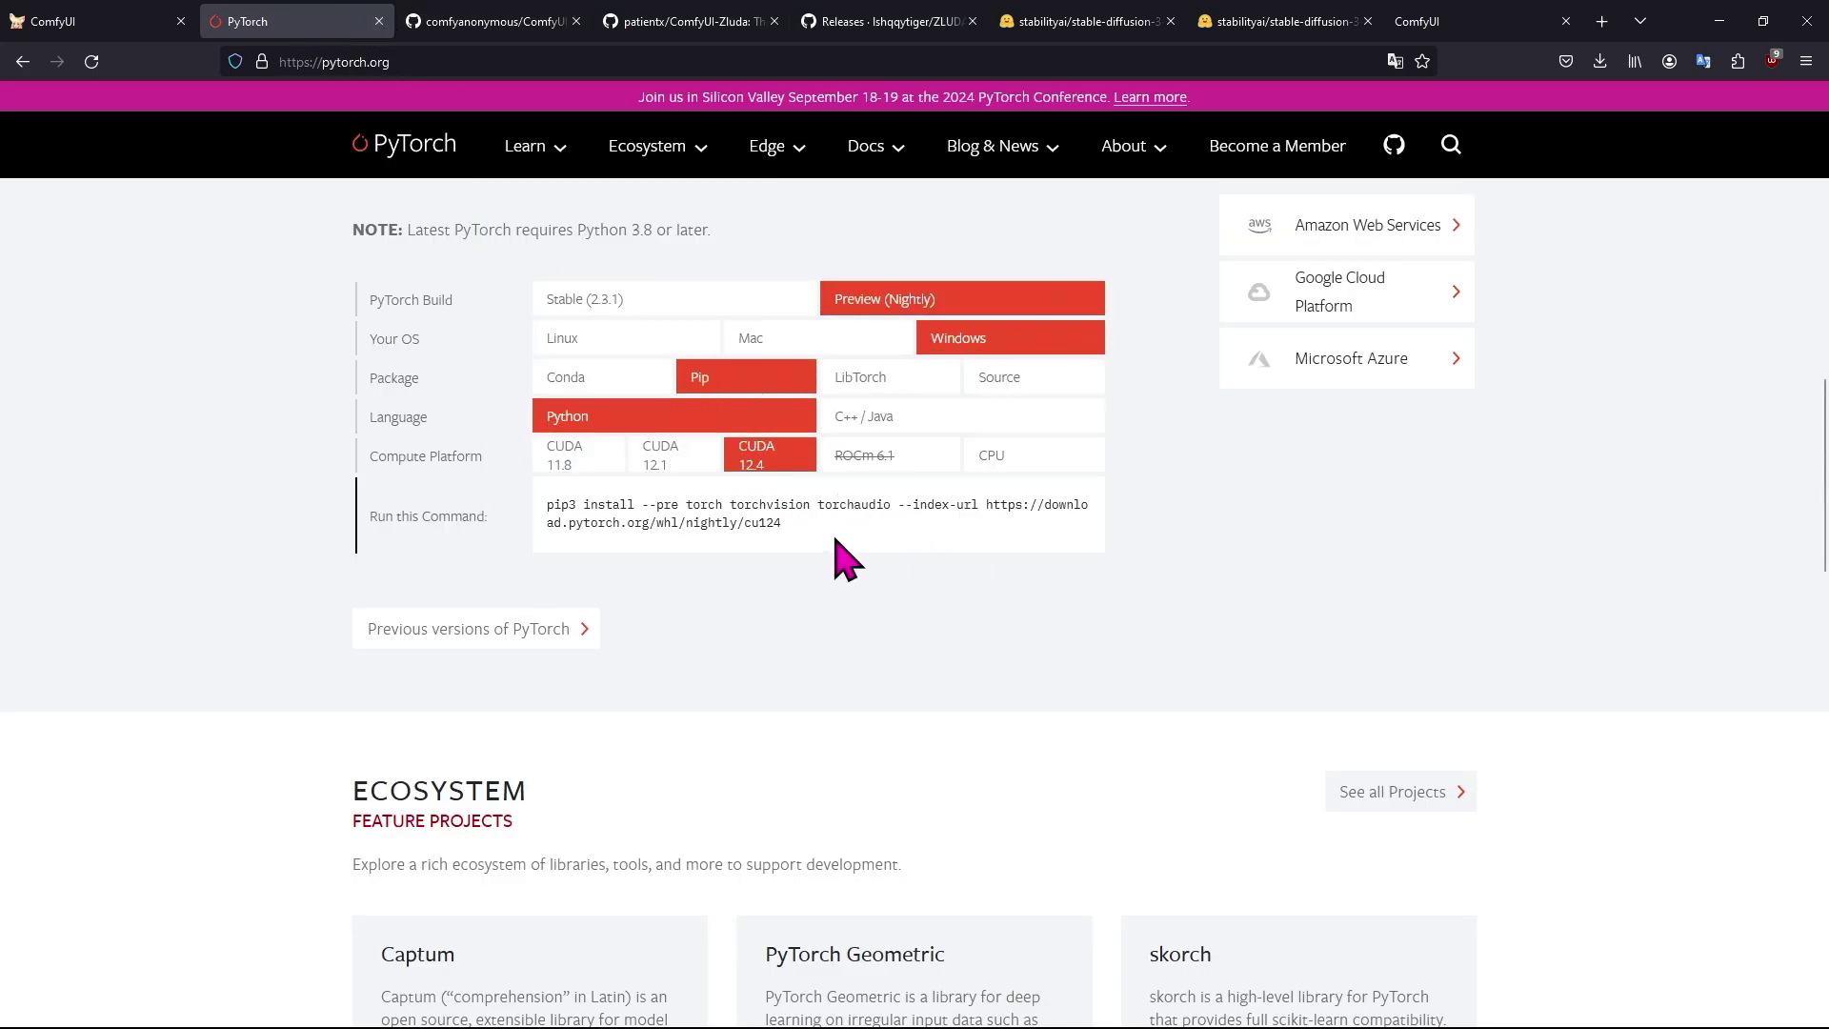
pyautogui.moveTo(837, 548); pyautogui.dragTo(489, 511)
pyautogui.click(710, 562)
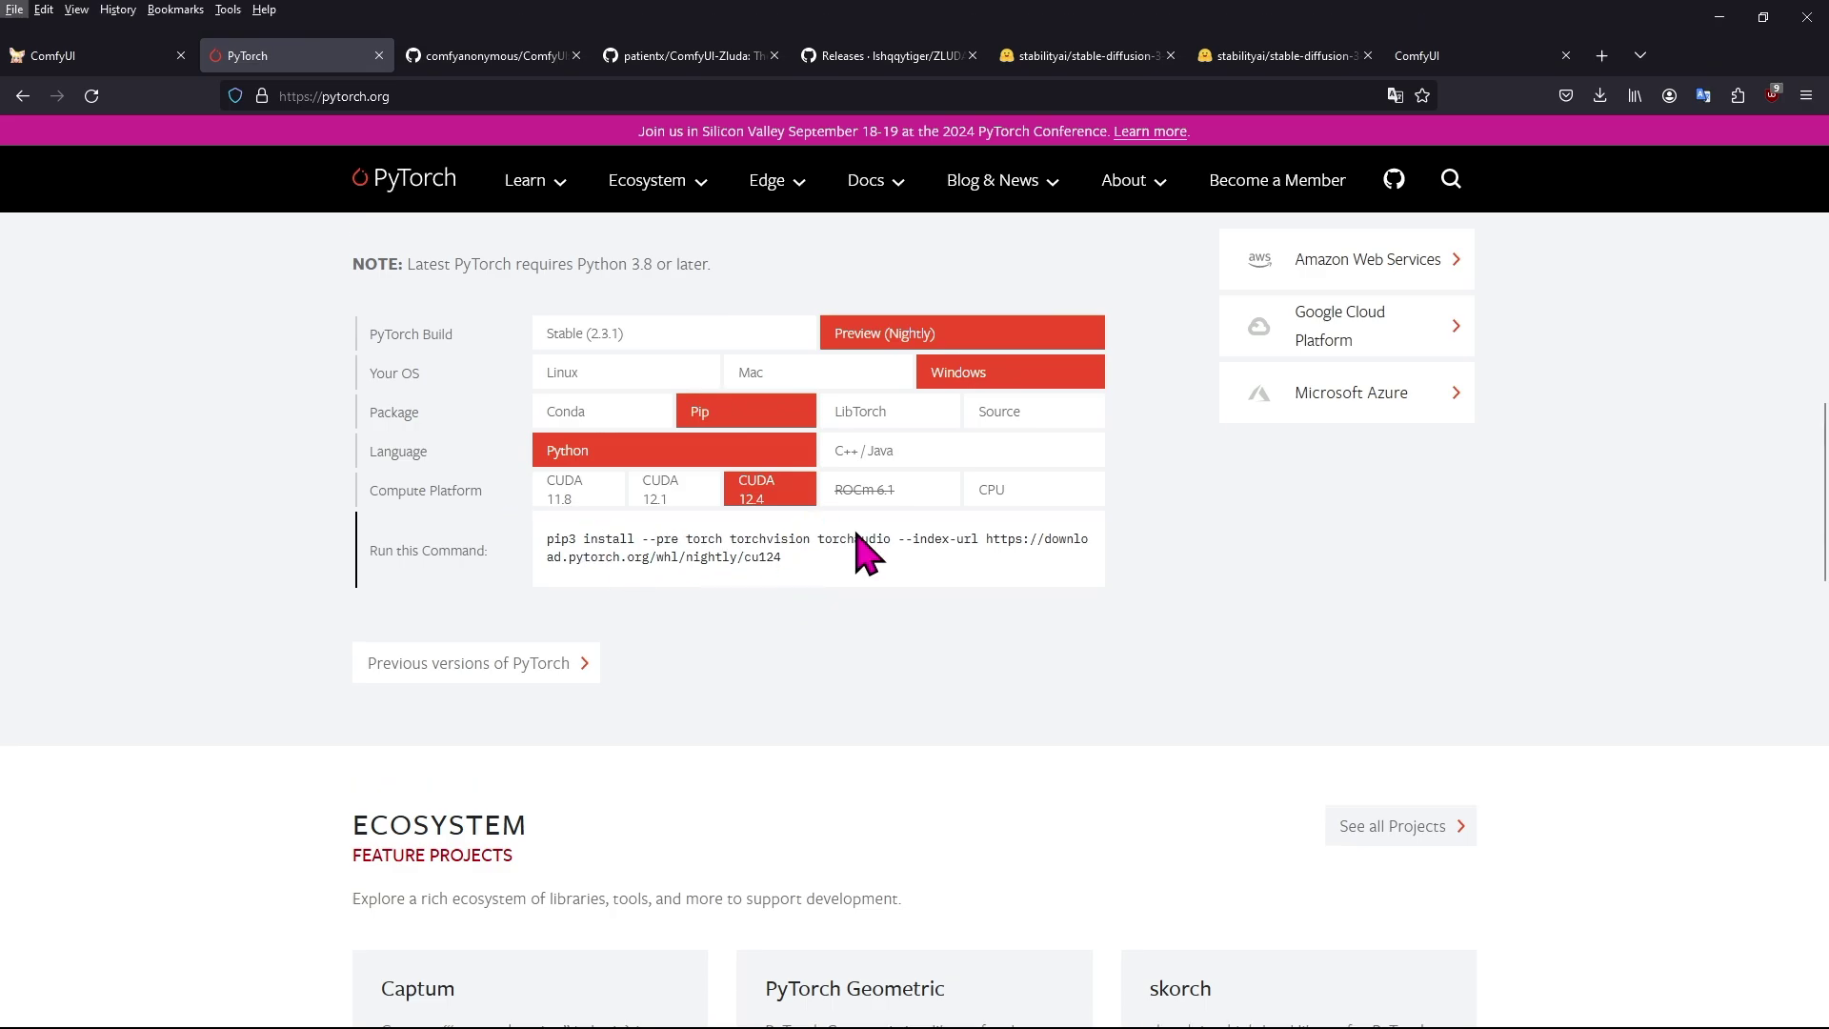
pyautogui.moveTo(866, 543); pyautogui.dragTo(574, 502)
pyautogui.hotkey('ctrl', 'c')
# Paste the nightly pip3 install command at PowerShell's venv prompt.
pyautogui.hotkey('alt', 'Tab')
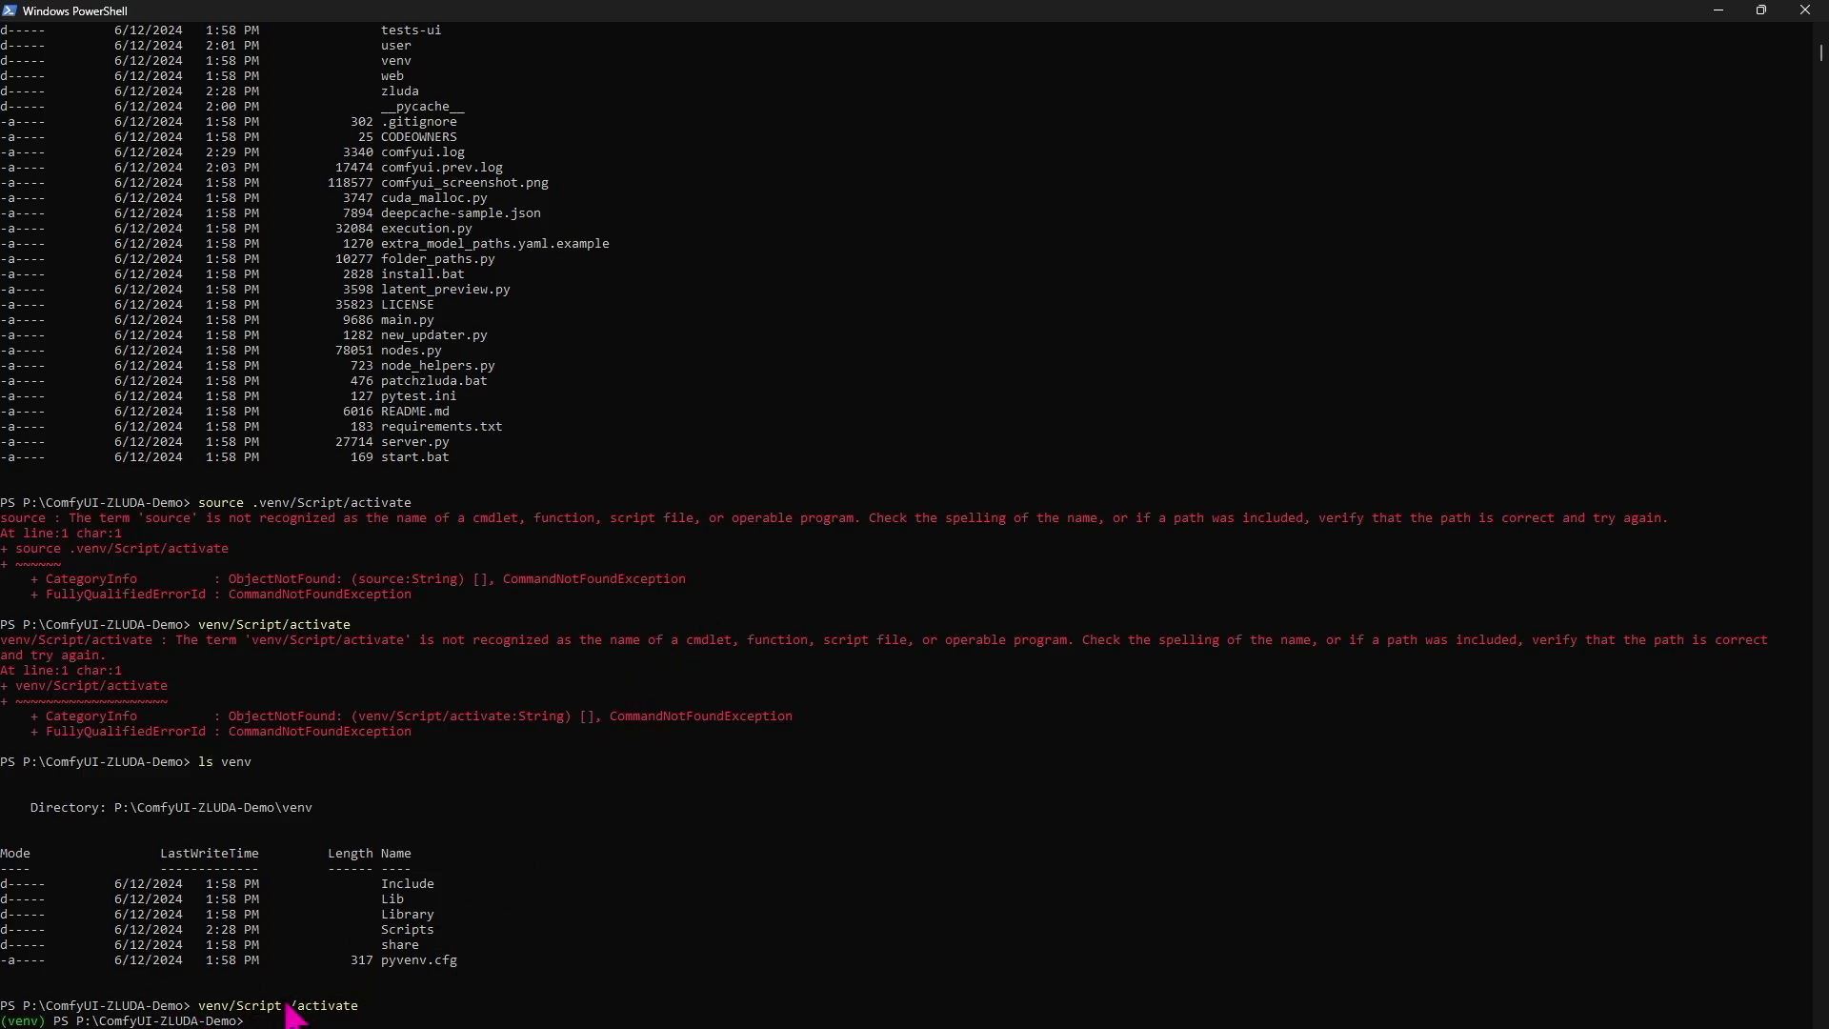
pyautogui.hotkey('ctrl', 'v')
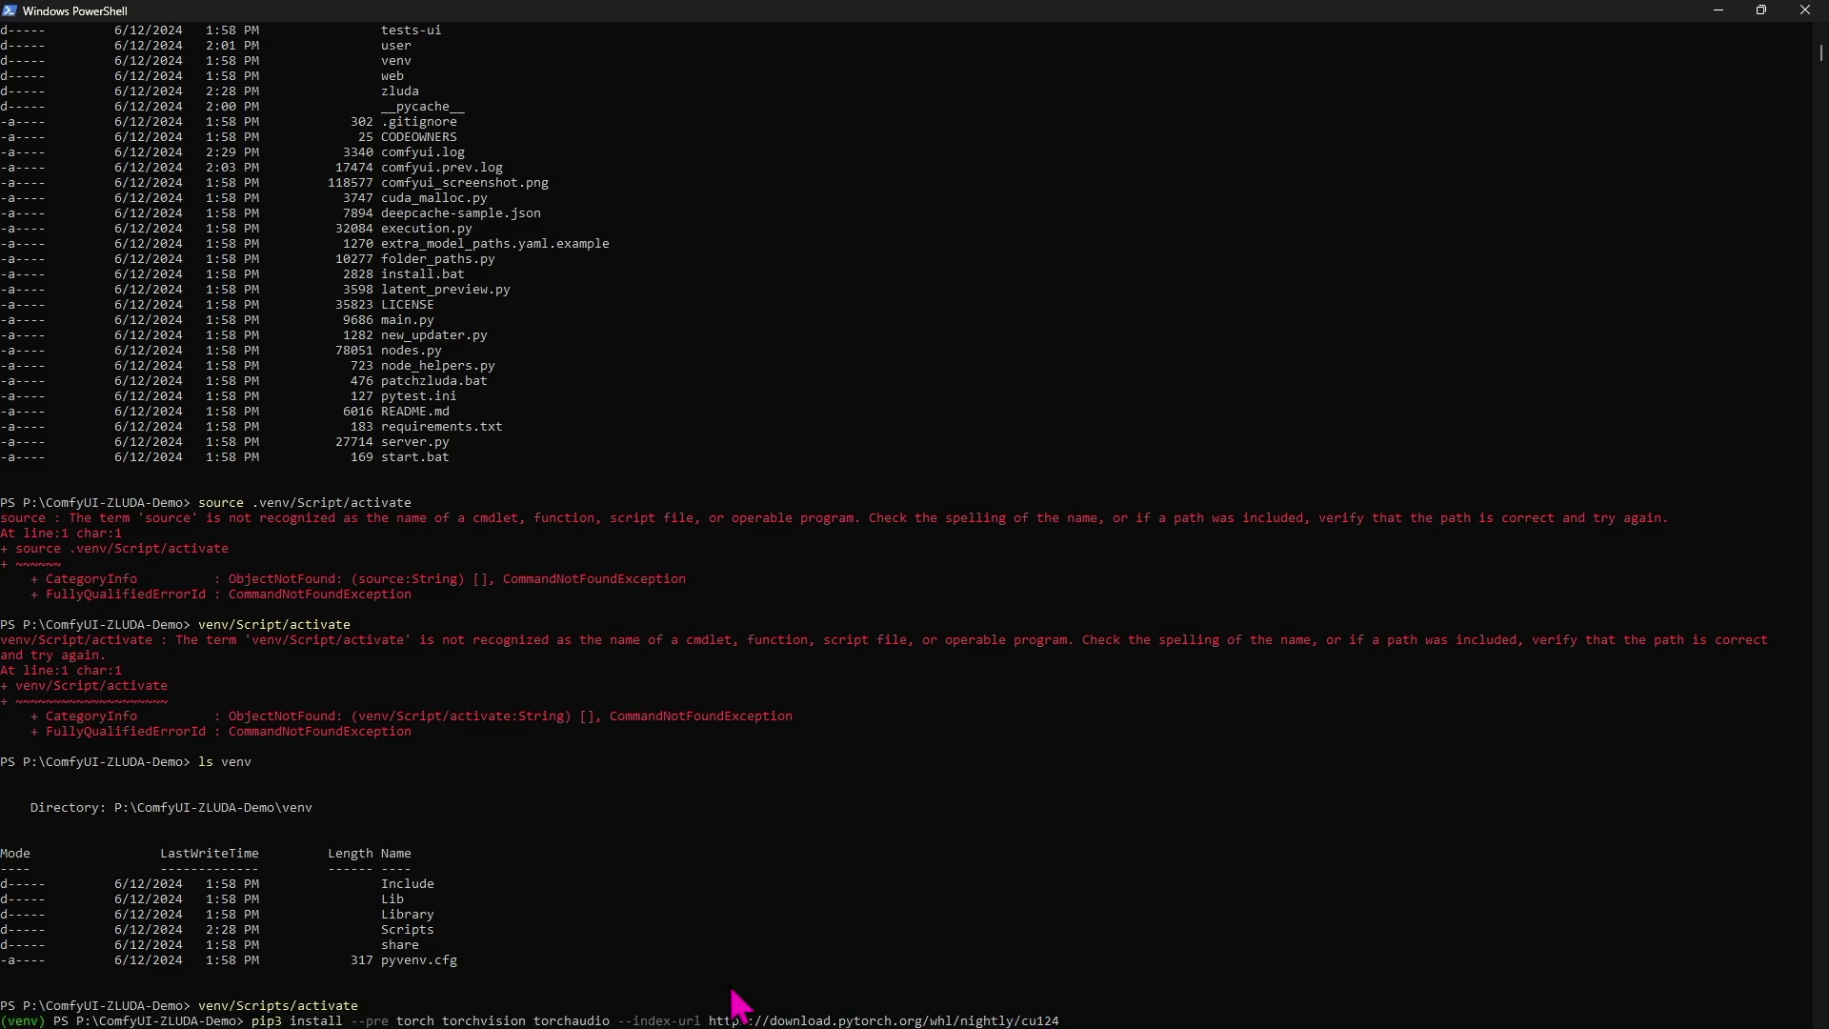
pyautogui.hotkey('alt', 'Tab')
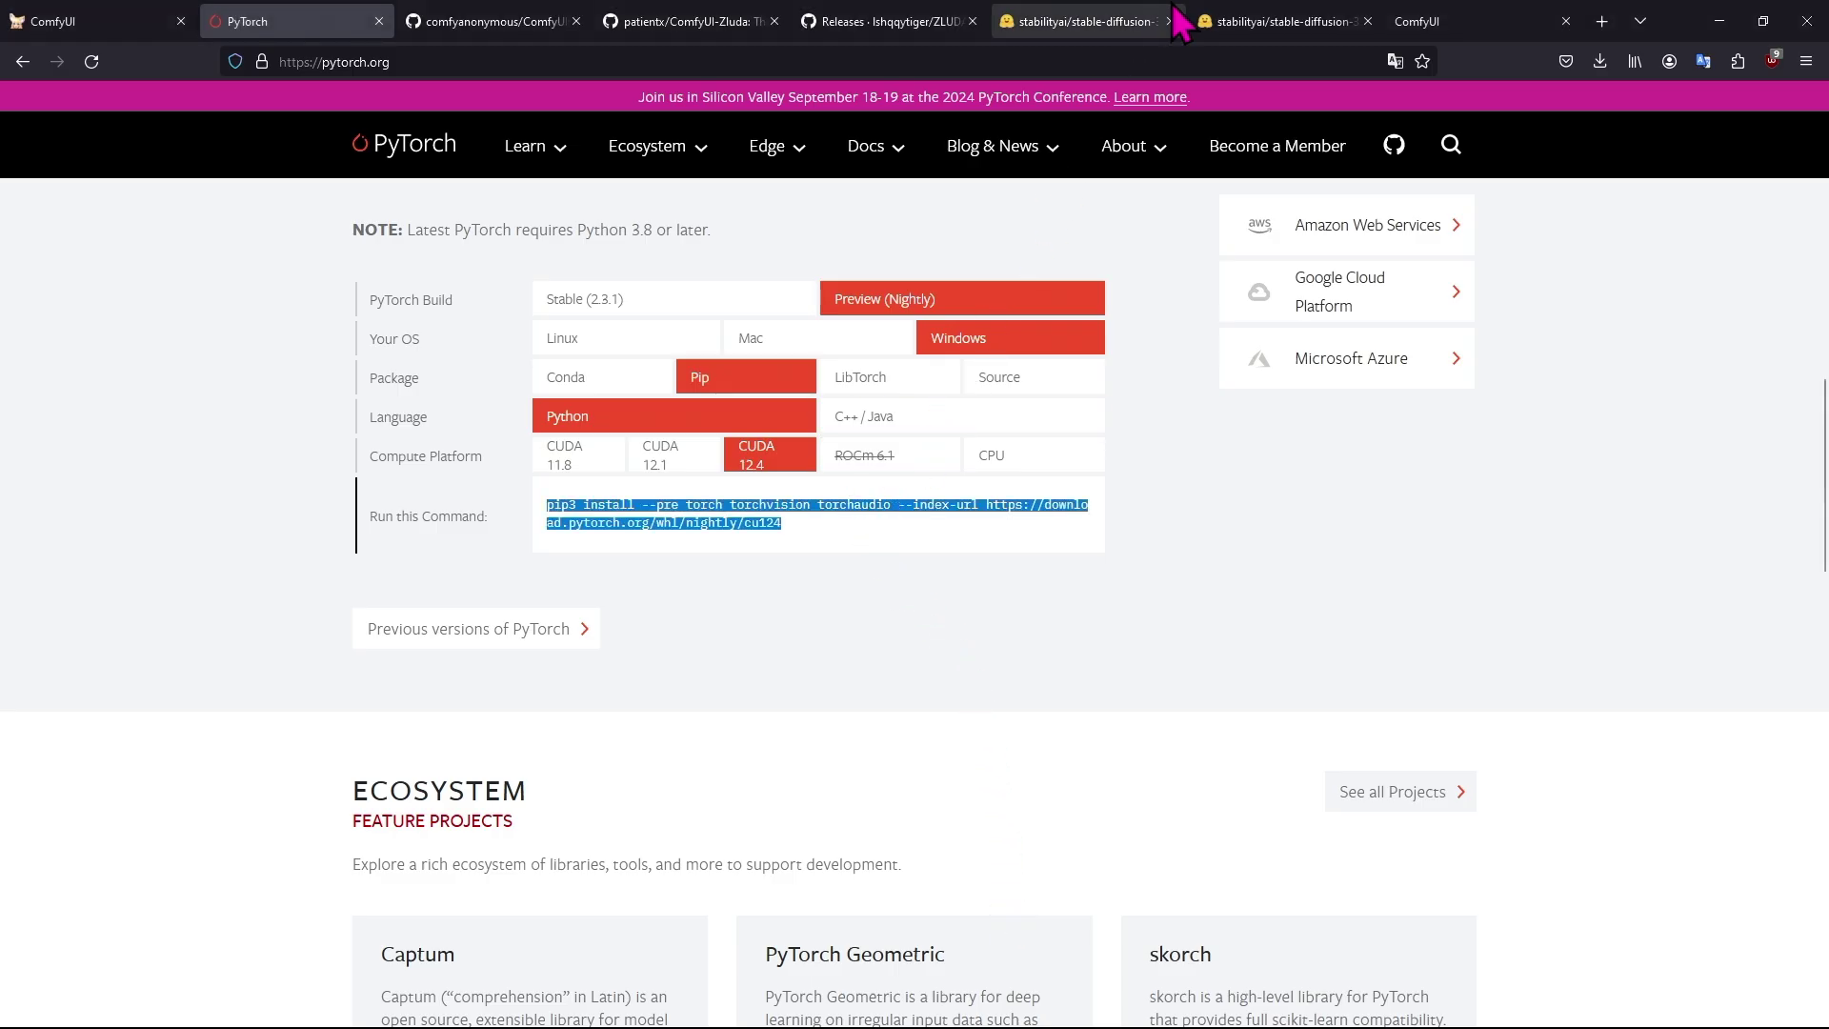
pyautogui.click(1198, 195)
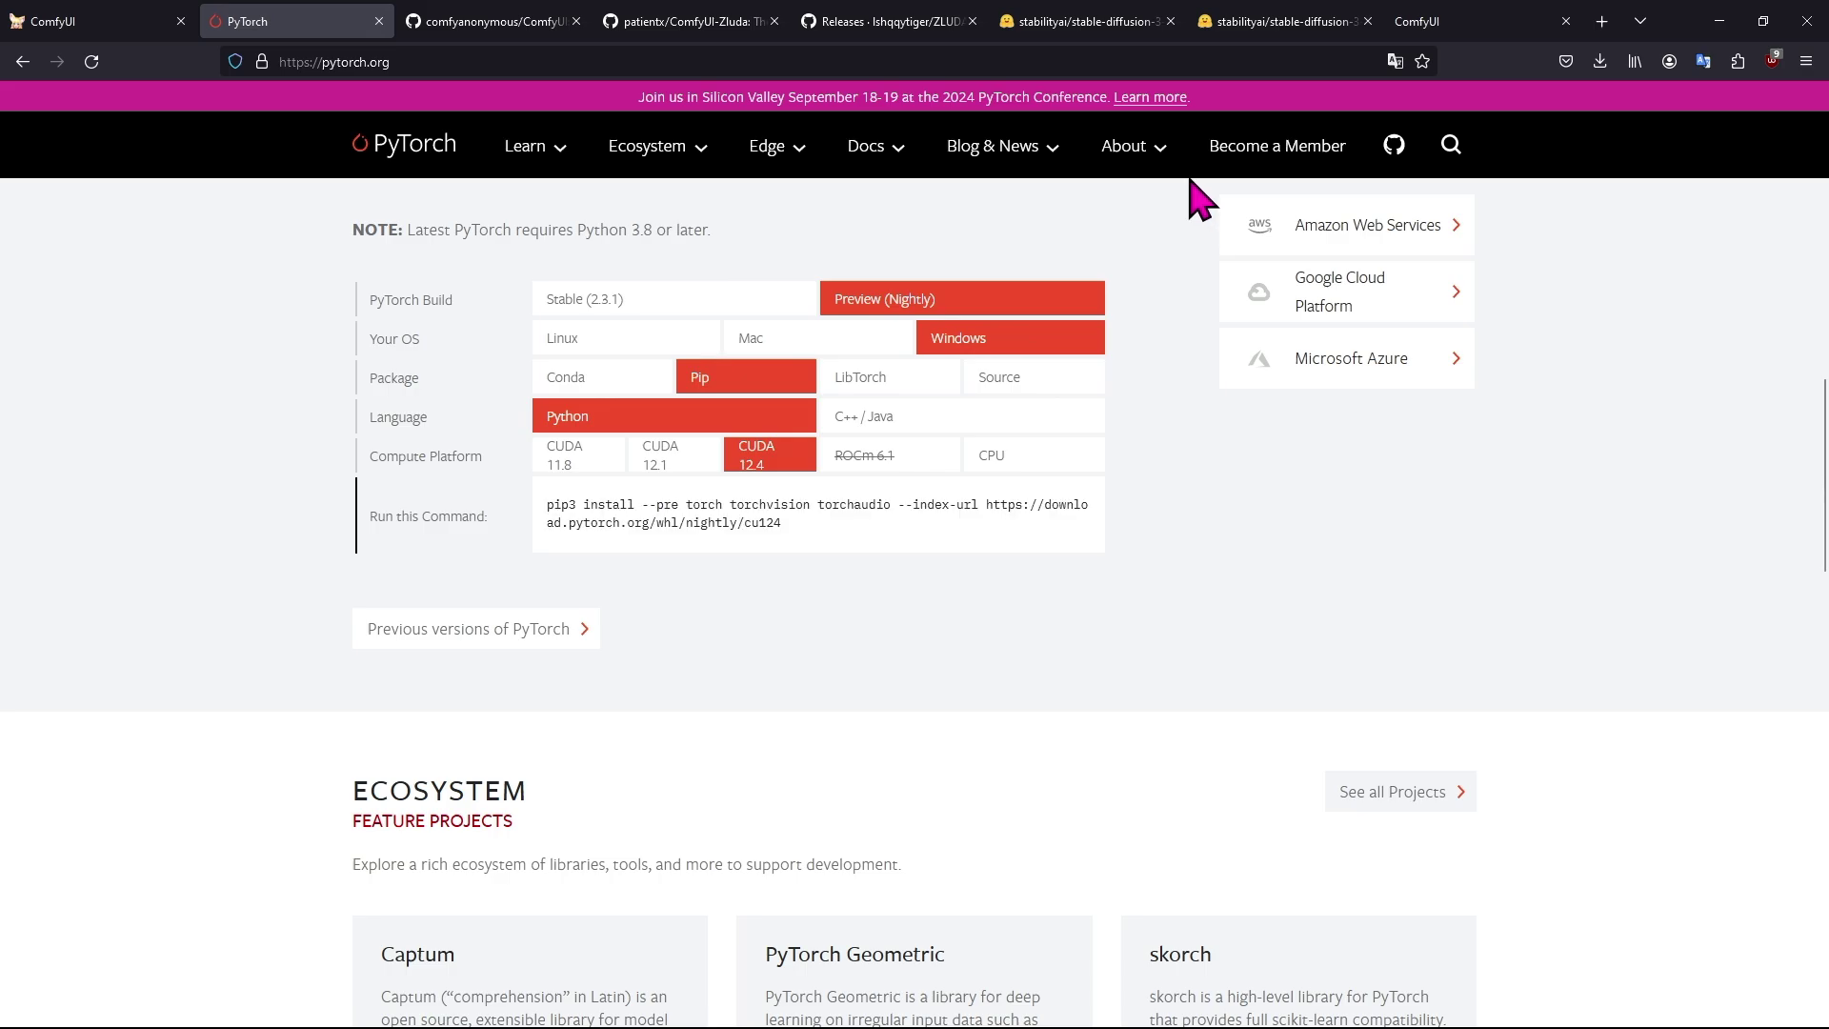
# Return to Firefox and show the ZLUDA releases page.
pyautogui.hotkey('alt', 'Tab')
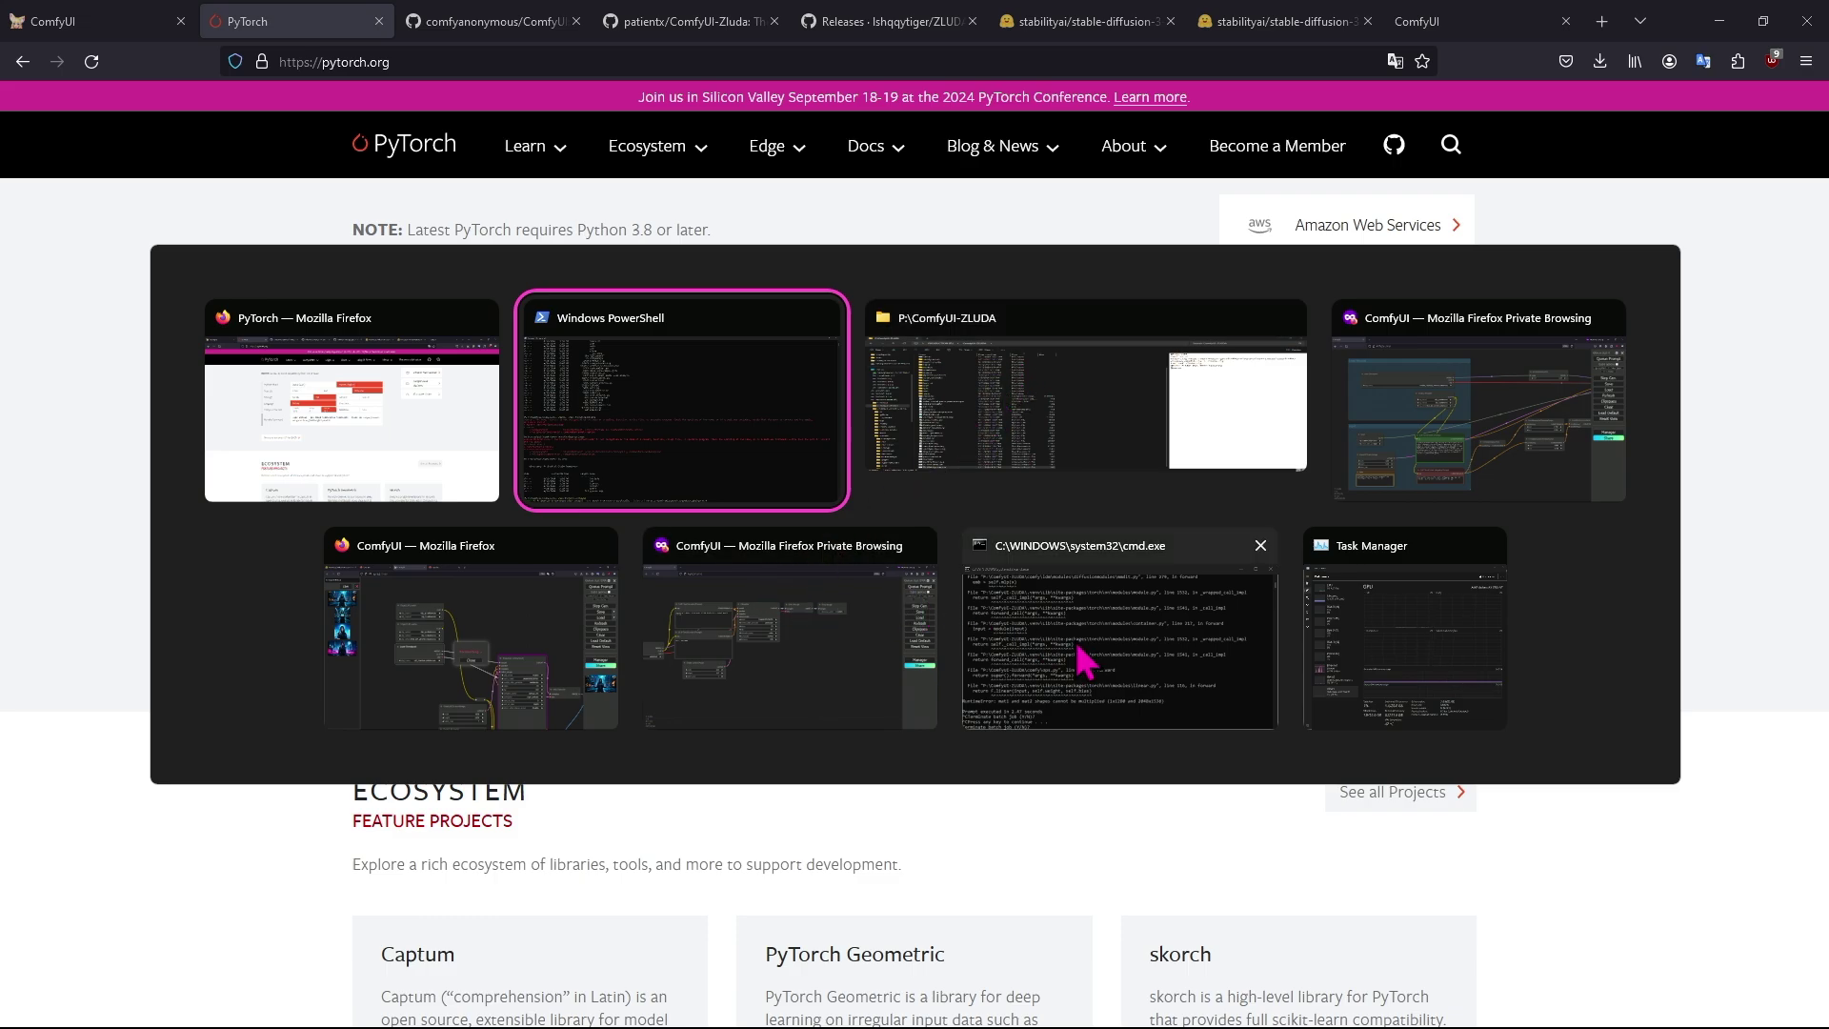
pyautogui.click(733, 452)
pyautogui.hotkey('alt', 'Tab')
pyautogui.hotkey('alt', 'Tab')
pyautogui.click(1057, 705)
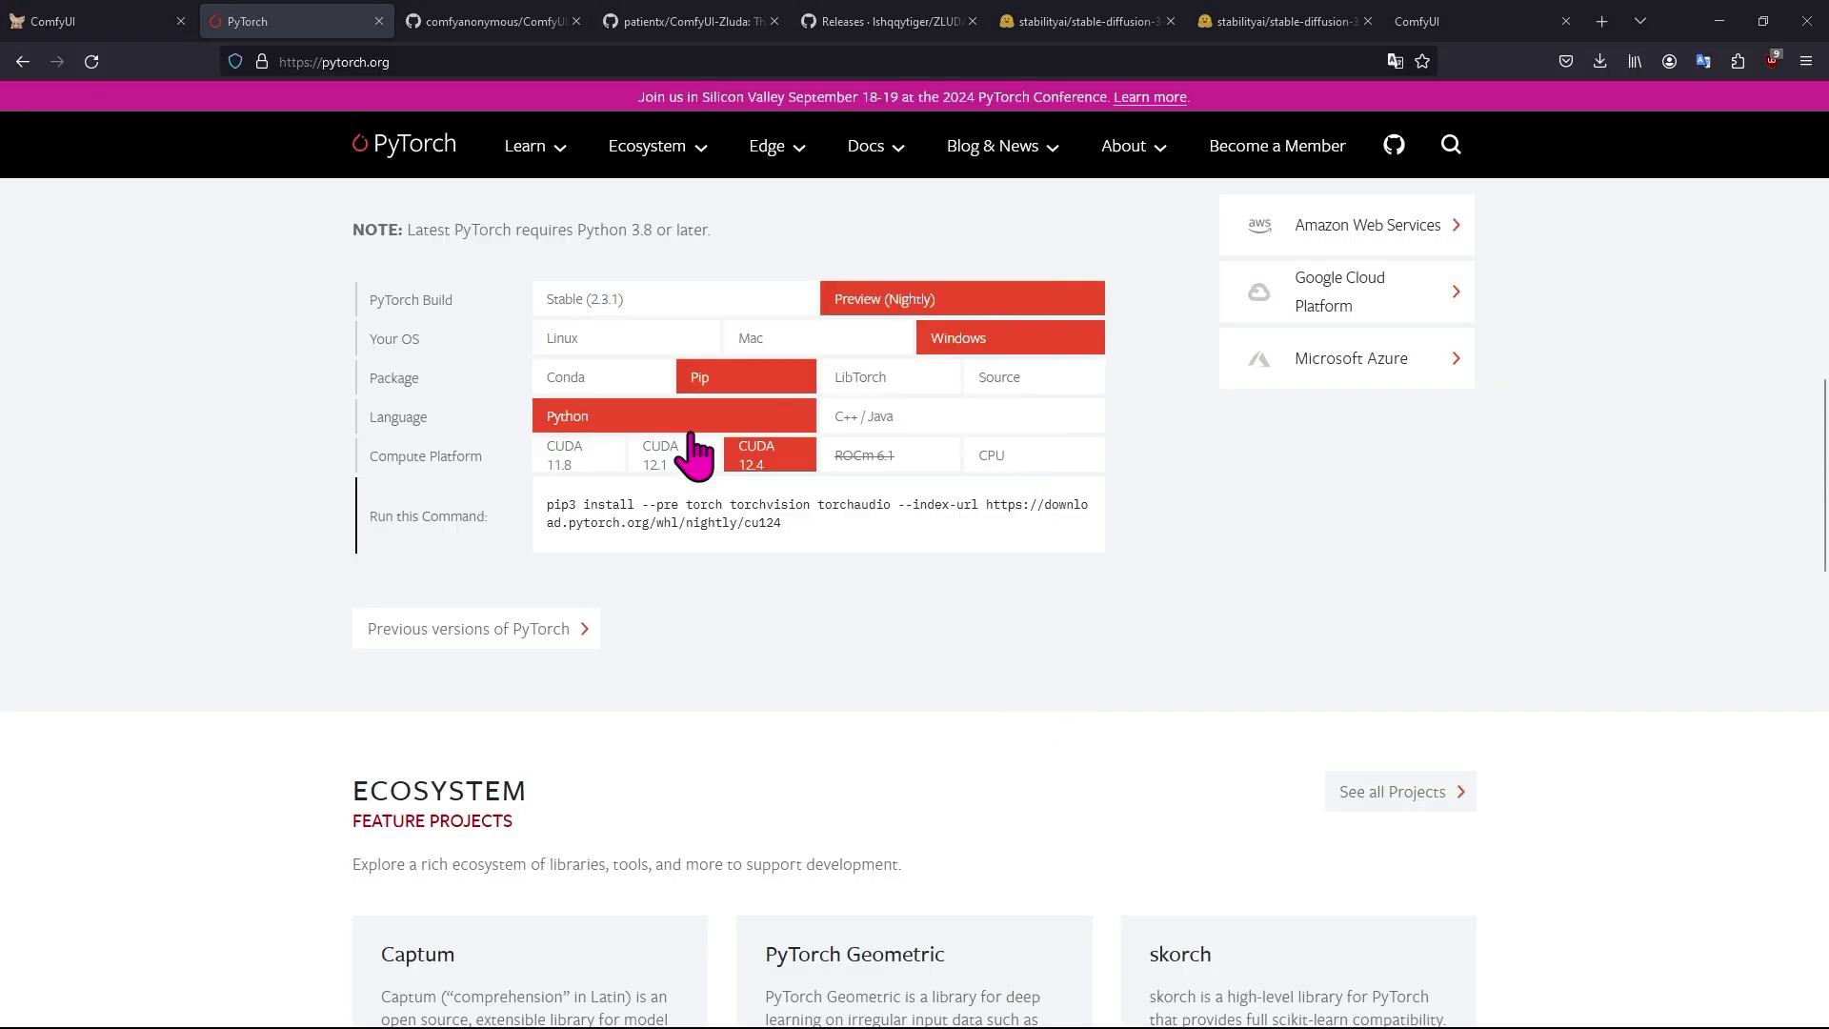
pyautogui.click(923, 19)
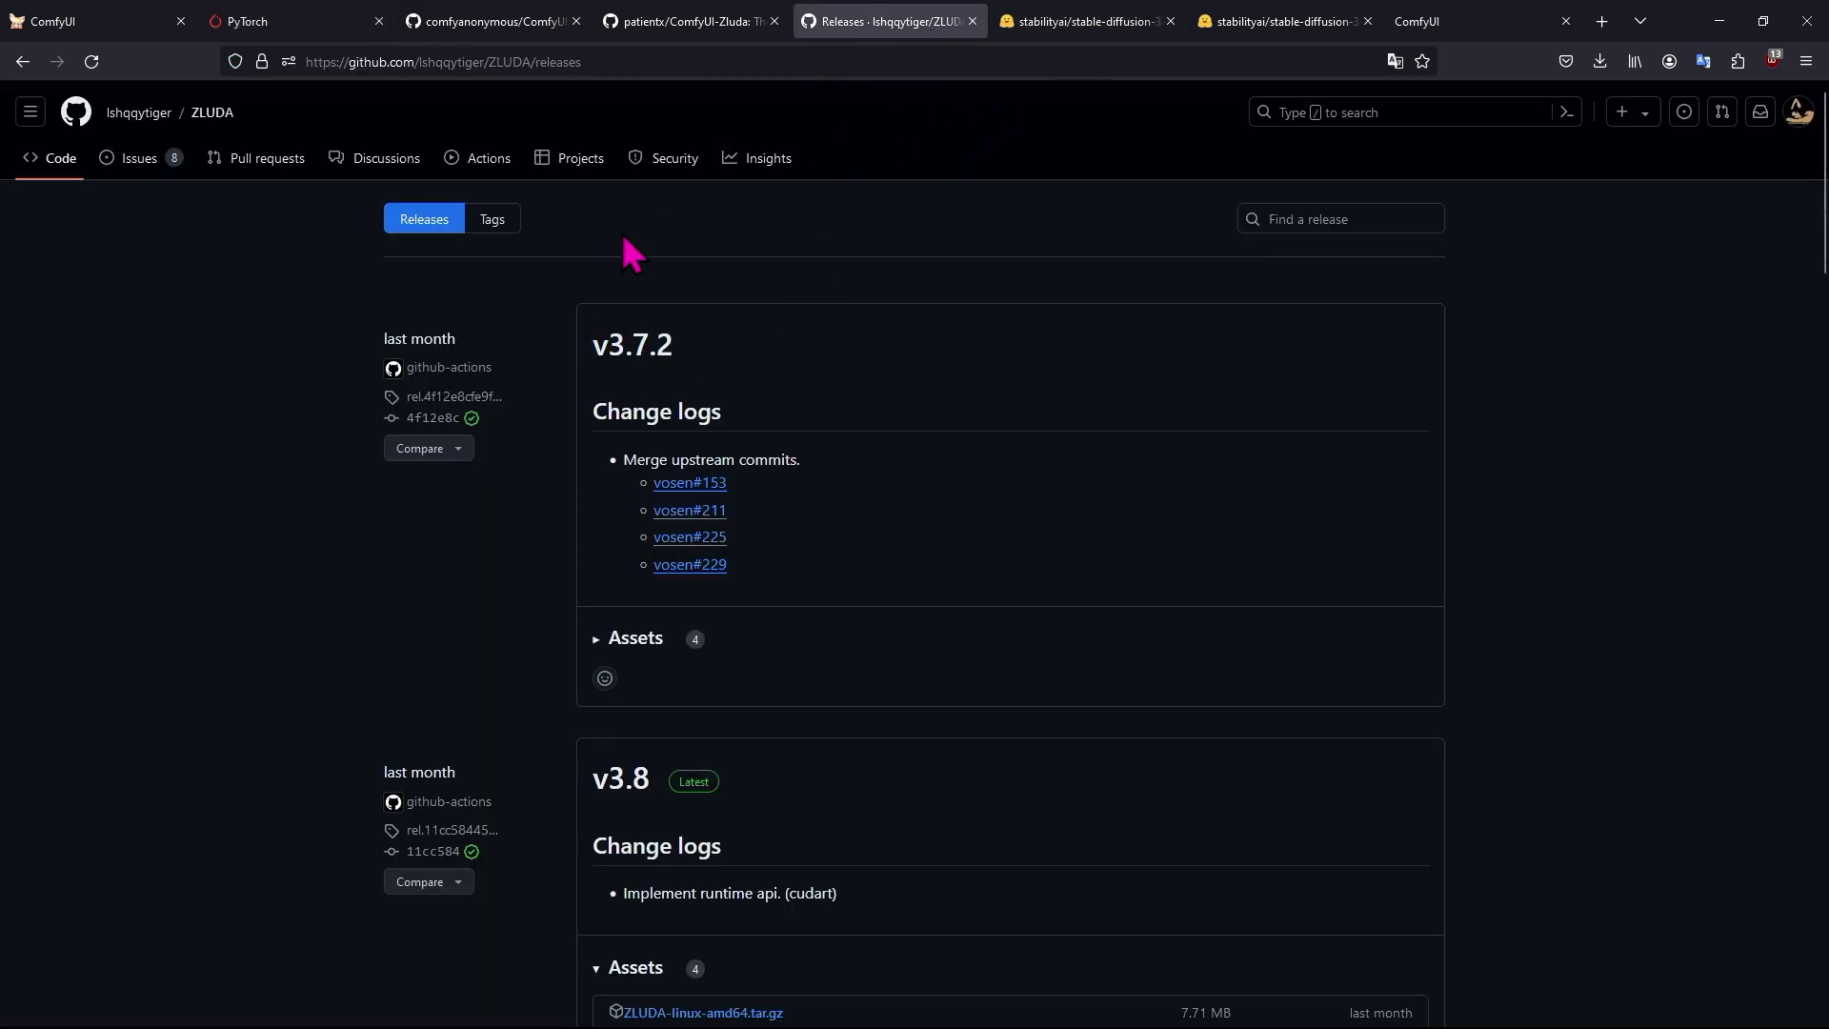
pyautogui.scroll(-3, 787, 368)
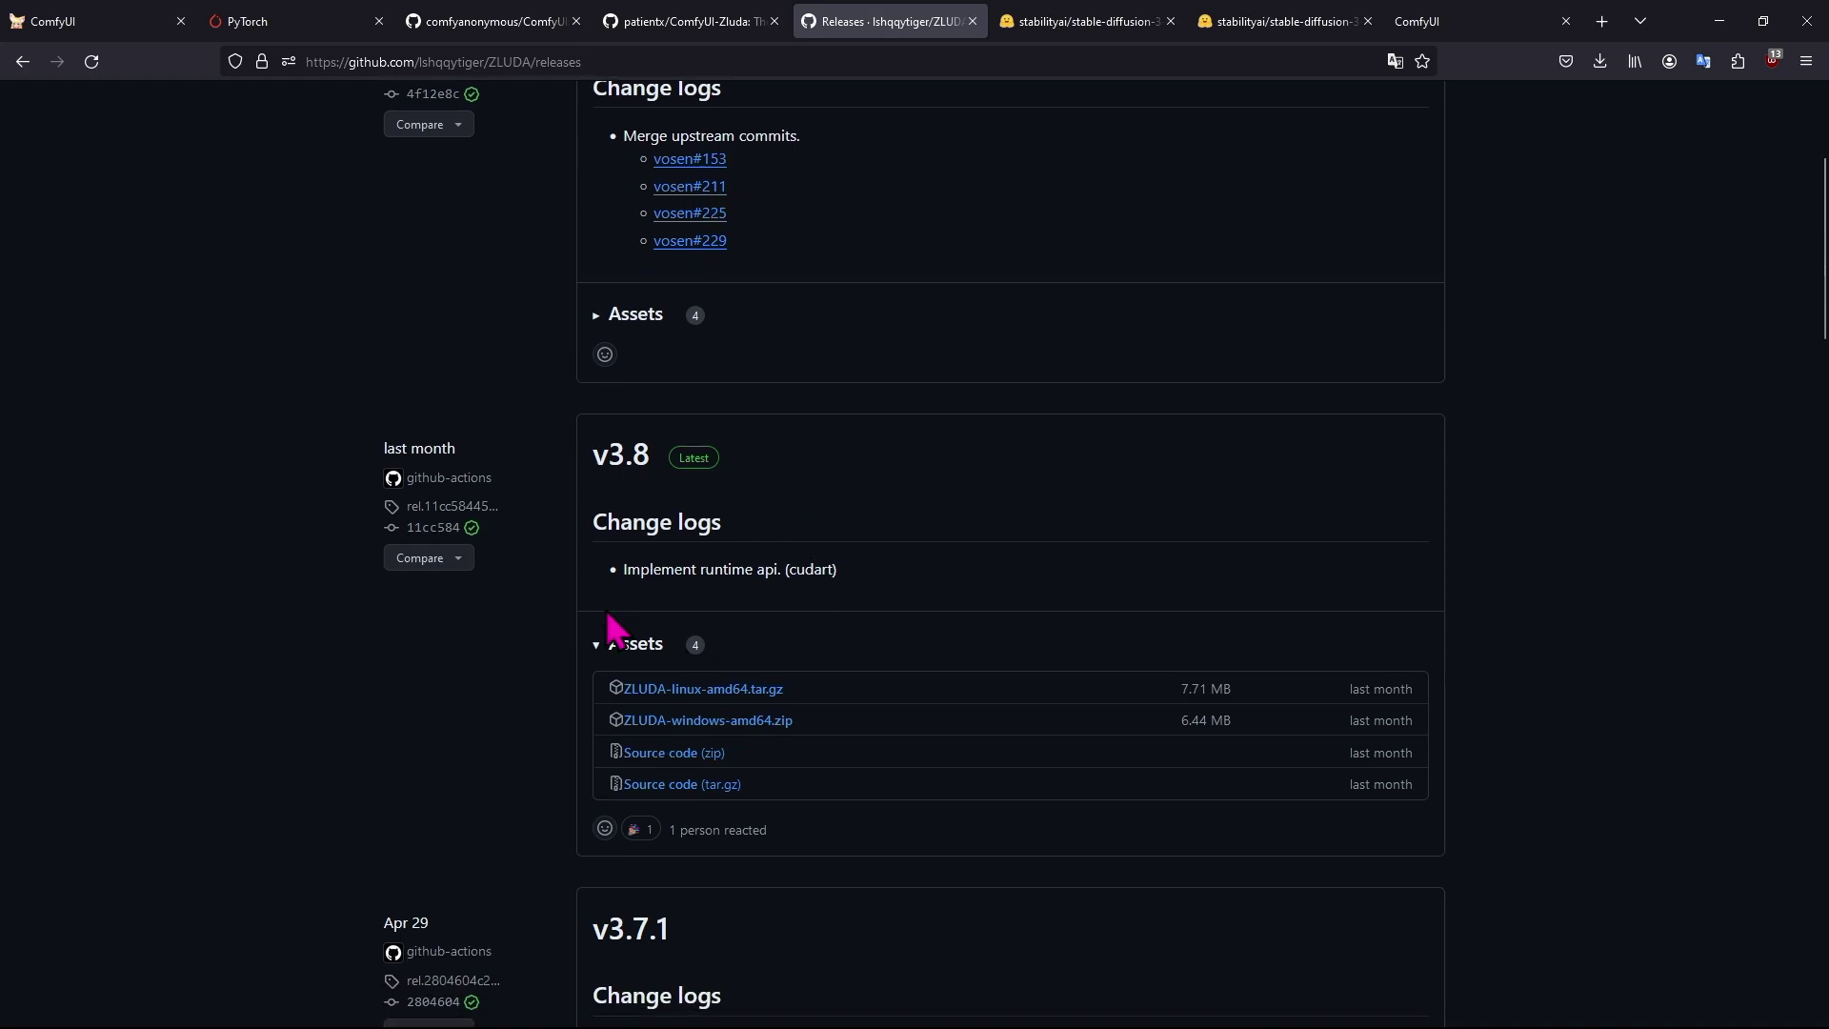
pyautogui.scroll(4, 947, 362)
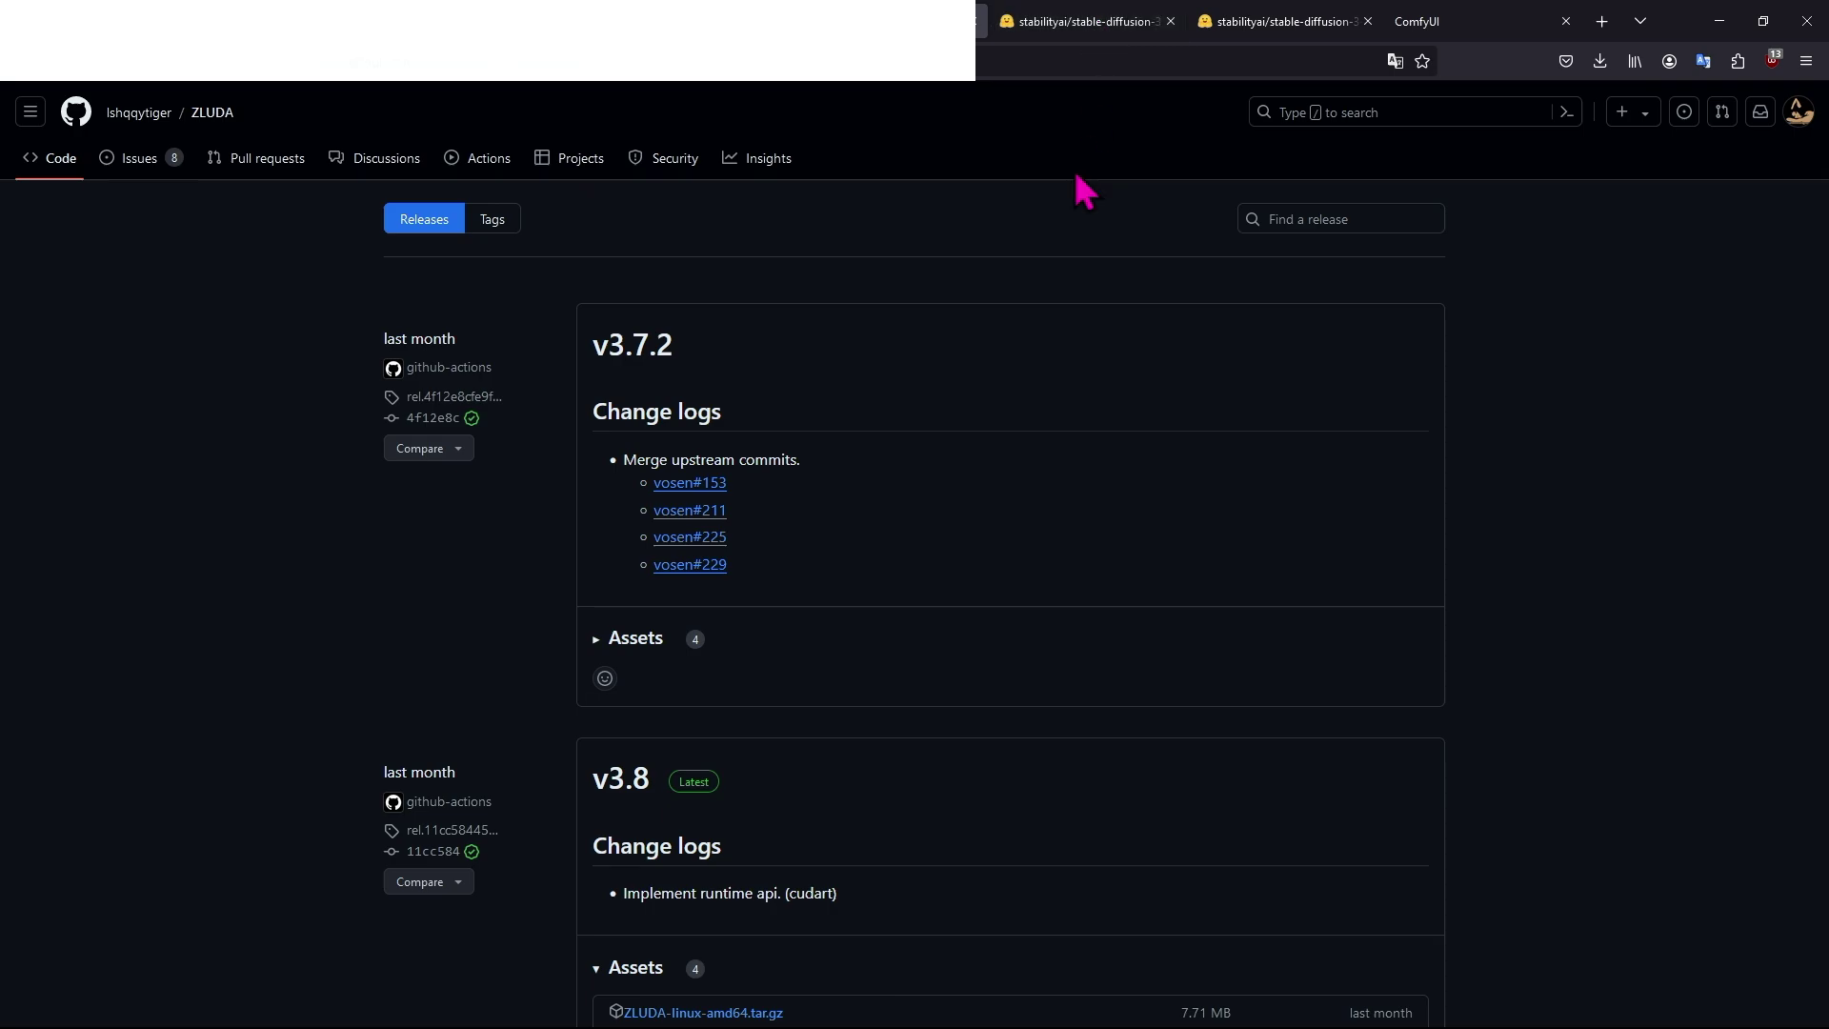
pyautogui.hotkey('alt', 'Tab')
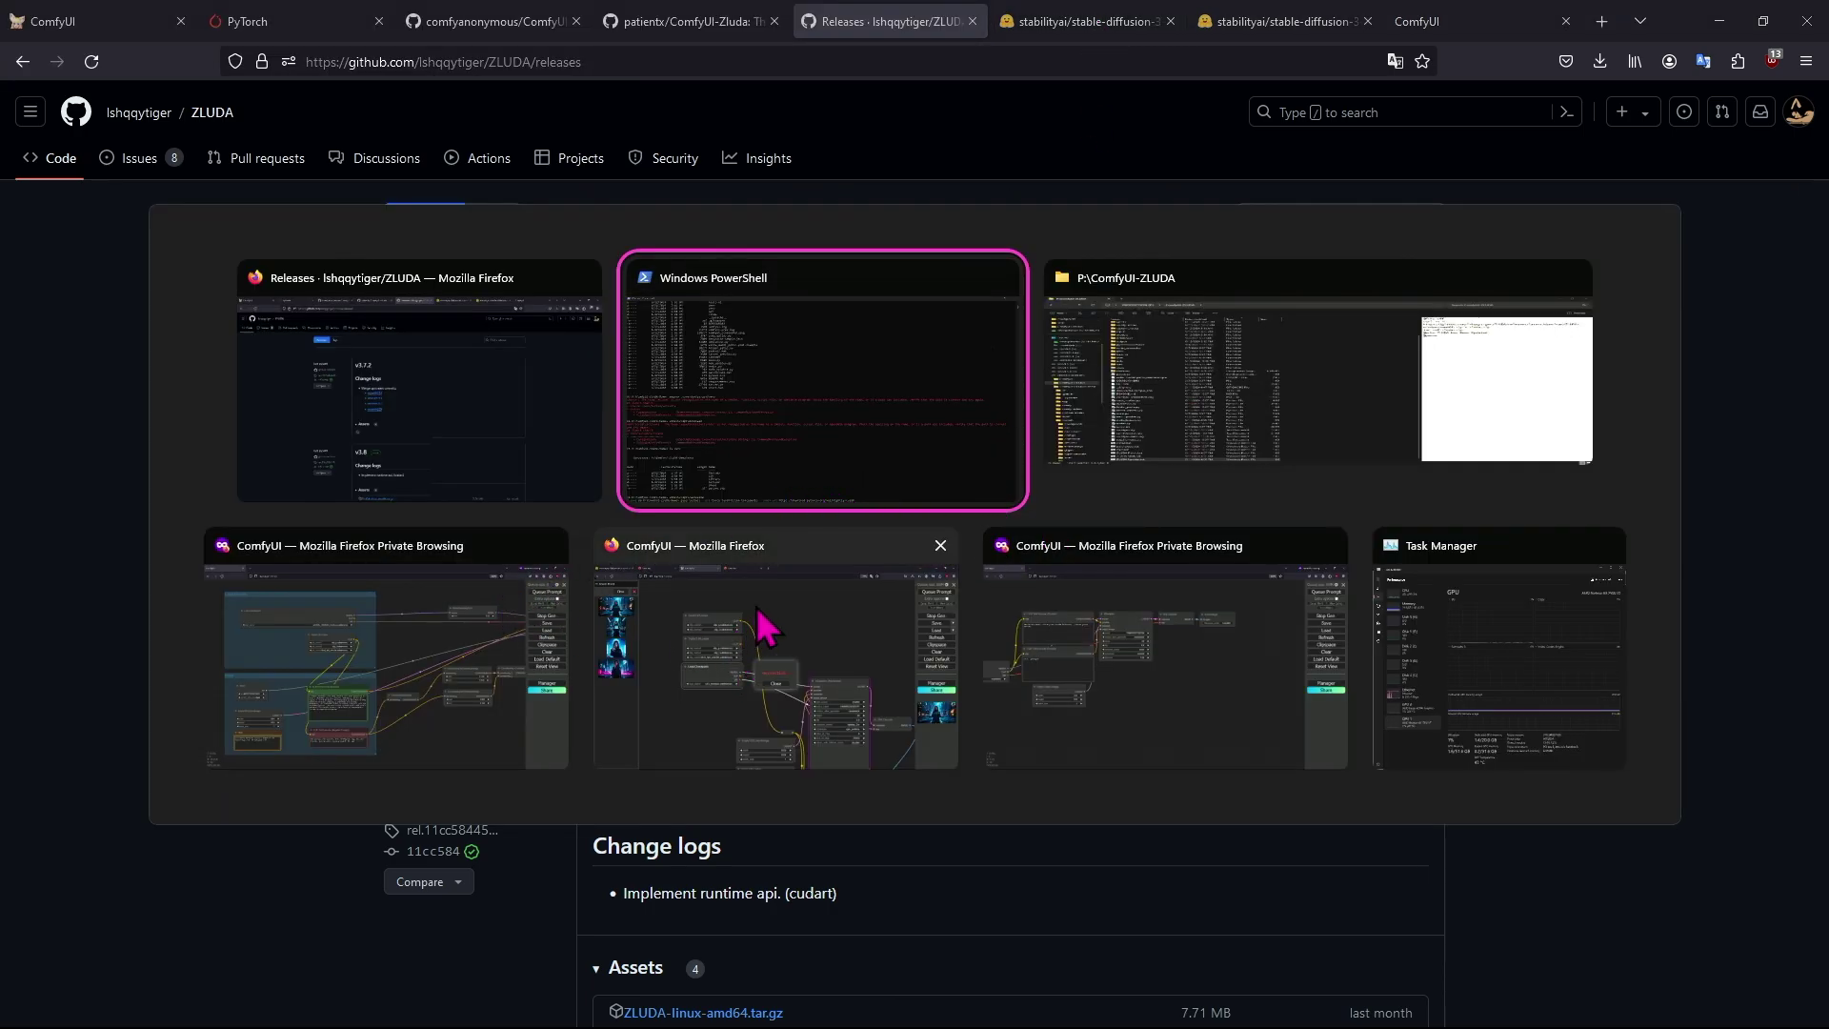
# Preview ZLUDA Start.bat and examine its HIP_VISIBLE_DEVICES line.
pyautogui.click(1254, 441)
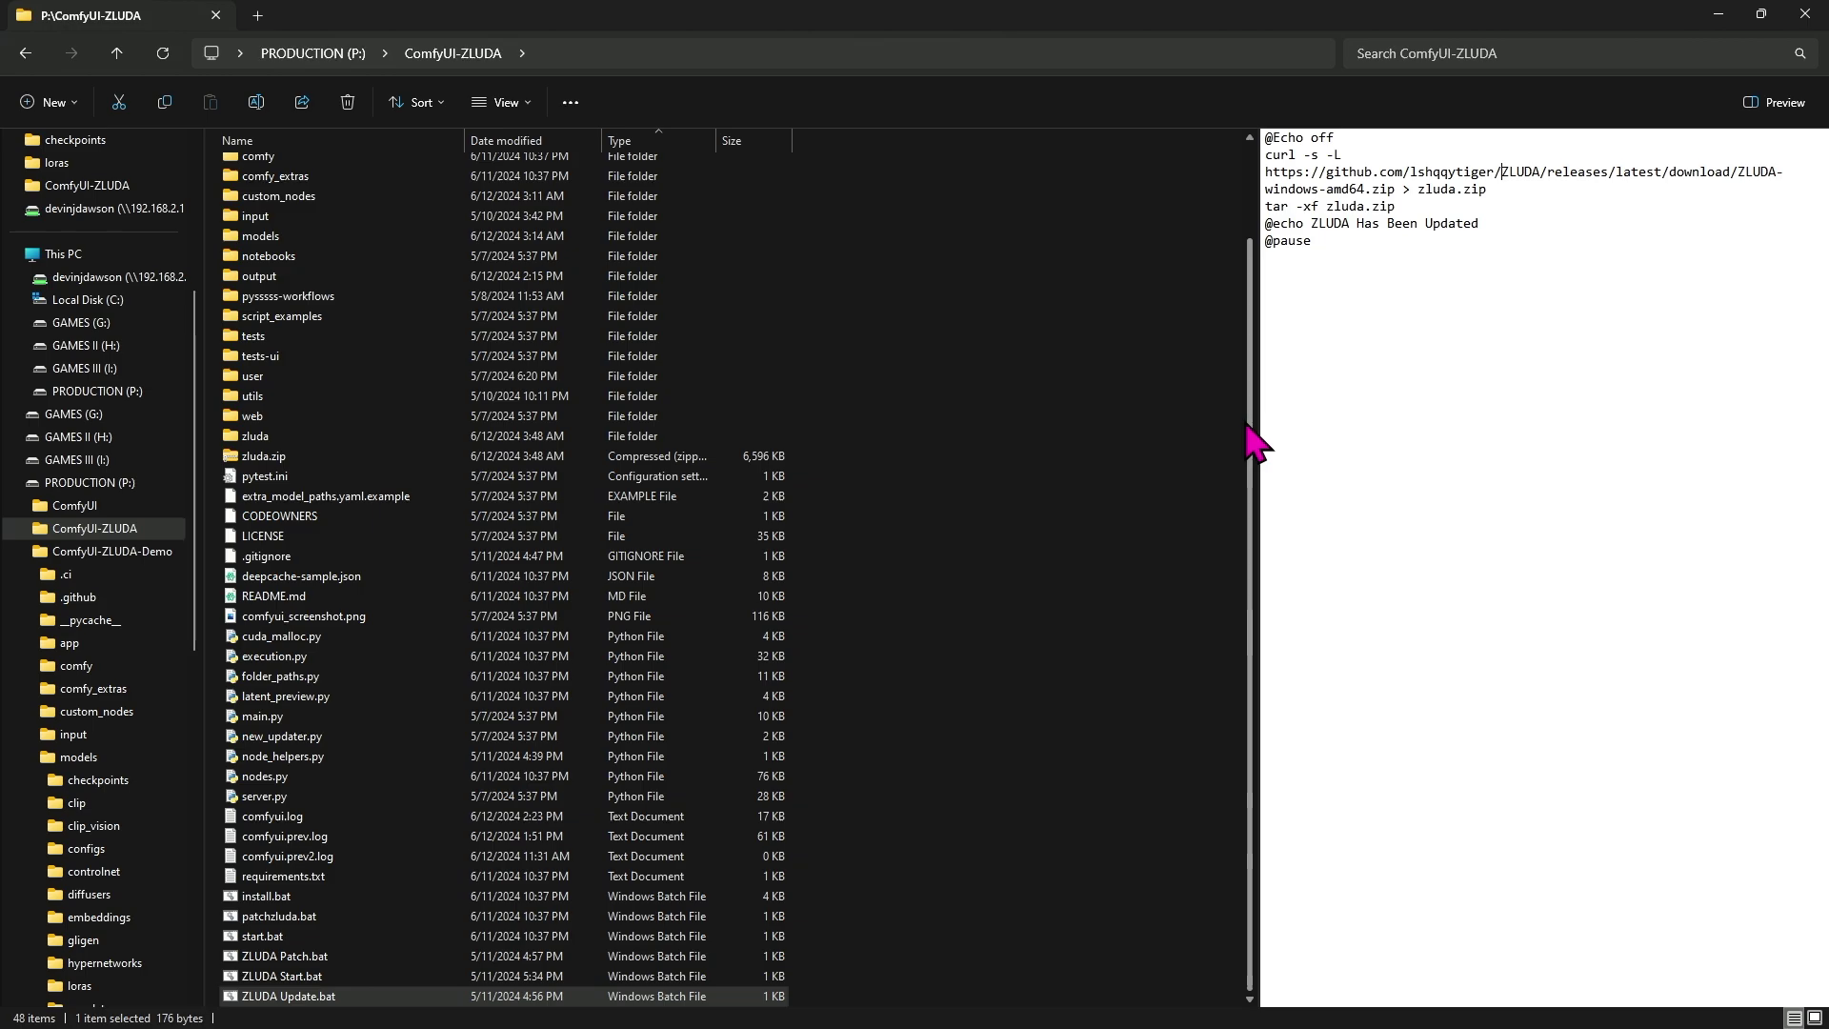
pyautogui.click(376, 976)
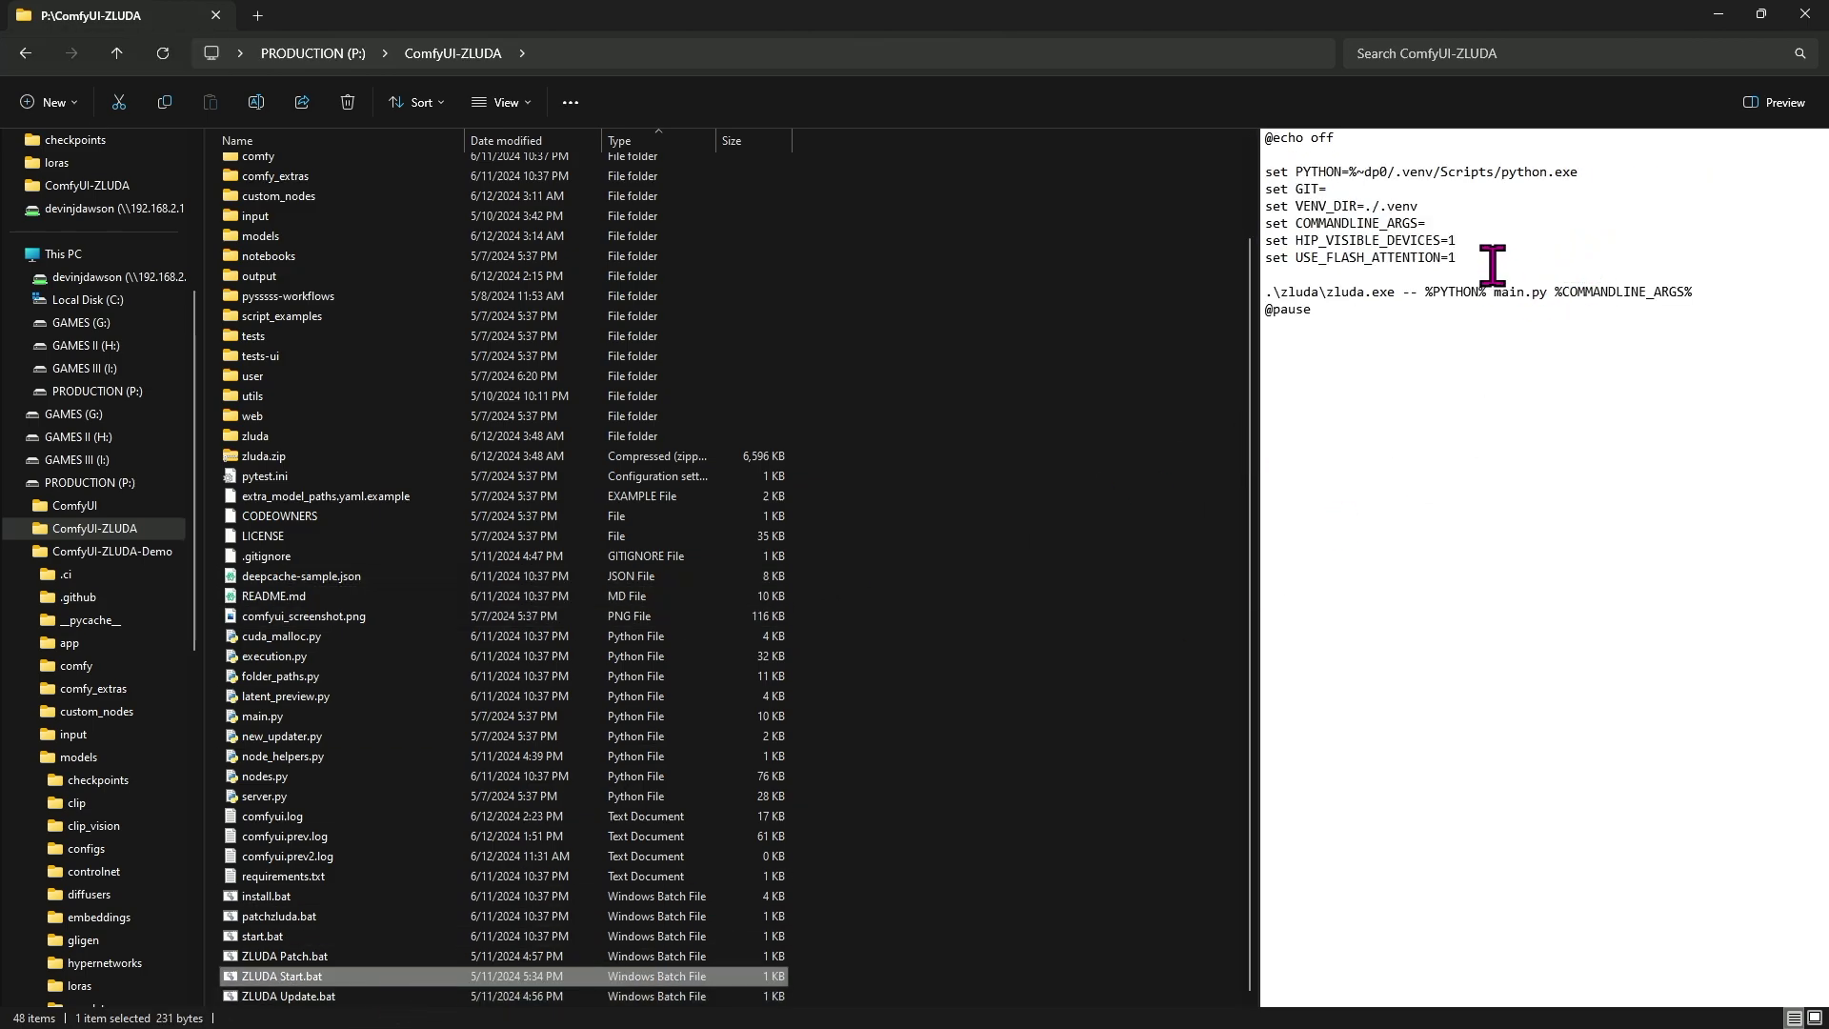
pyautogui.click(1450, 261)
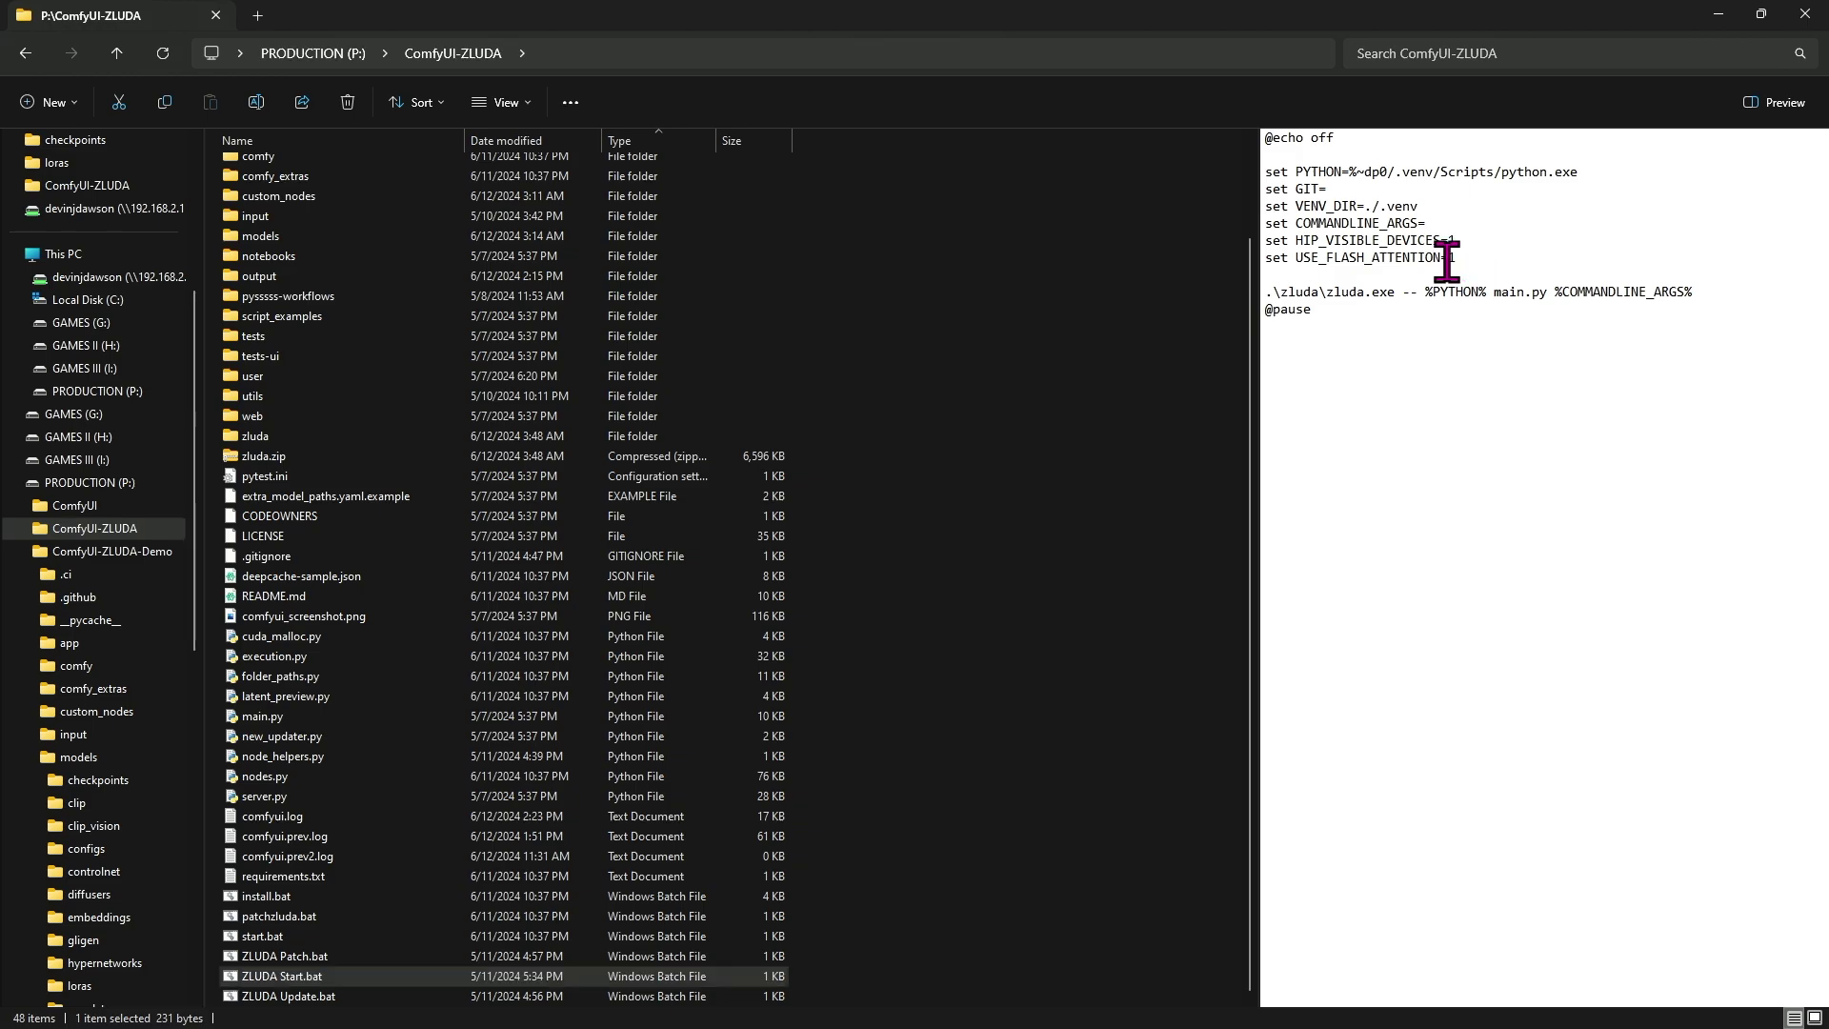
pyautogui.click(1281, 240)
# Preview ZLUDA Patch.bat, then run ZLUDA Start.bat to launch ComfyUI.
pyautogui.click(359, 956)
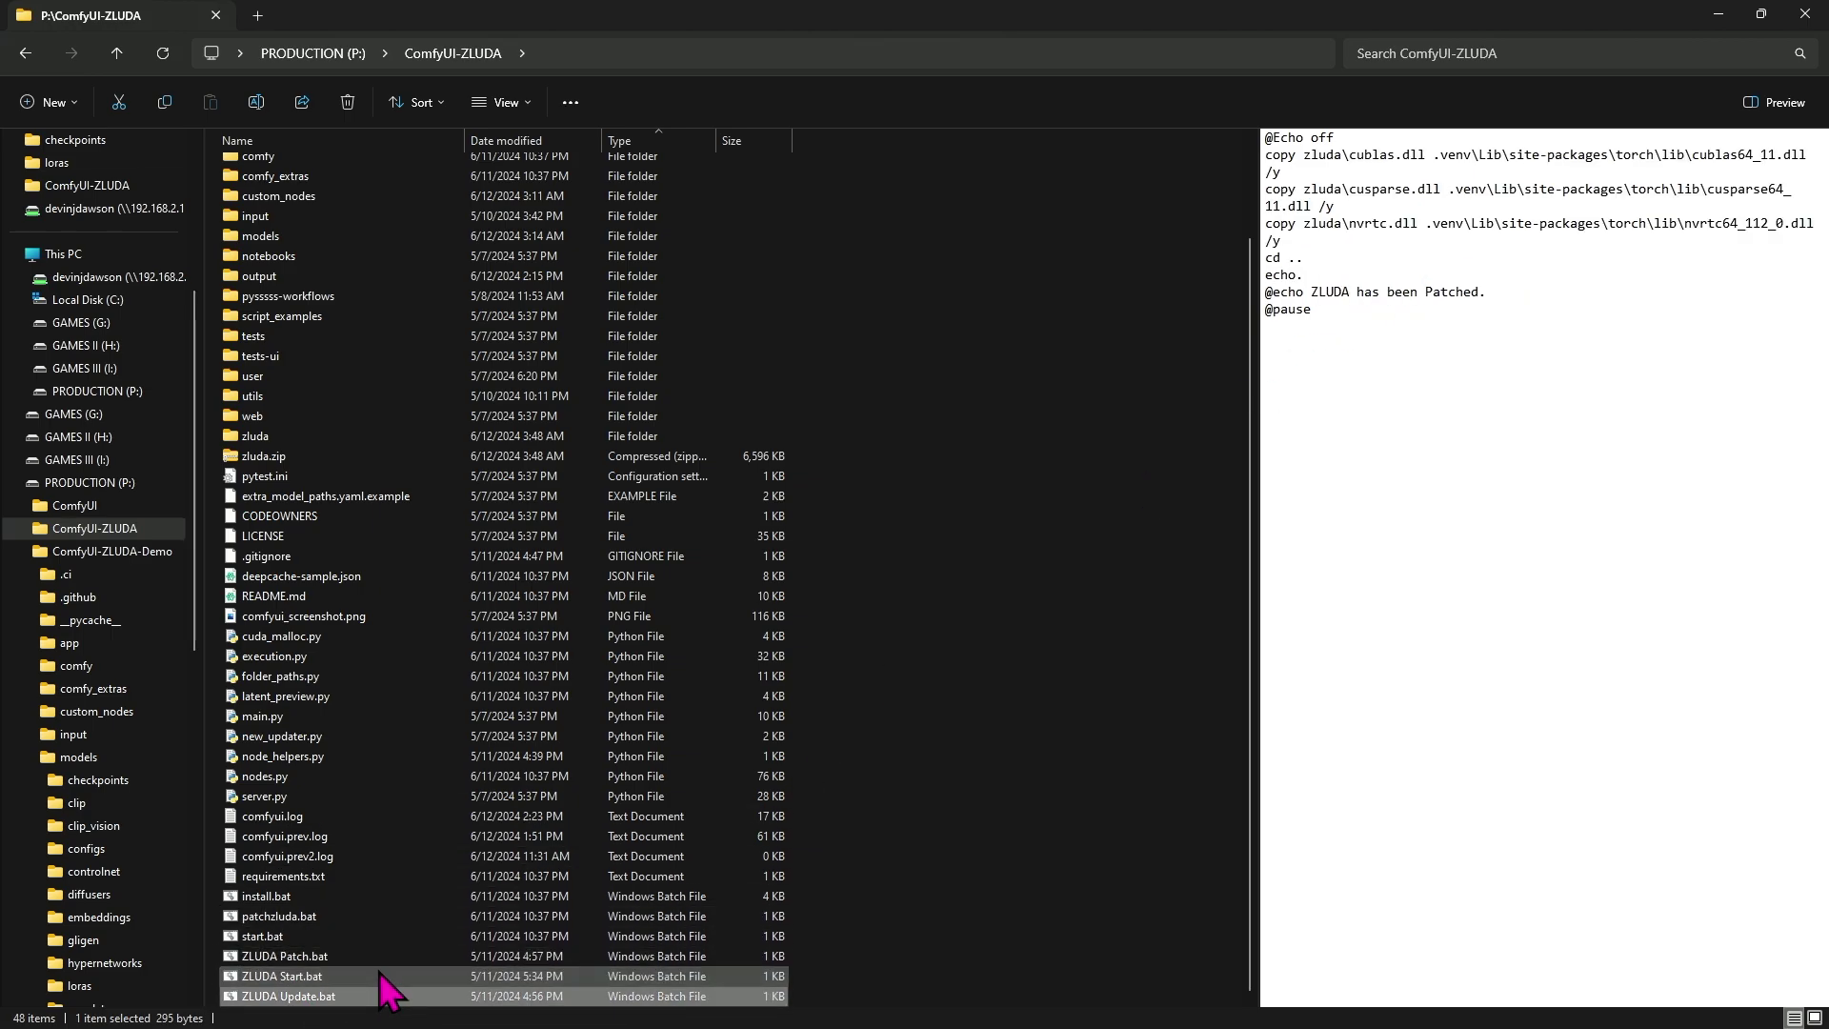
pyautogui.click(394, 976)
pyautogui.doubleClick(394, 977)
pyautogui.hotkey('alt', 'Tab')
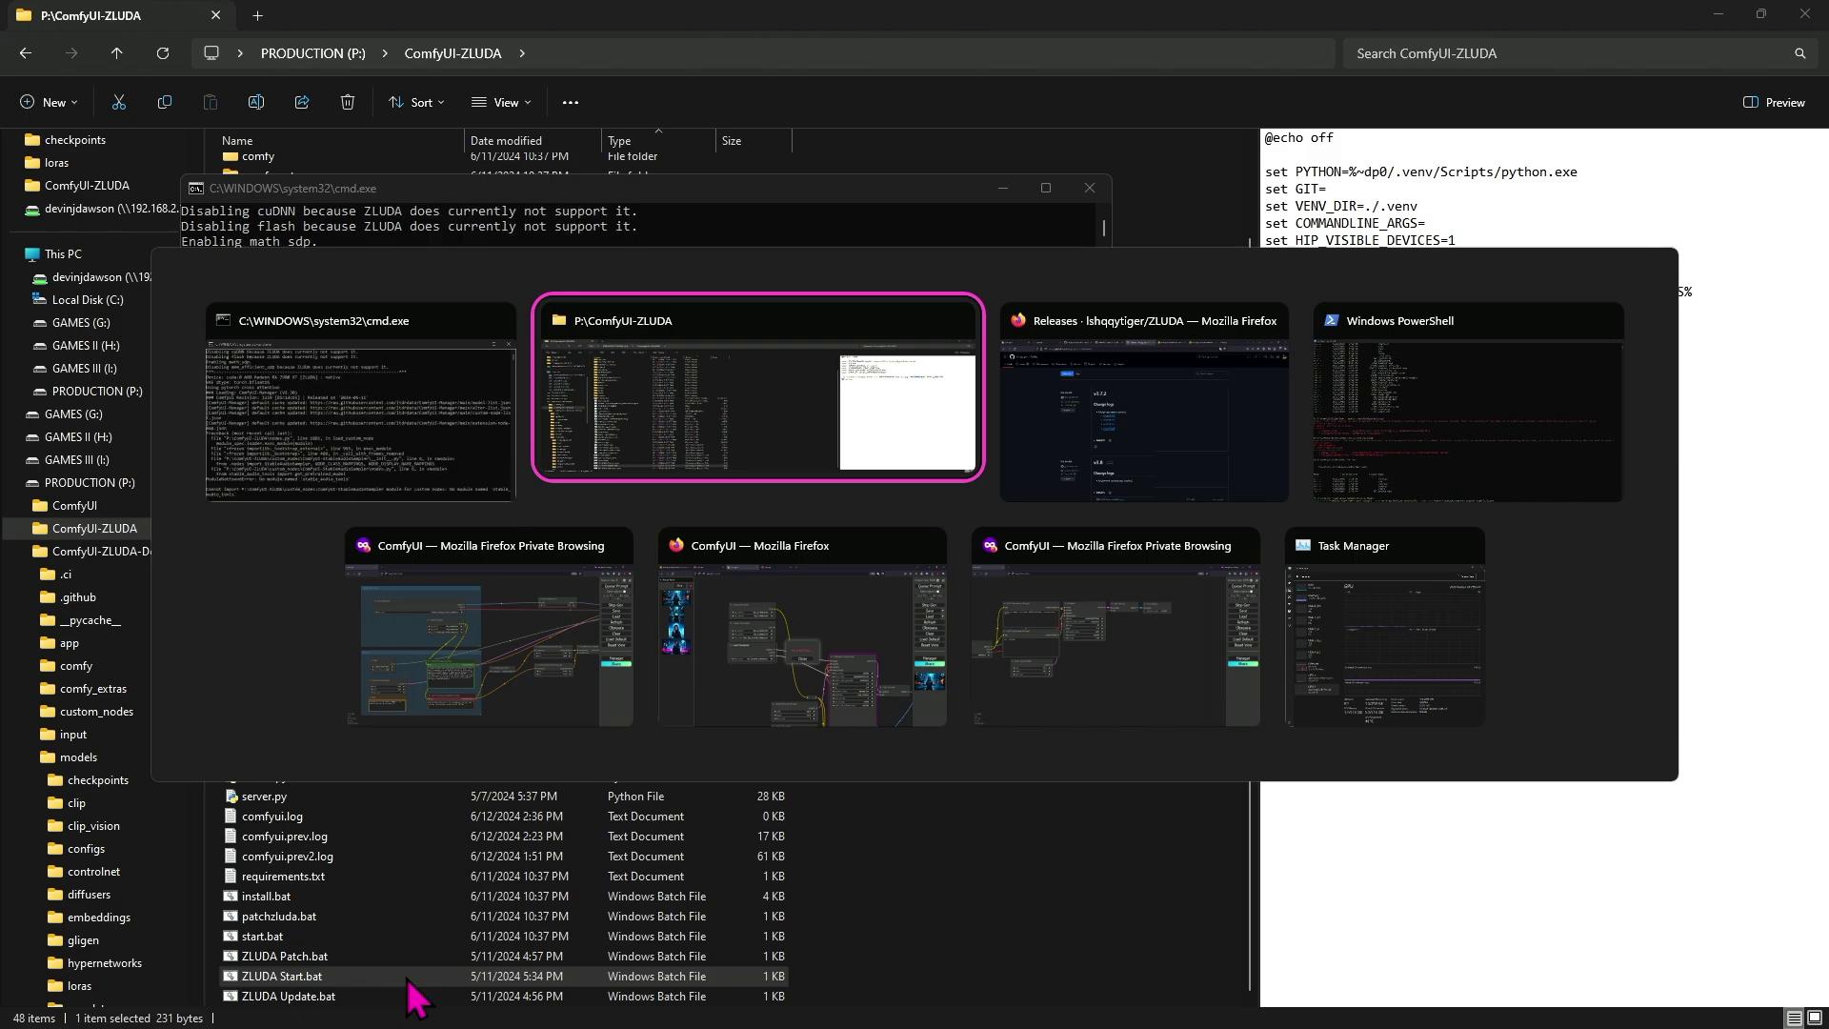
# Copy the local server address from the ComfyUI console.
pyautogui.click(445, 495)
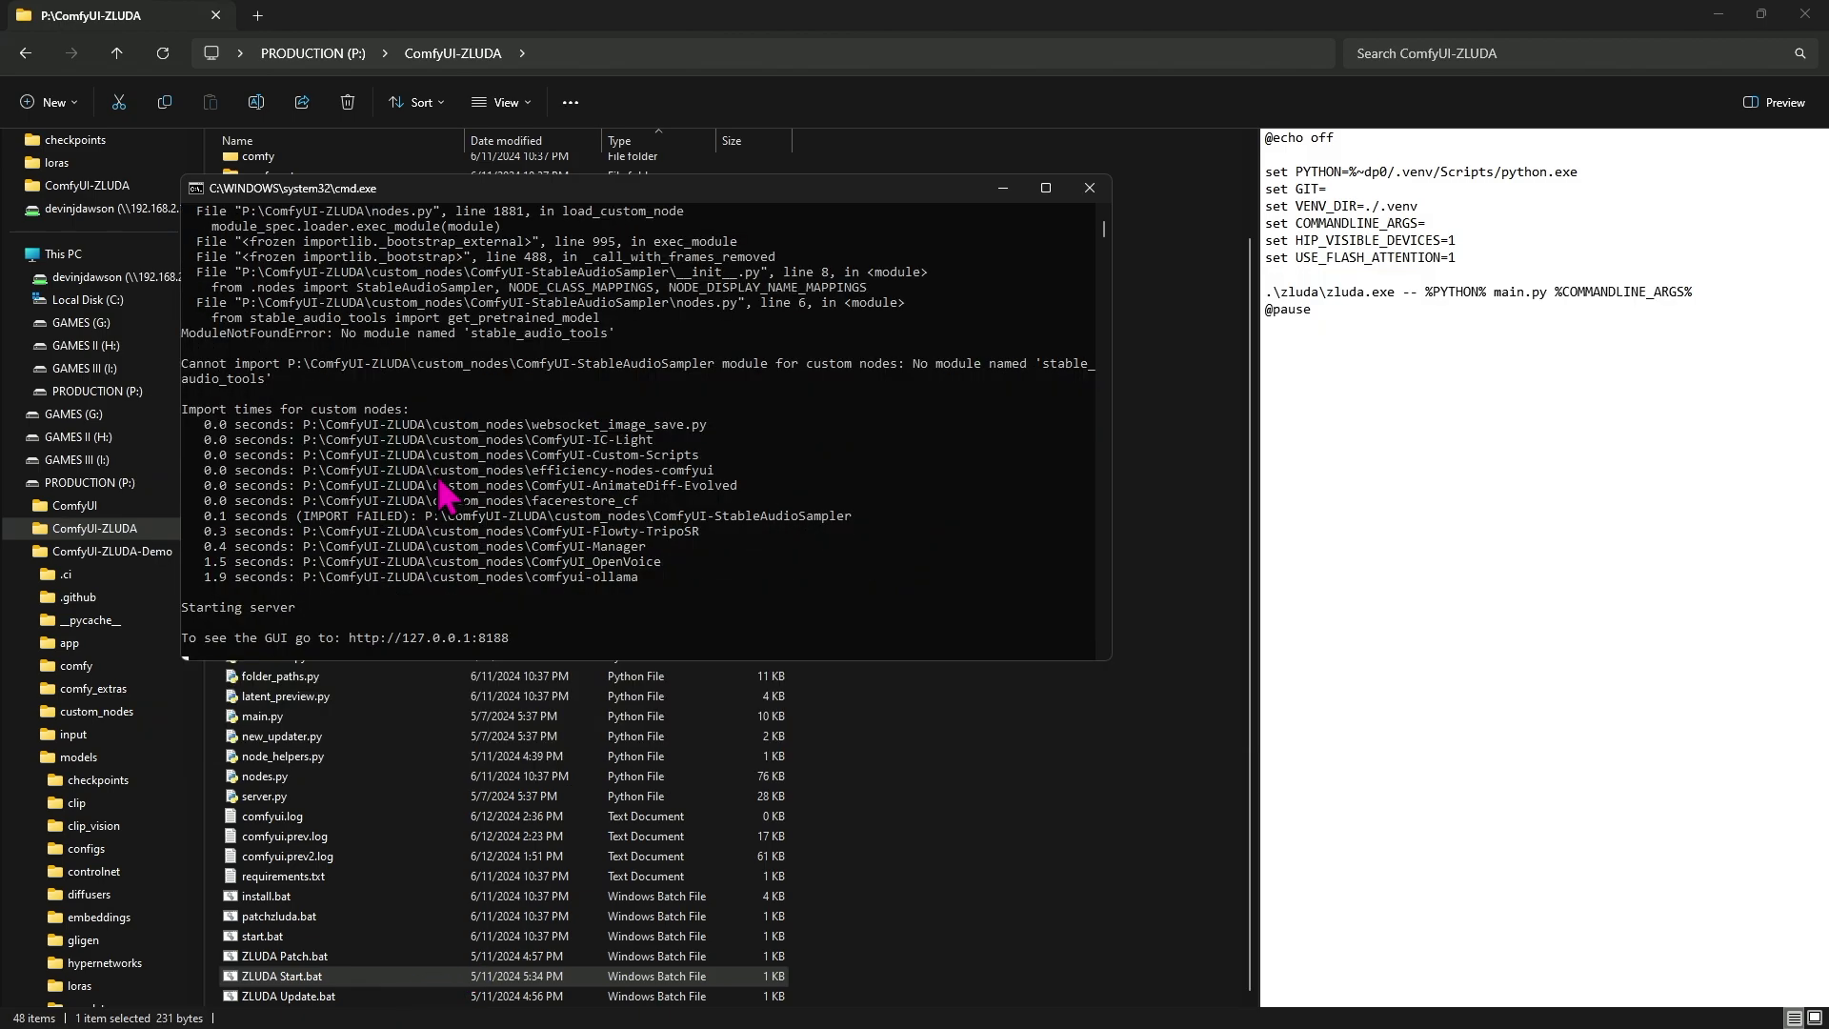
pyautogui.moveTo(531, 638); pyautogui.dragTo(334, 644)
pyautogui.hotkey('ctrl', 'c')
pyautogui.rightClick(362, 660)
pyautogui.hotkey('alt', 'Tab')
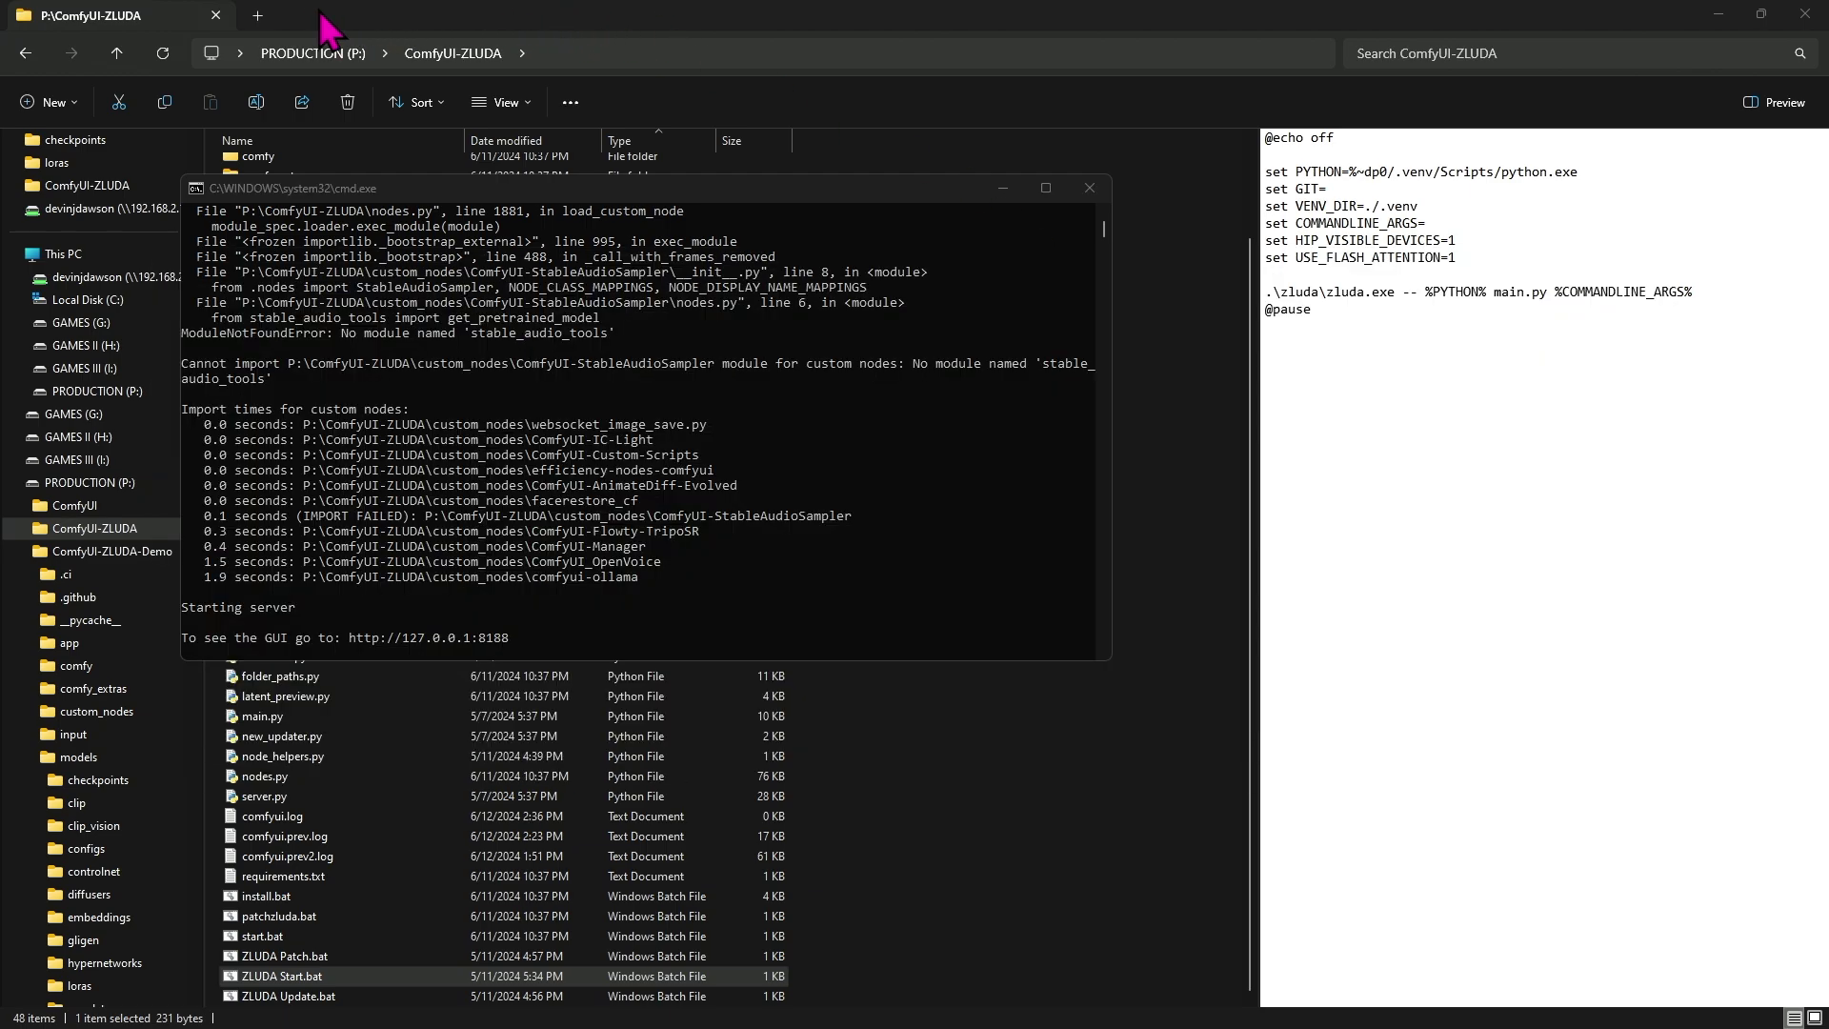
pyautogui.hotkey('alt', 'Tab')
# Load 127.0.0.1:8188 in Firefox to open the ComfyUI interface.
pyautogui.click(1185, 450)
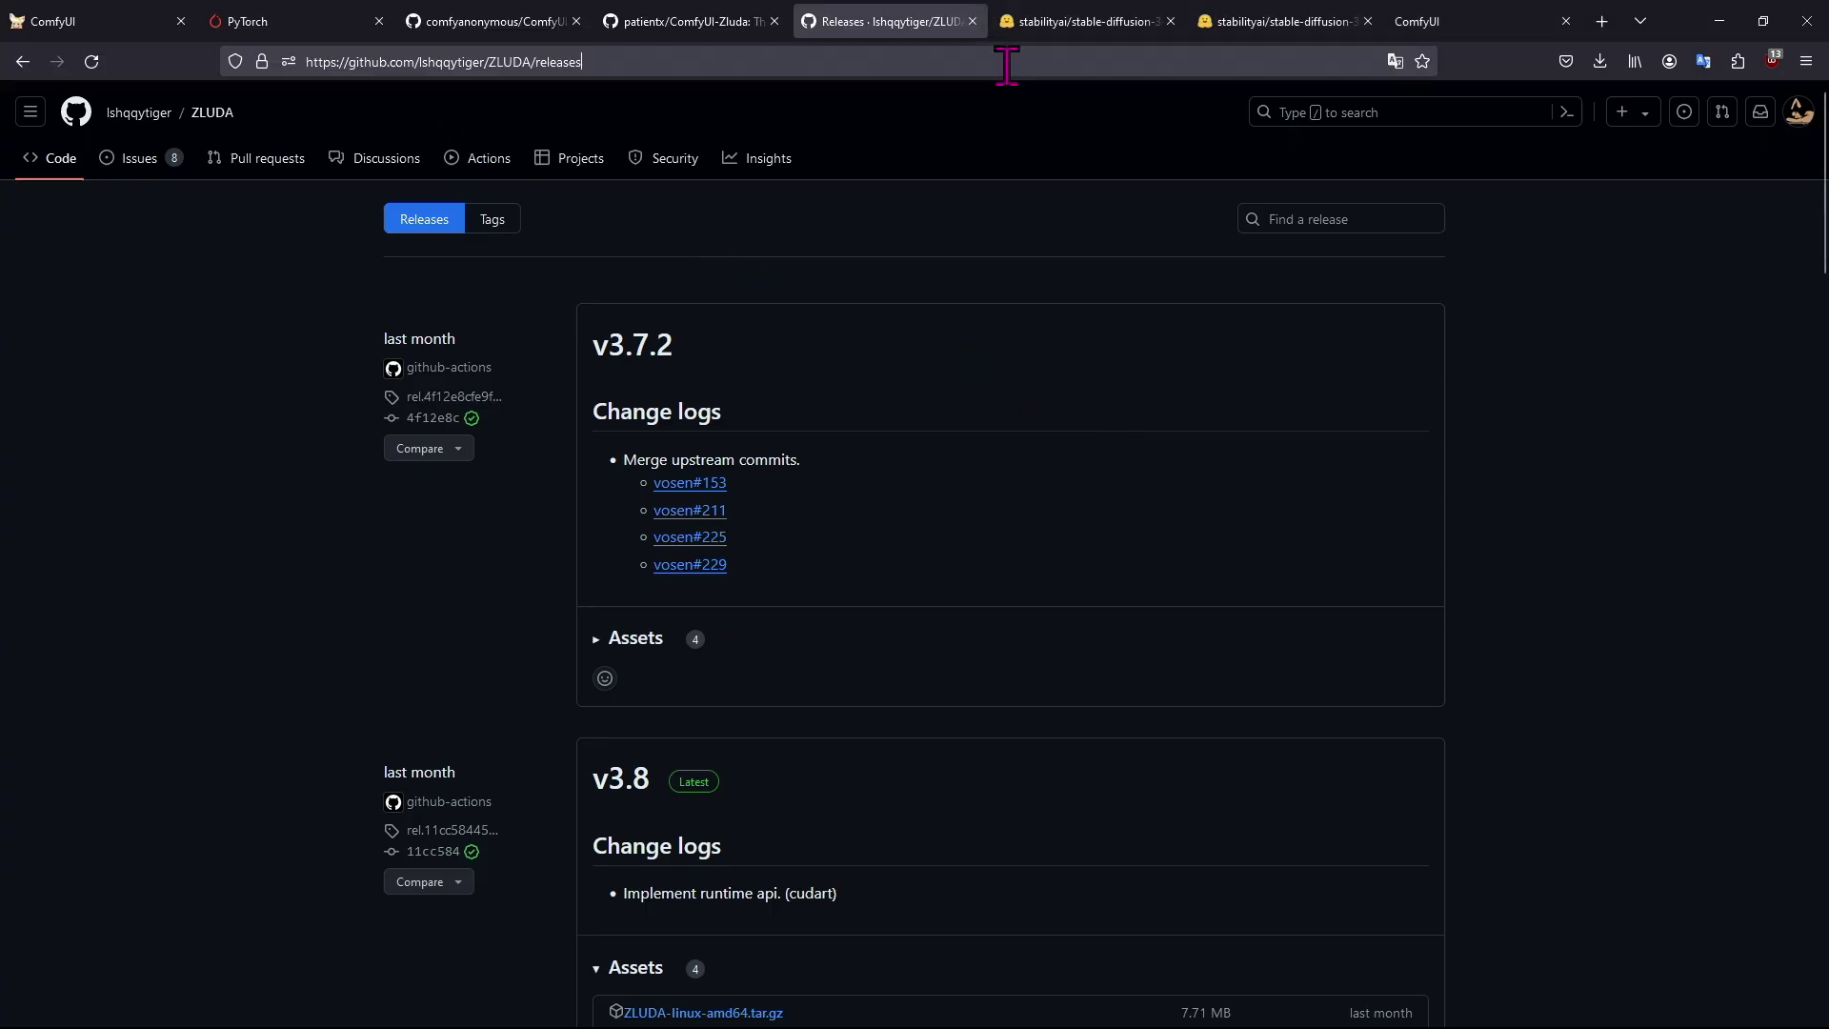
pyautogui.click(1045, 62)
pyautogui.hotkey('ctrl', 'v')
pyautogui.press('Return')
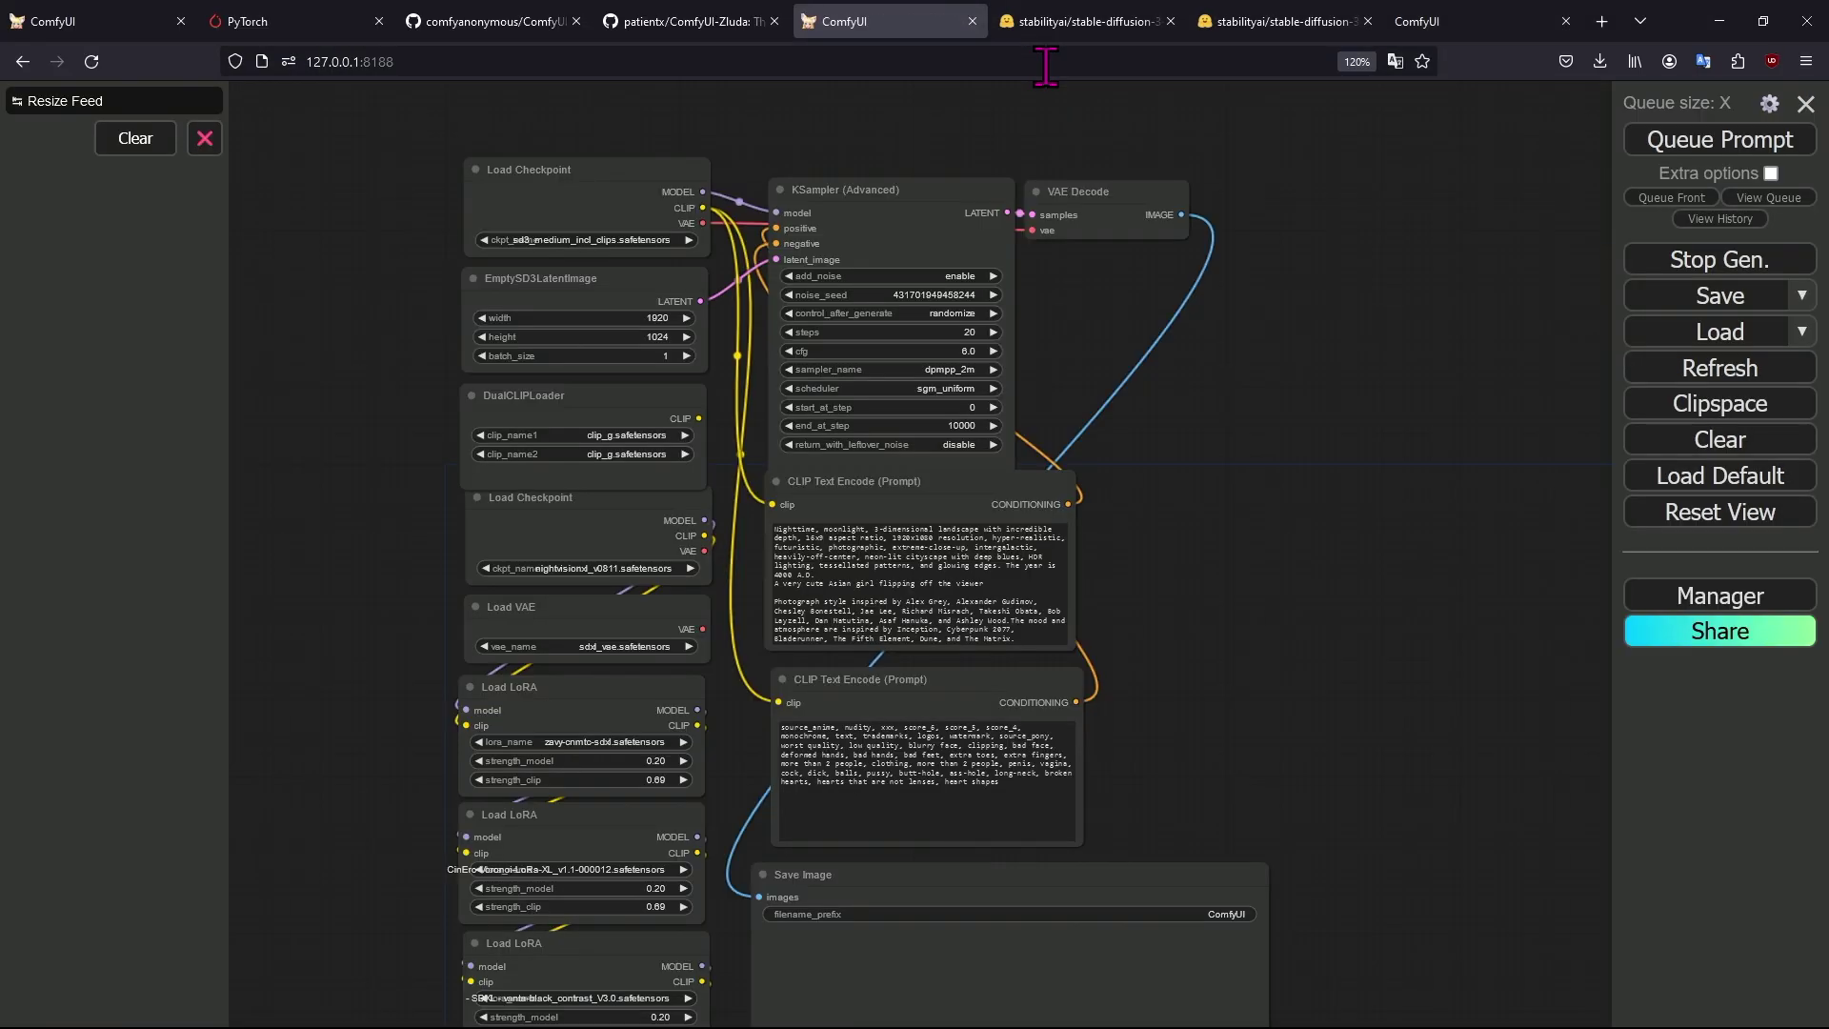
# Check that Load Checkpoint's ckpt_name is sd3_medium_incl_clips.safetensors.
pyautogui.scroll(-4, 1323, 415)
pyautogui.scroll(7, 1328, 457)
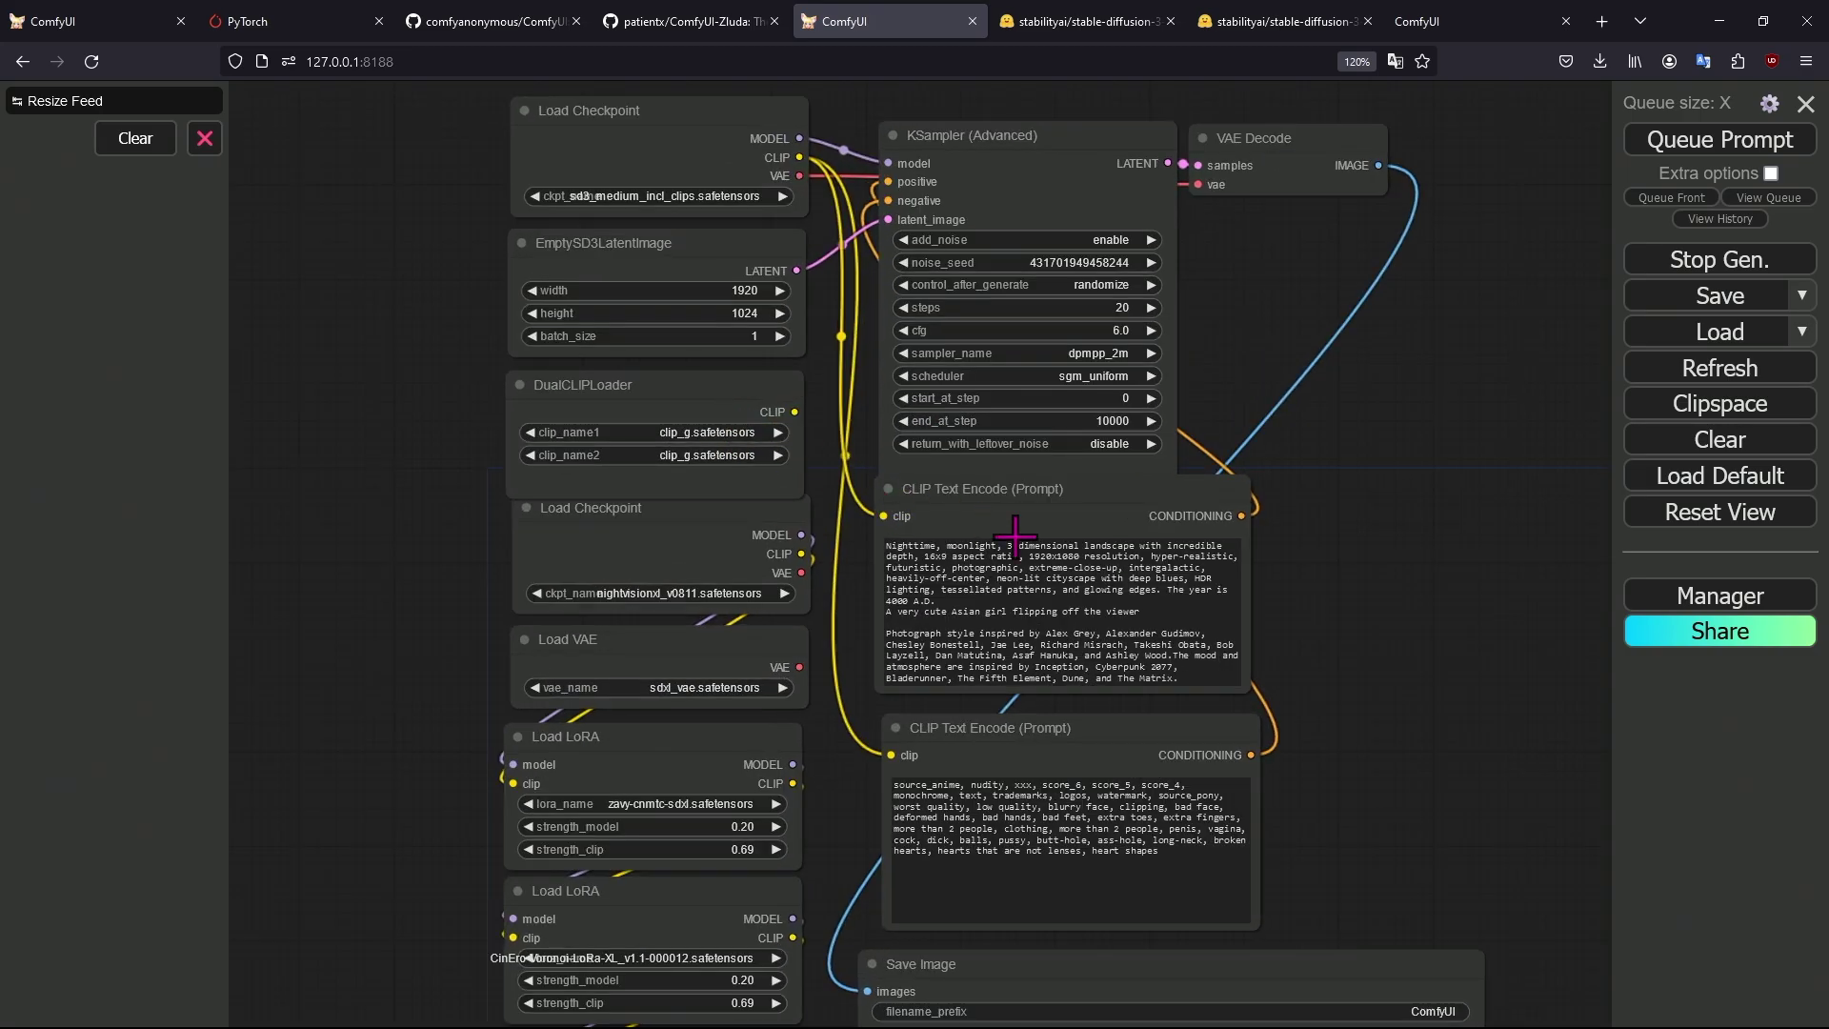
pyautogui.scroll(-2, 1343, 571)
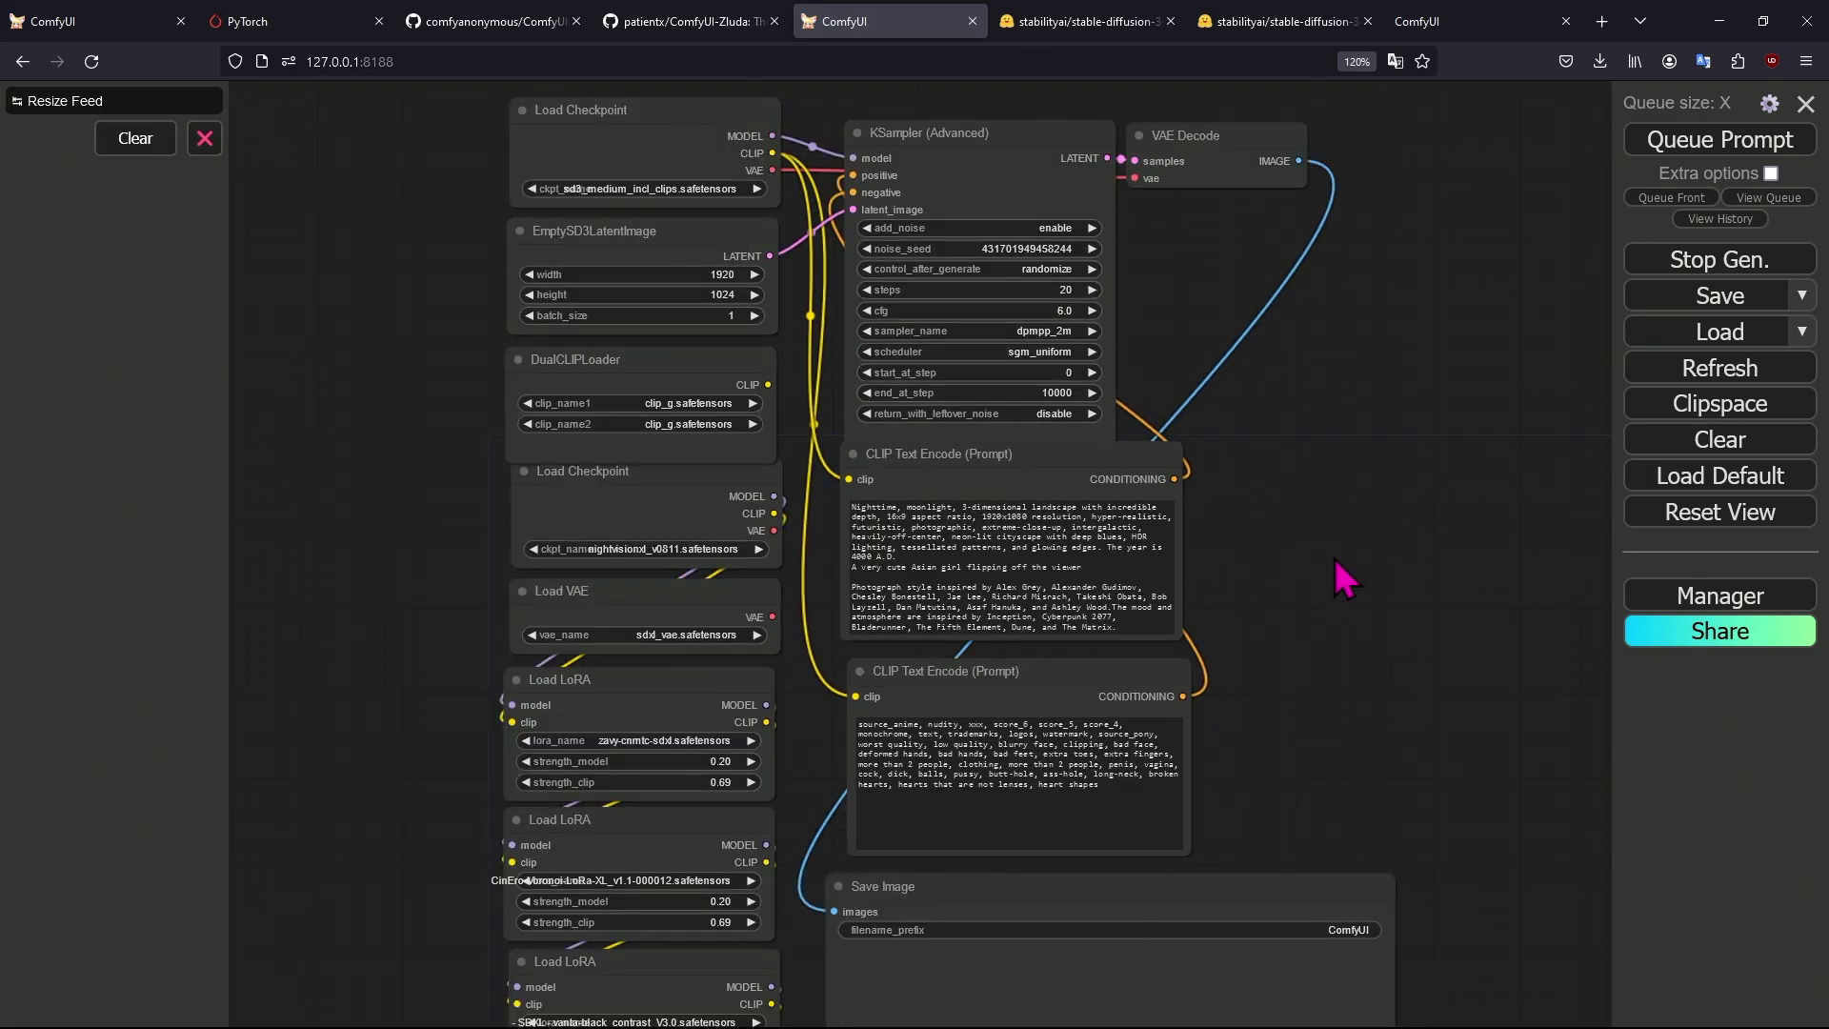
pyautogui.moveTo(1339, 562); pyautogui.dragTo(1306, 665)
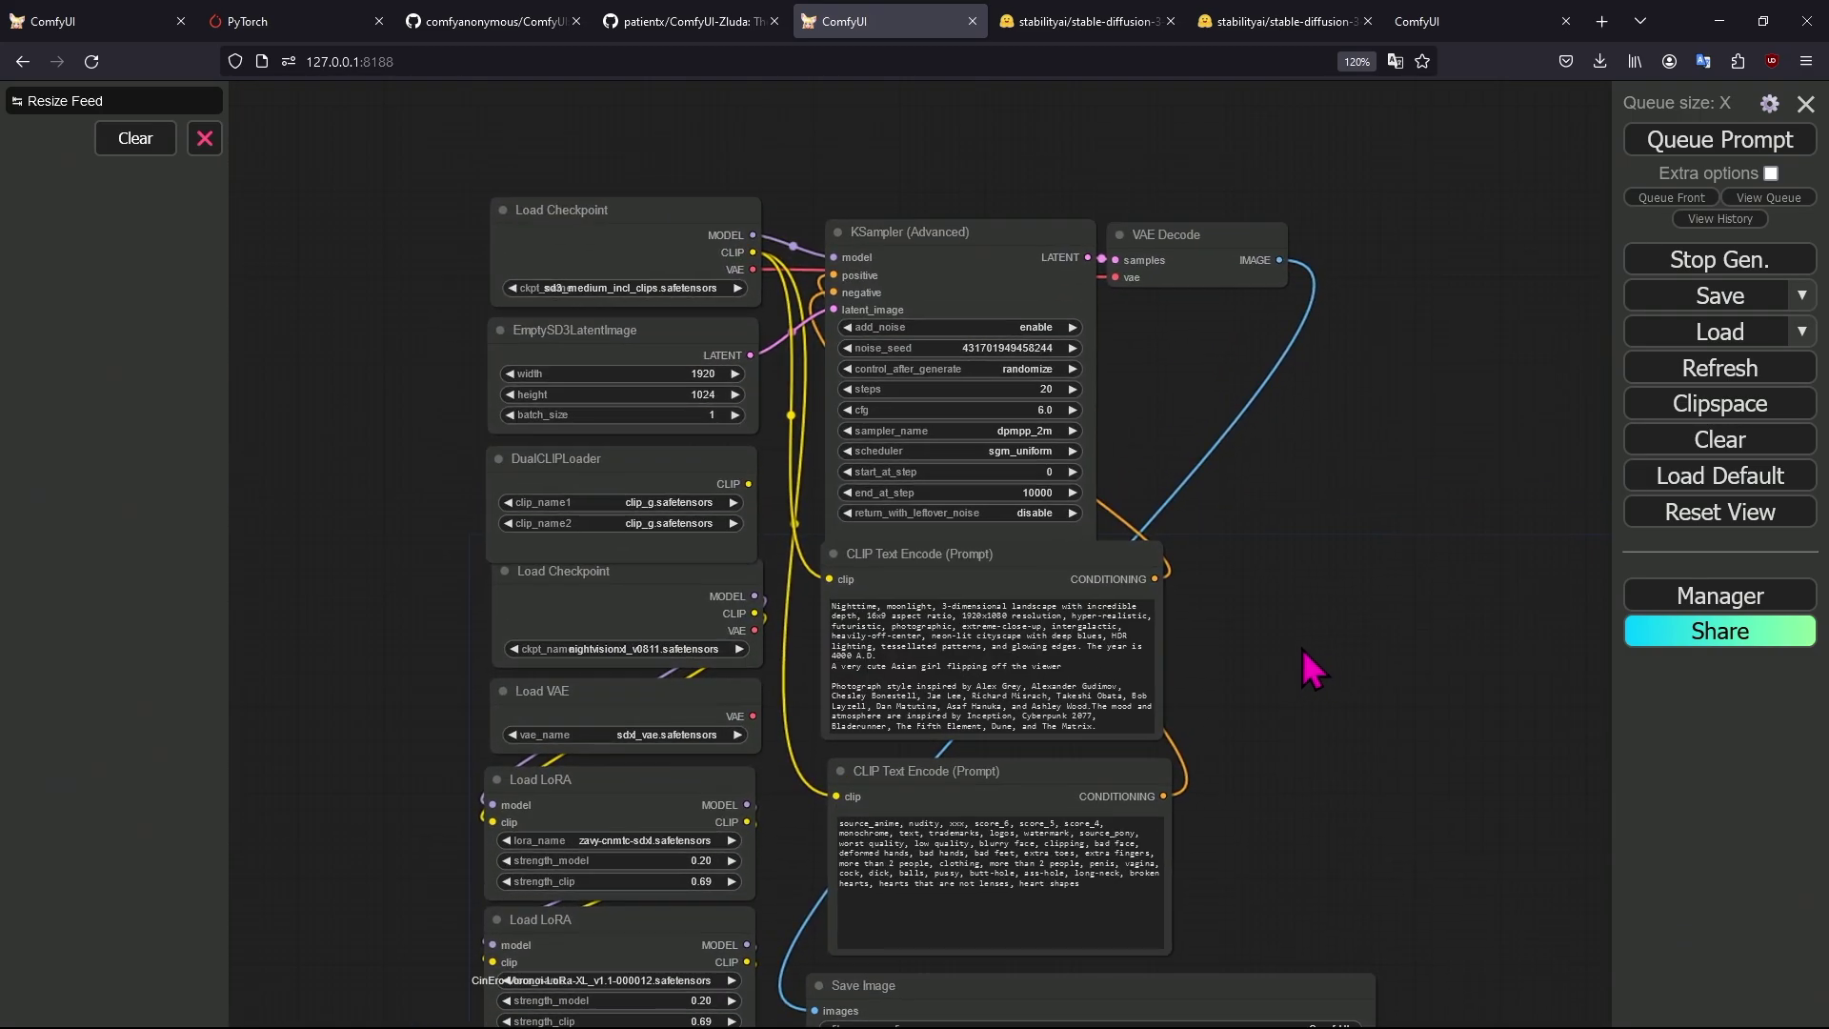
pyautogui.click(649, 285)
pyautogui.click(652, 287)
pyautogui.click(633, 287)
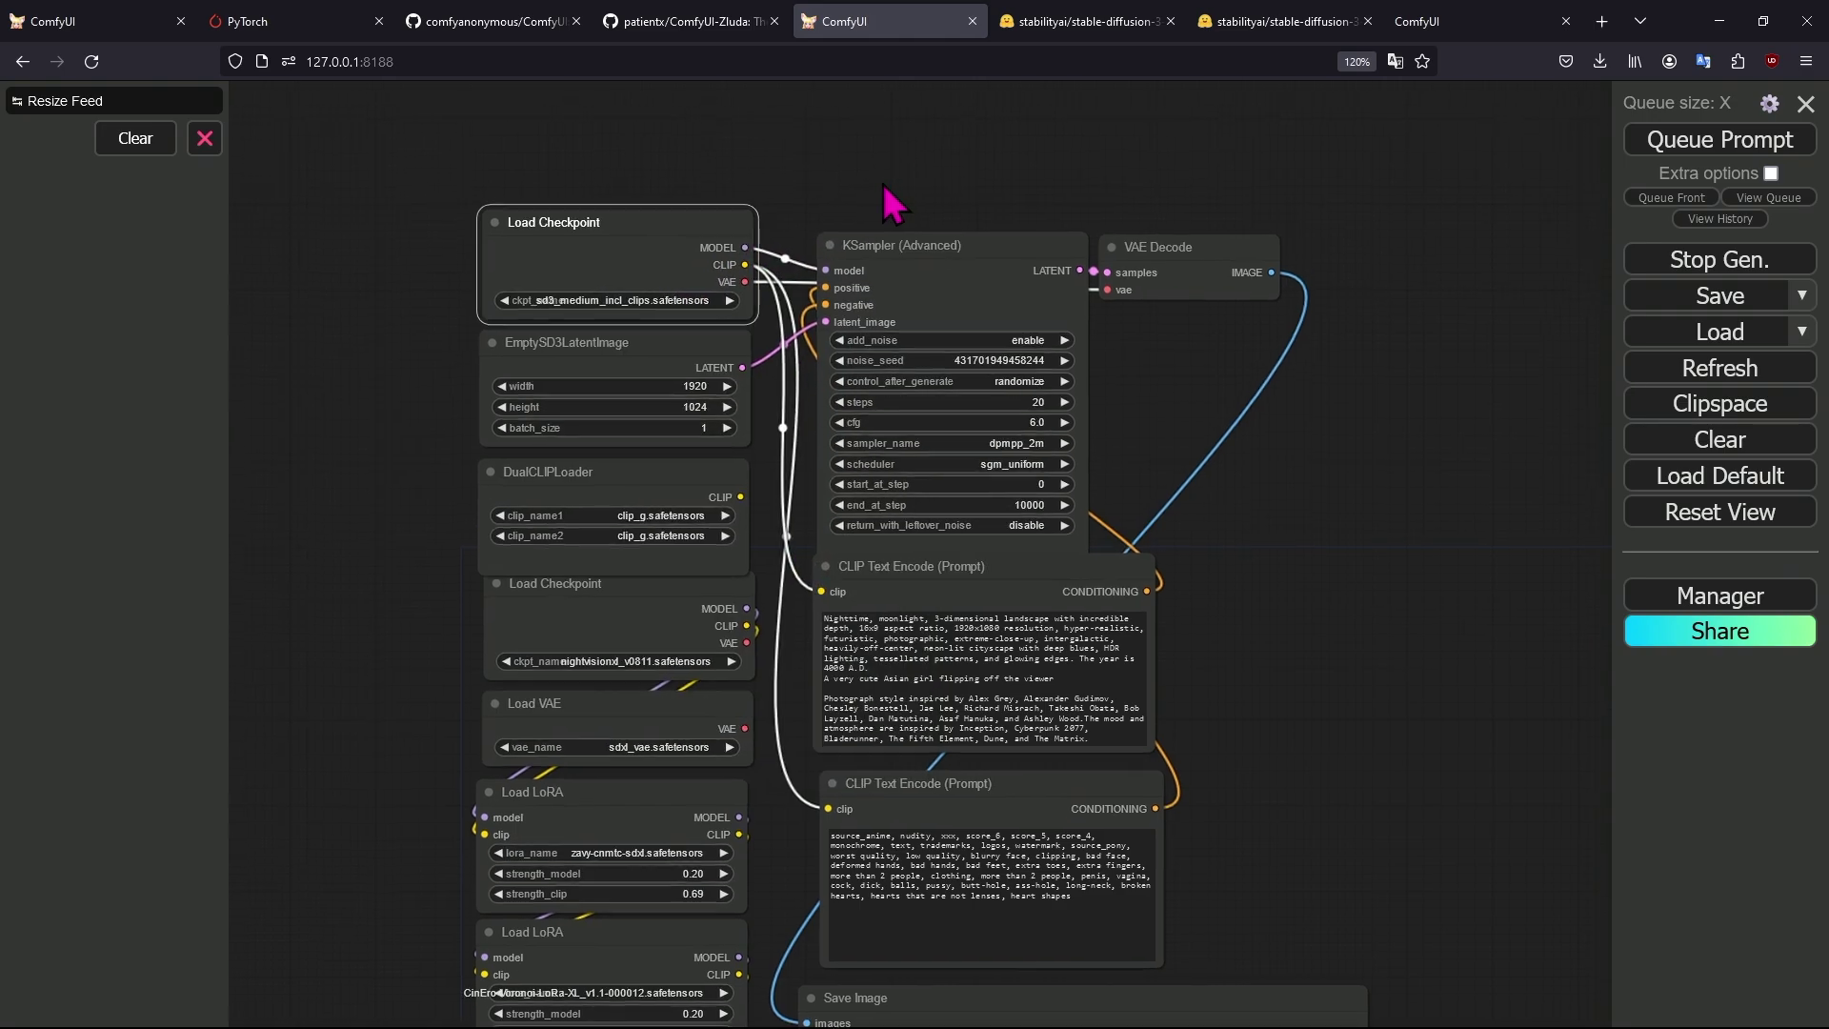
# Leave the checkpoint unchanged and inspect the positive prompt text.
pyautogui.moveTo(882, 185); pyautogui.dragTo(815, 225)
pyautogui.click(631, 329)
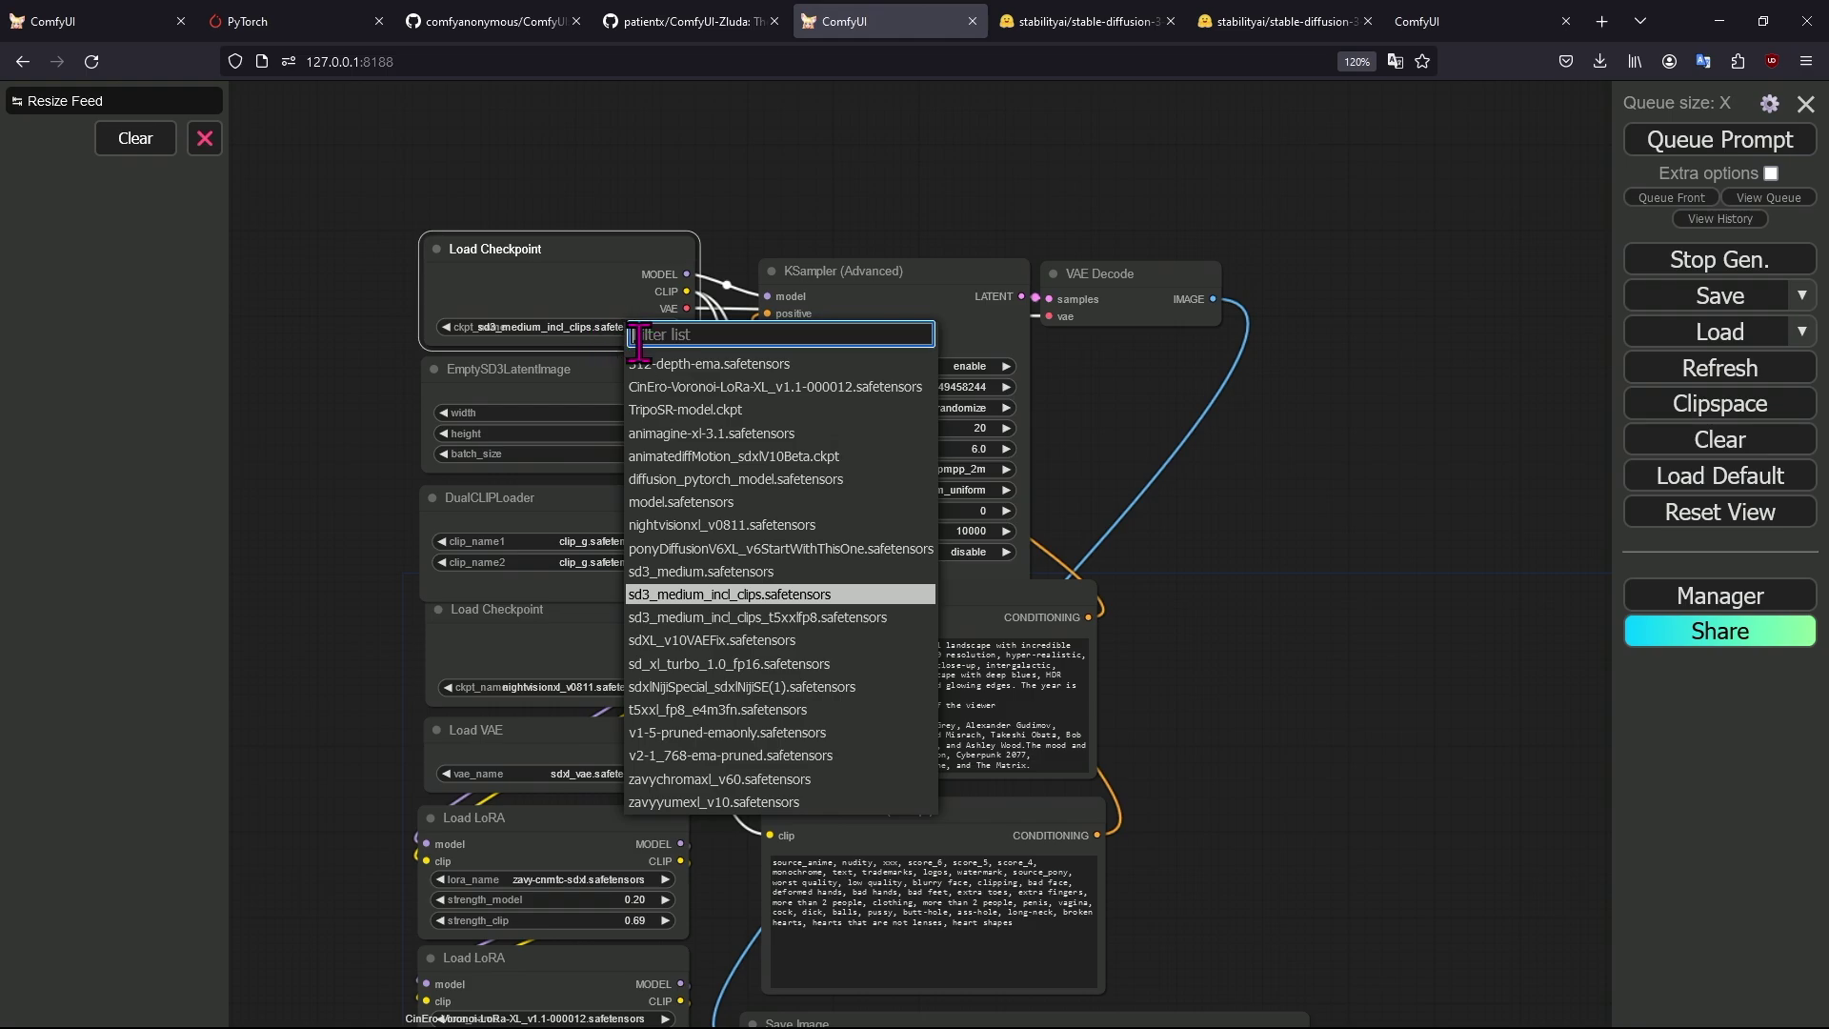
pyautogui.click(576, 327)
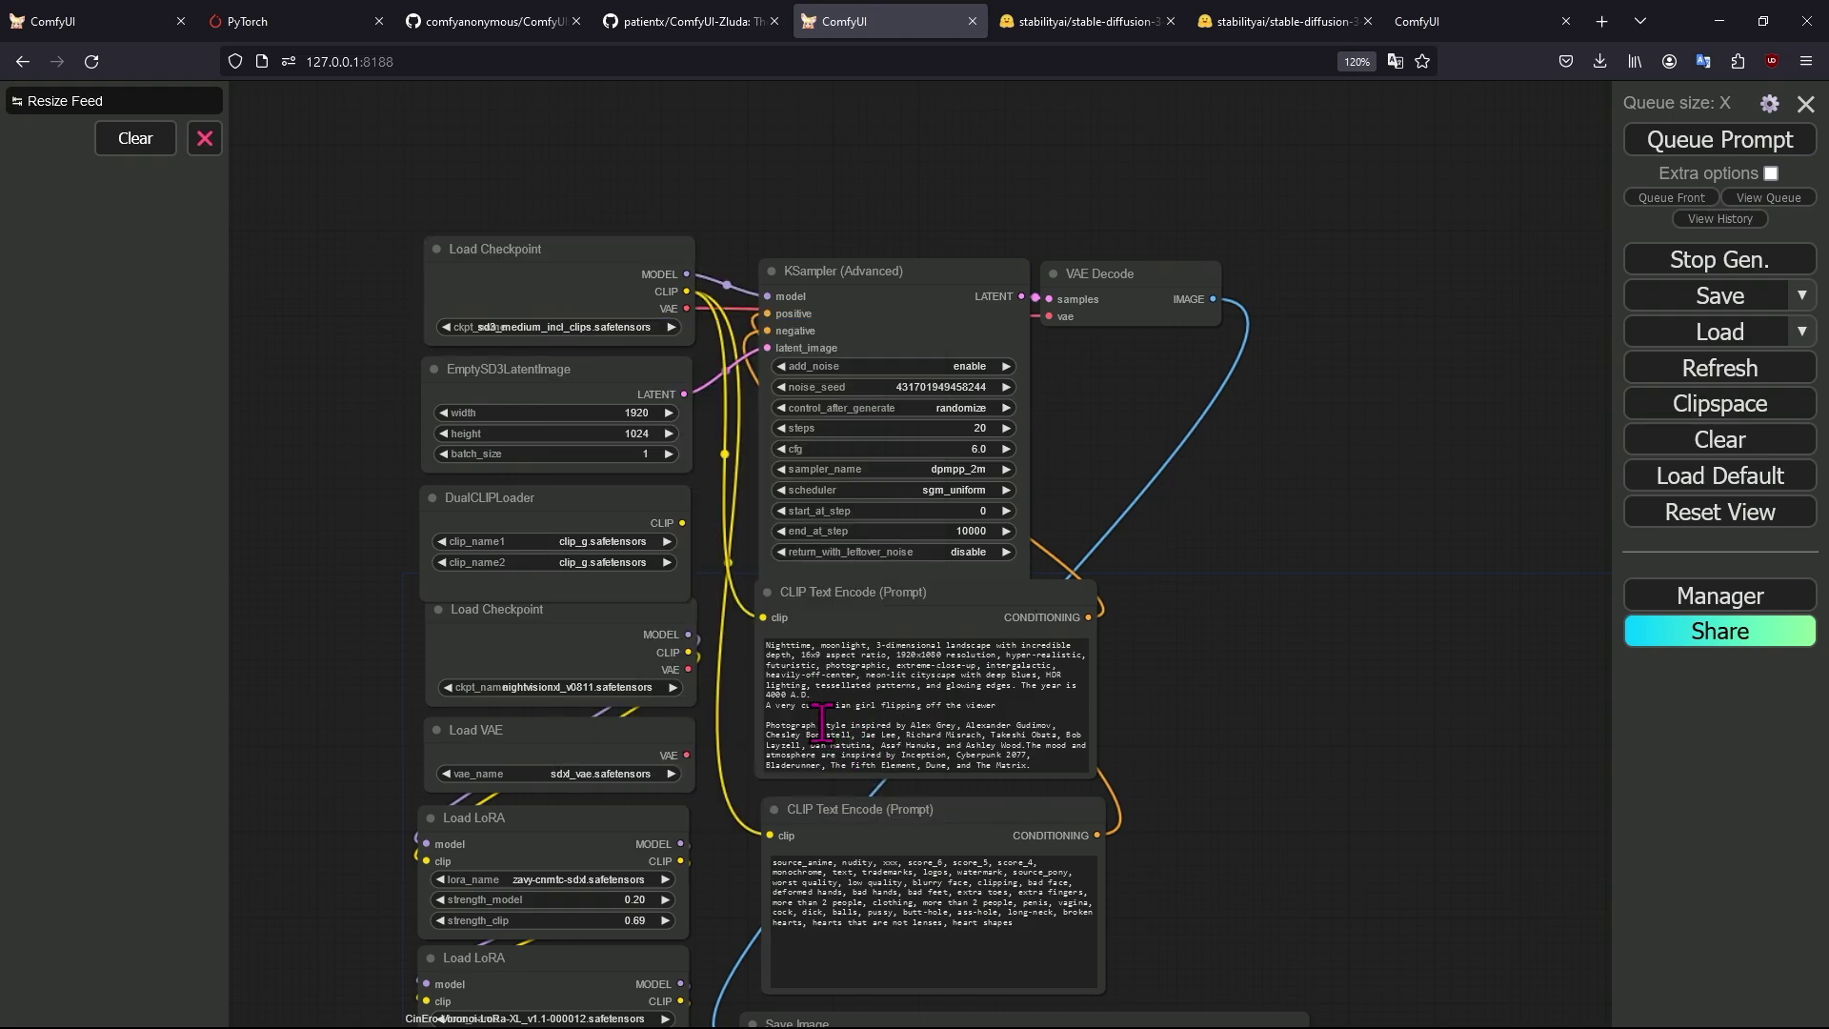
pyautogui.click(999, 713)
# Queue the workflow and watch the SD3 sampling progress in the console.
pyautogui.click(1705, 143)
pyautogui.hotkey('alt', 'Tab')
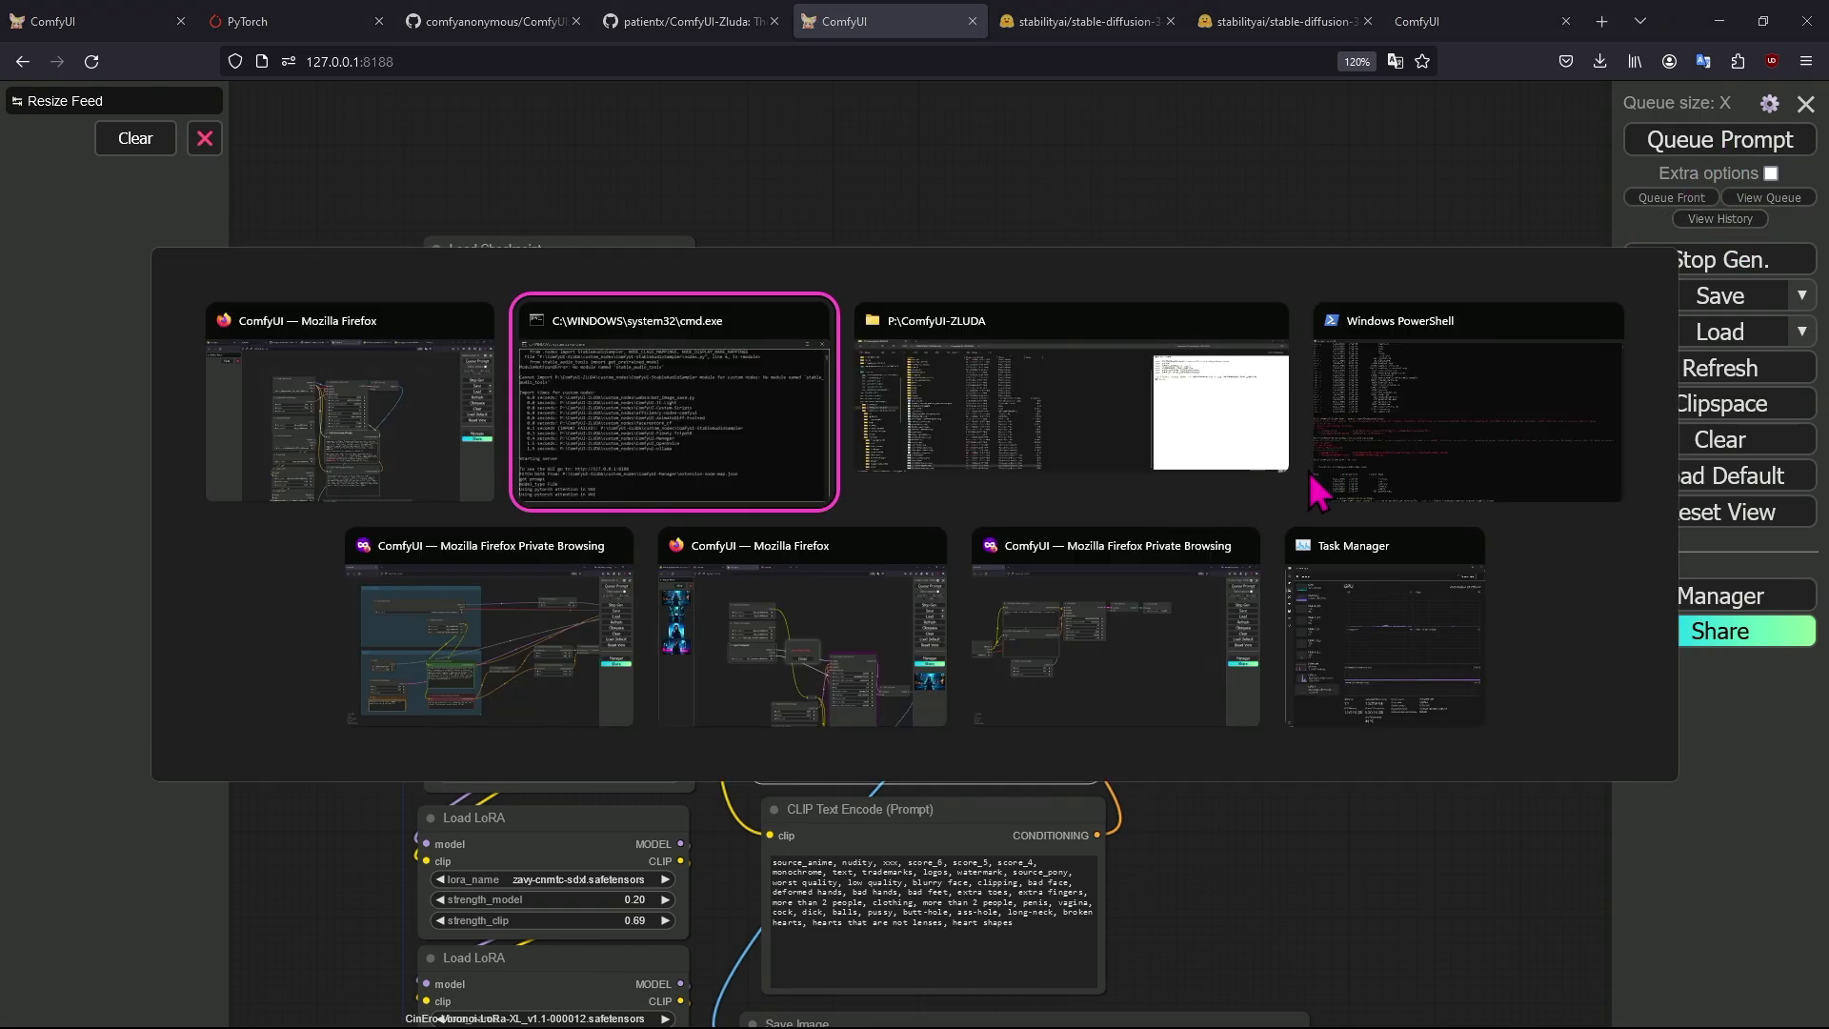
pyautogui.click(713, 465)
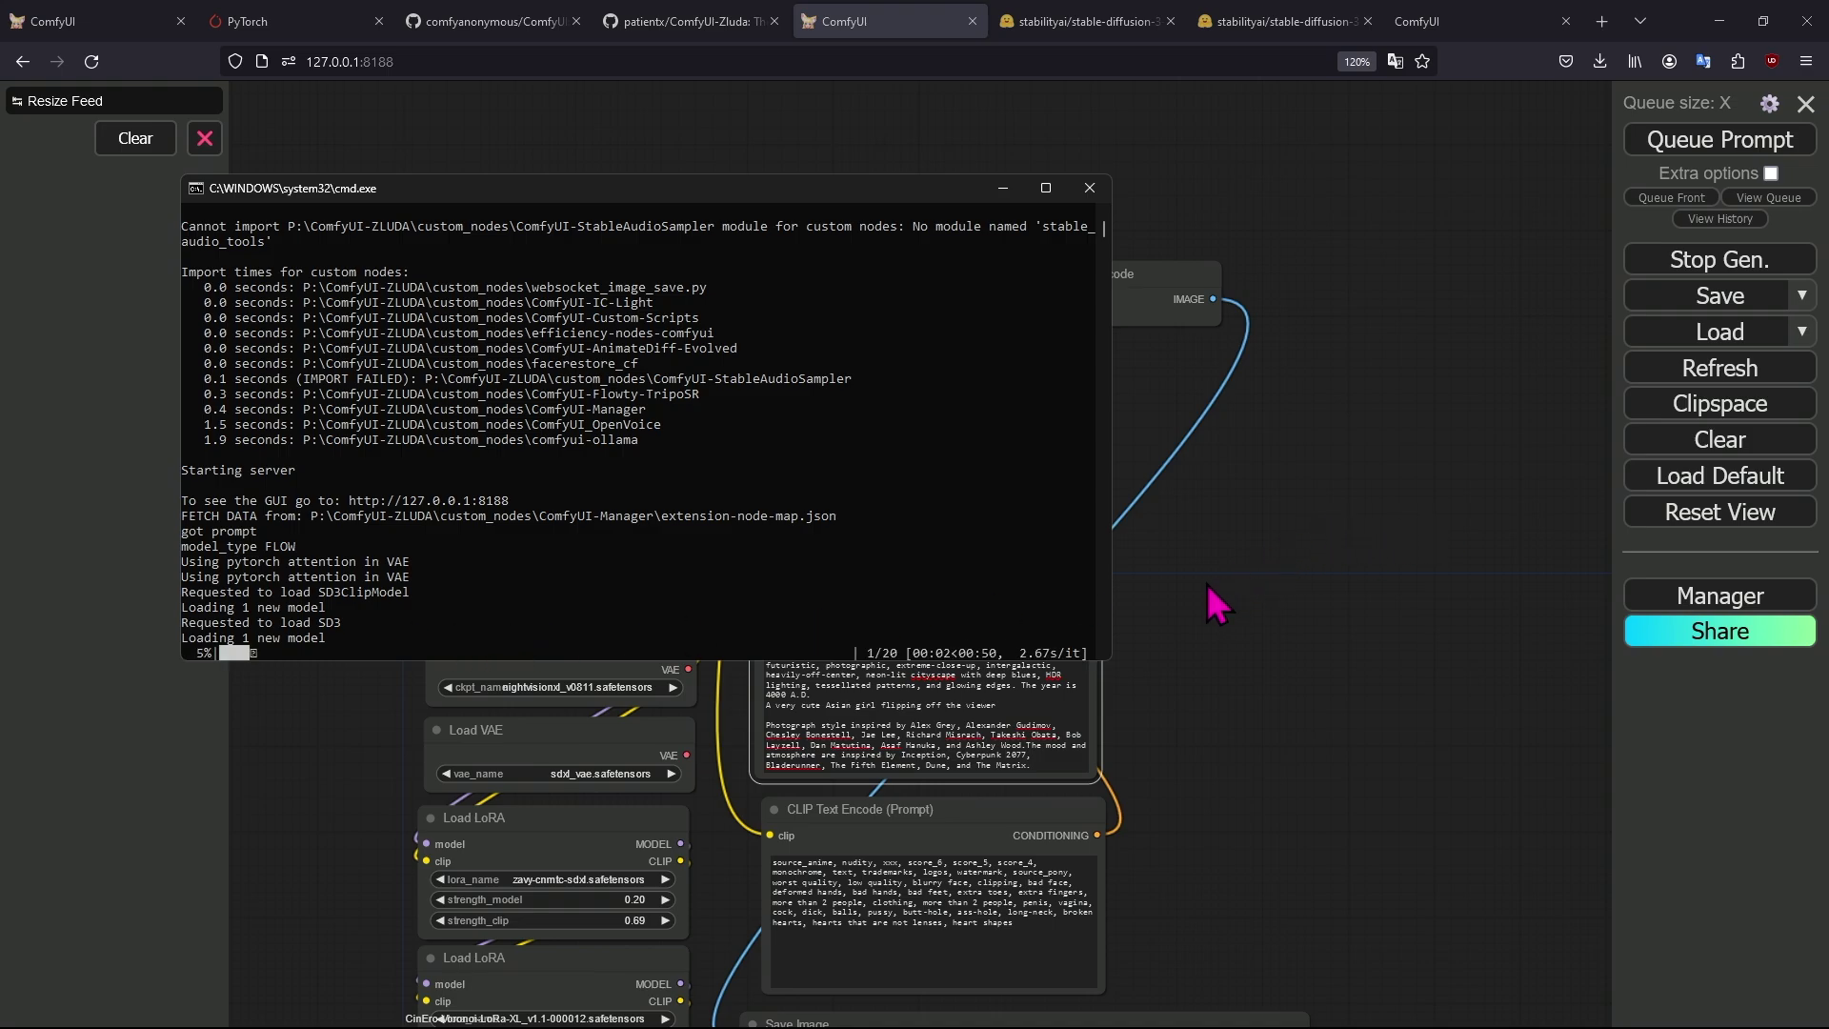
# Zoom out the graph and drag the DualCLIPLoader node to the top of the canvas.
pyautogui.click(1229, 667)
pyautogui.scroll(-5, 1213, 523)
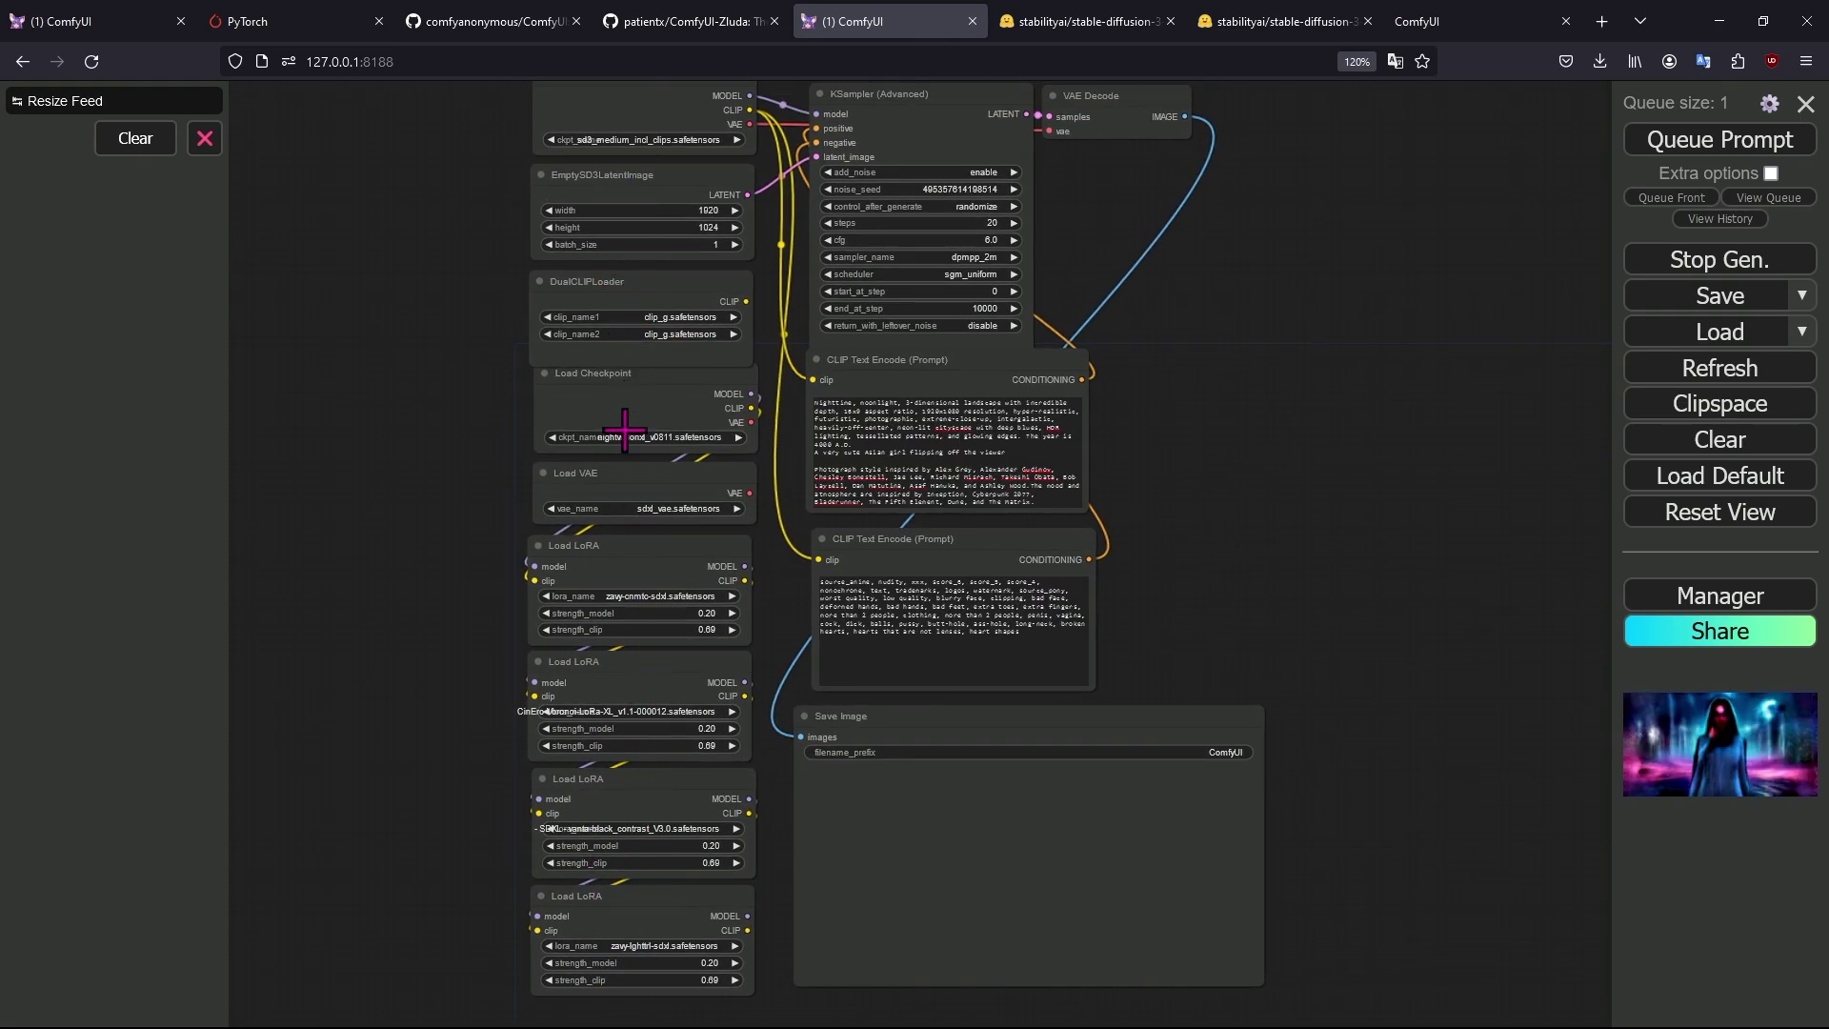
pyautogui.scroll(2, 1381, 438)
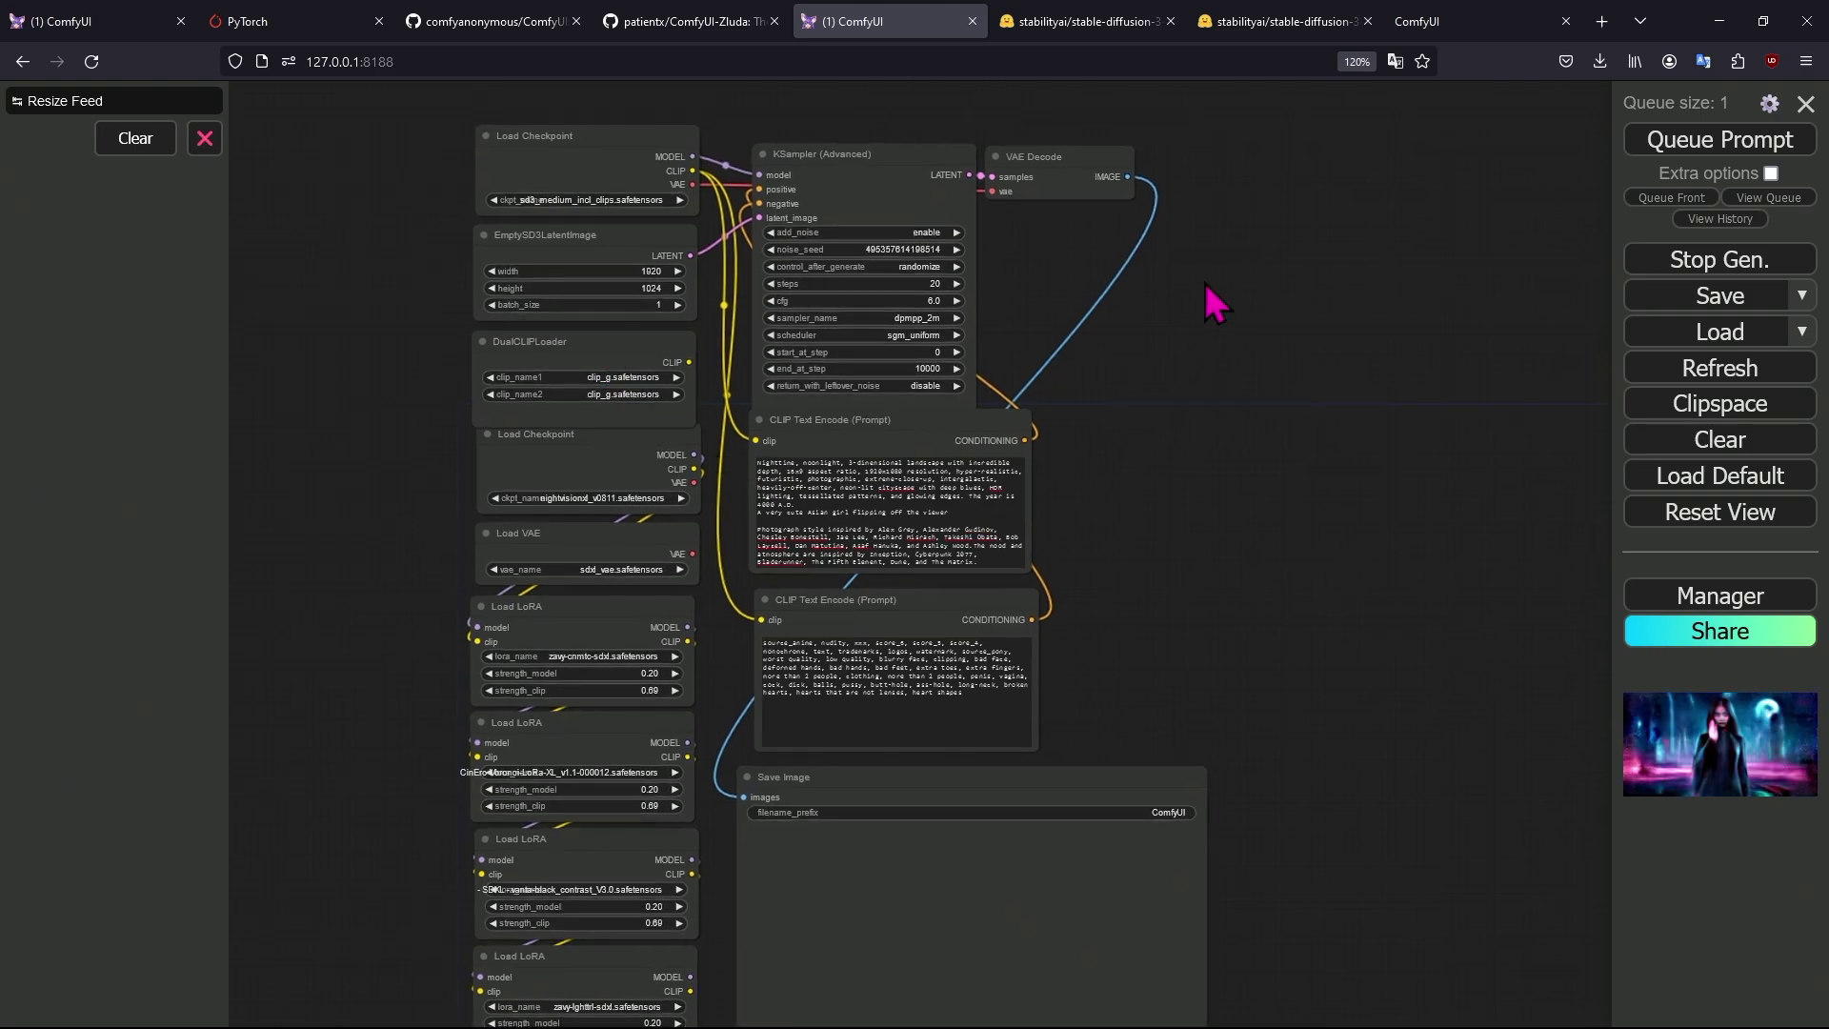
pyautogui.scroll(3, 1248, 400)
pyautogui.scroll(1, 1257, 511)
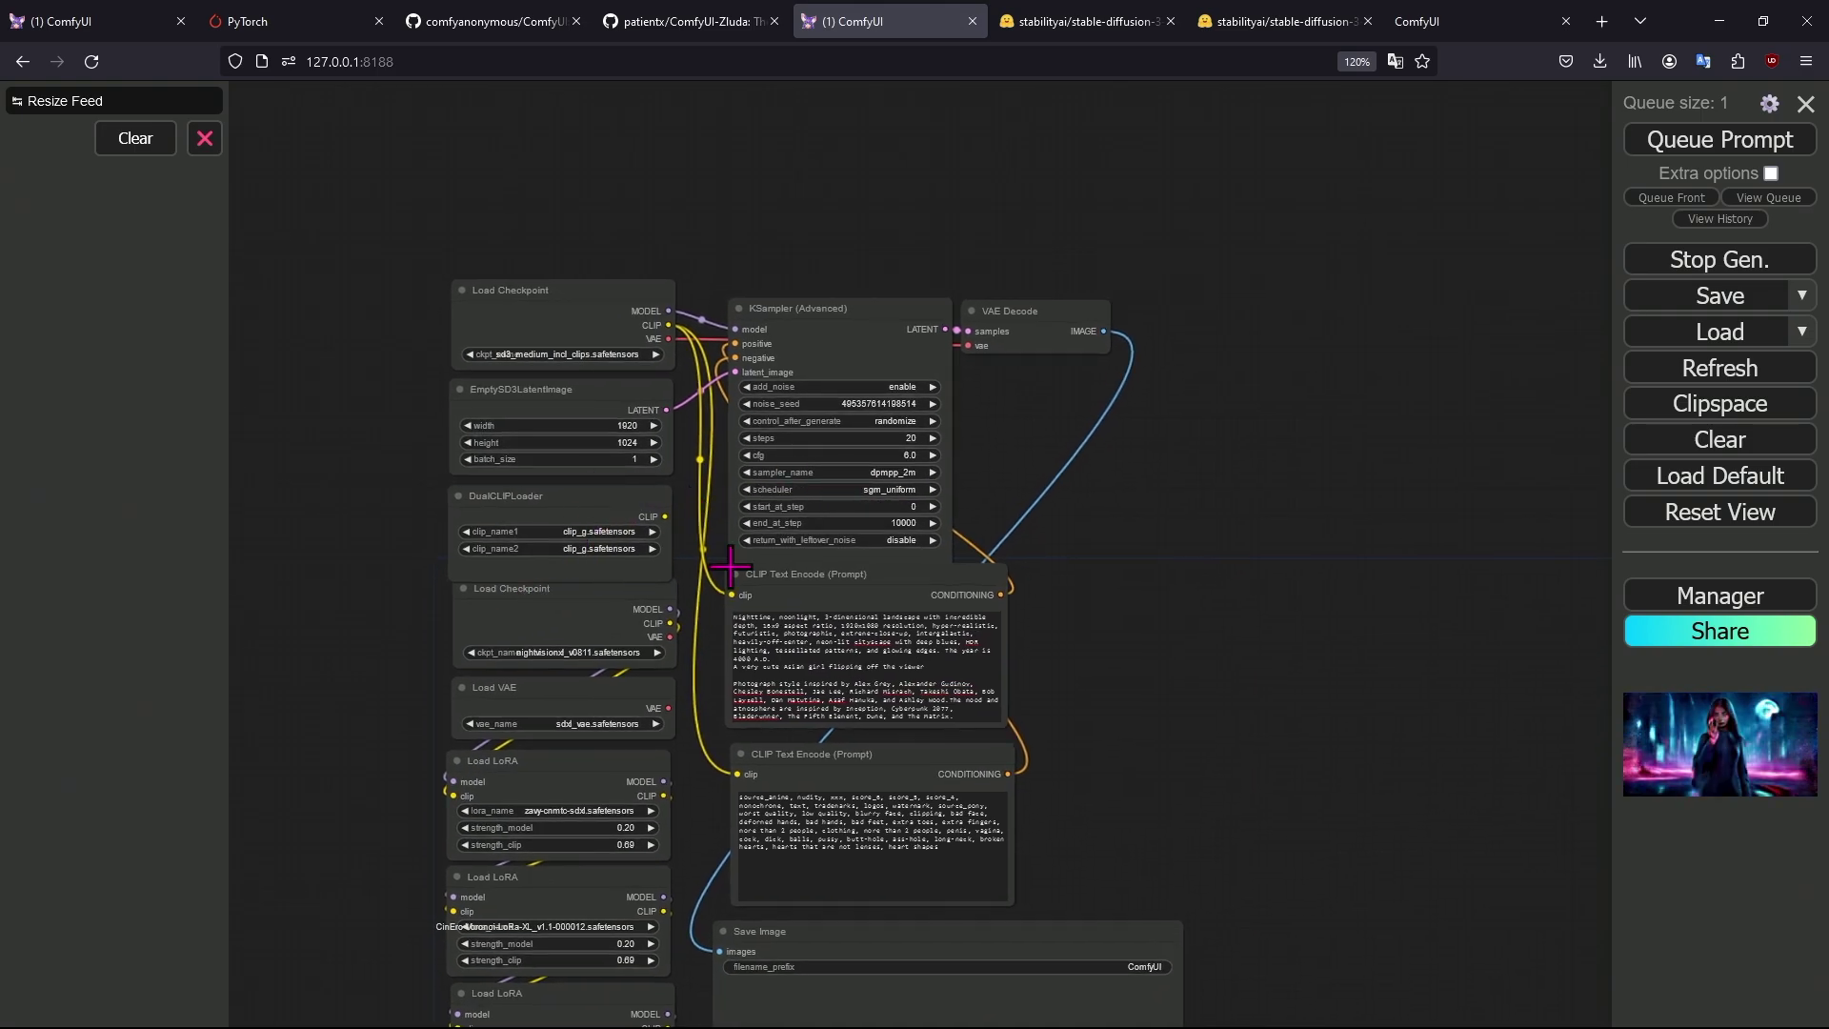
pyautogui.moveTo(594, 514); pyautogui.dragTo(591, 162)
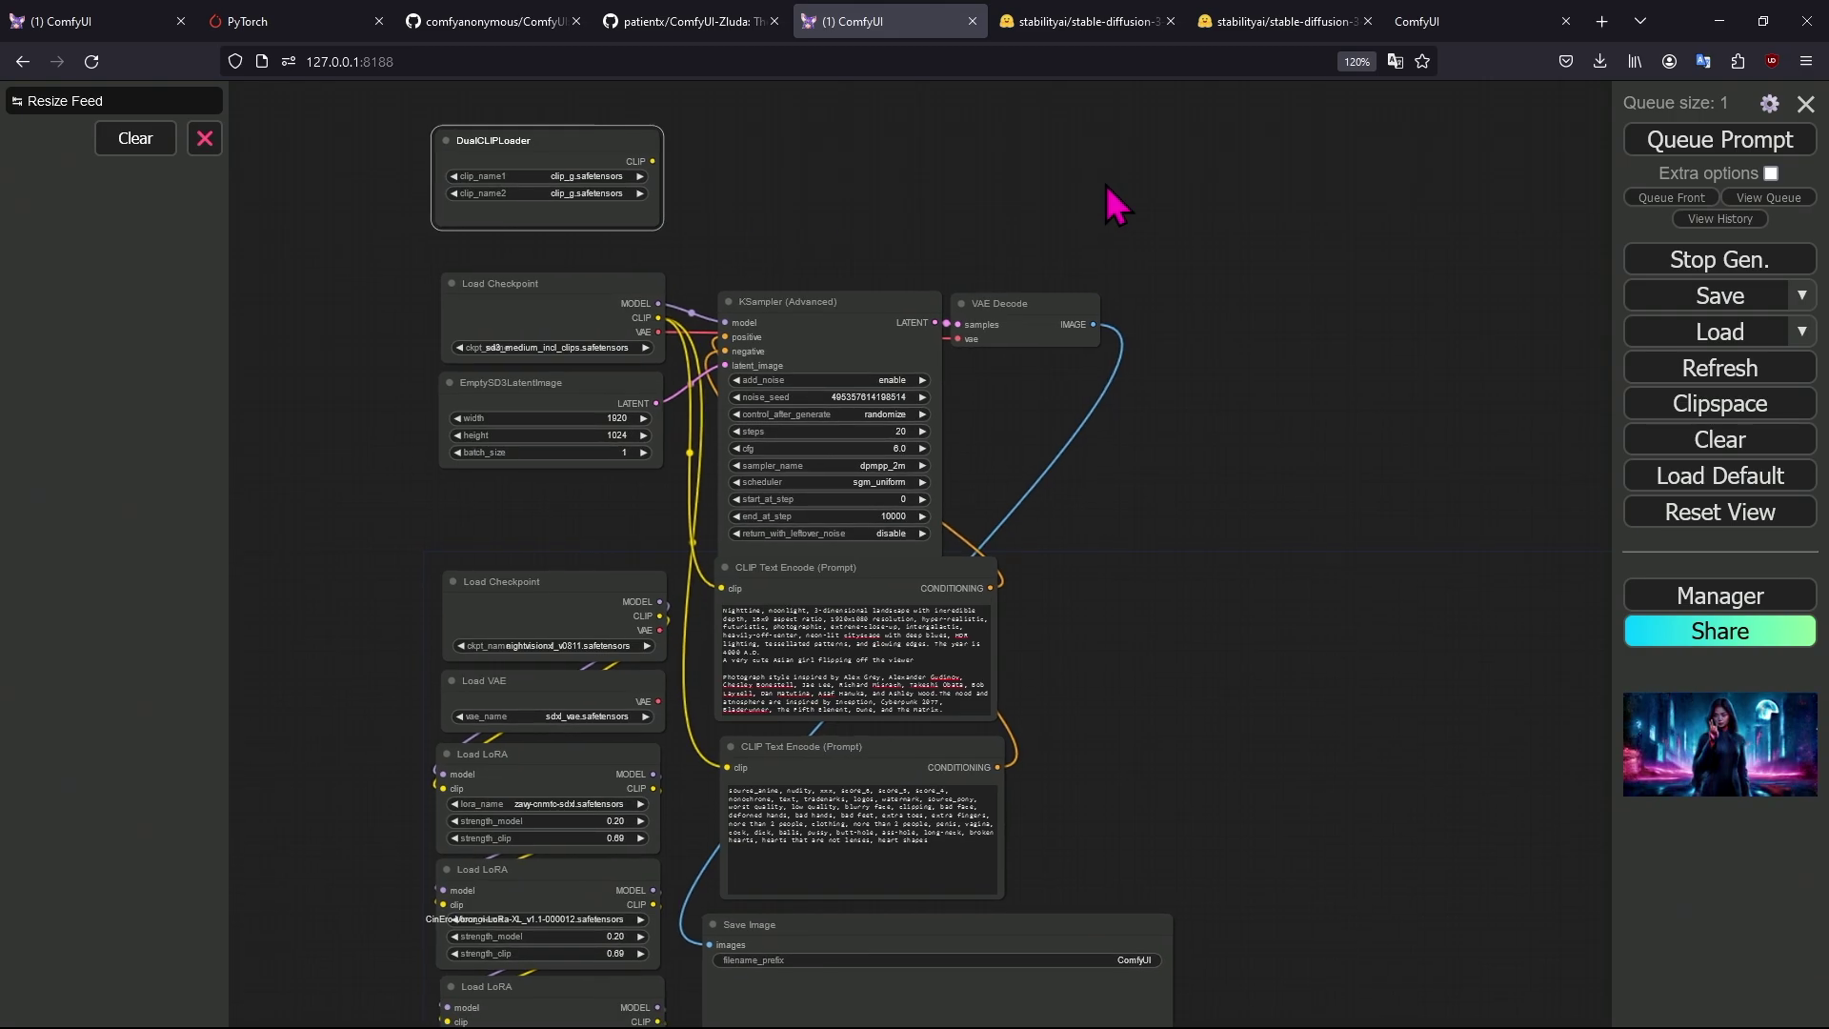
# Add a TripleCLIPLoader node from Add Node > advanced > loaders.
pyautogui.moveTo(1105, 191); pyautogui.dragTo(1072, 273)
pyautogui.rightClick(655, 223)
pyautogui.click(738, 221)
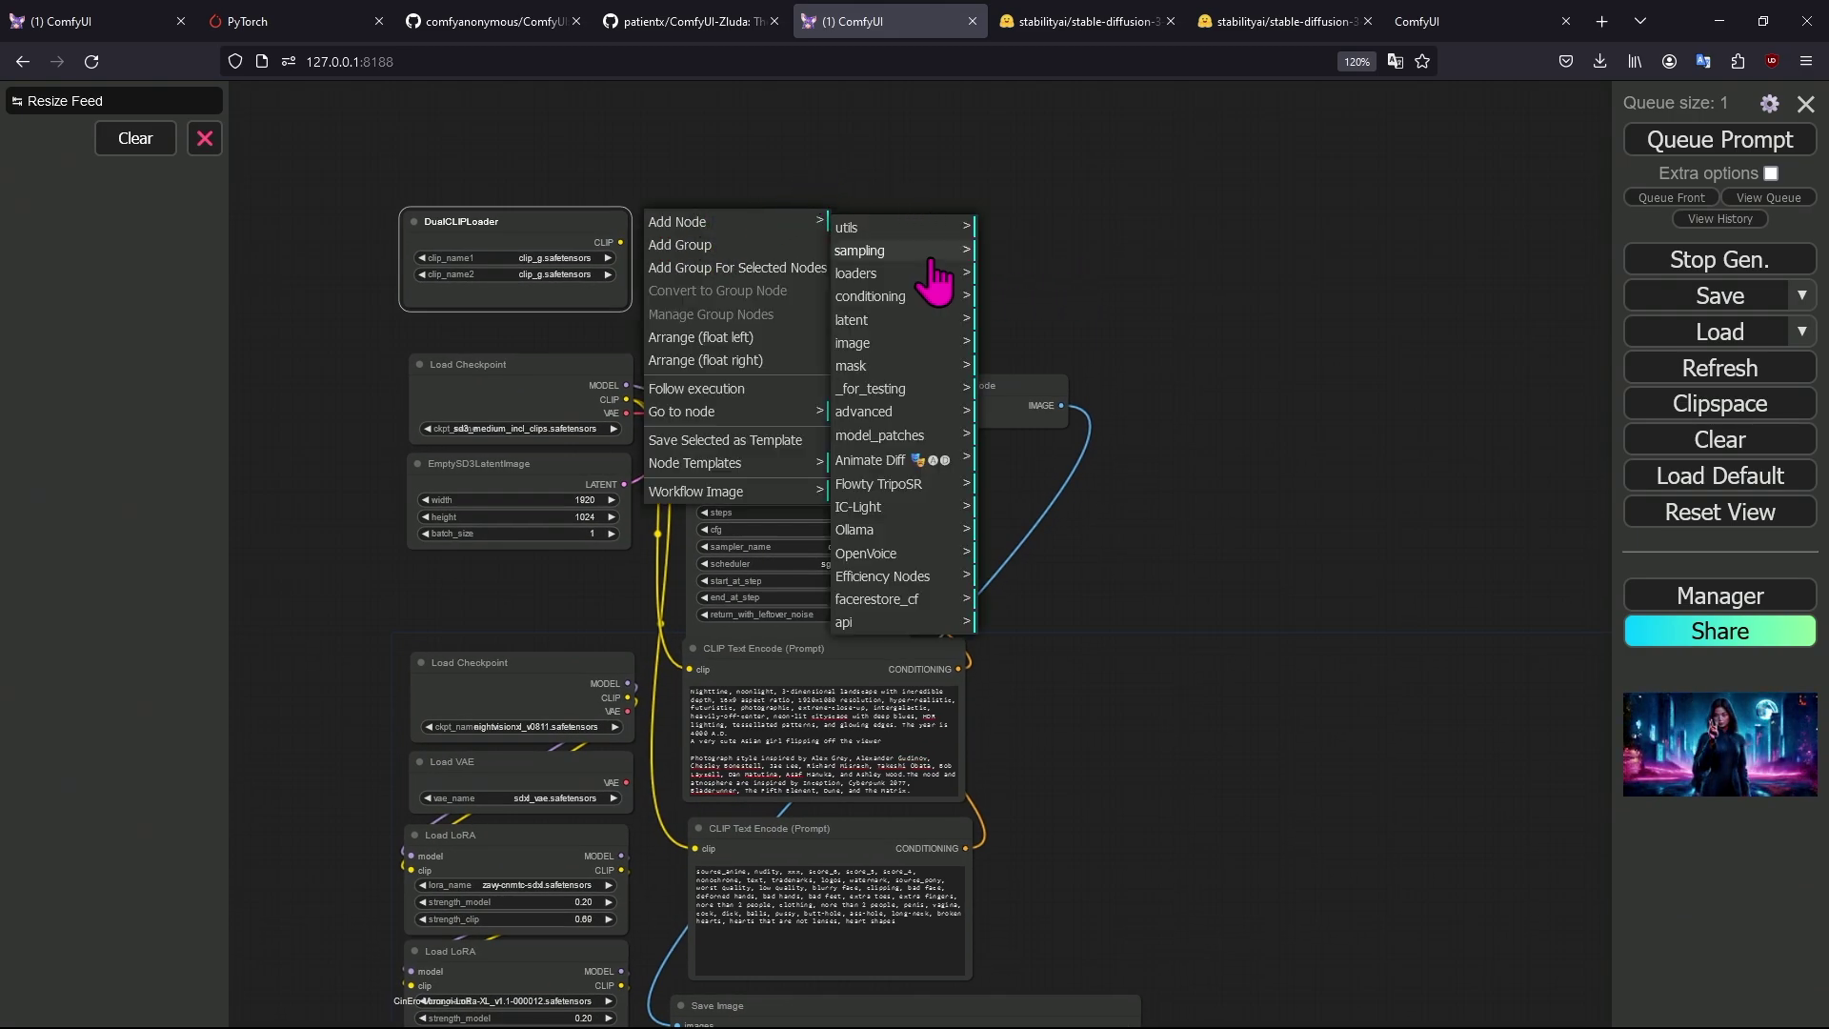
pyautogui.click(915, 413)
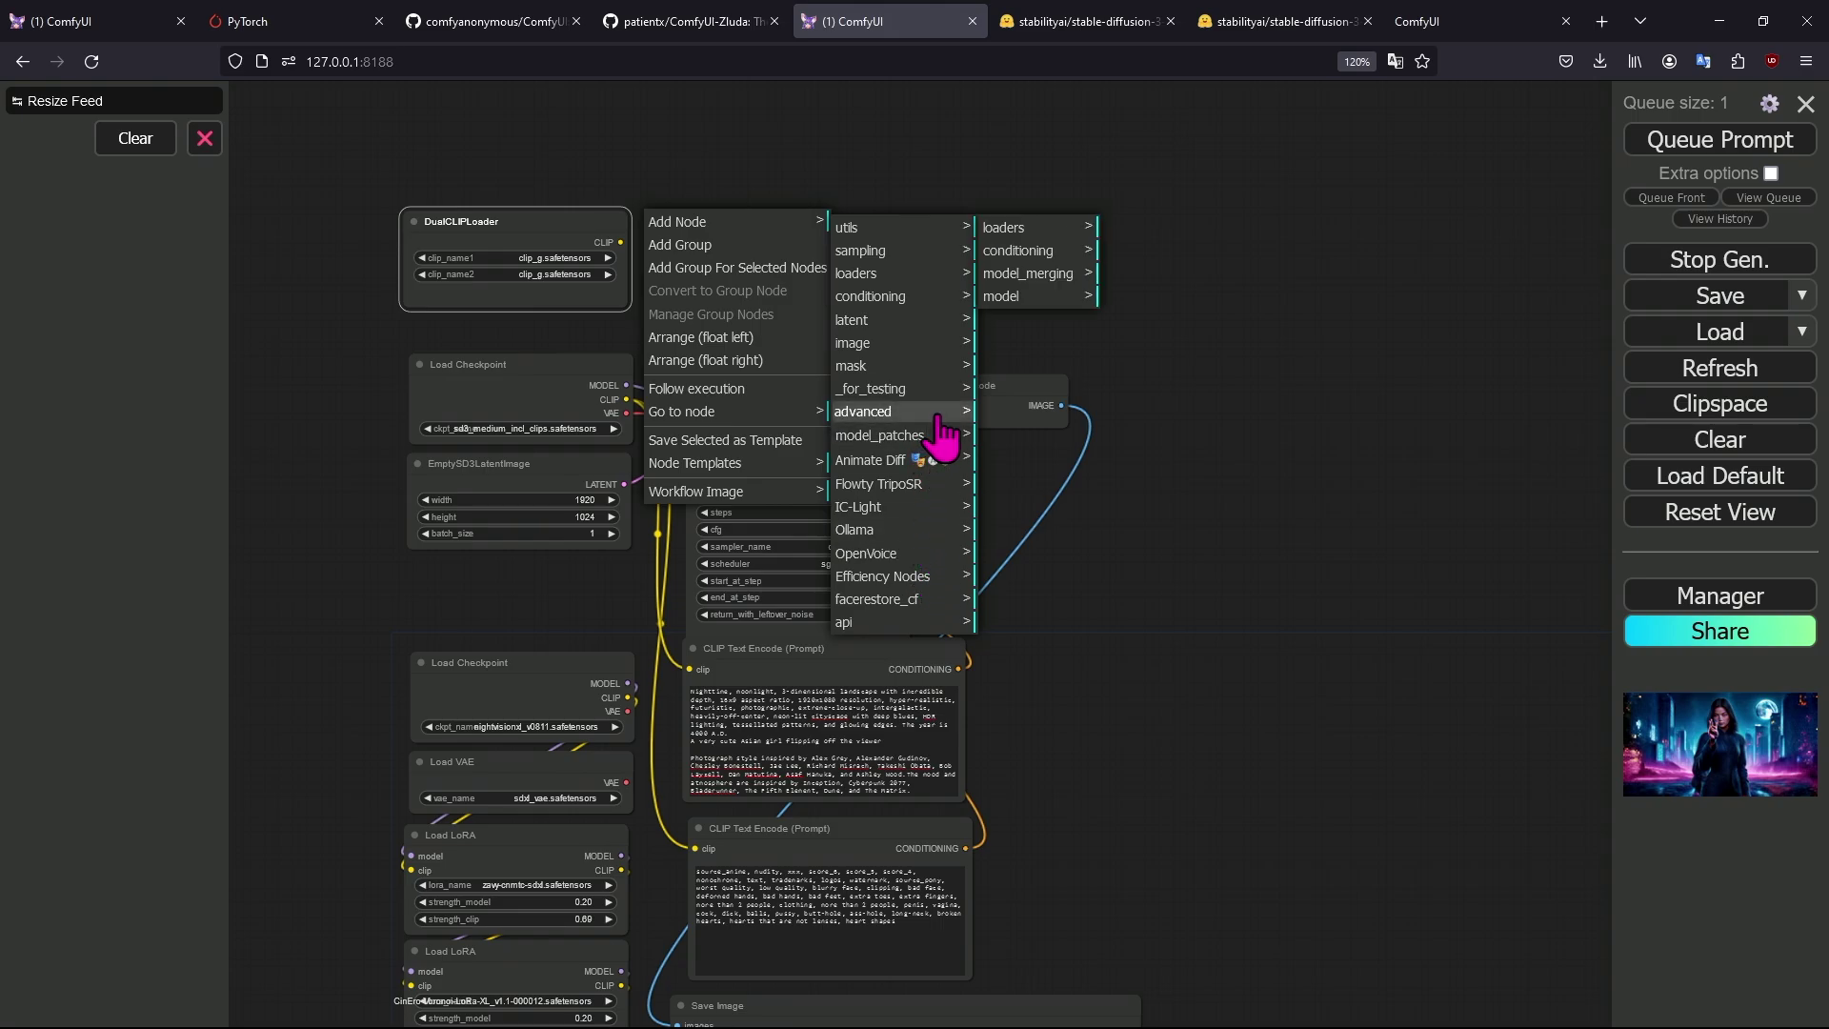
pyautogui.click(1048, 228)
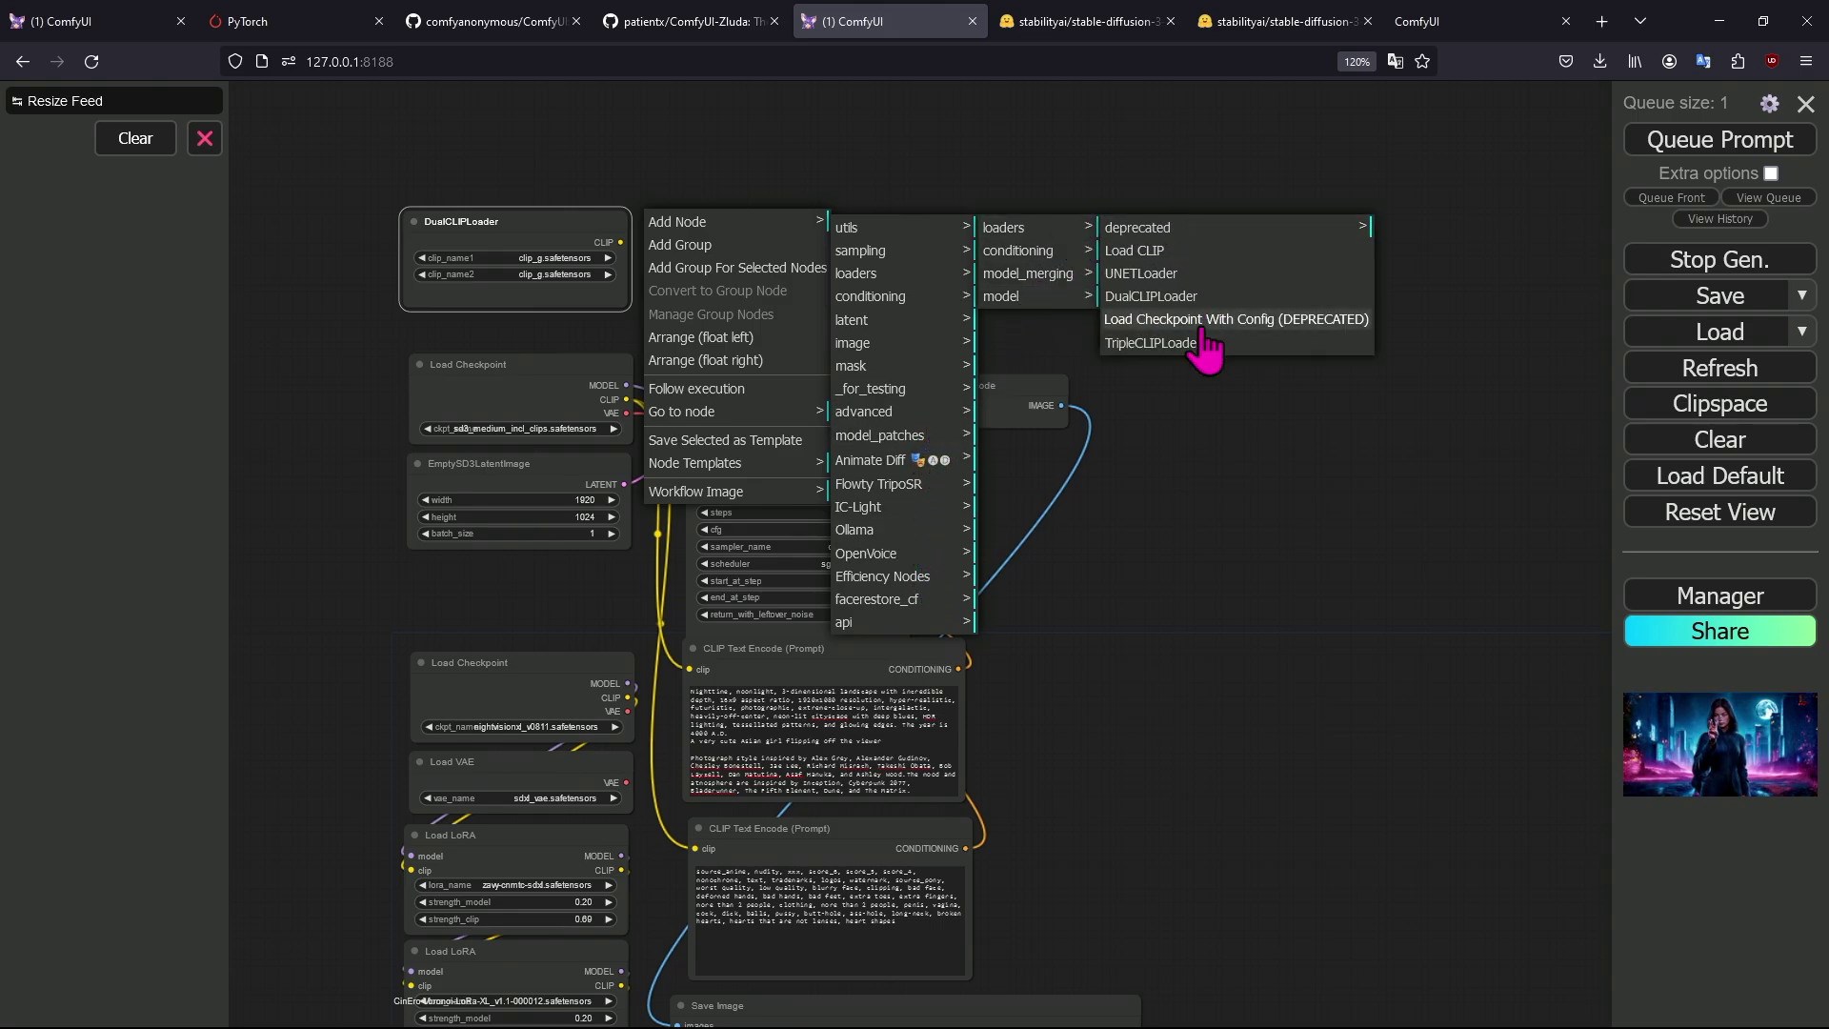
pyautogui.click(1237, 345)
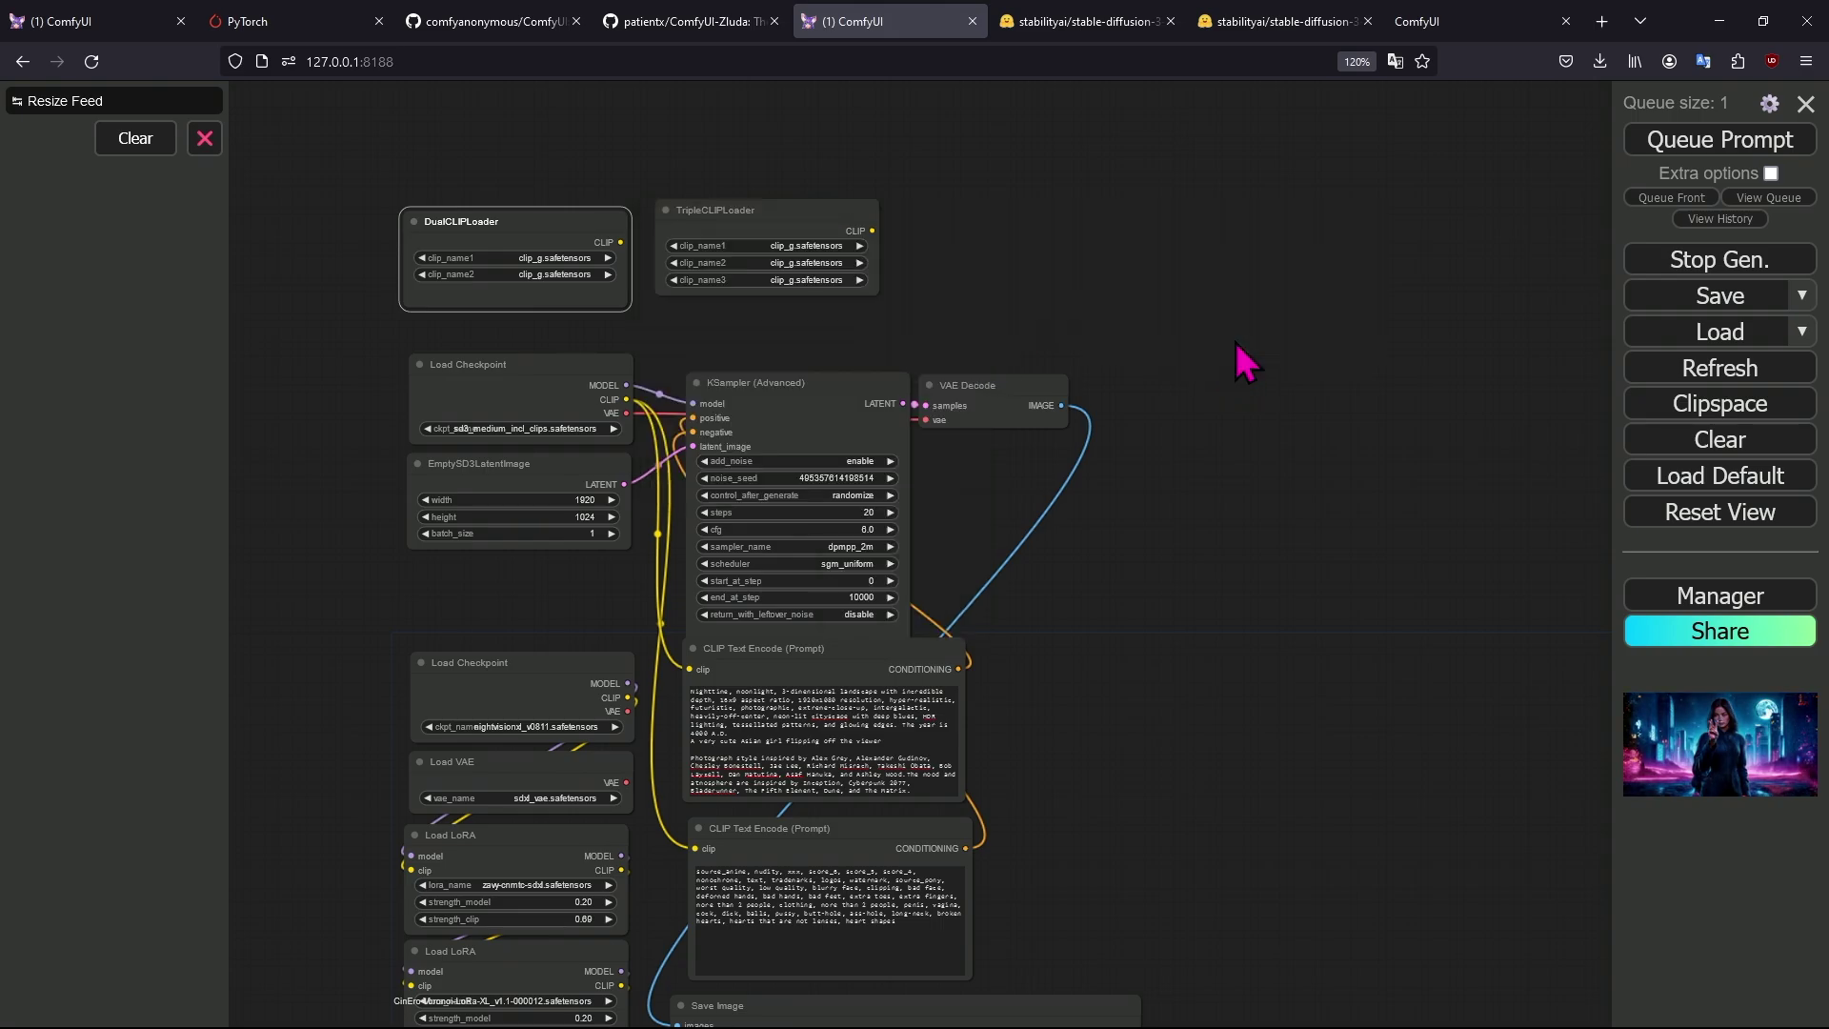
# Set the TripleCLIPLoader's clip_name2 to clip_l and clip_name3 to t5xxl_fp8_e4m3fn.
pyautogui.moveTo(542, 360); pyautogui.dragTo(520, 349)
pyautogui.doubleClick(948, 274)
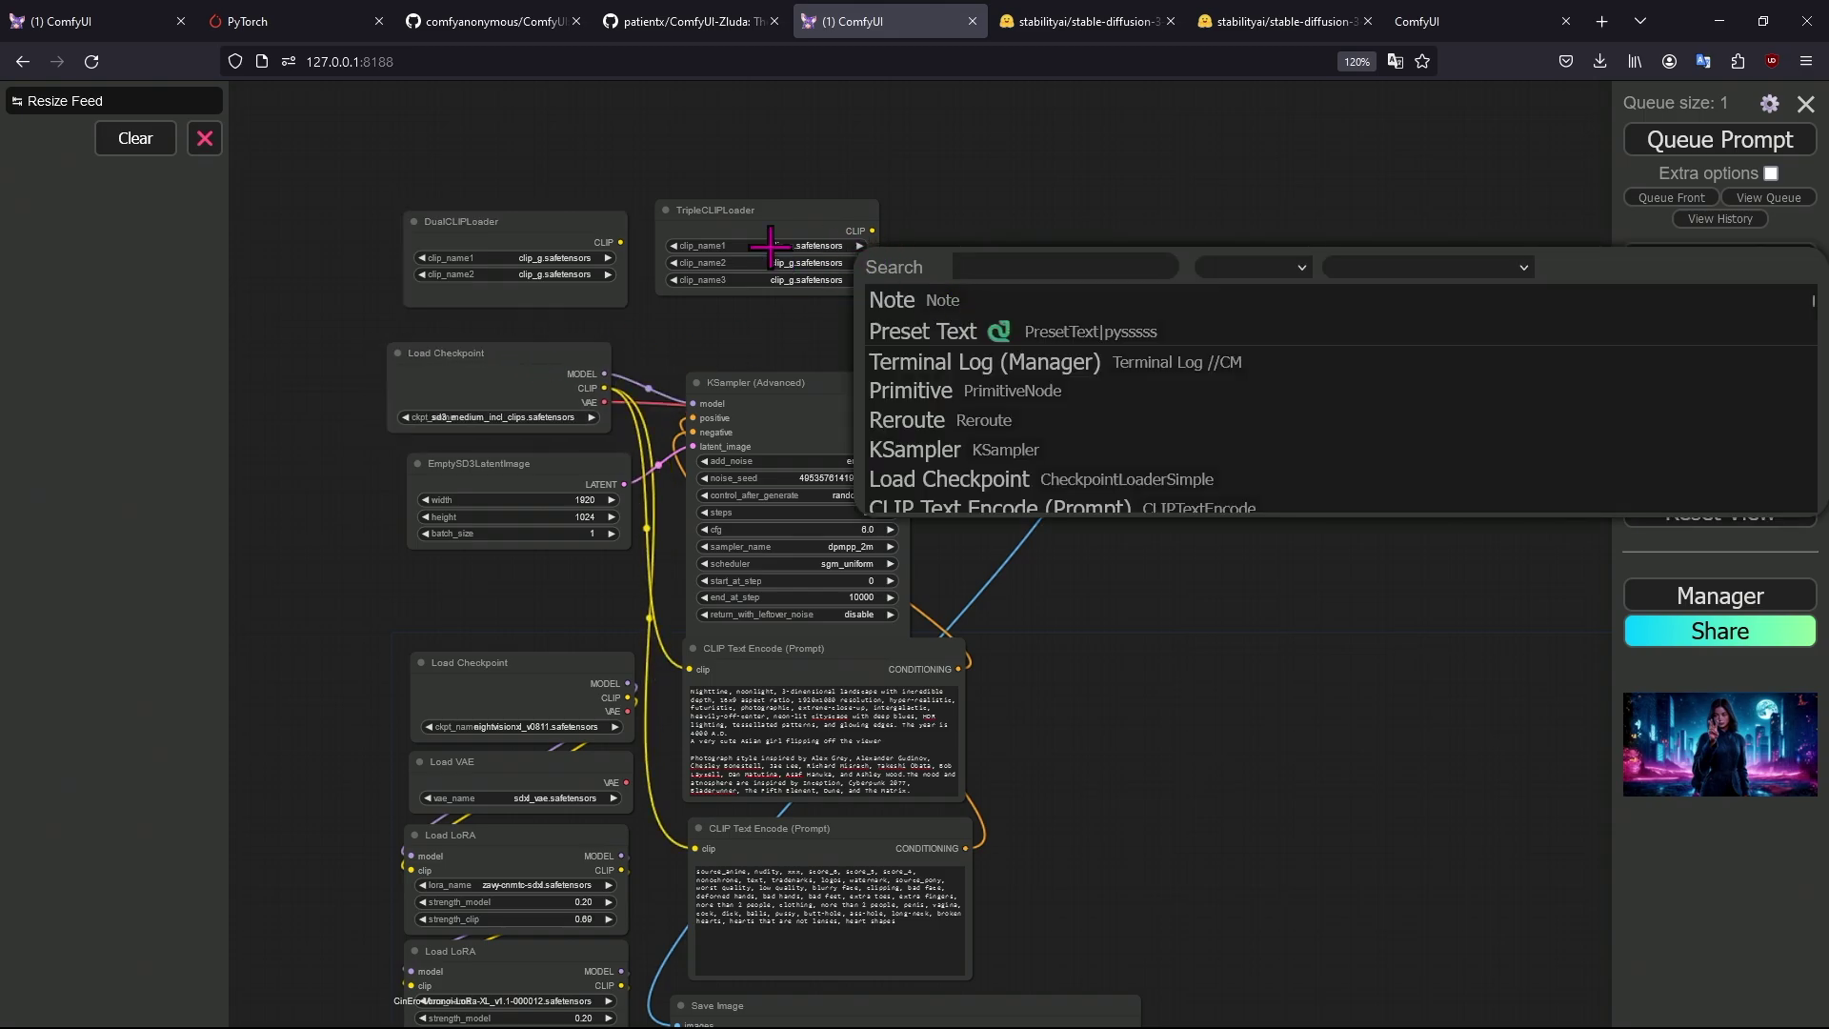
pyautogui.click(798, 263)
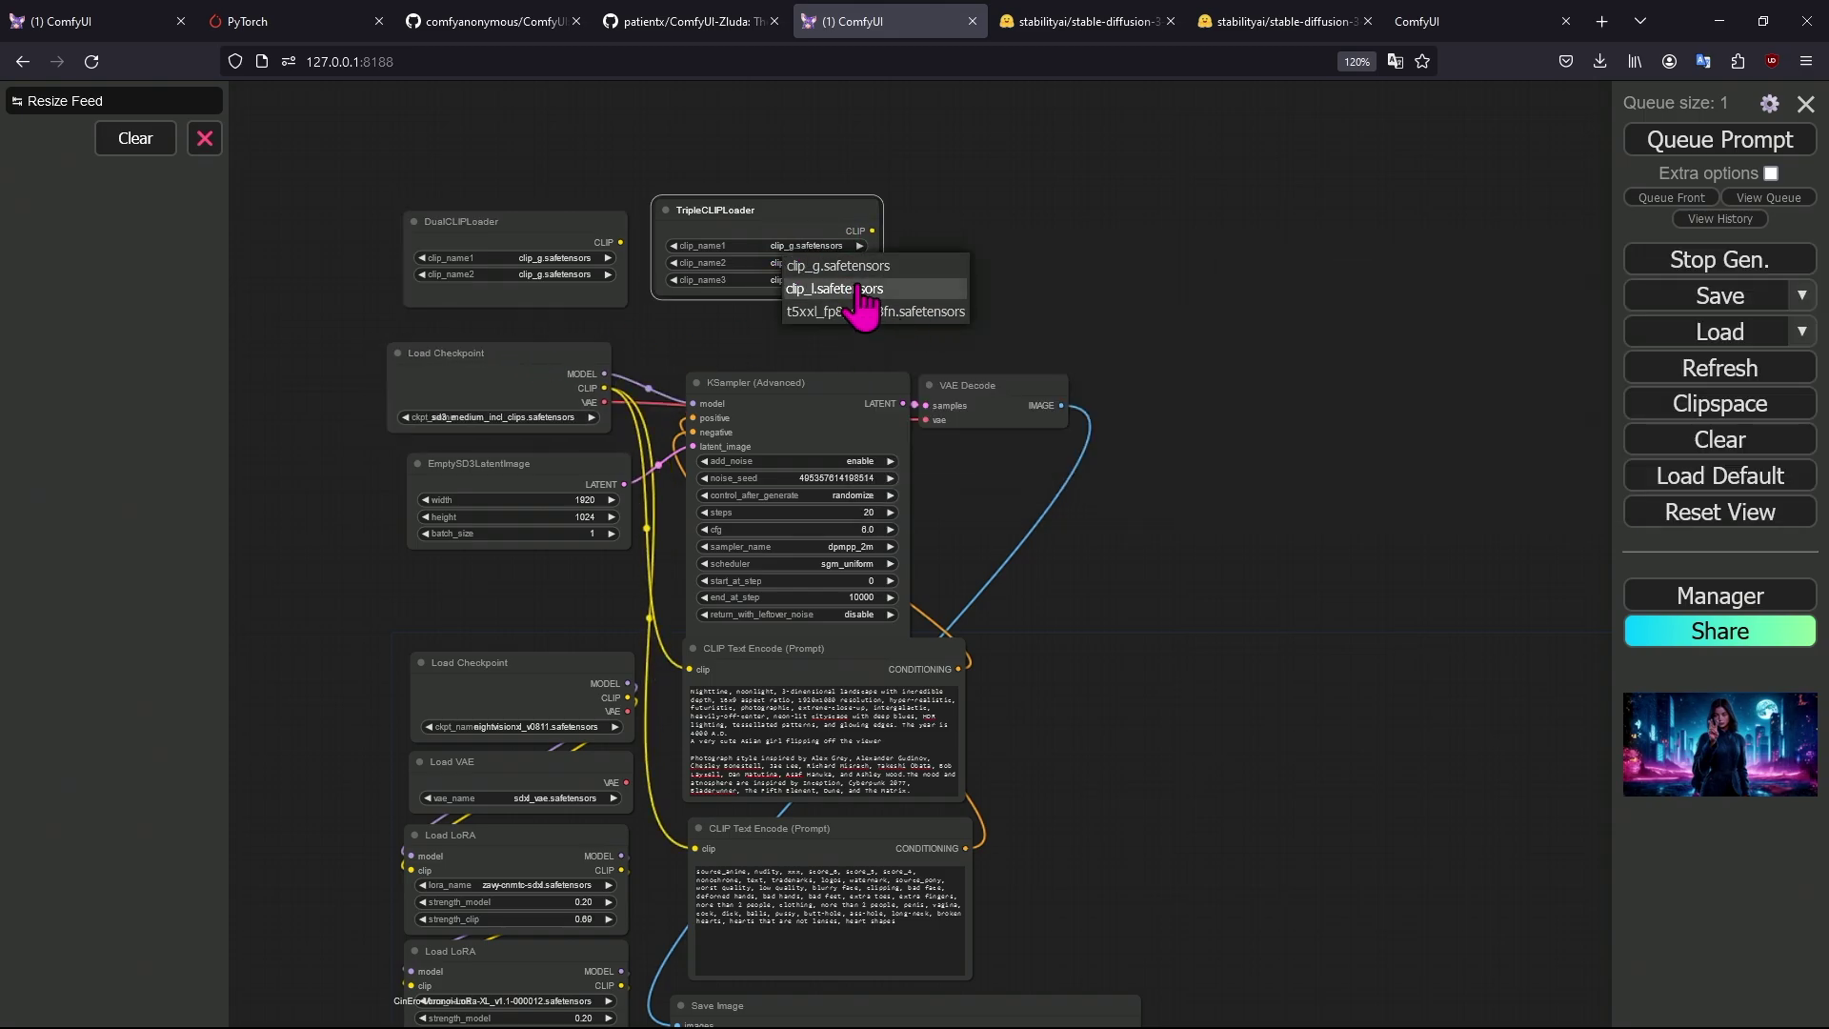
pyautogui.click(831, 289)
pyautogui.click(810, 279)
pyautogui.click(886, 325)
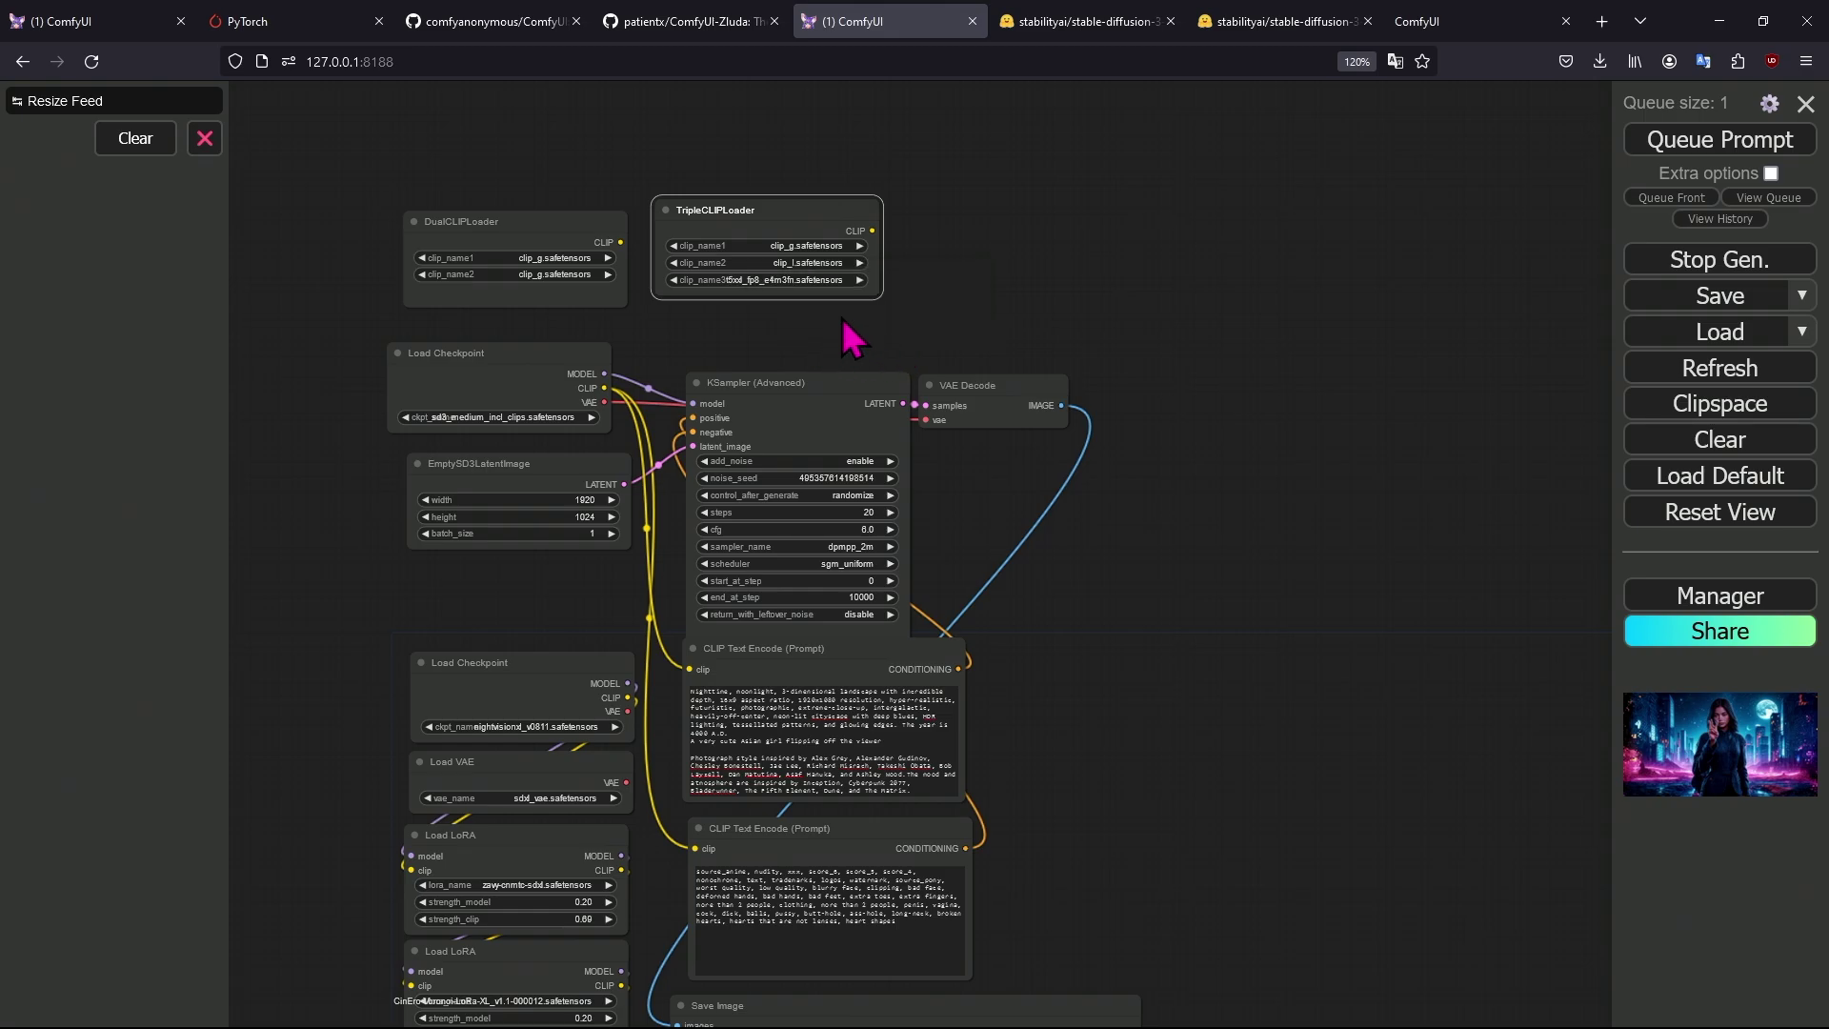
pyautogui.hotkey('alt', 'Tab')
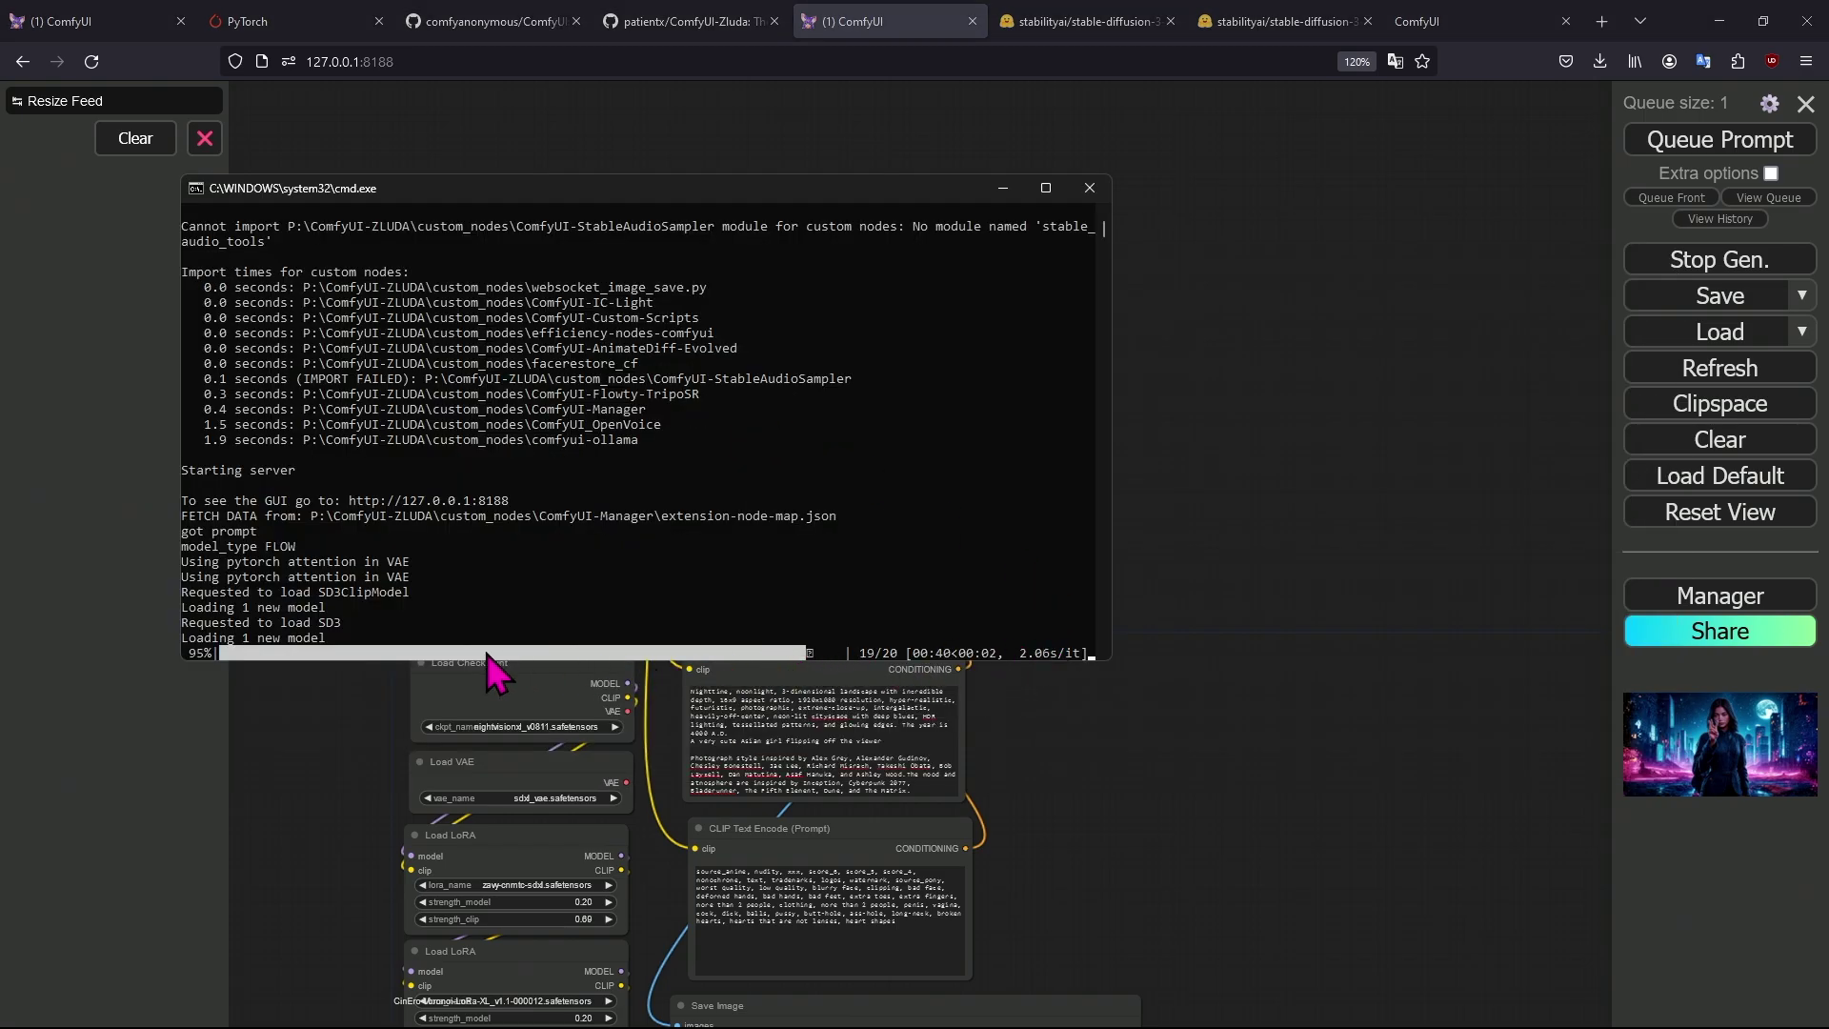
# Watch the generation progress in the server console, releasing its selection so output resumes.
pyautogui.click(877, 636)
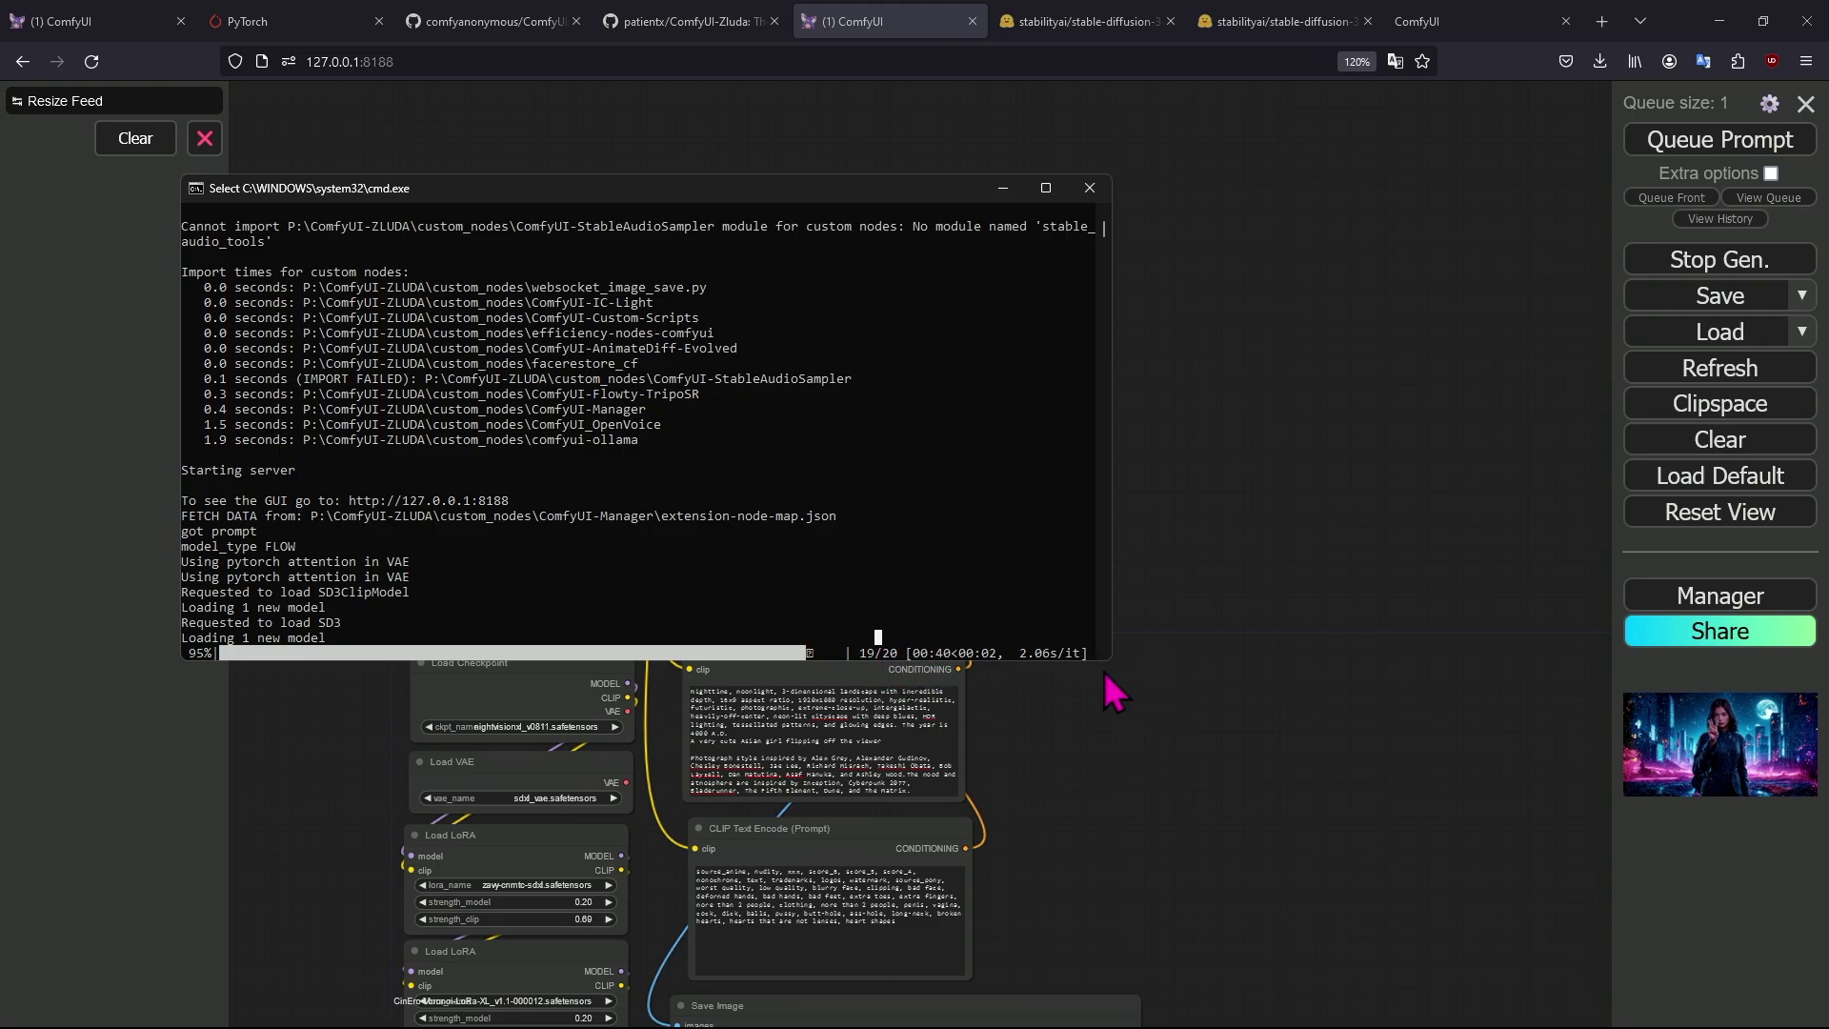
pyautogui.hotkey('alt', 'Tab')
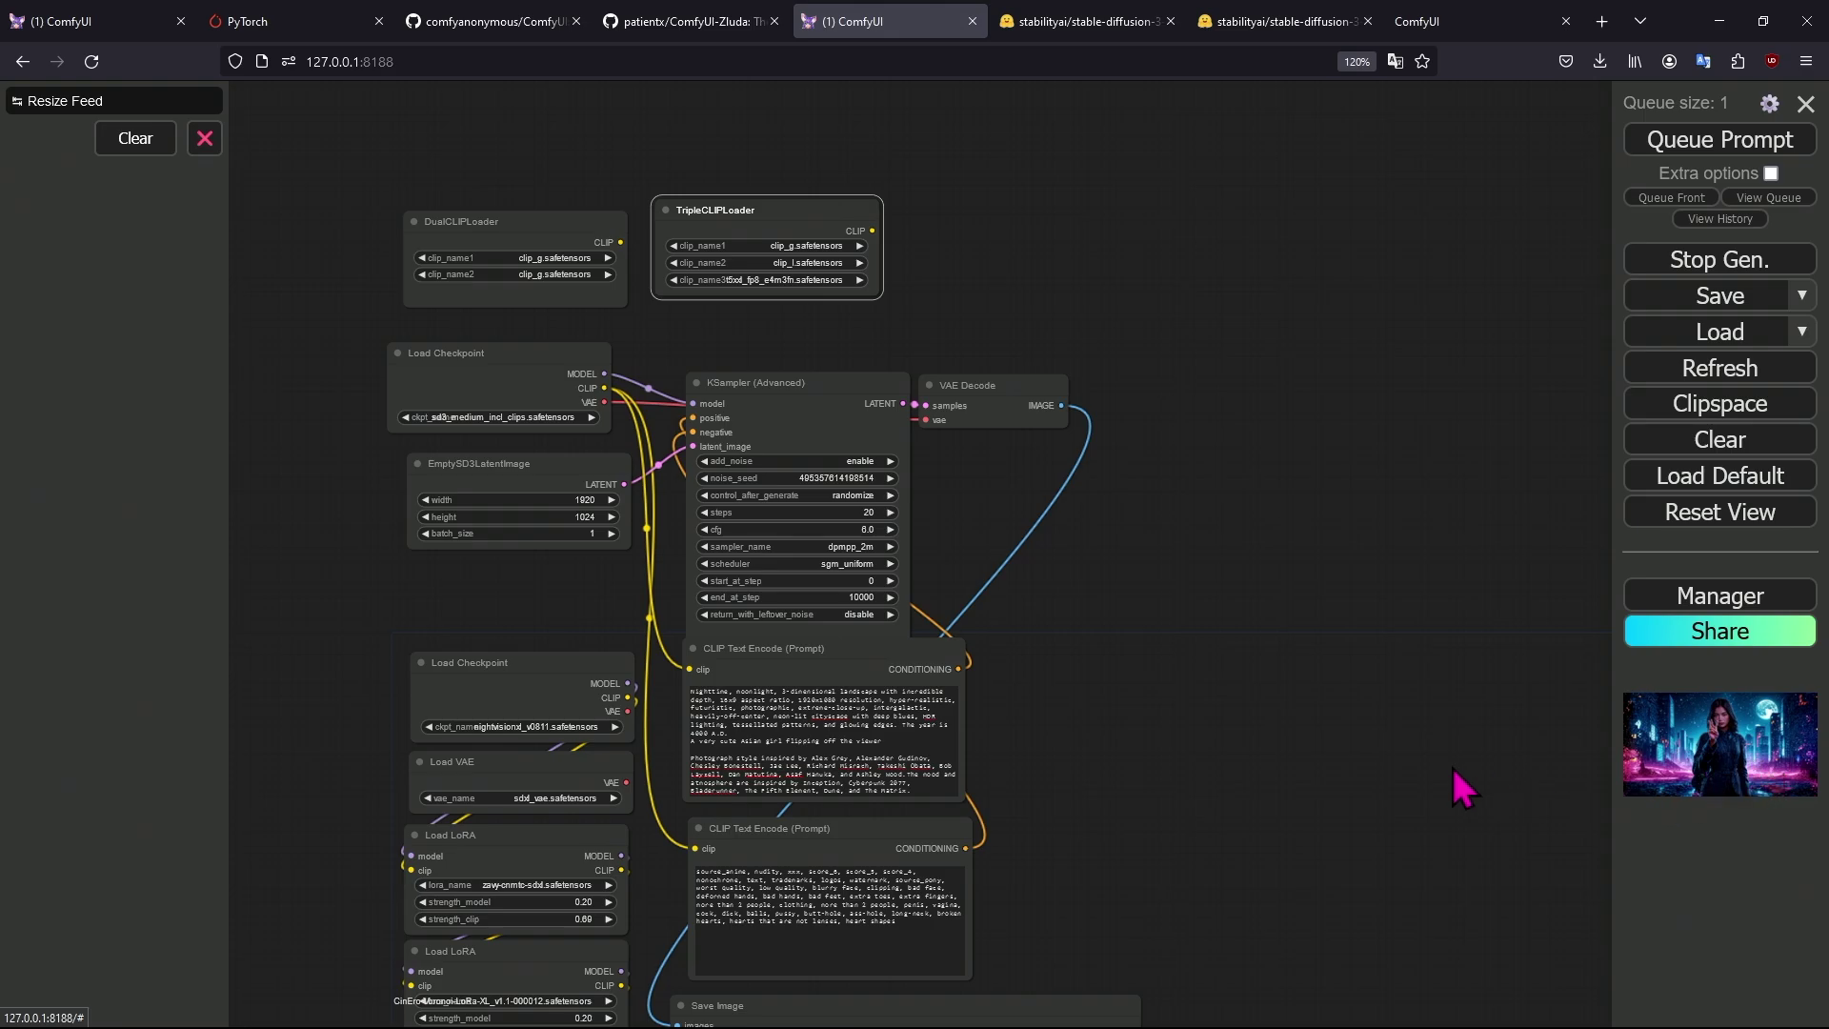
pyautogui.hotkey('alt', 'Tab')
pyautogui.click(714, 427)
pyautogui.press('Escape')
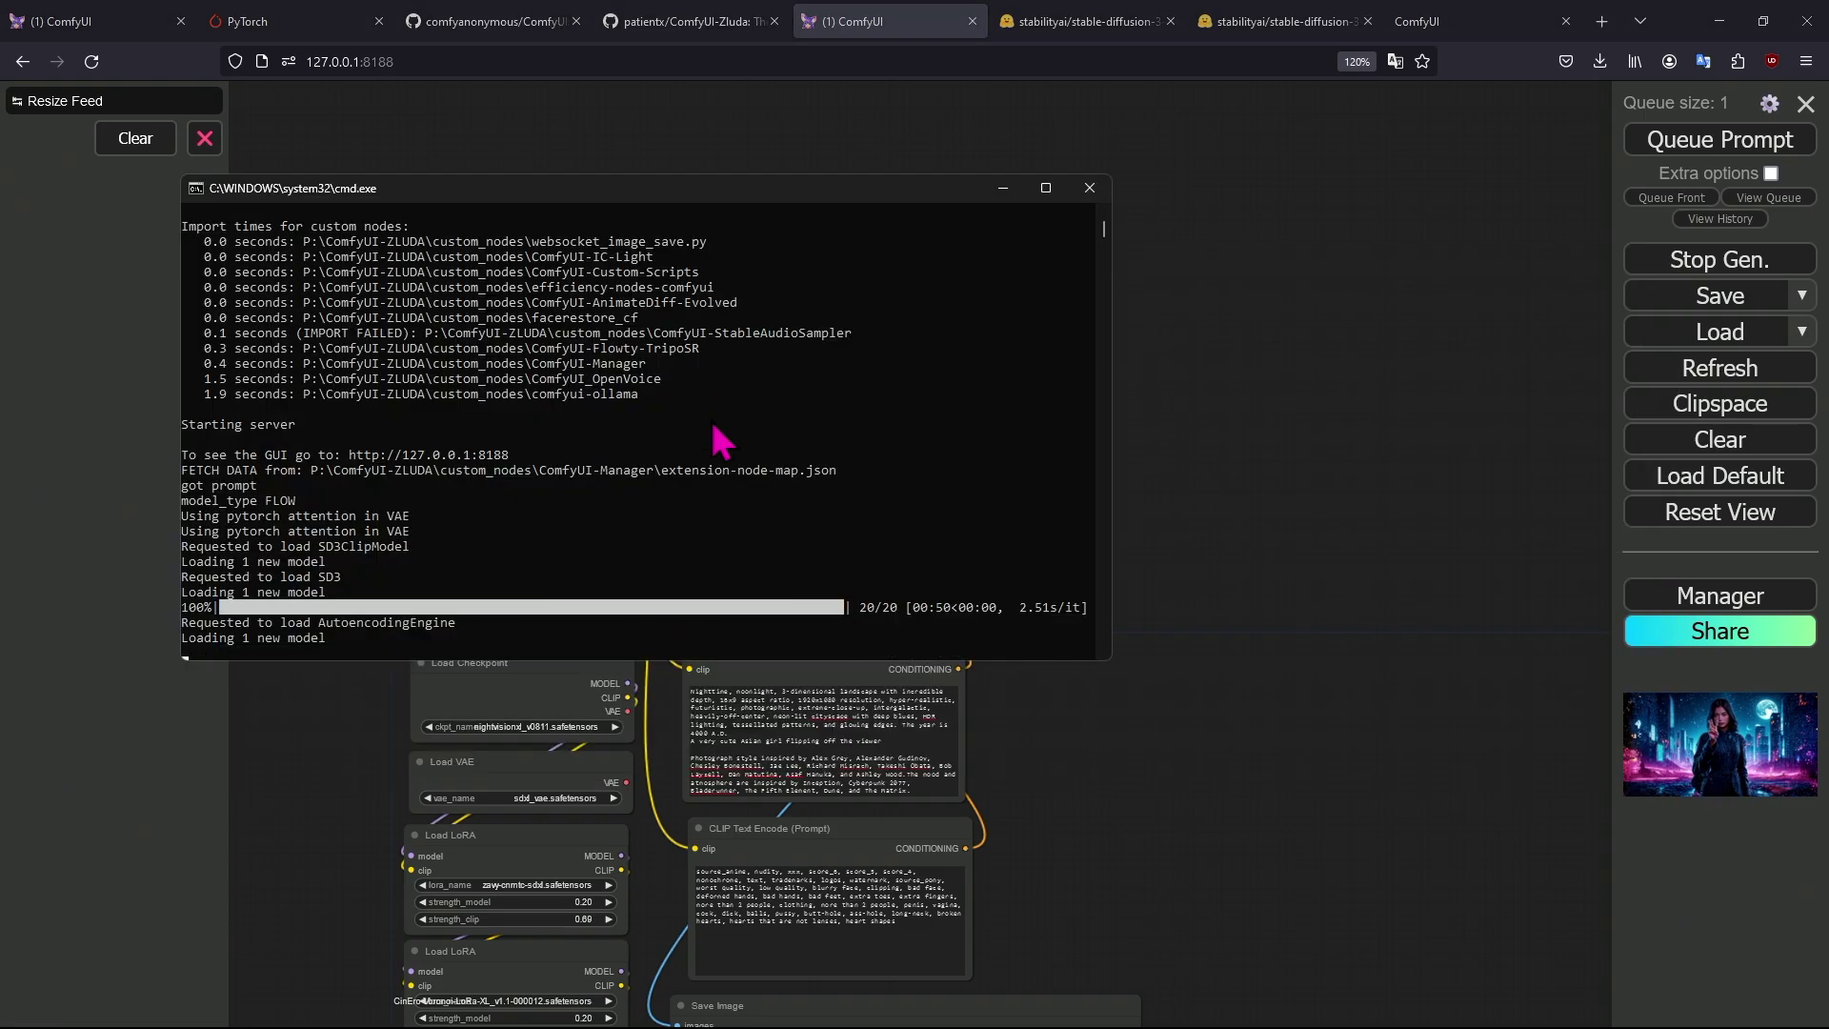
# Close the left feed panel in ComfyUI and check the console again.
pyautogui.click(1498, 702)
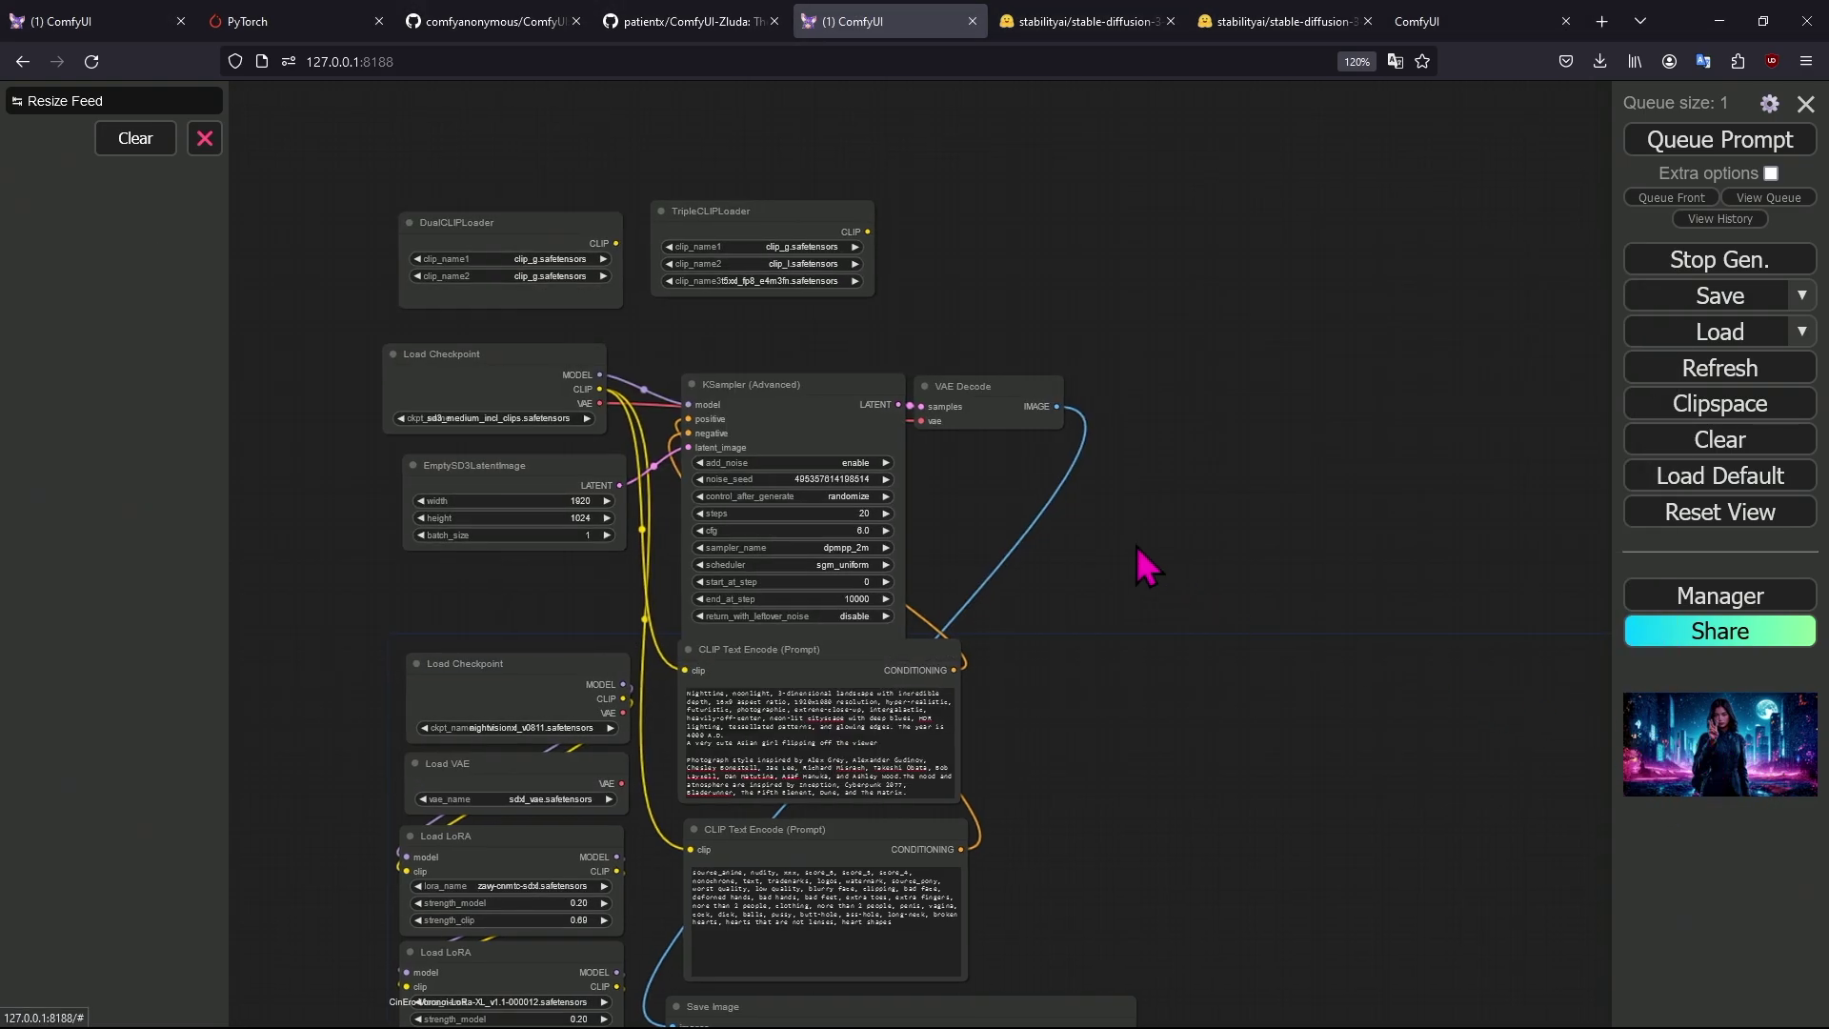
pyautogui.click(205, 139)
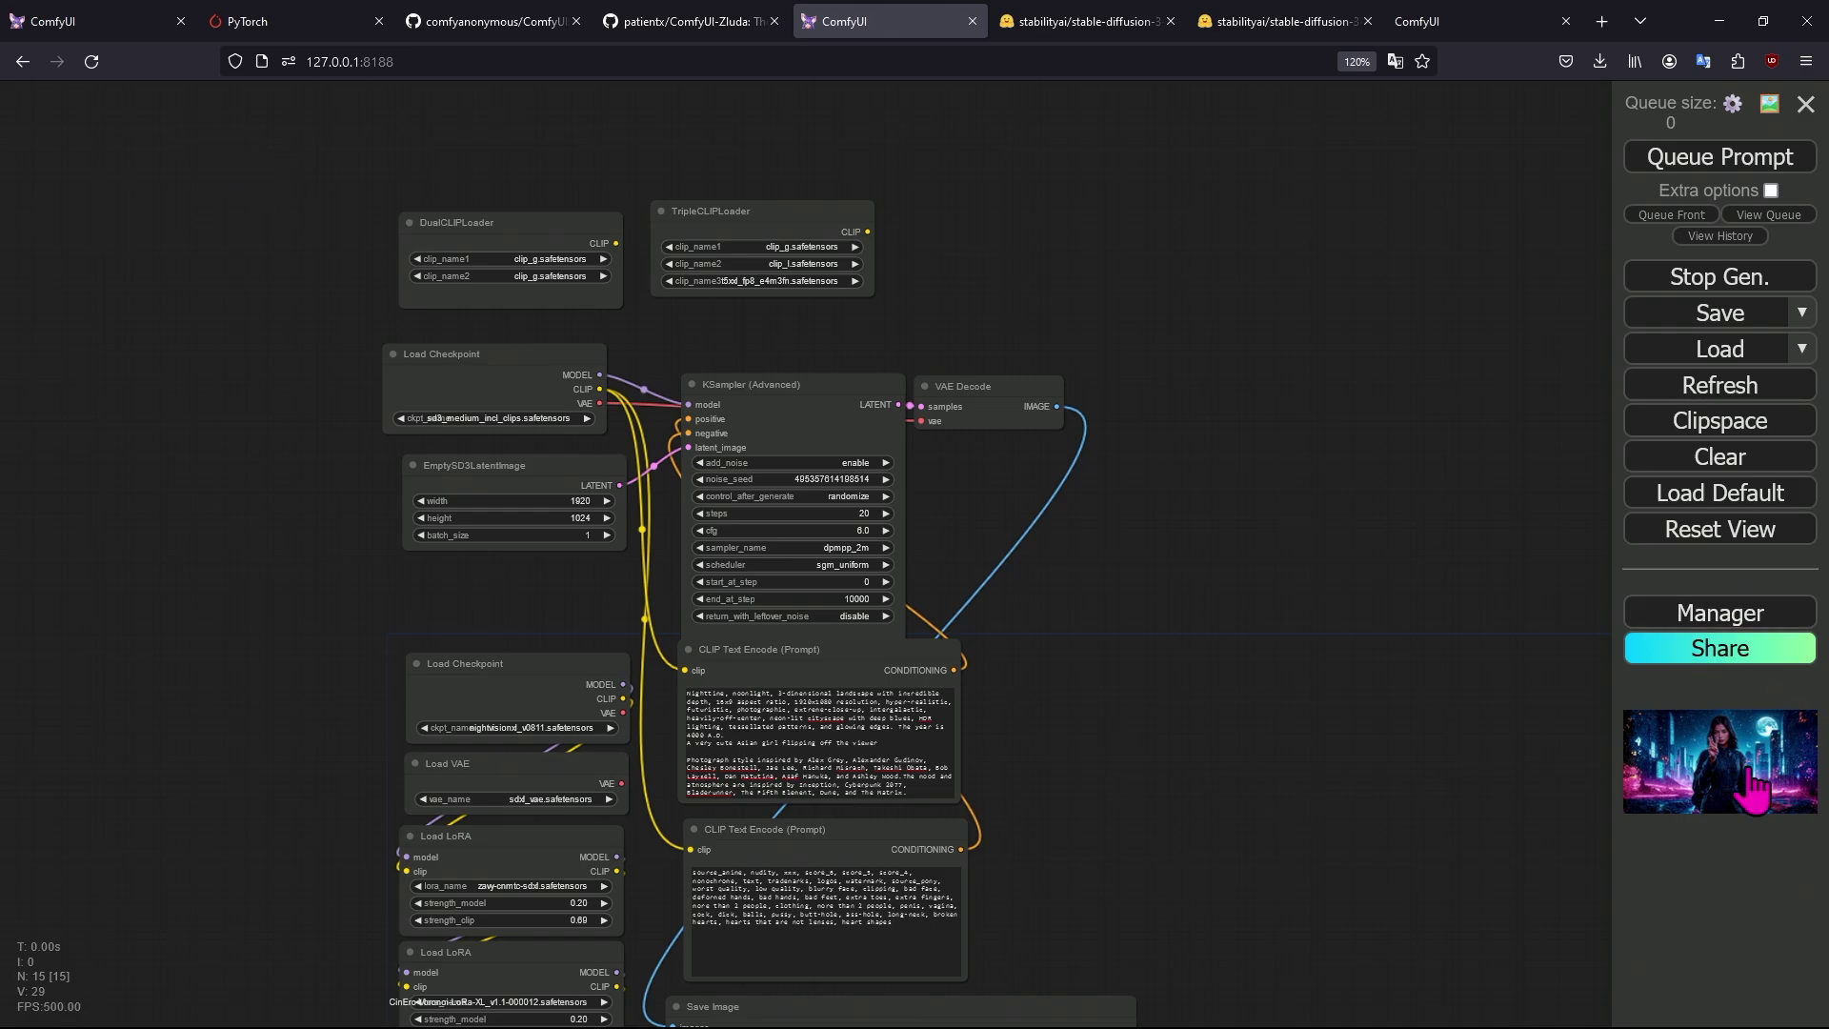
pyautogui.hotkey('alt', 'Tab')
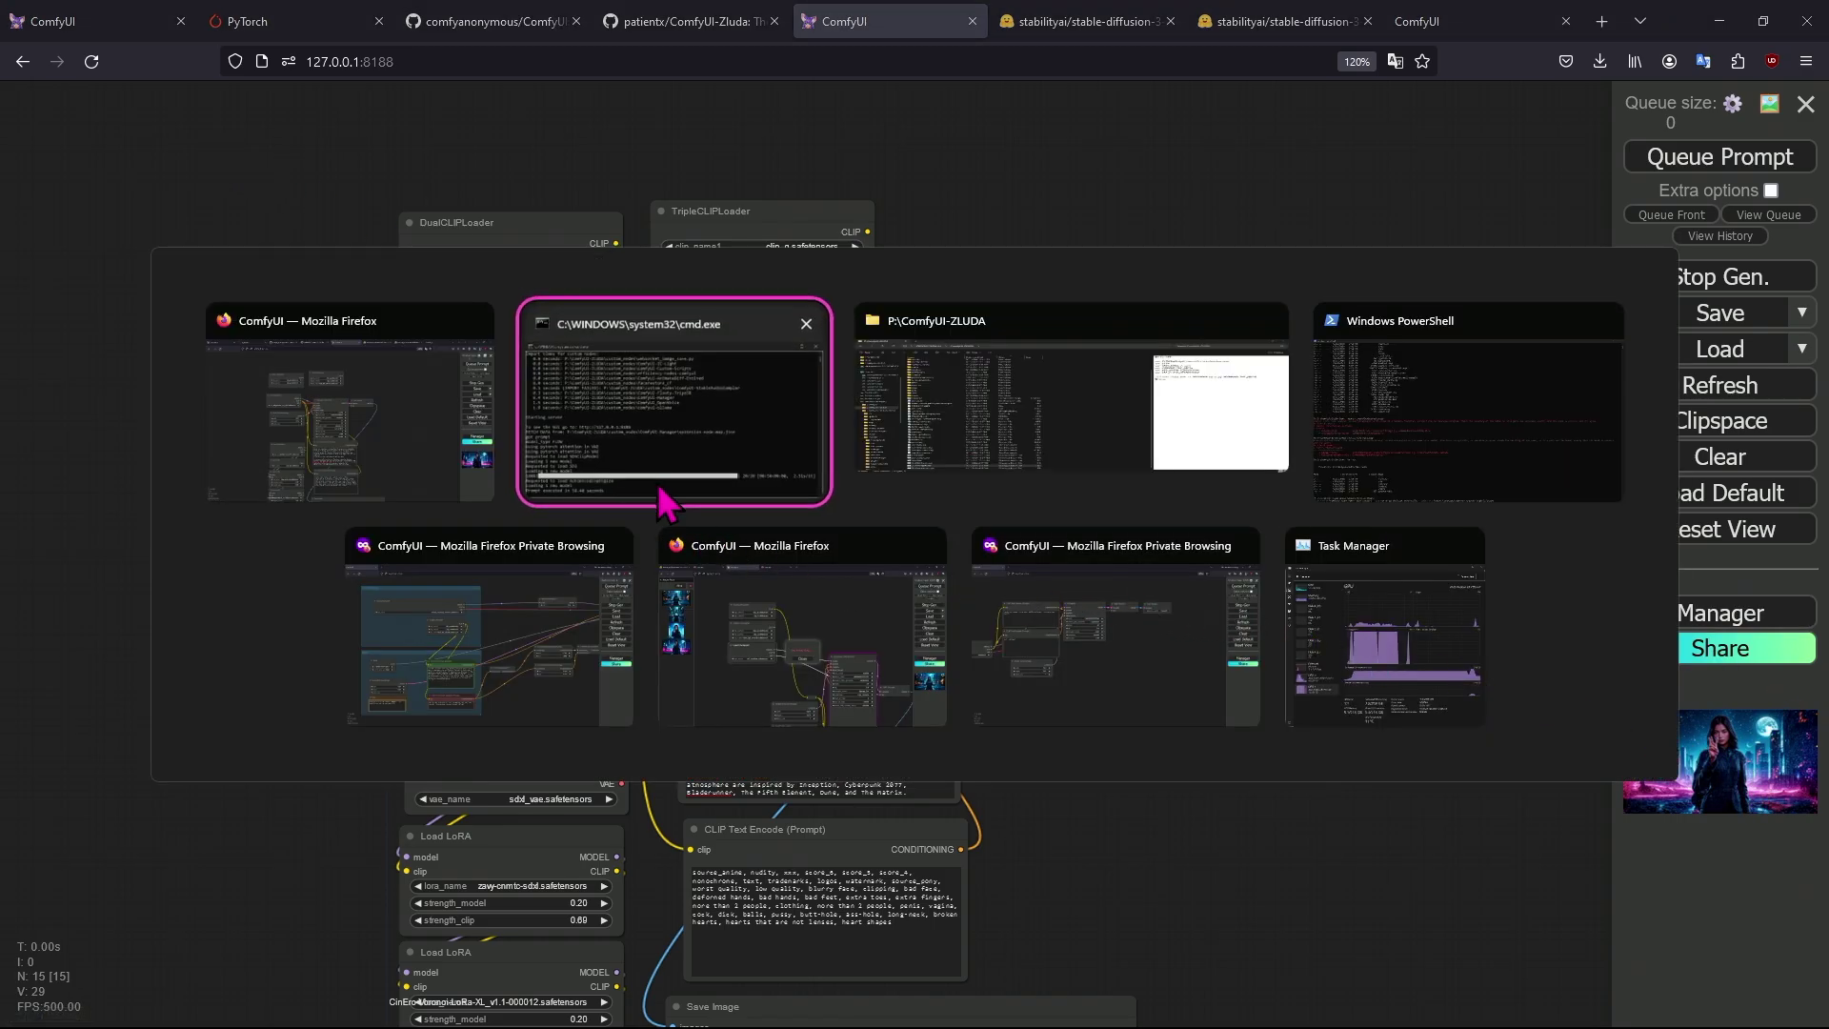
pyautogui.click(667, 503)
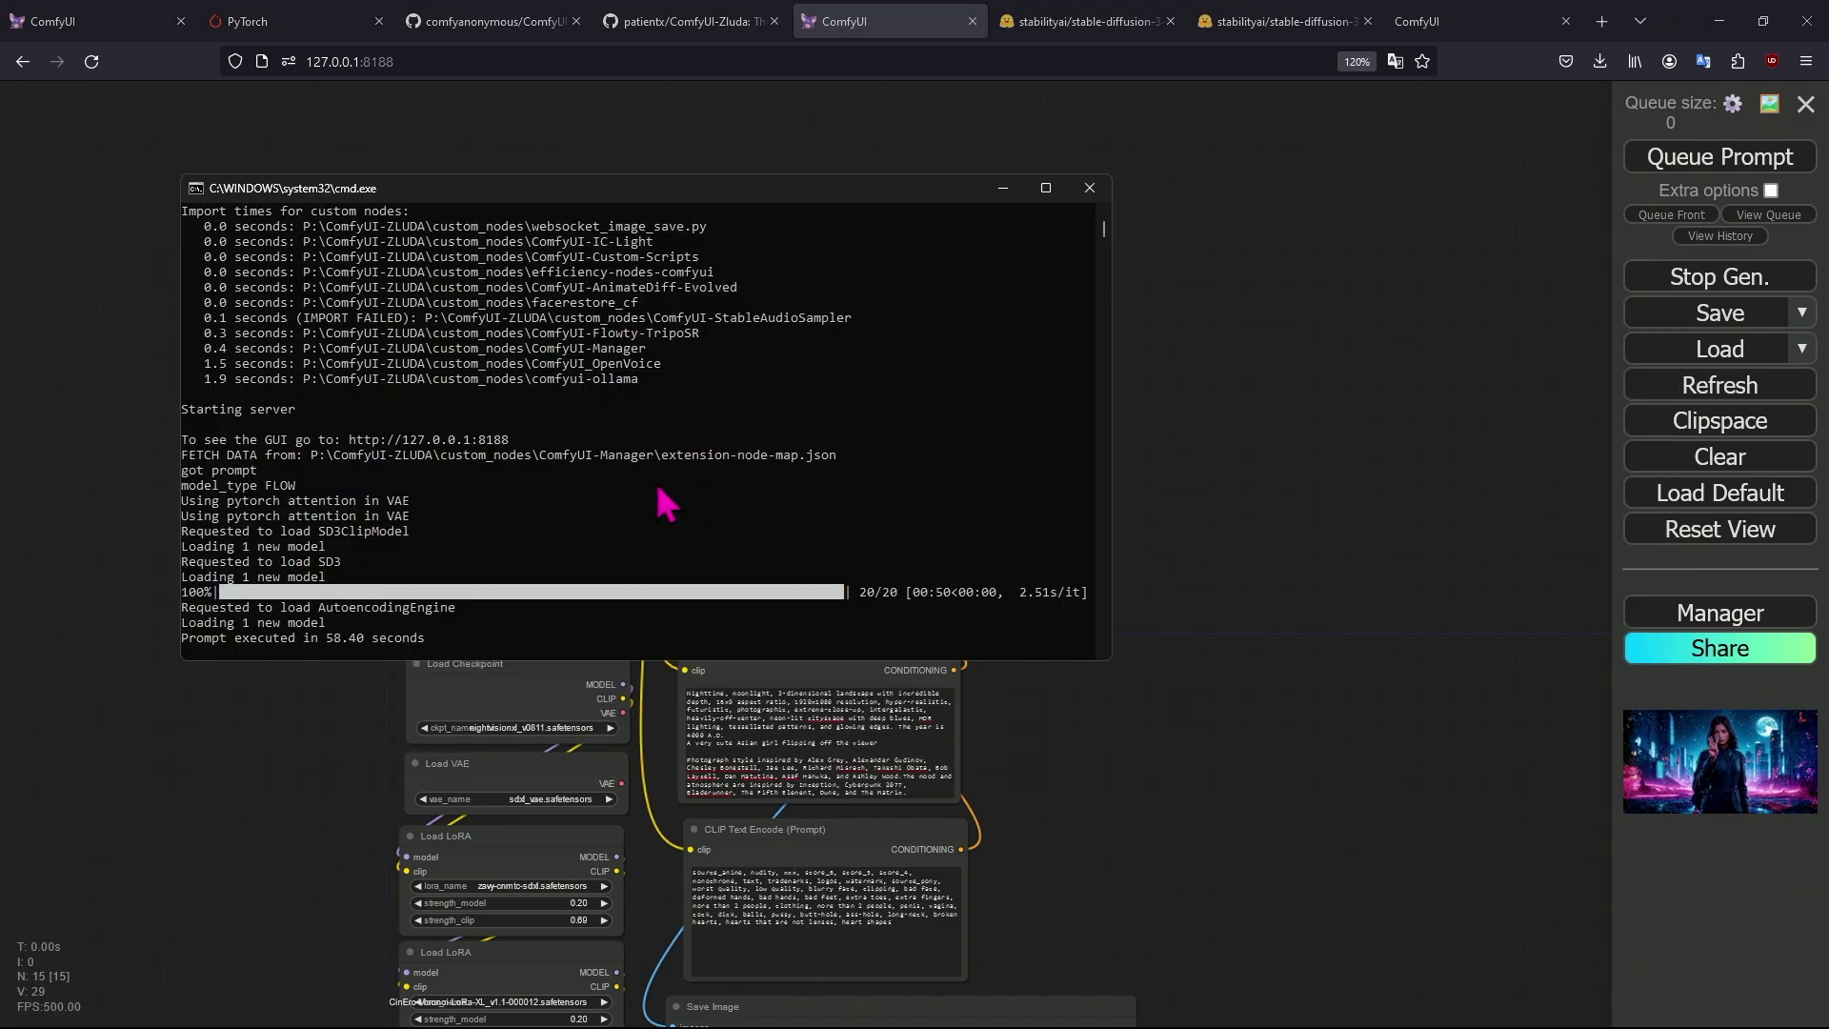
pyautogui.click(1454, 753)
# Bring the two CLIP loader nodes into view and open View History.
pyautogui.moveTo(1248, 595); pyautogui.dragTo(1156, 203)
pyautogui.scroll(-1, 1154, 329)
pyautogui.moveTo(1154, 330); pyautogui.dragTo(1092, 563)
pyautogui.moveTo(1214, 581); pyautogui.dragTo(1307, 687)
pyautogui.hotkey('alt', 'Tab')
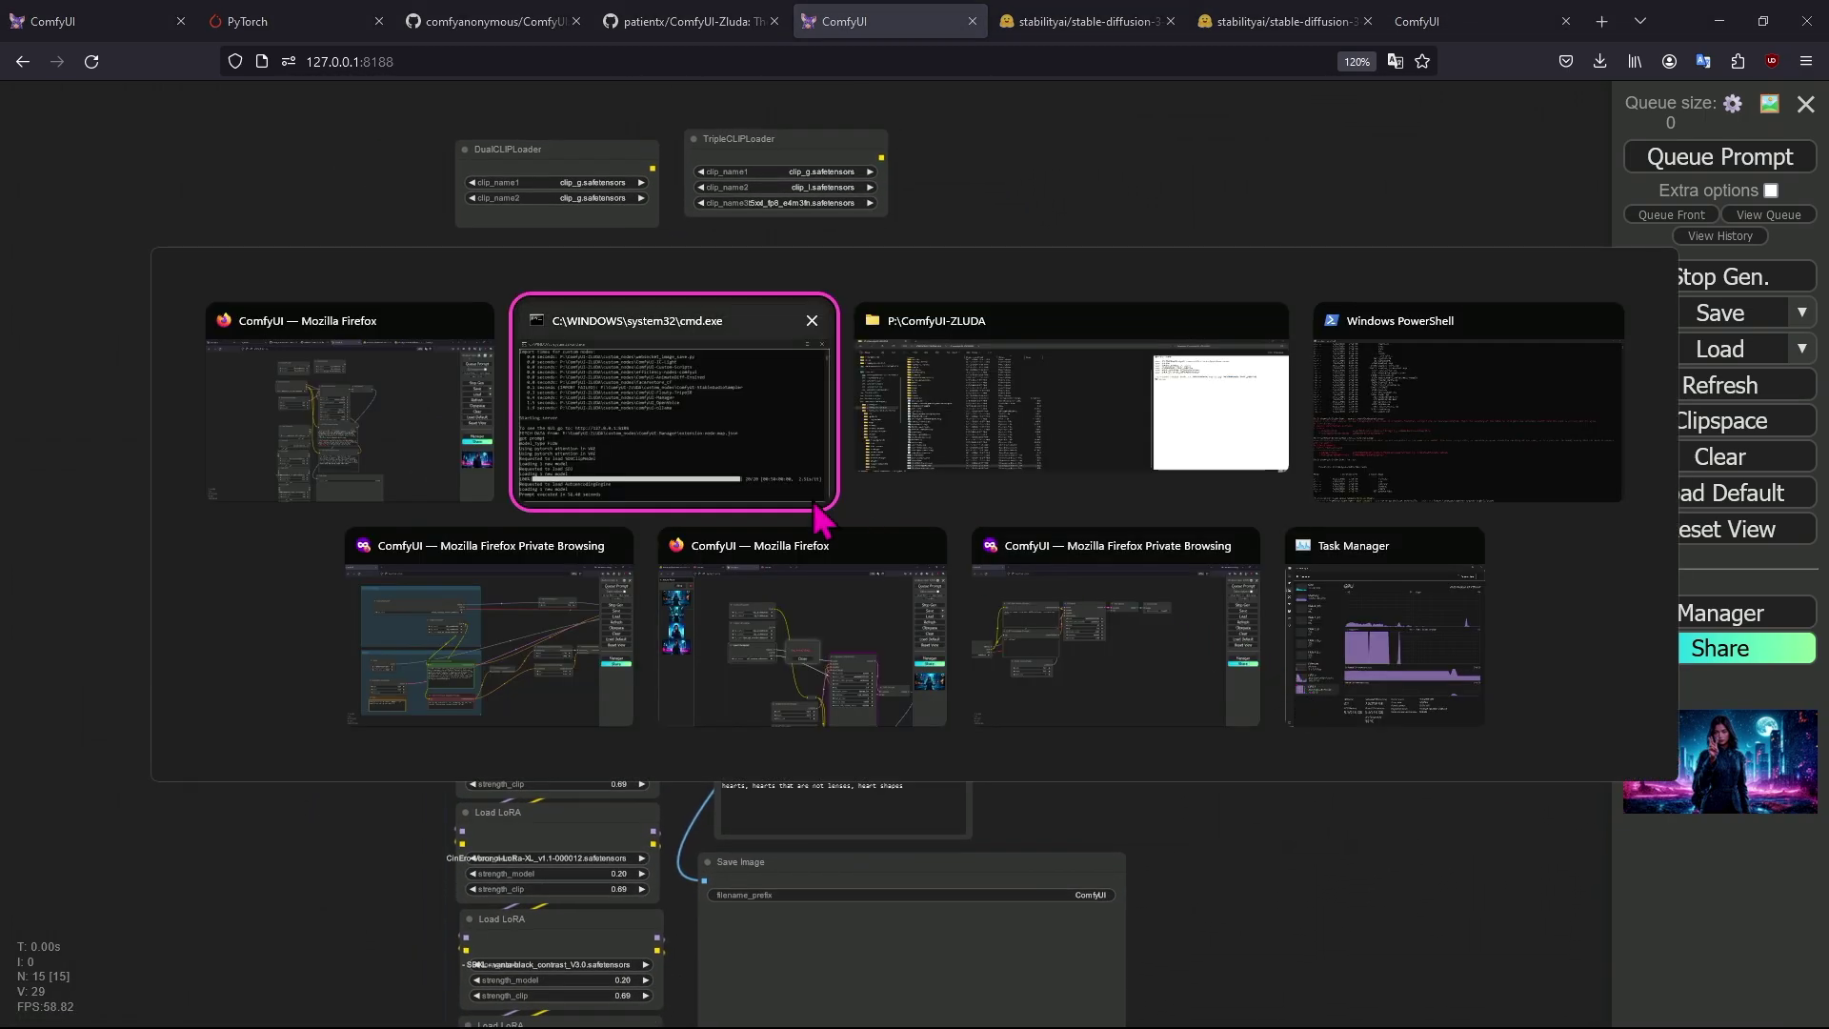
pyautogui.click(1715, 236)
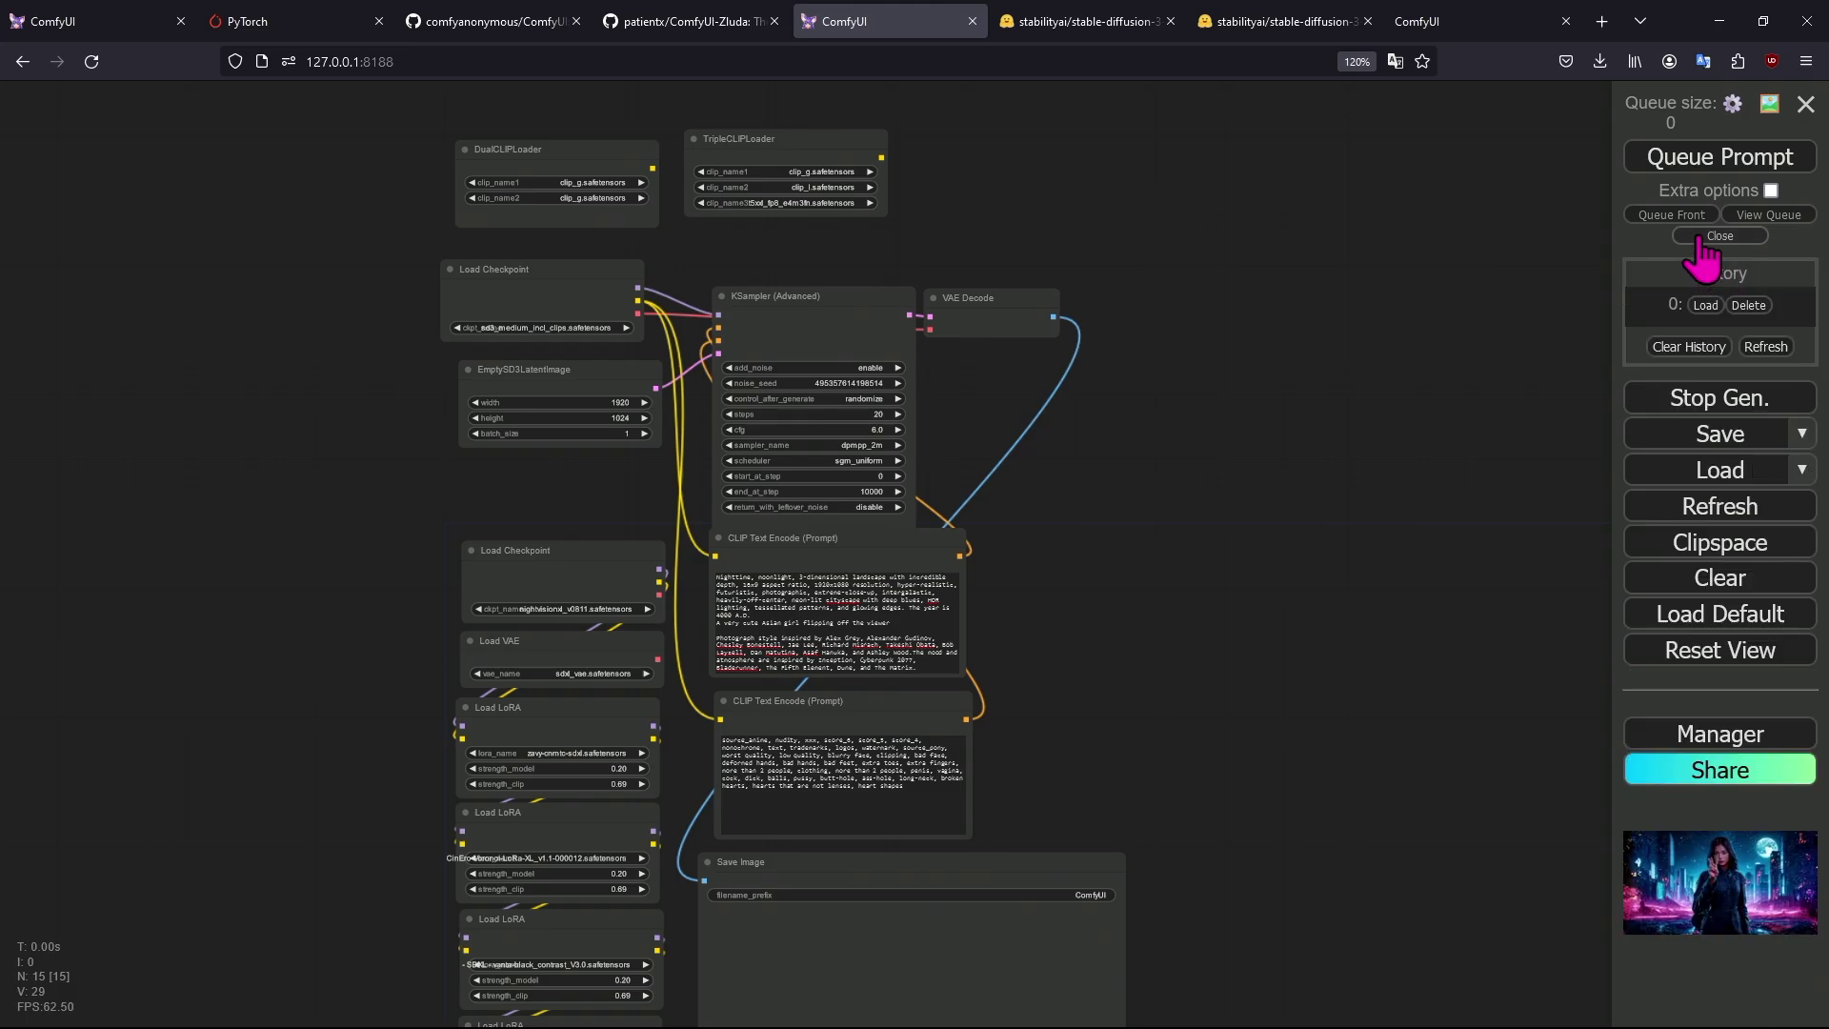
# Load the earlier workflow from the history entry.
pyautogui.click(1700, 238)
pyautogui.click(1705, 238)
pyautogui.click(1709, 306)
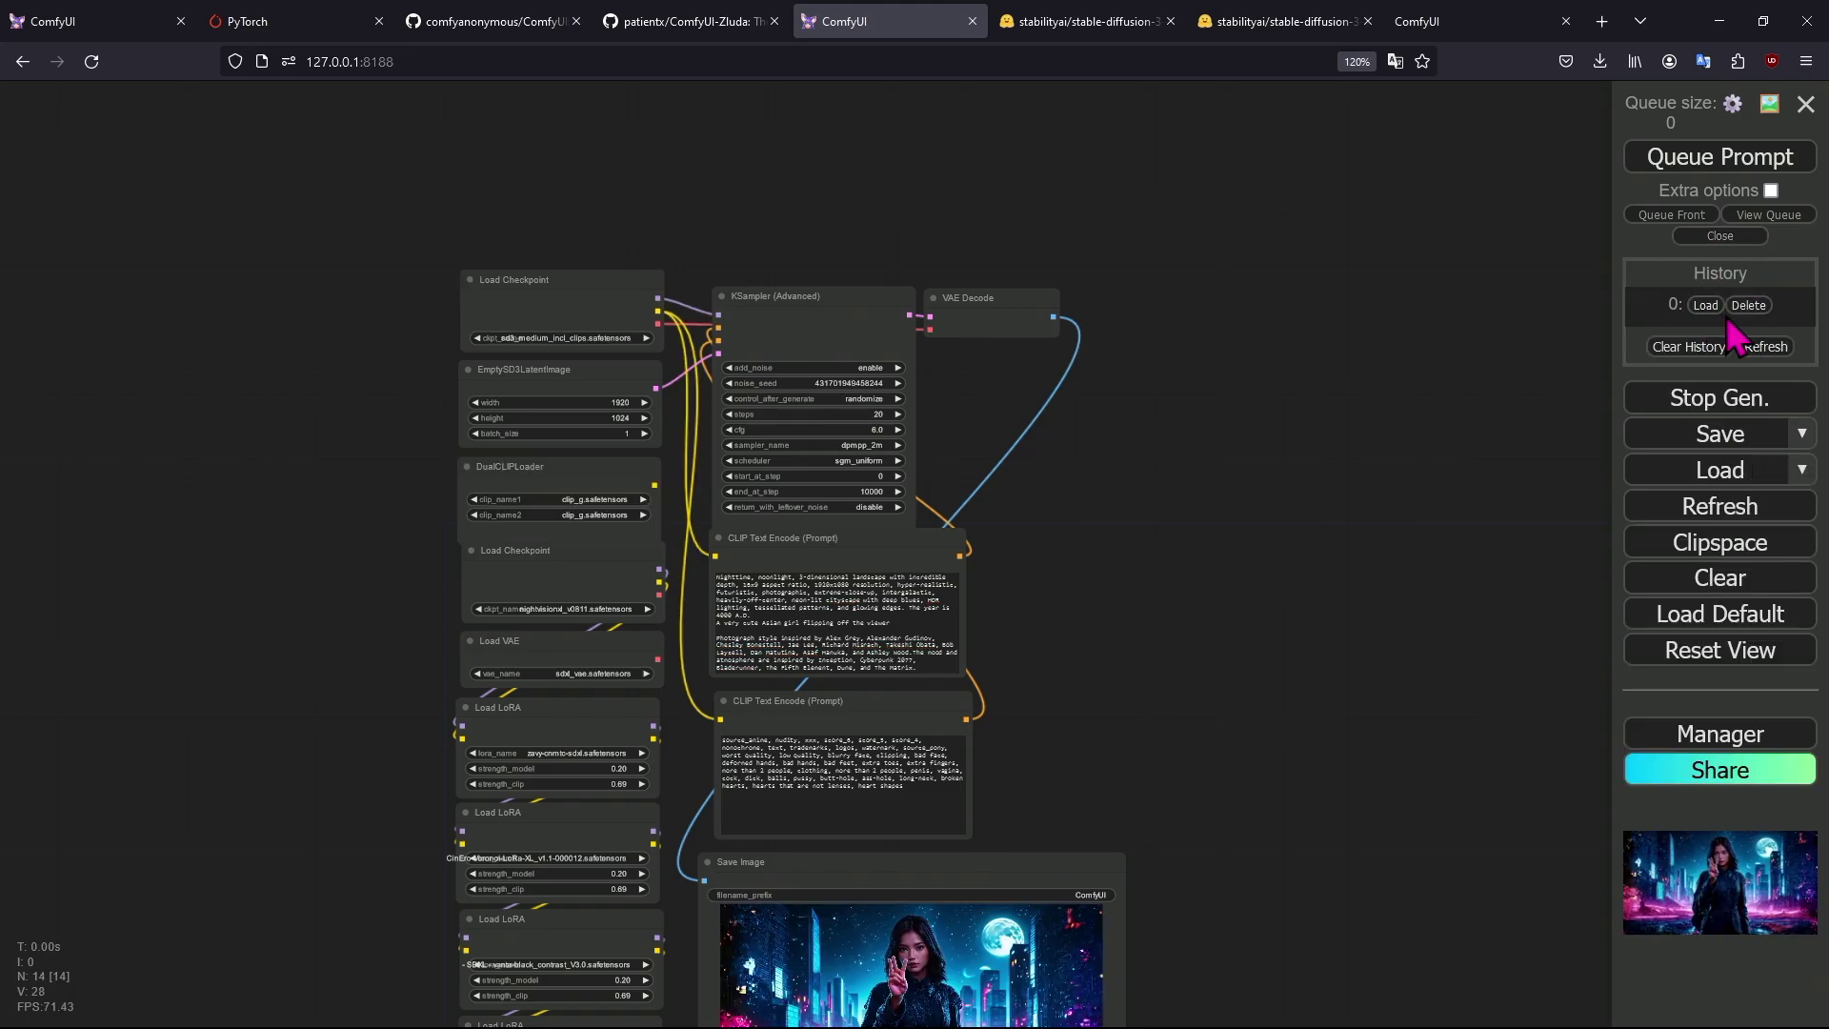
# Open the Save Image node's night-city render full size in a new tab.
pyautogui.moveTo(1194, 394); pyautogui.dragTo(1149, 163)
pyautogui.click(953, 819)
pyautogui.rightClick(871, 792)
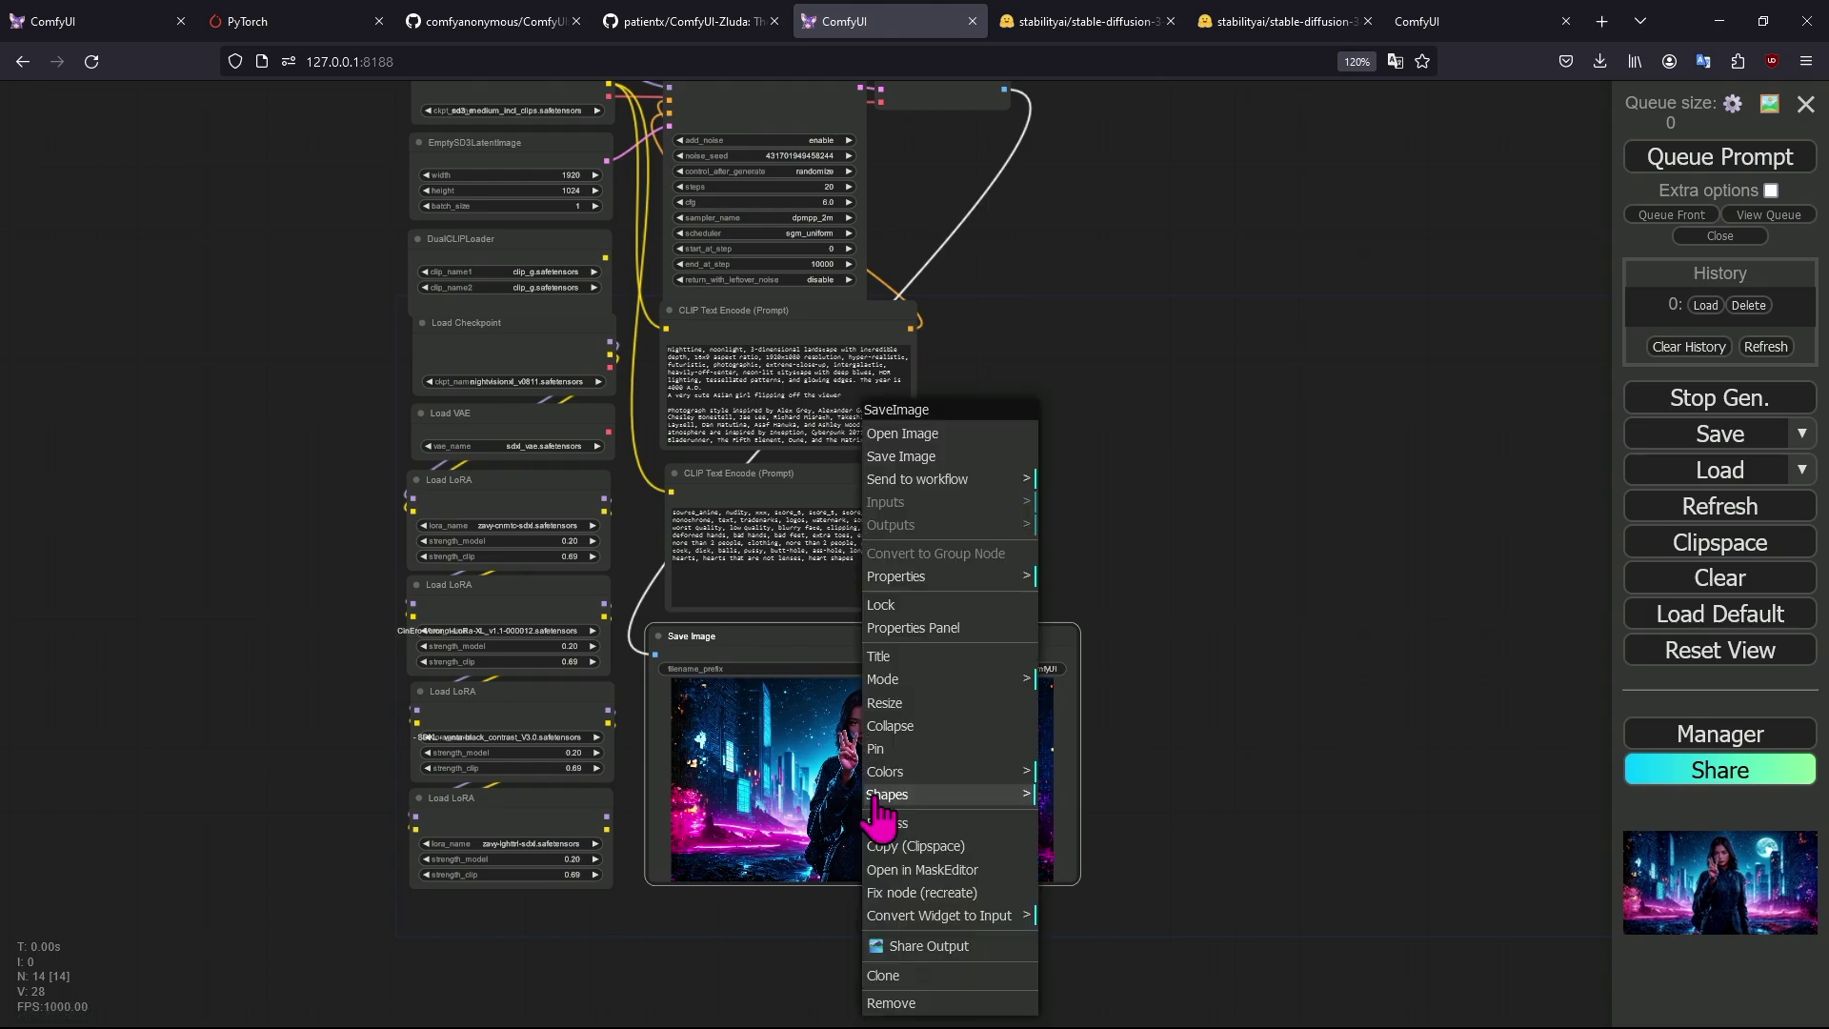
pyautogui.click(963, 431)
pyautogui.click(934, 494)
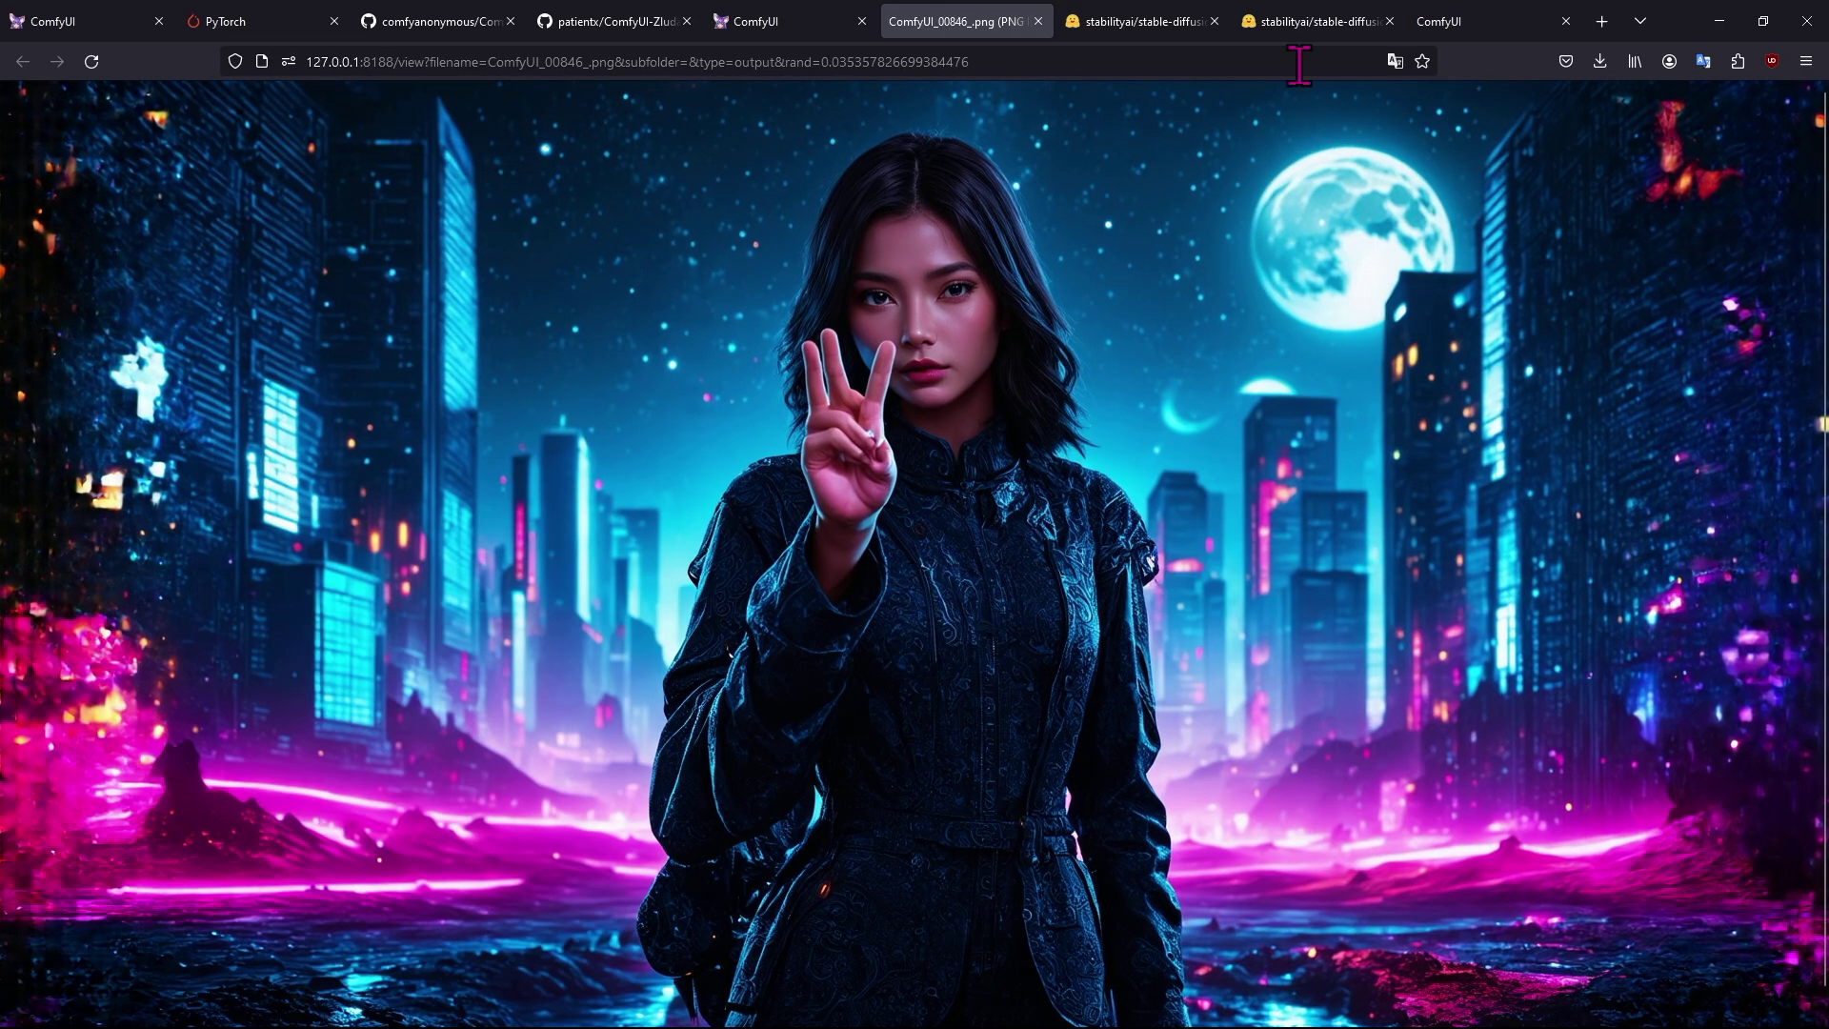
# Return to the ComfyUI tab and zoom in on the loader and sampler nodes.
pyautogui.click(774, 34)
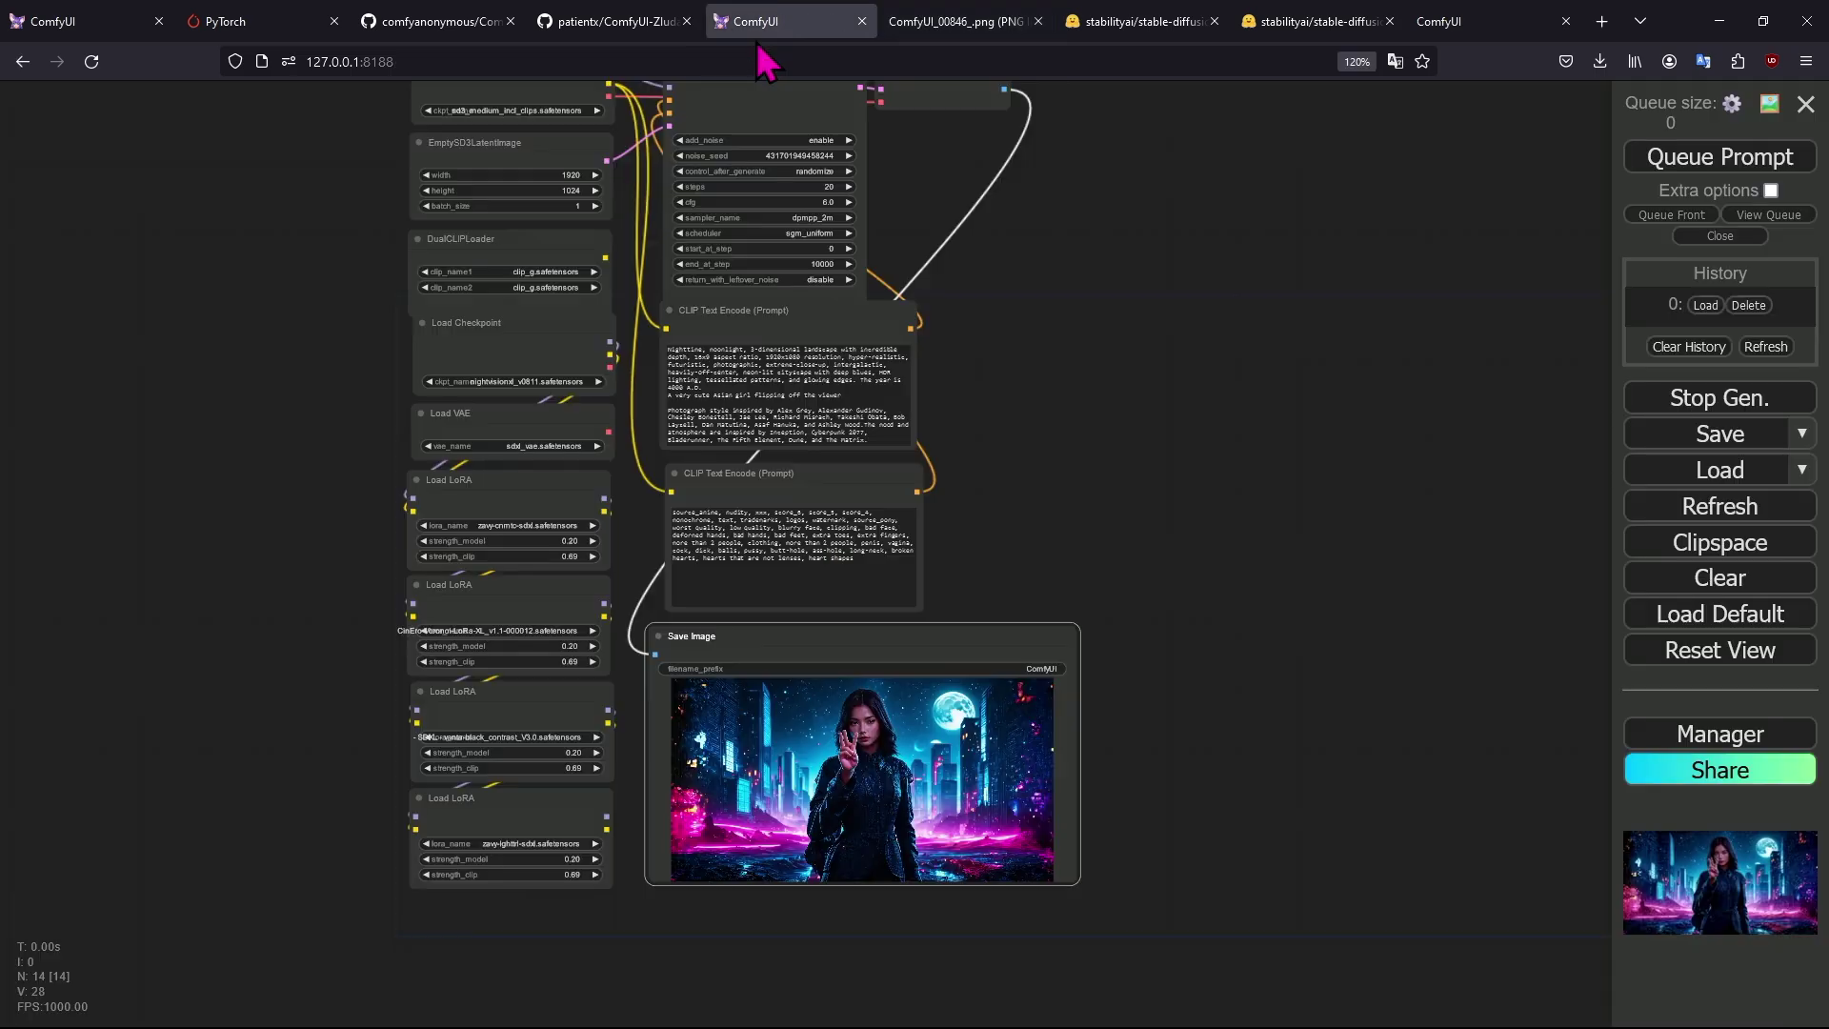
pyautogui.moveTo(1119, 535); pyautogui.dragTo(1184, 764)
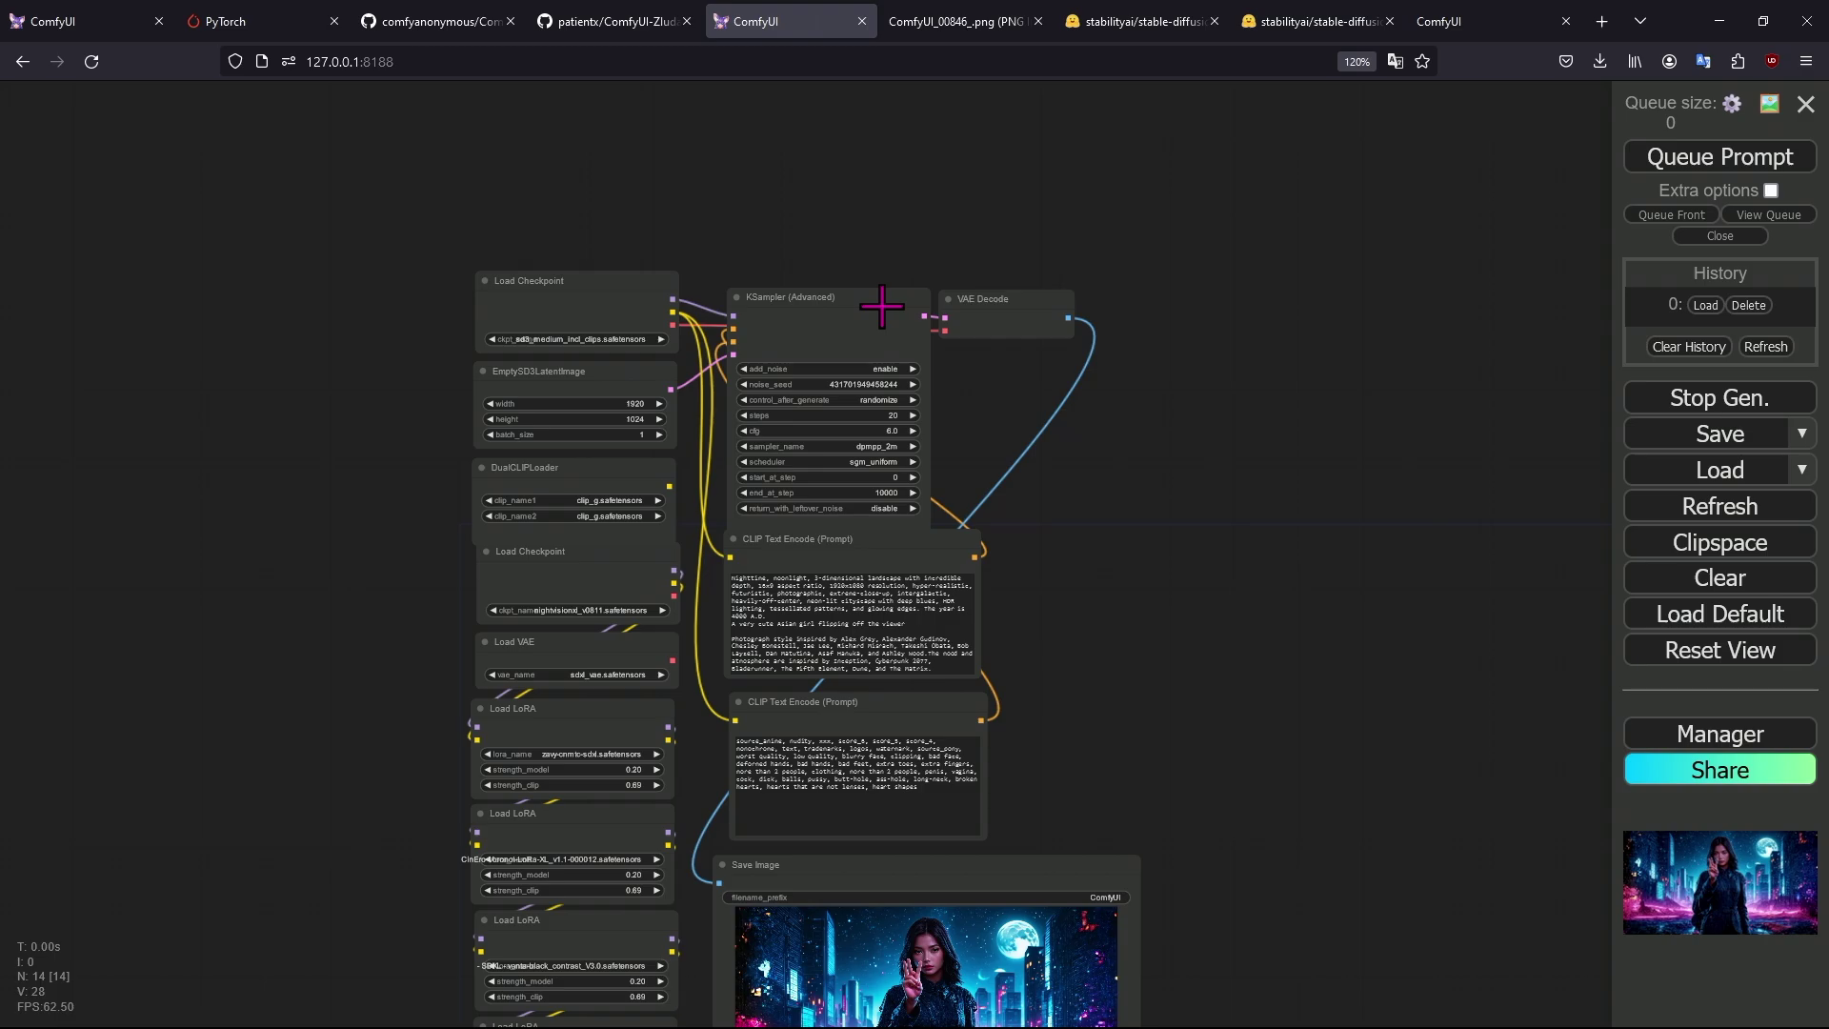
pyautogui.scroll(5, 1045, 387)
pyautogui.moveTo(1001, 400); pyautogui.dragTo(1138, 317)
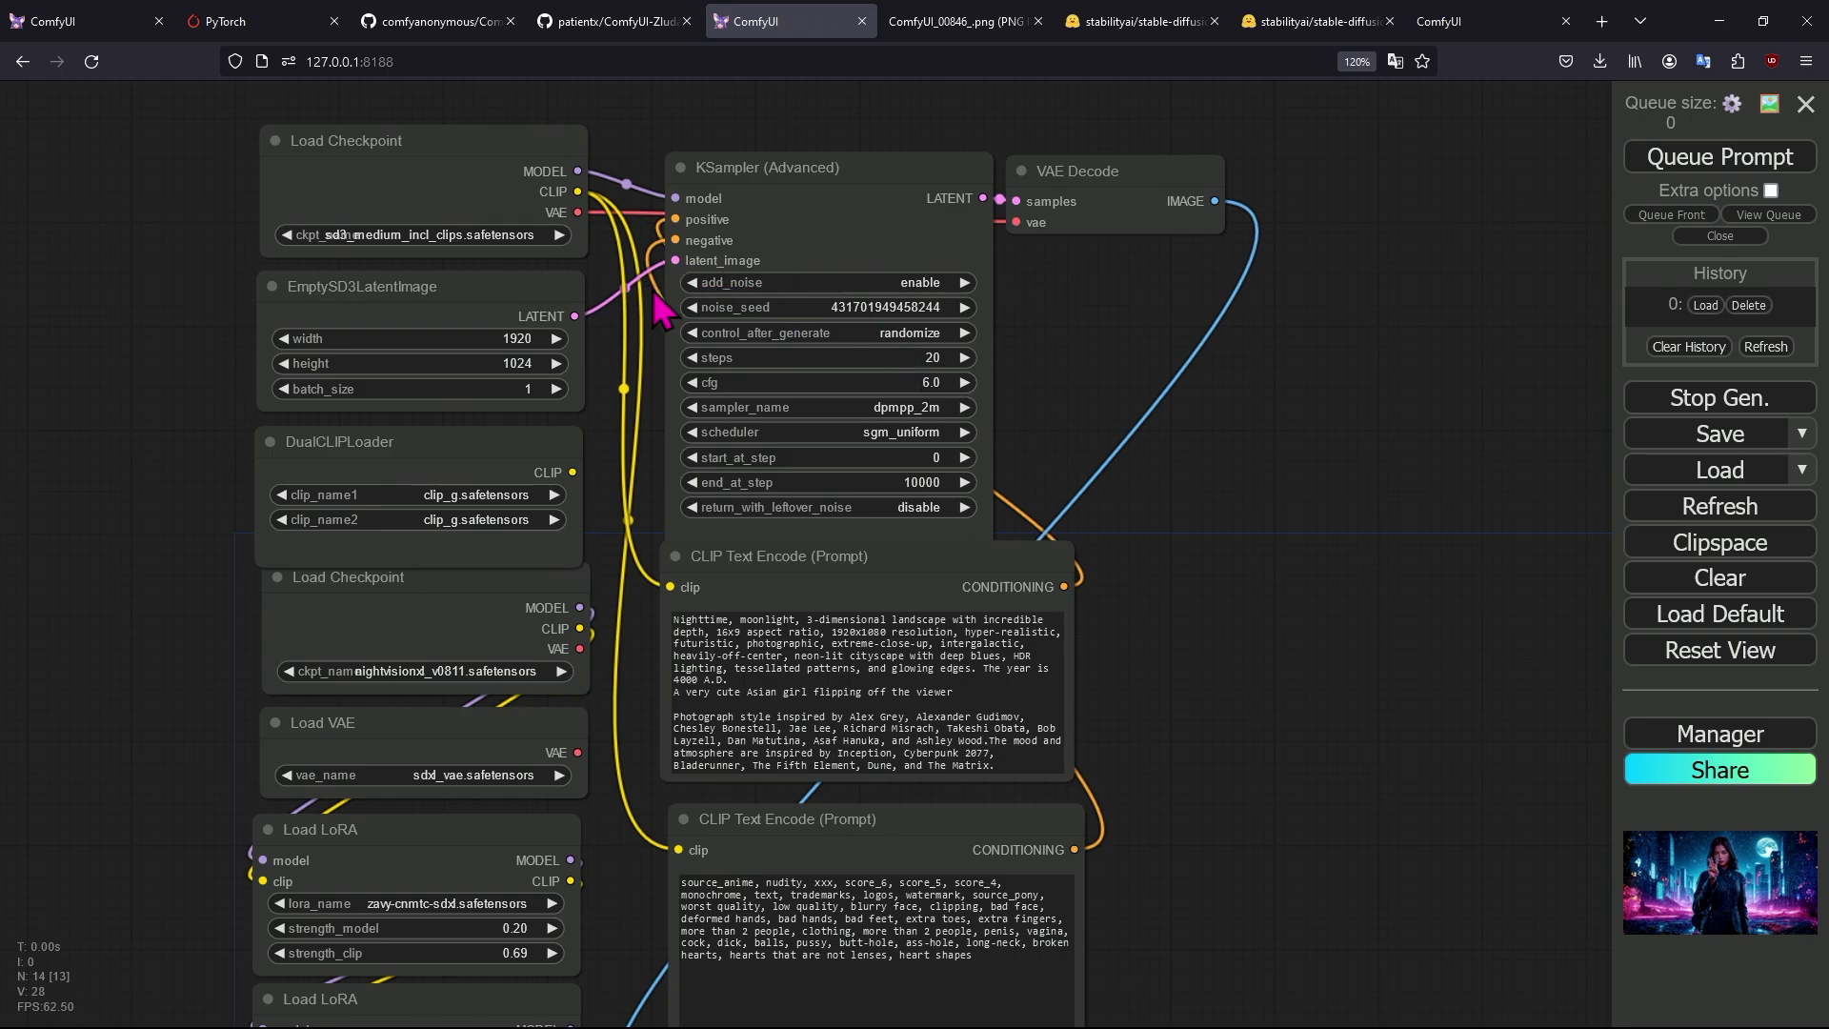
# Set the Load Checkpoint model to sd3_medium.safetensors.
pyautogui.click(386, 235)
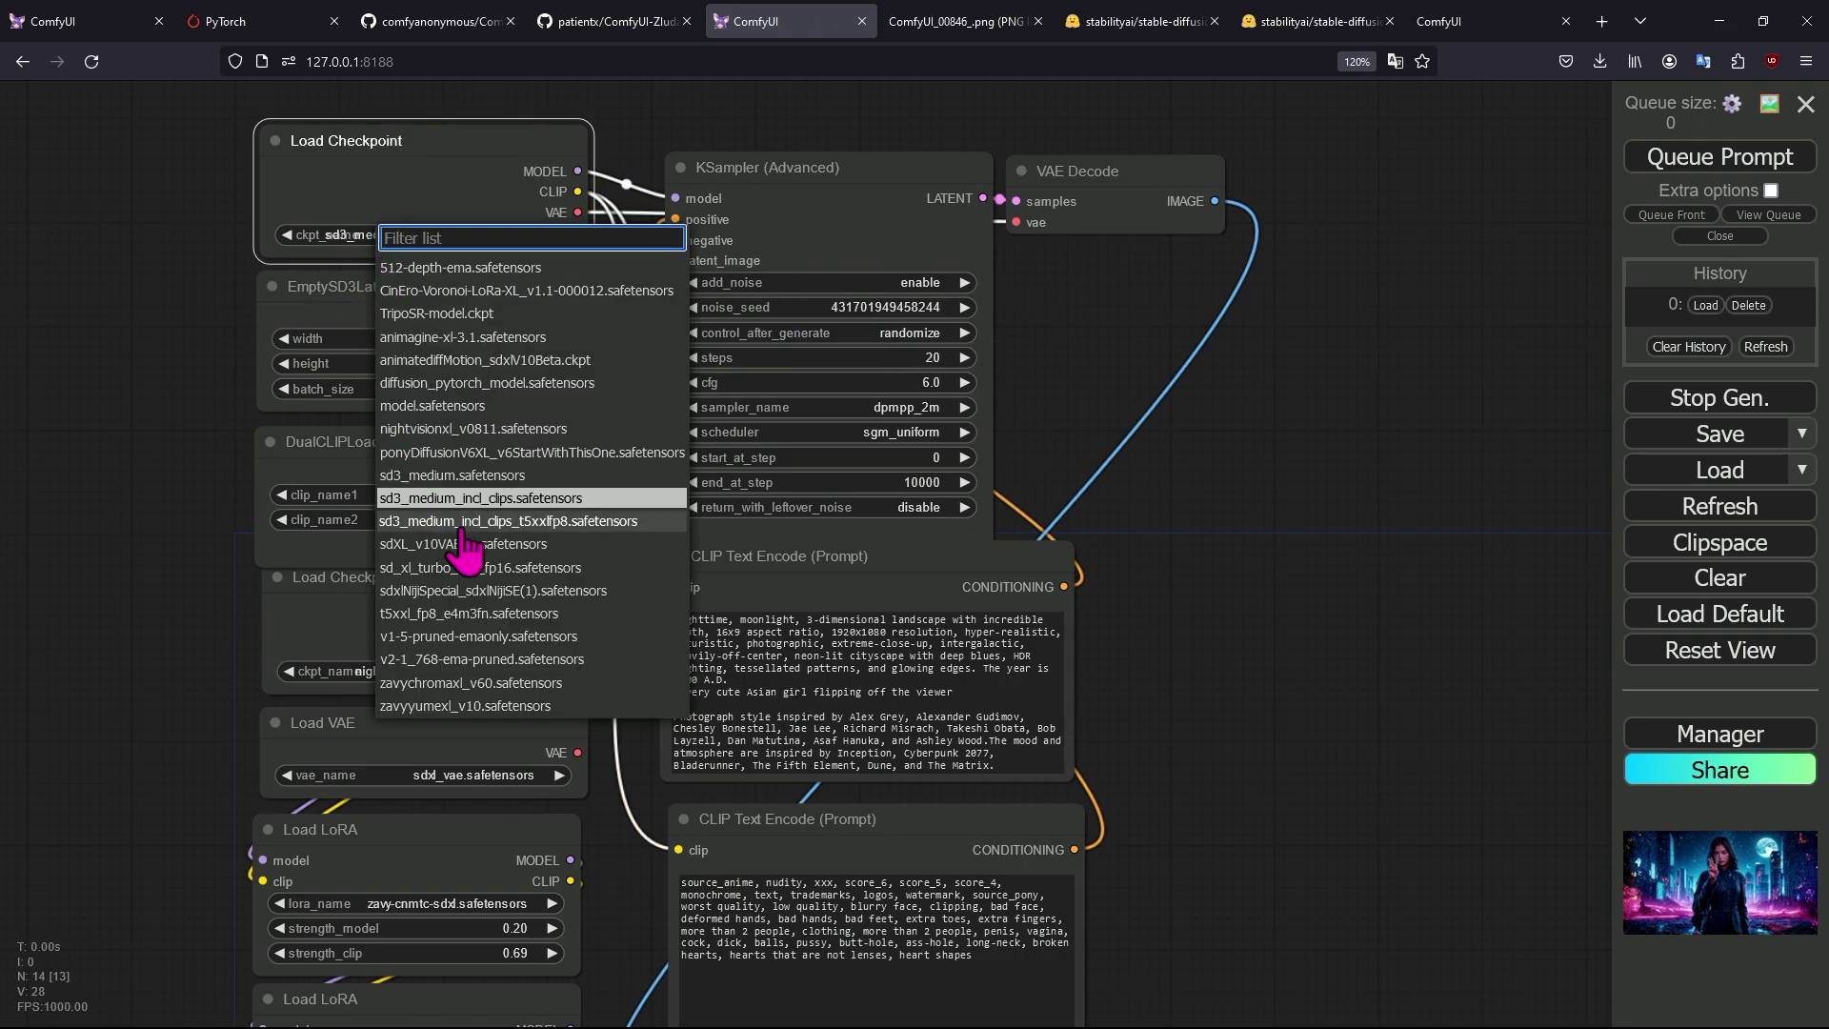
pyautogui.click(522, 234)
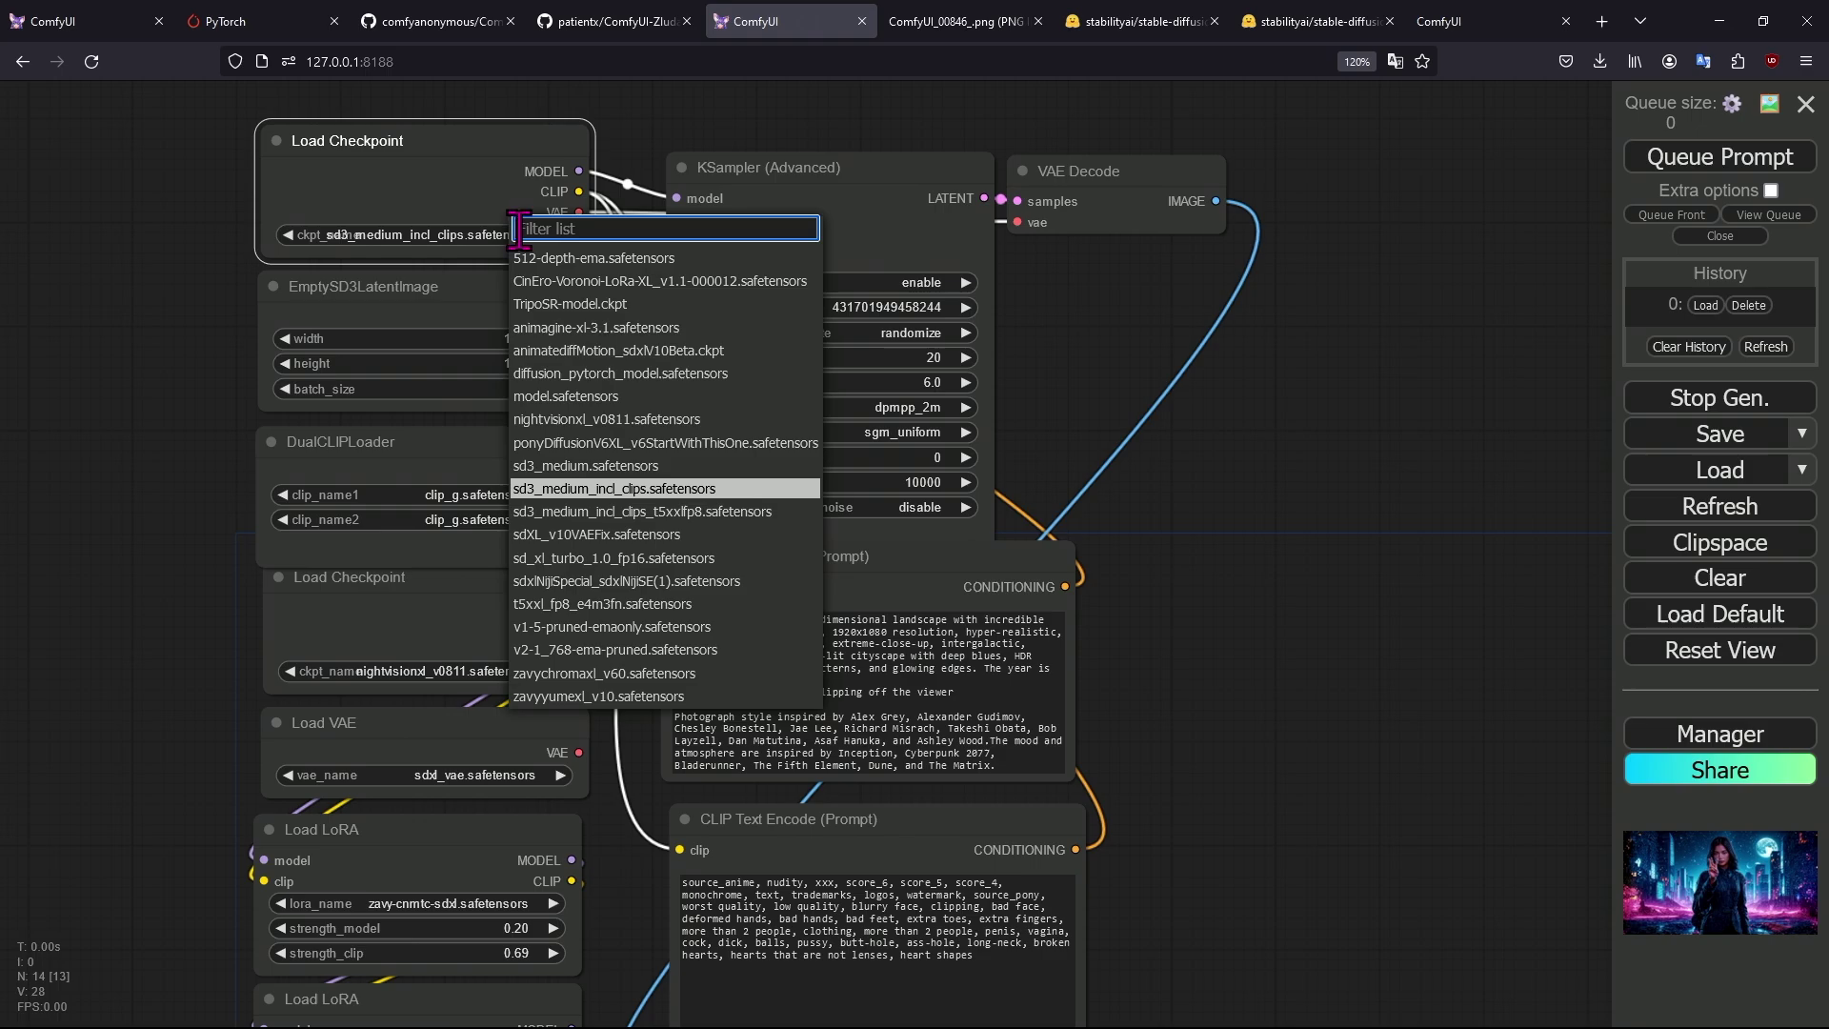
pyautogui.click(635, 484)
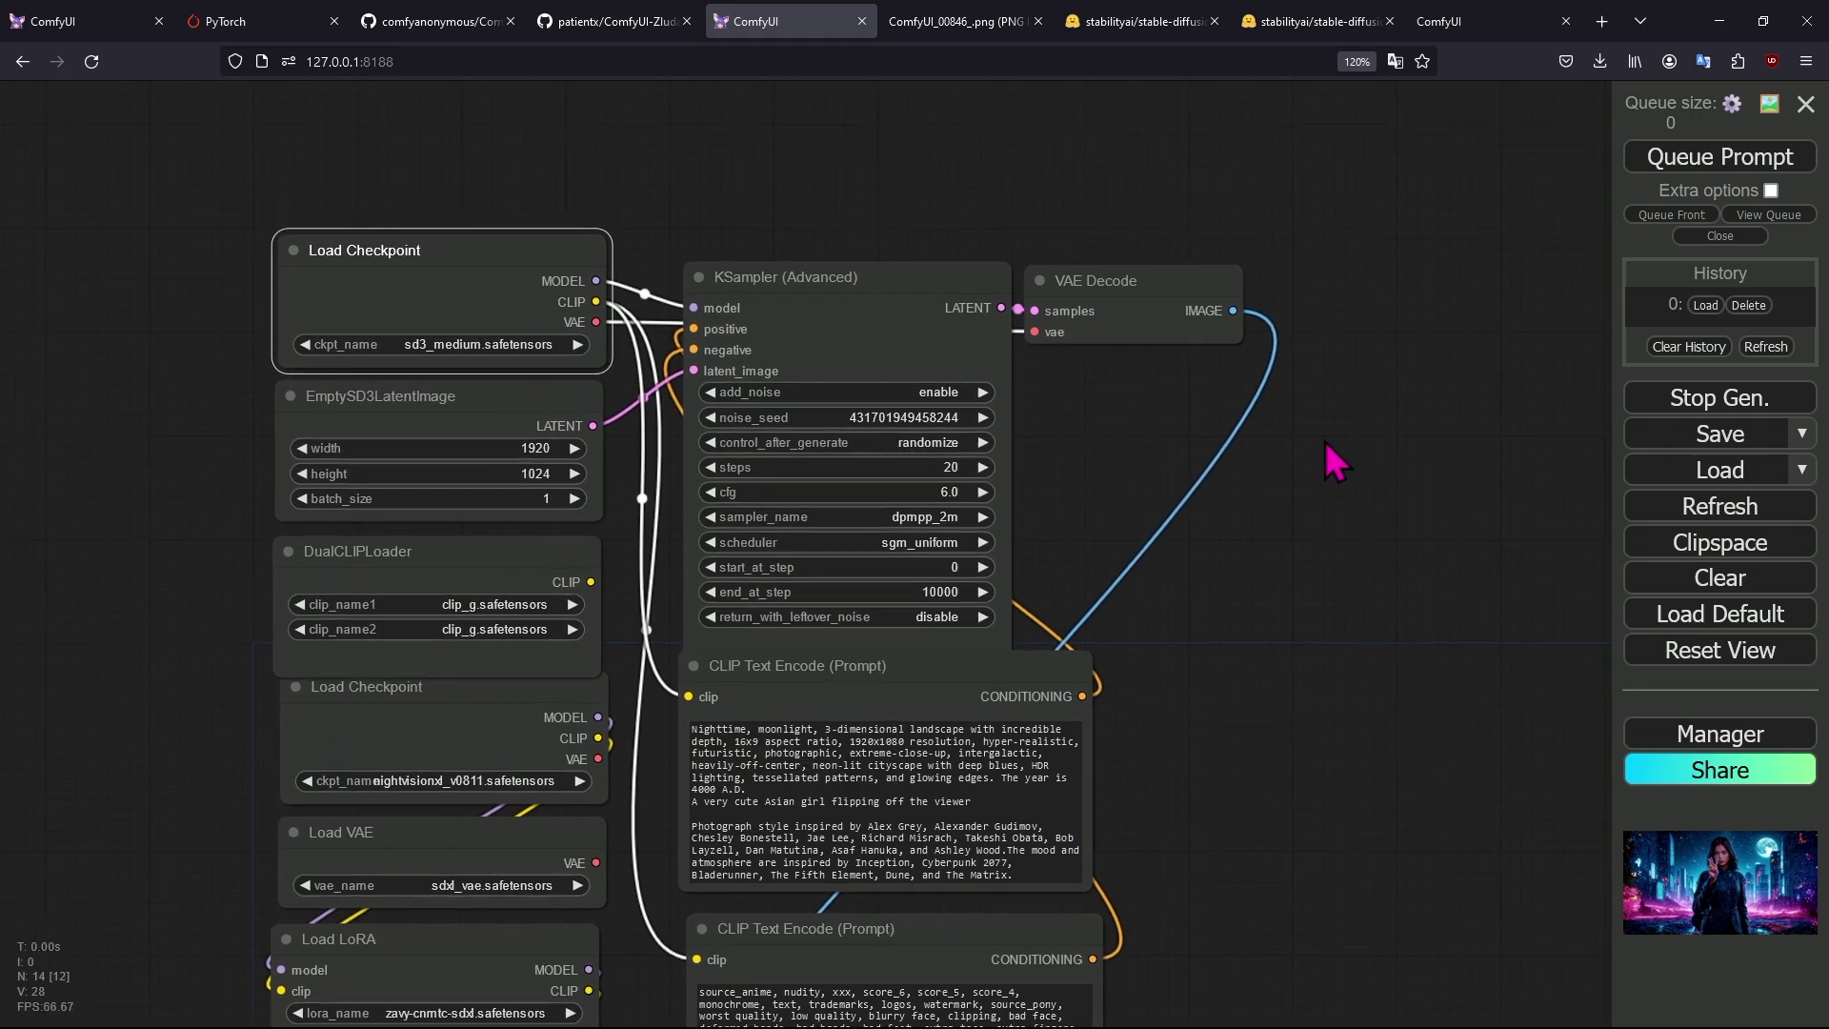
# Add a TripleCLIPLoader node with clip_name3 set to t5xxl_fp8_e4m3fn.safetensors.
pyautogui.rightClick(526, 145)
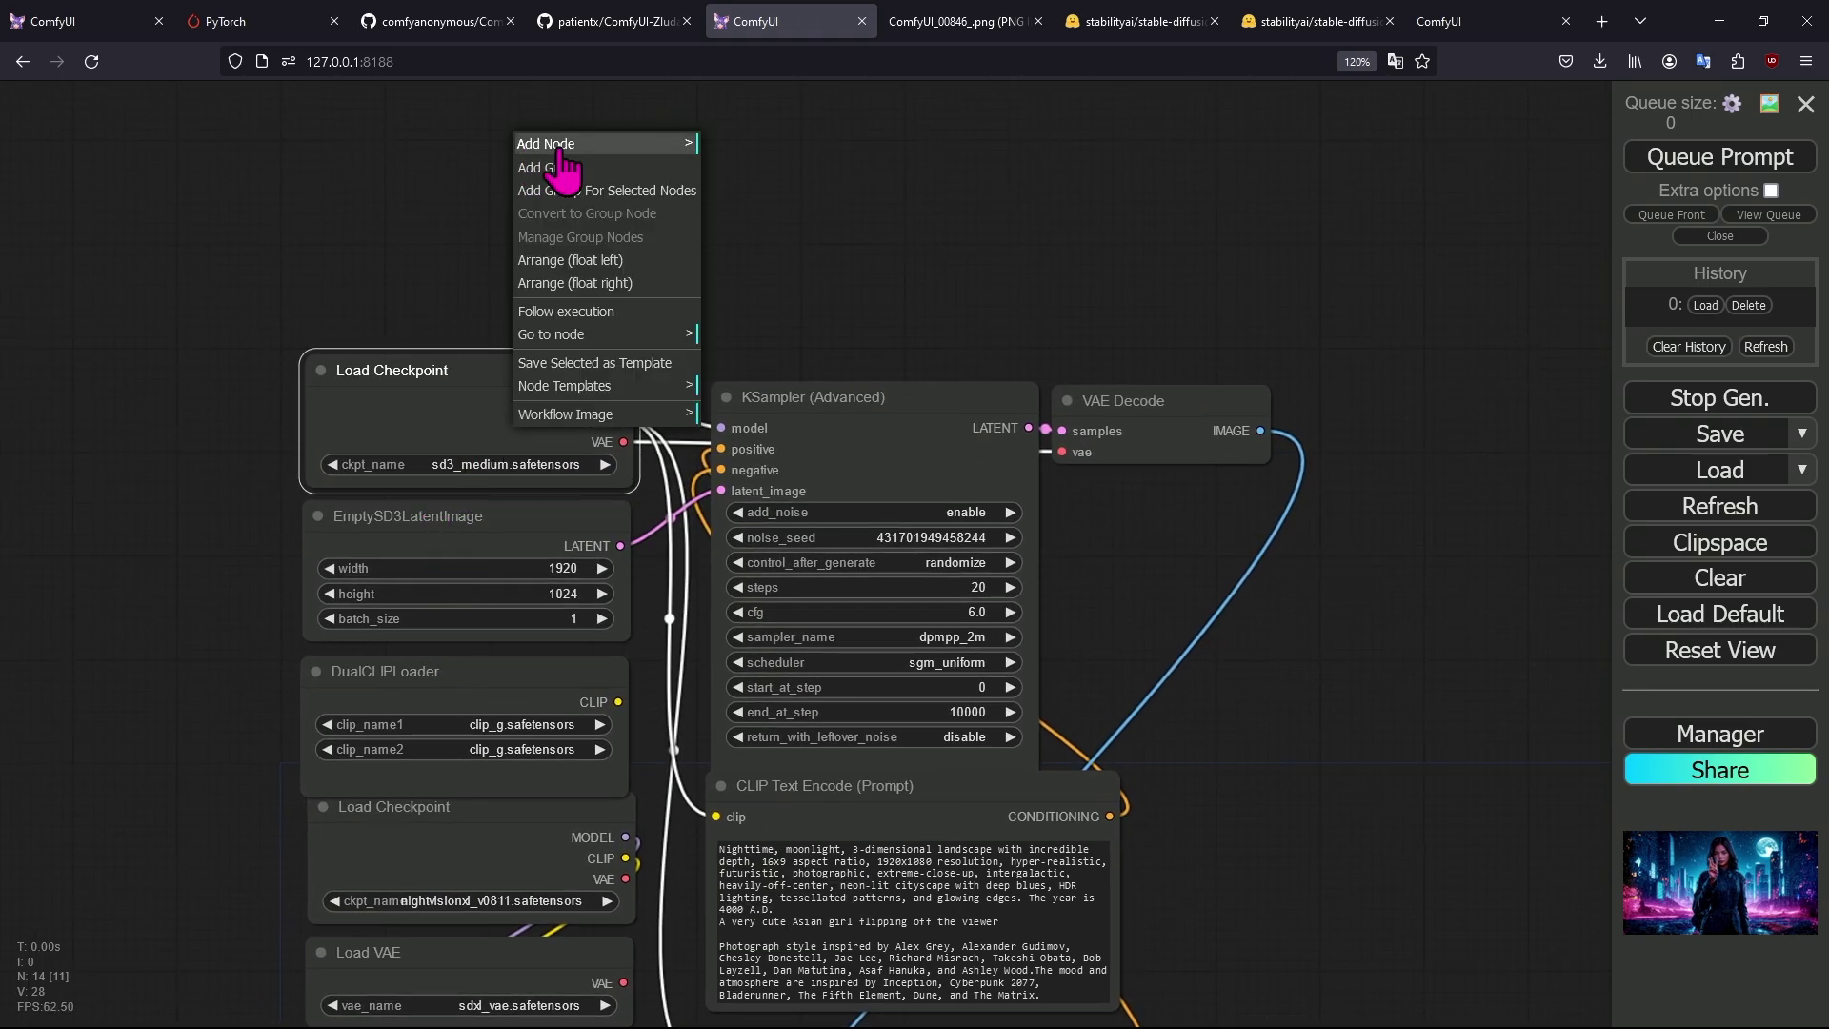
pyautogui.click(640, 145)
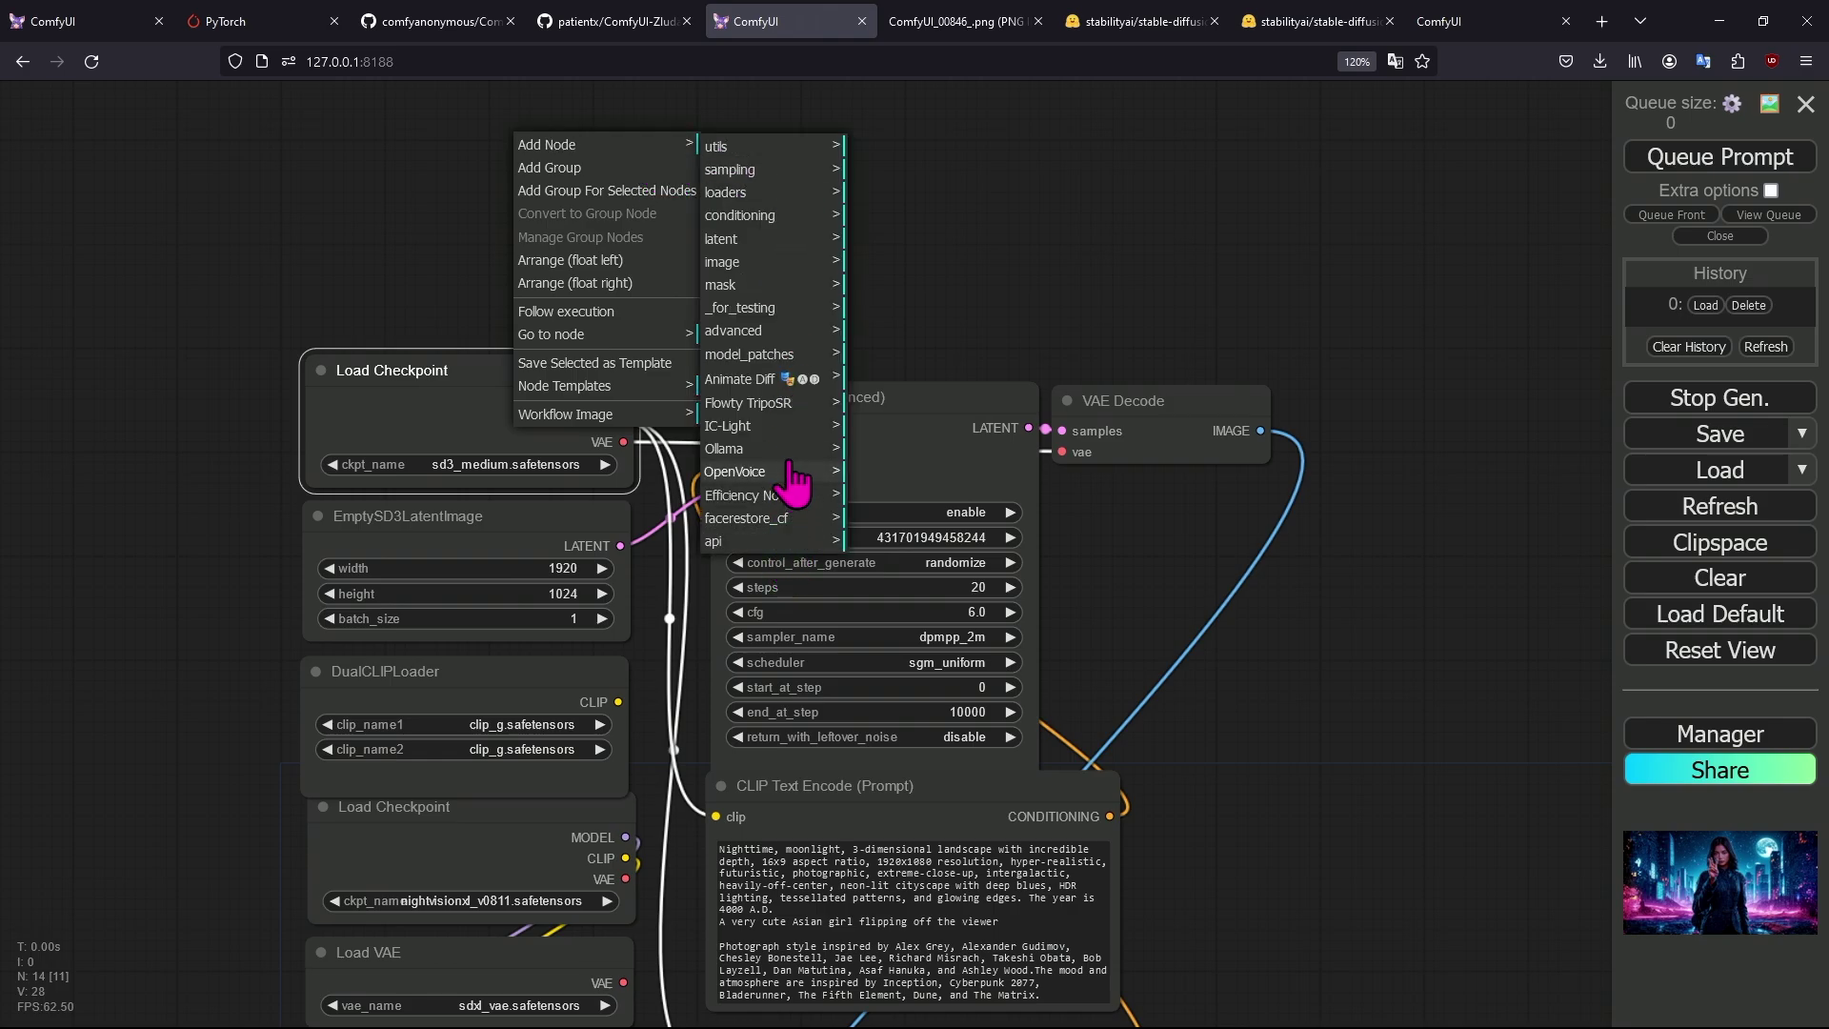
pyautogui.click(779, 332)
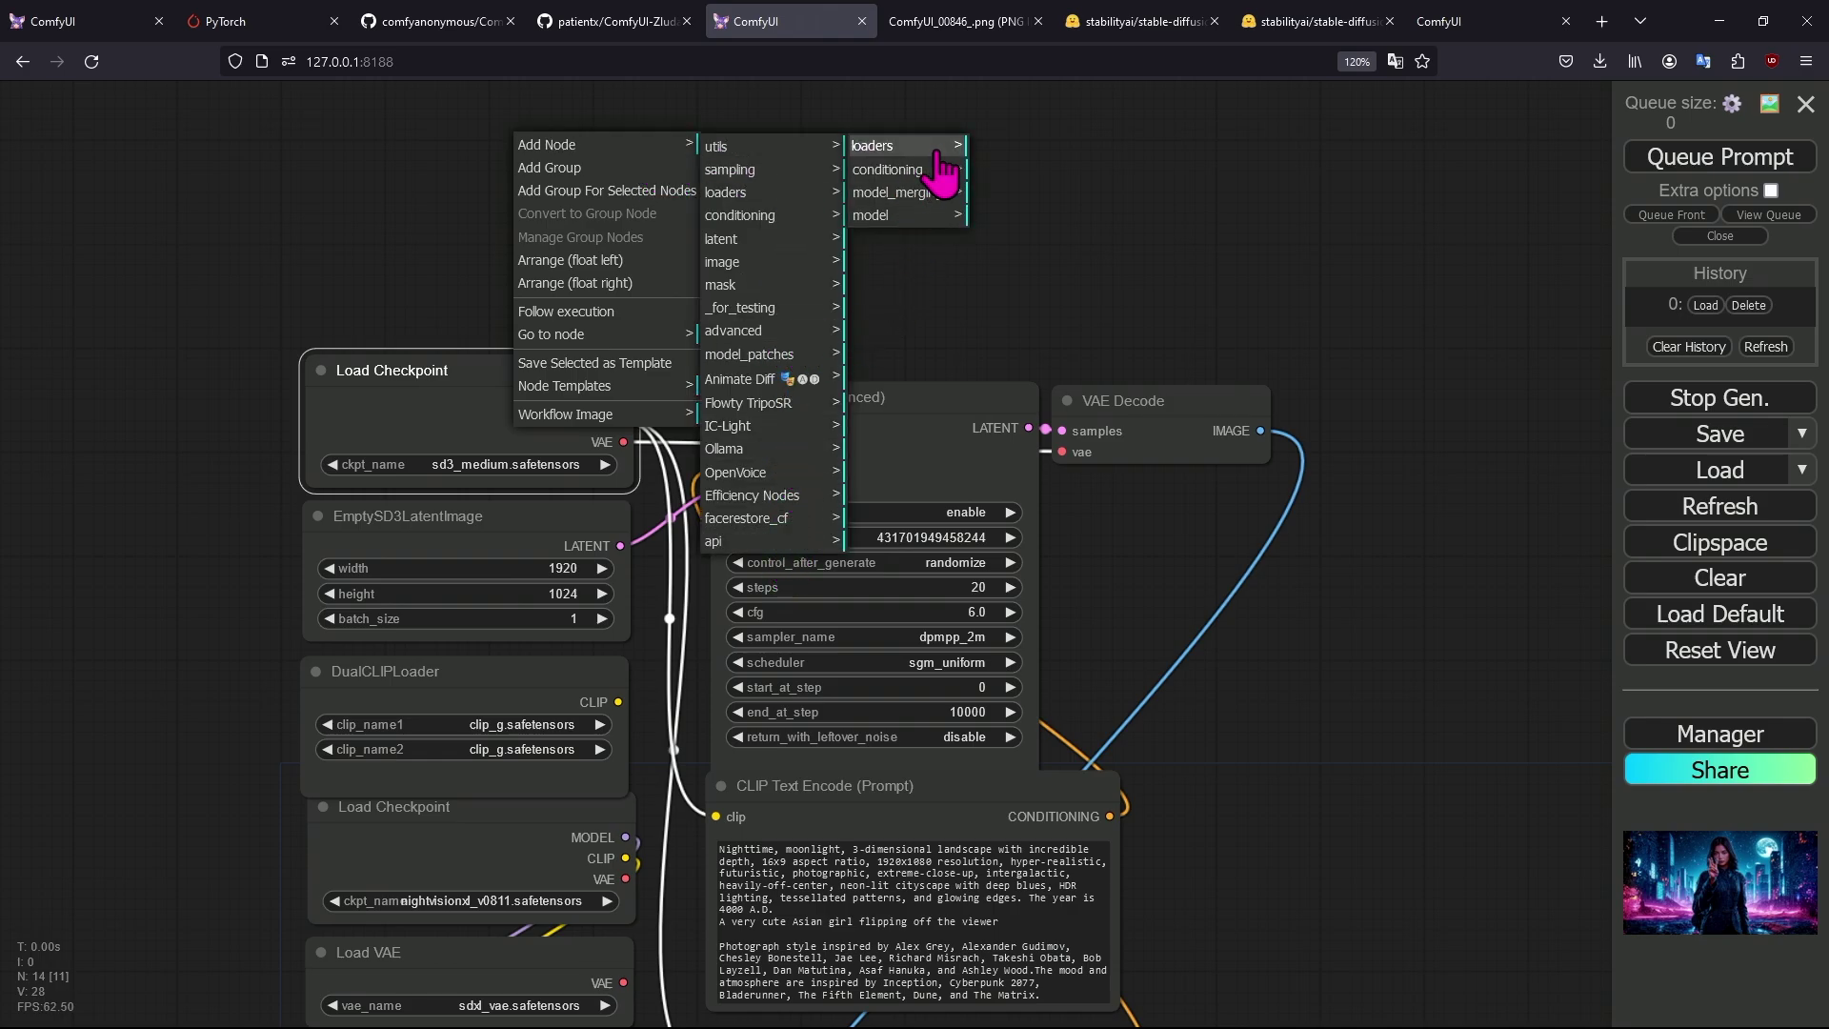
pyautogui.click(900, 147)
pyautogui.click(1048, 255)
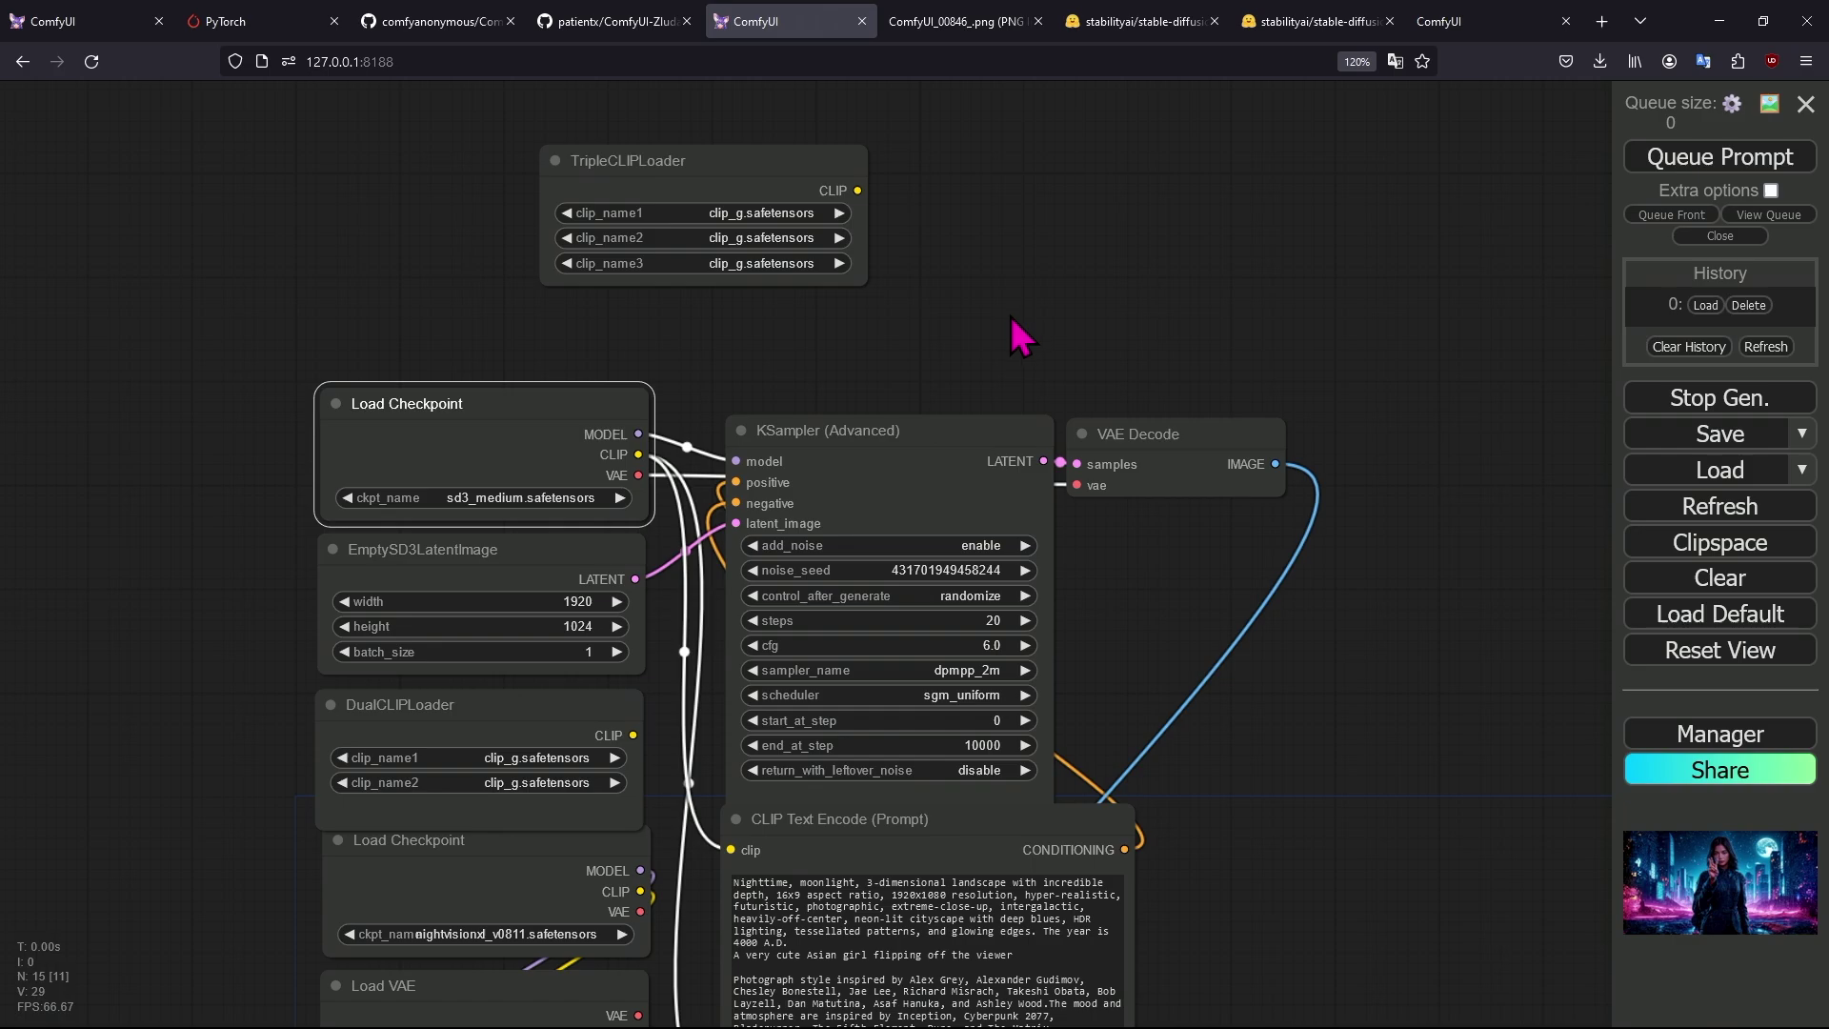
pyautogui.click(762, 267)
pyautogui.click(800, 317)
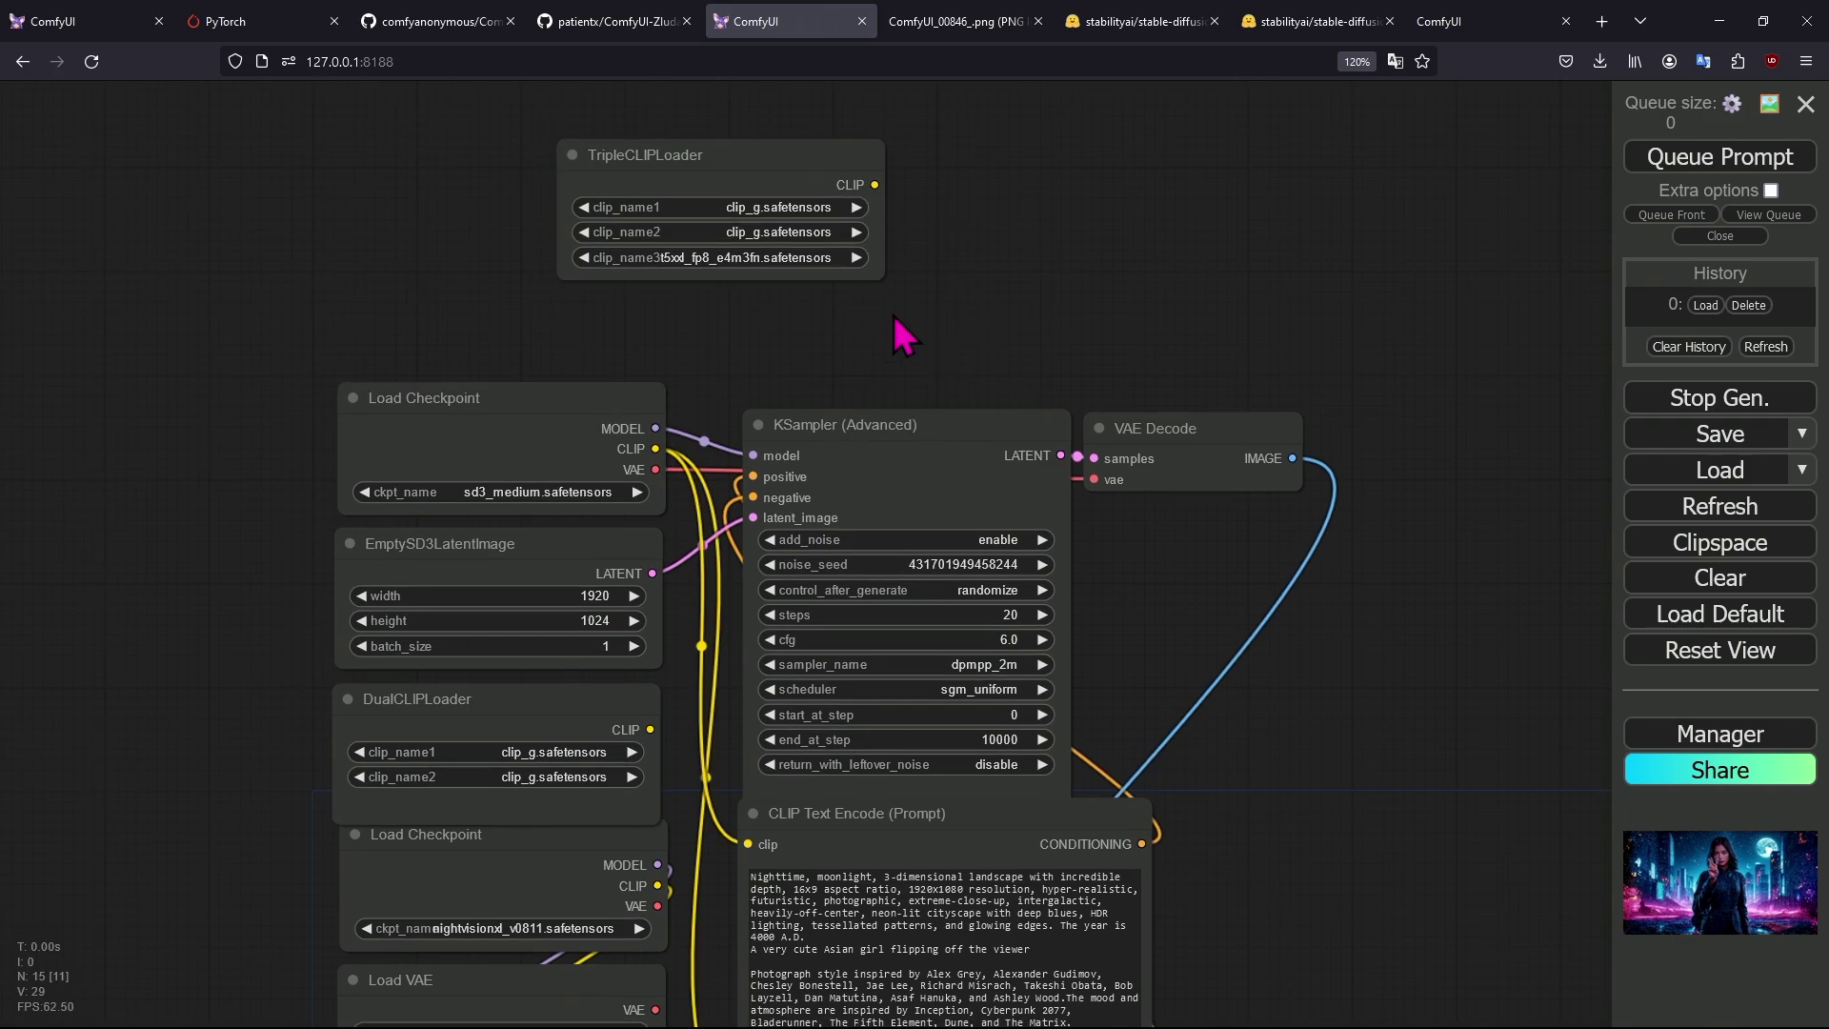
# Wire the TripleCLIPLoader's CLIP output to both CLIP Text Encode nodes.
pyautogui.moveTo(874, 185); pyautogui.dragTo(749, 844)
pyautogui.moveTo(1110, 359); pyautogui.dragTo(1075, 274)
pyautogui.moveTo(837, 101); pyautogui.dragTo(722, 1019)
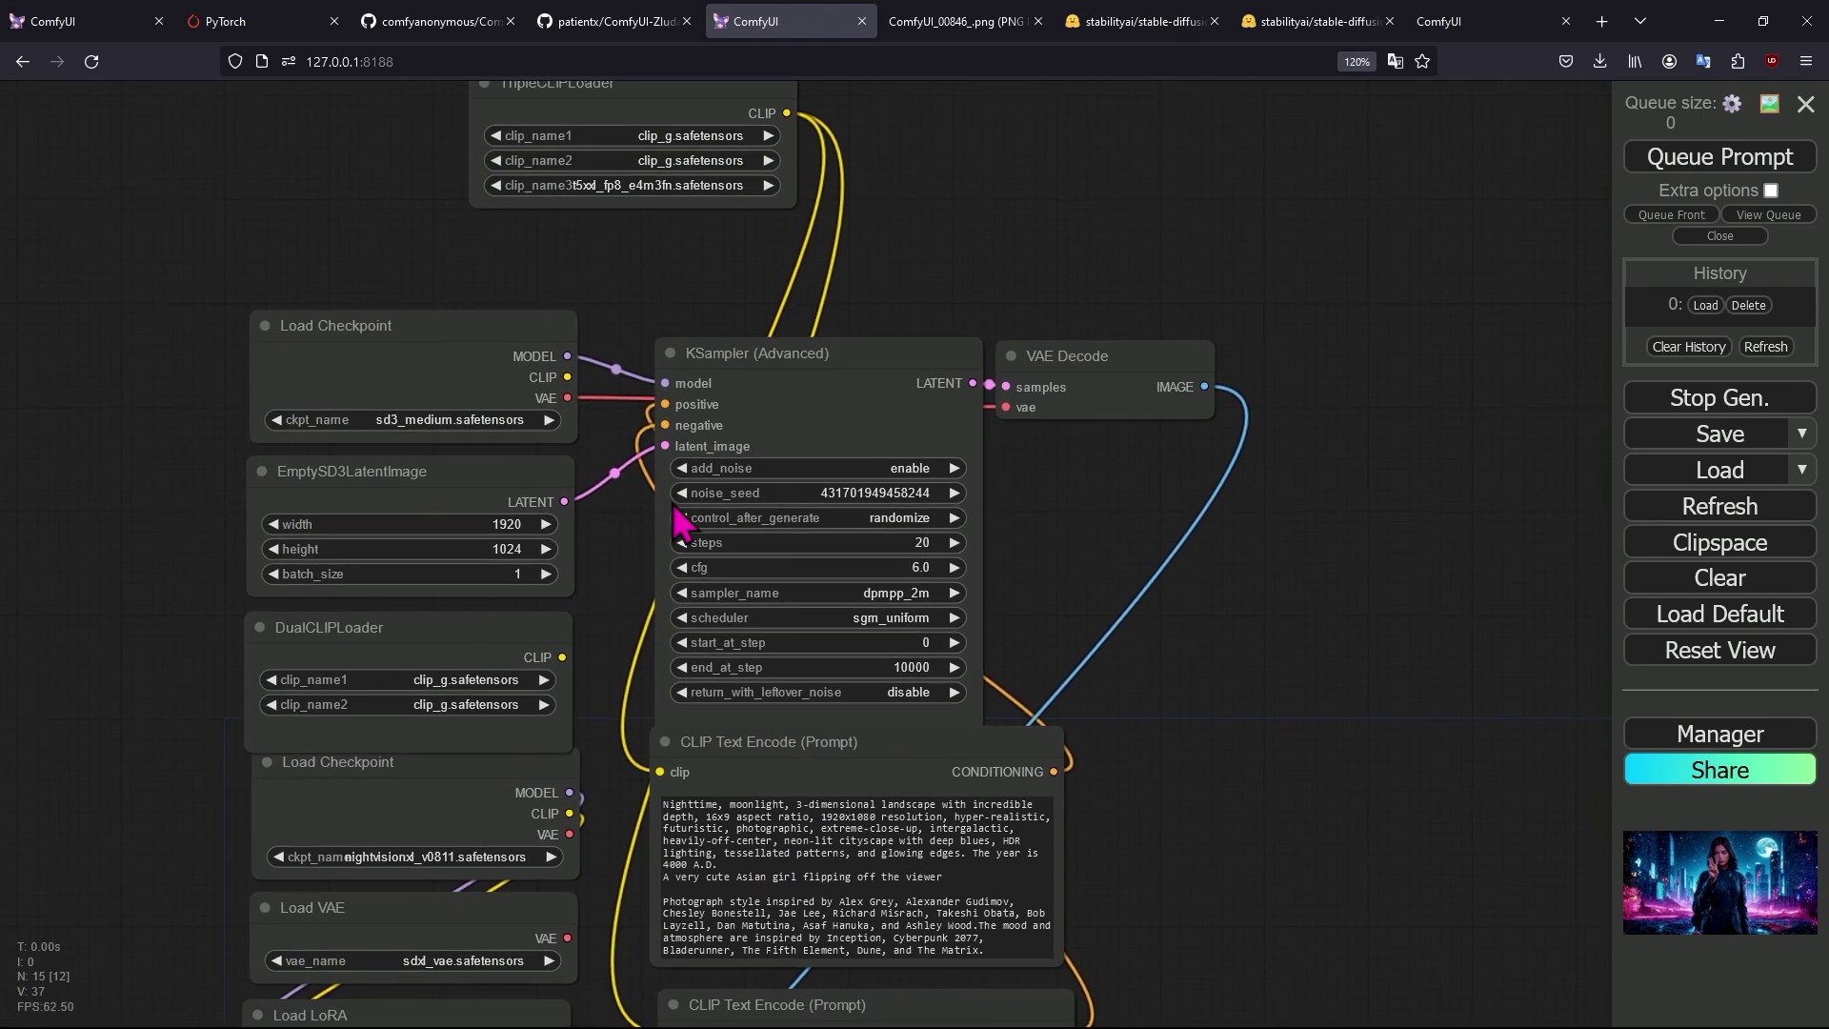
# Set the EmptySD3LatentImage width to 1024.
pyautogui.scroll(-2, 1238, 282)
pyautogui.scroll(-3, 1233, 247)
pyautogui.scroll(-5, 1267, 569)
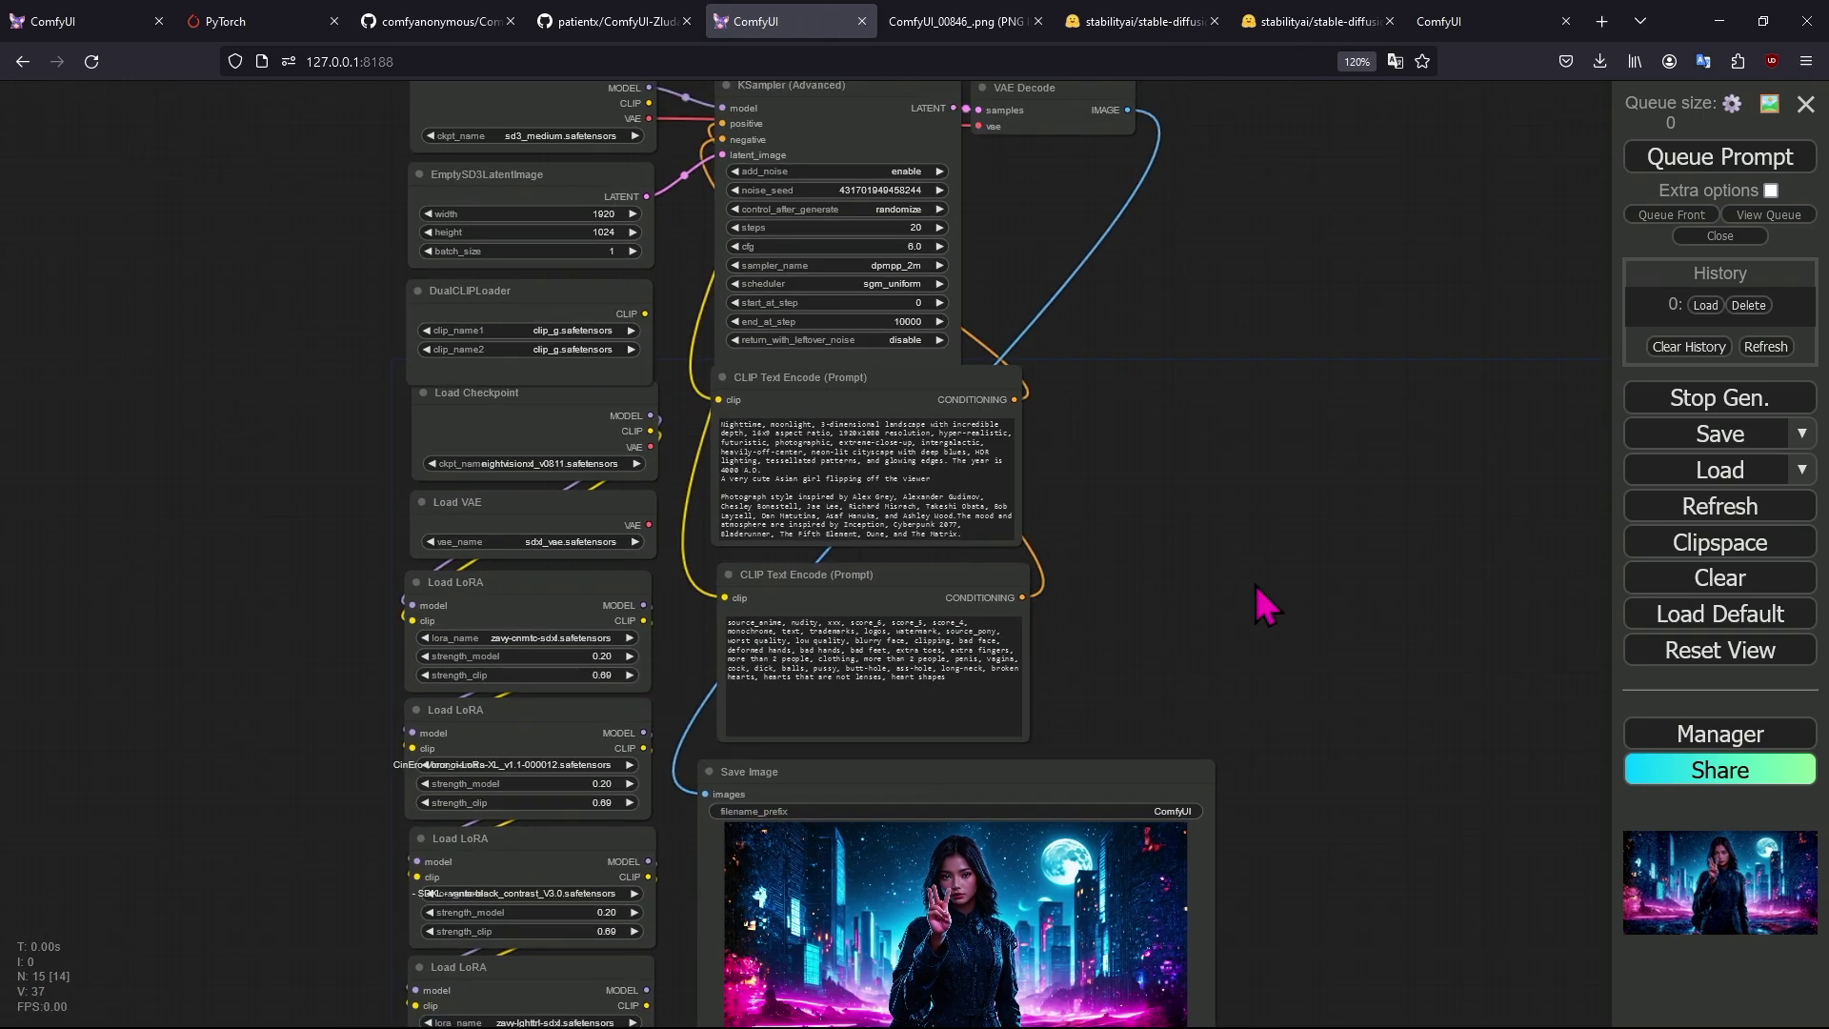
pyautogui.scroll(6, 1360, 529)
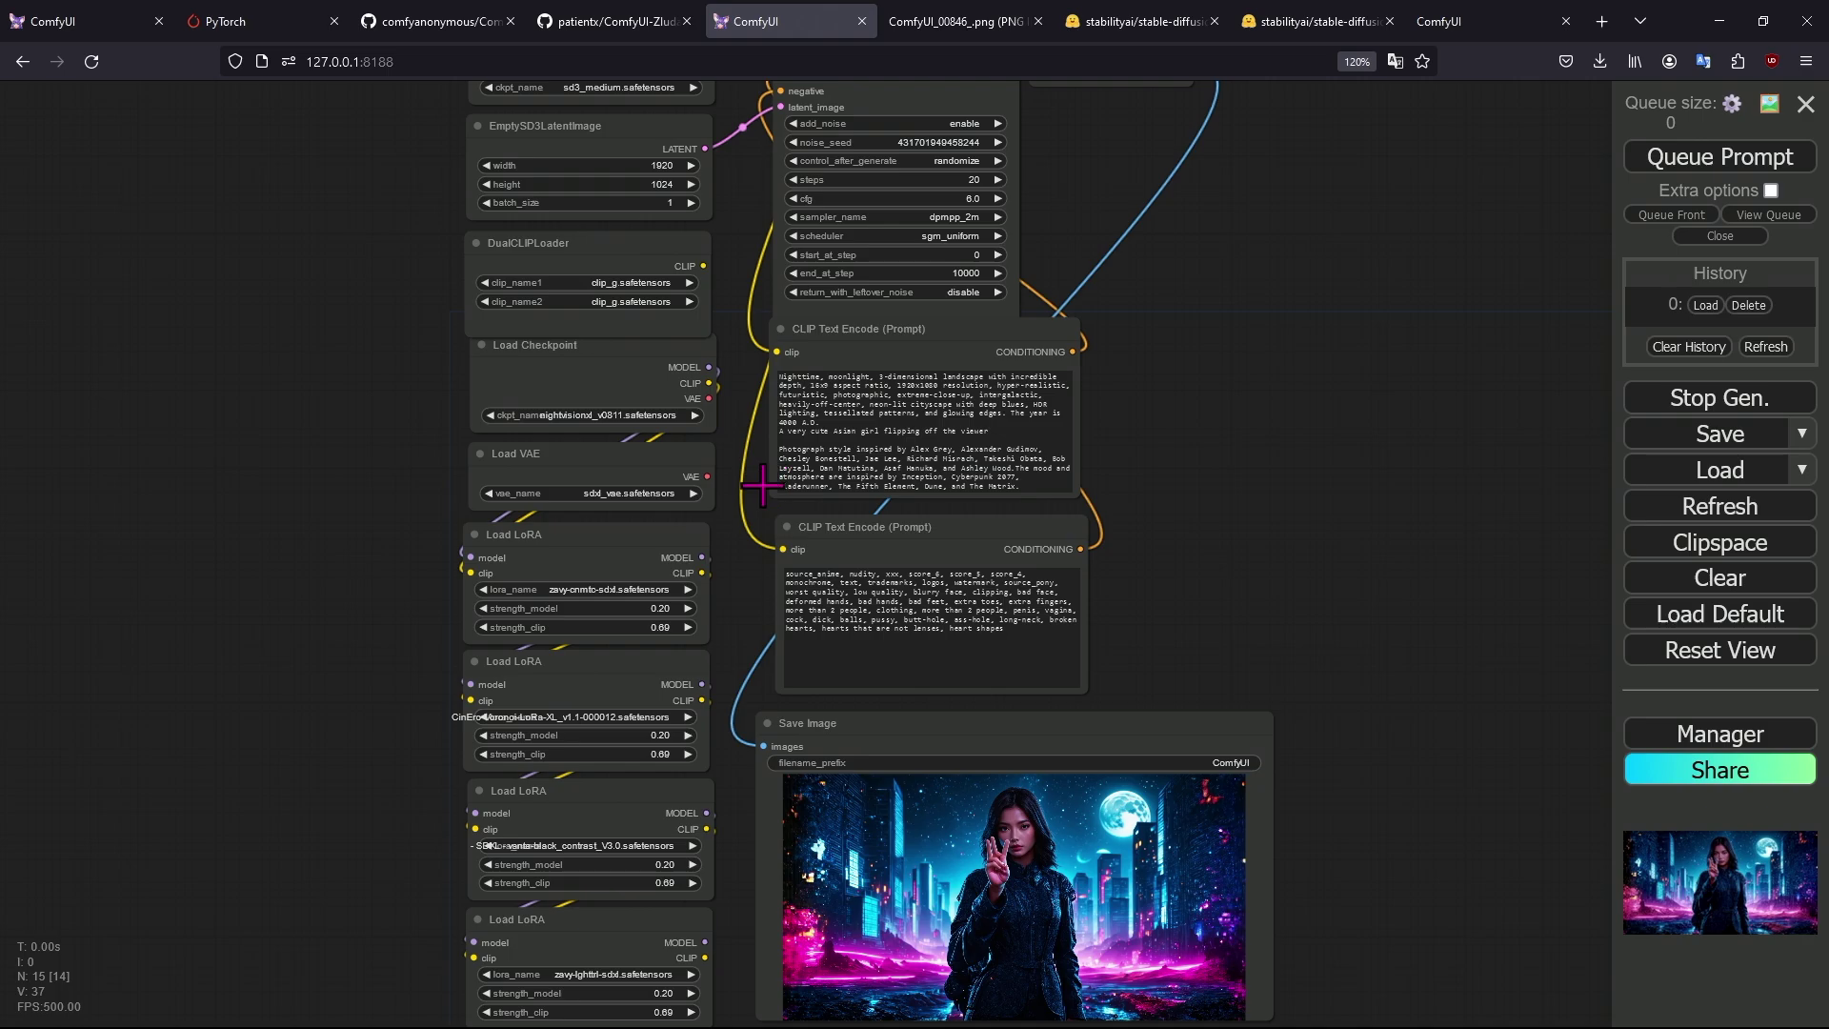
pyautogui.scroll(2, 748, 489)
pyautogui.moveTo(730, 376)
pyautogui.mouseDown()
pyautogui.moveTo(743, 438)
pyautogui.moveTo(743, 381)
pyautogui.mouseUp()
pyautogui.scroll(3, 1386, 501)
pyautogui.click(583, 386)
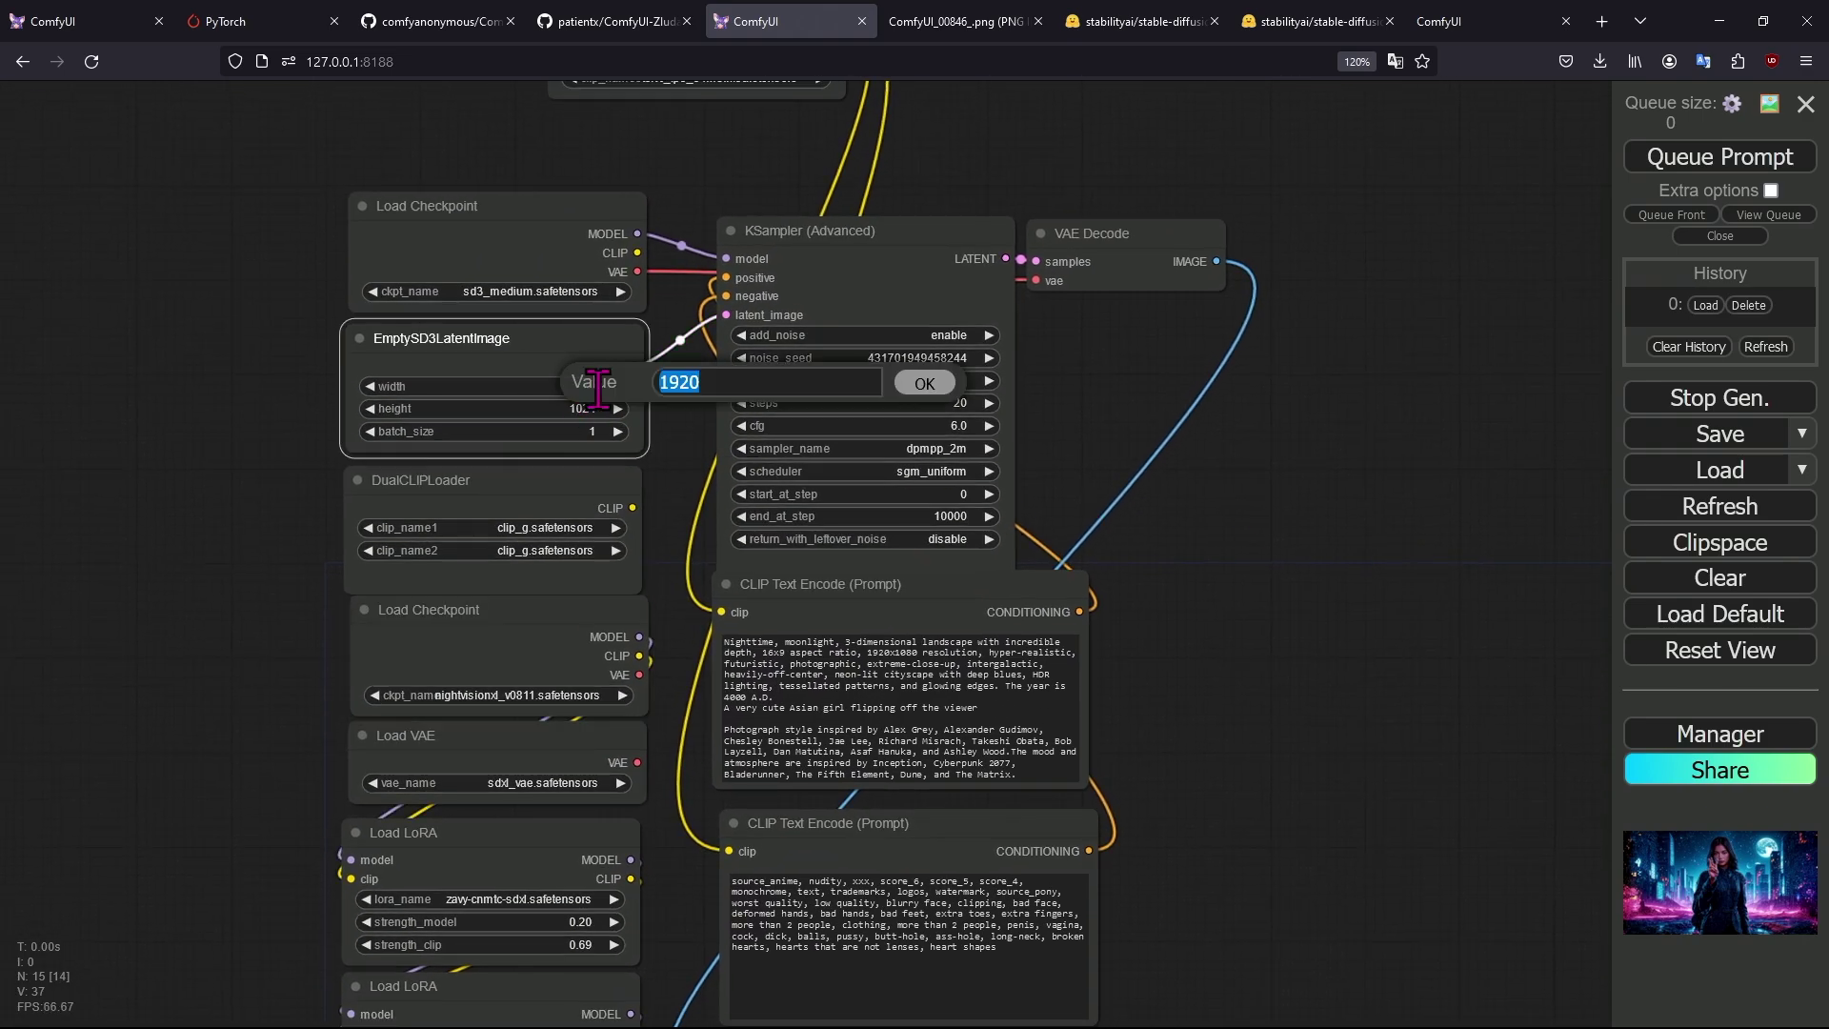
pyautogui.write('1')
pyautogui.press('Return')
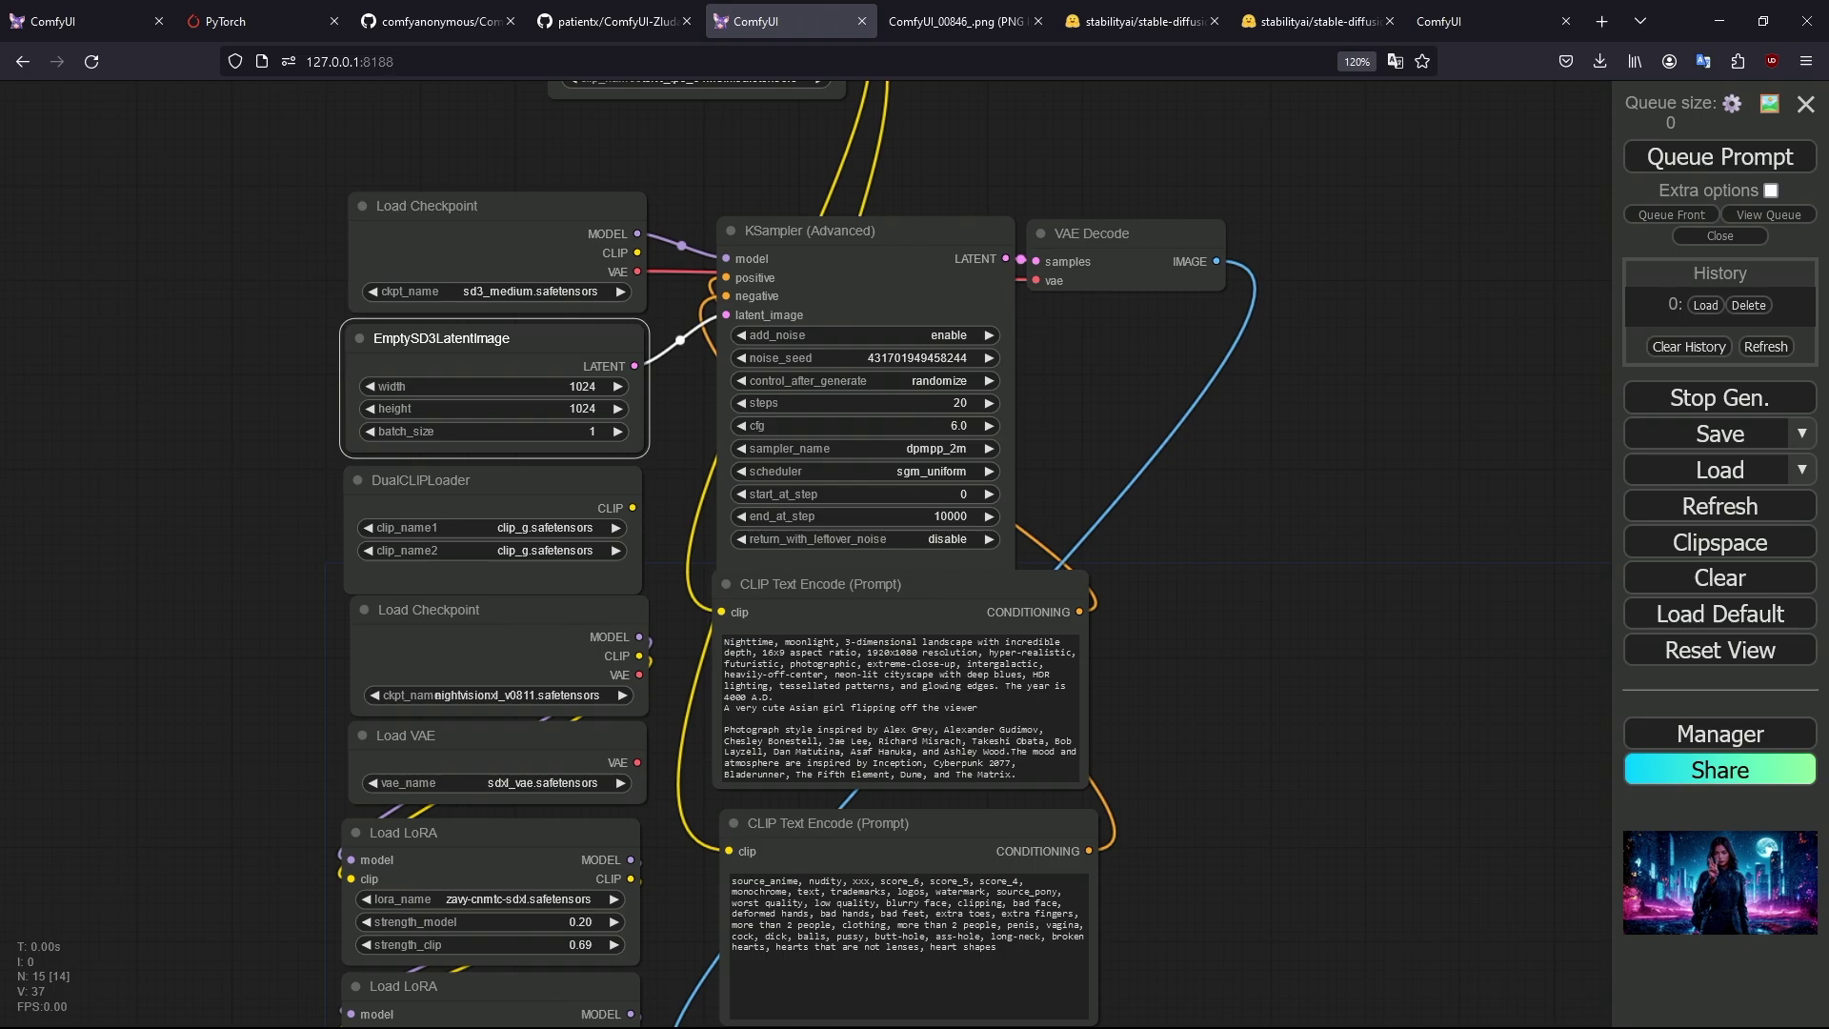
# Replace 'flipping off the viewer' in the positive prompt with a sign reading 'SD3 IS HERE'.
pyautogui.click(1008, 703)
pyautogui.moveTo(1008, 704); pyautogui.dragTo(862, 707)
pyautogui.write('hold')
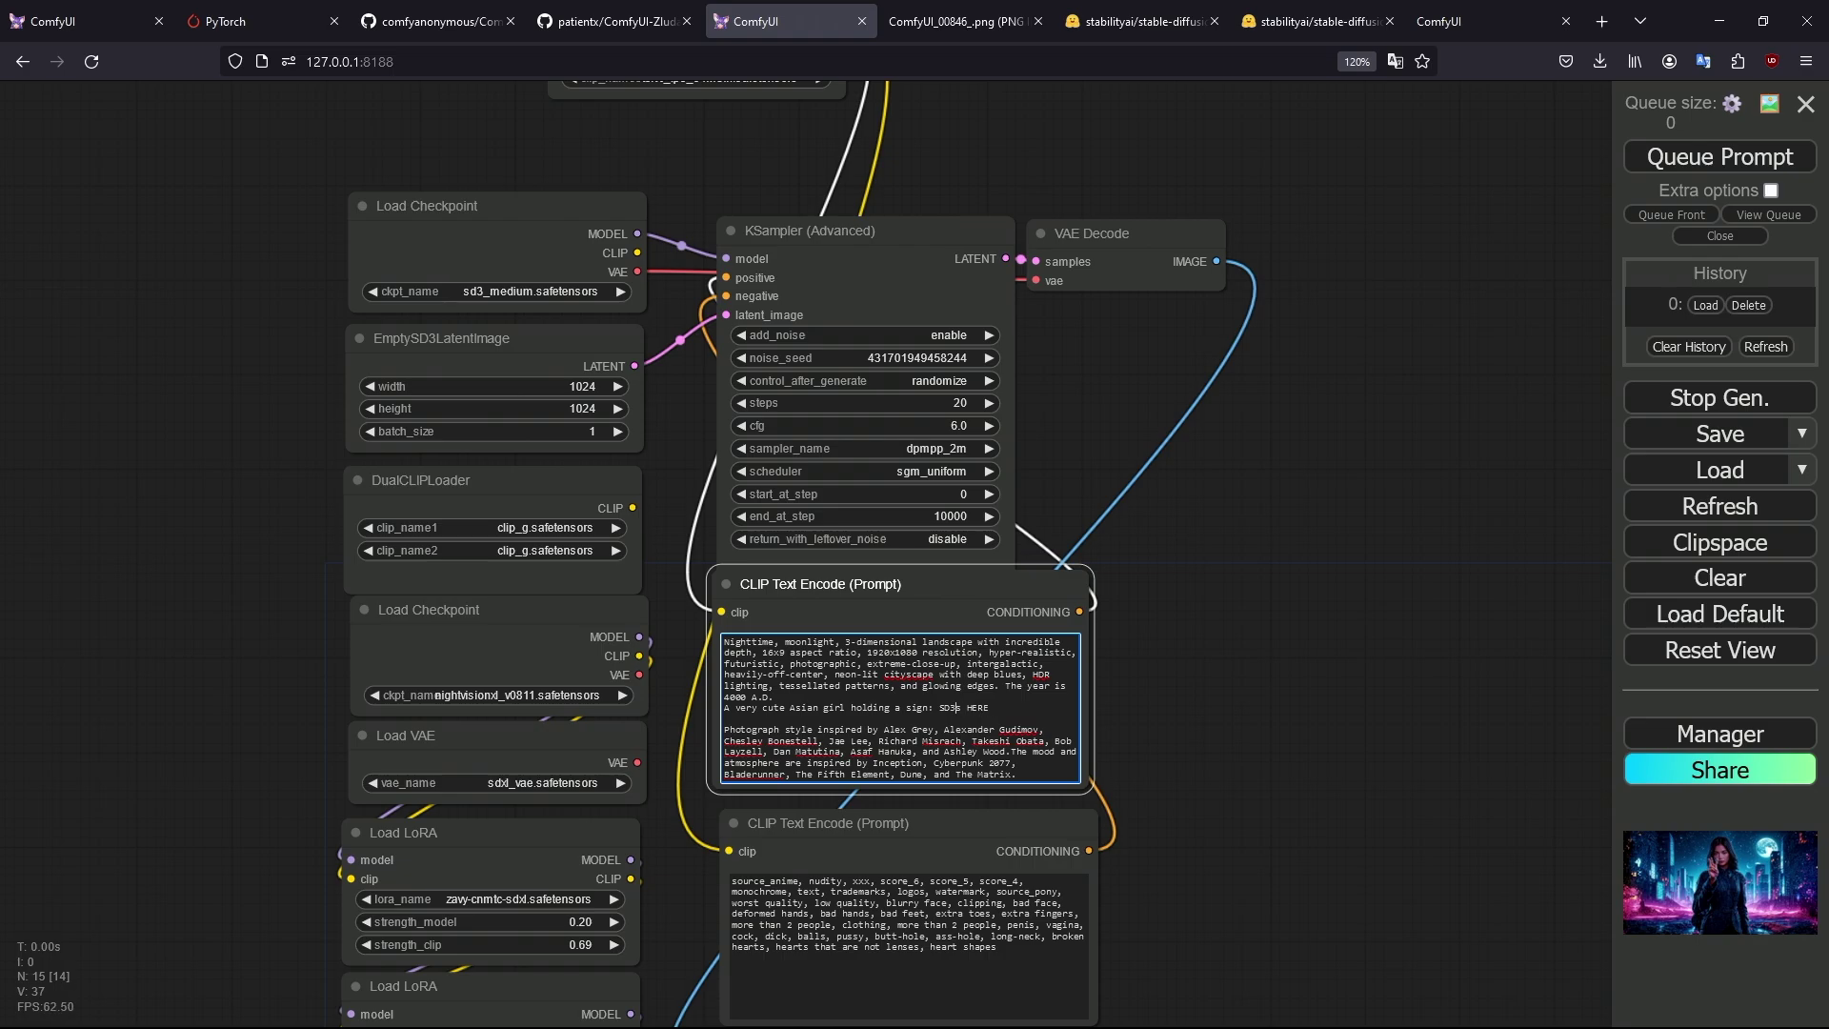
pyautogui.write('IS')
pyautogui.moveTo(937, 707); pyautogui.dragTo(945, 708)
# Queue the updated workflow and follow its progress in the cmd.exe console.
pyautogui.click(1685, 162)
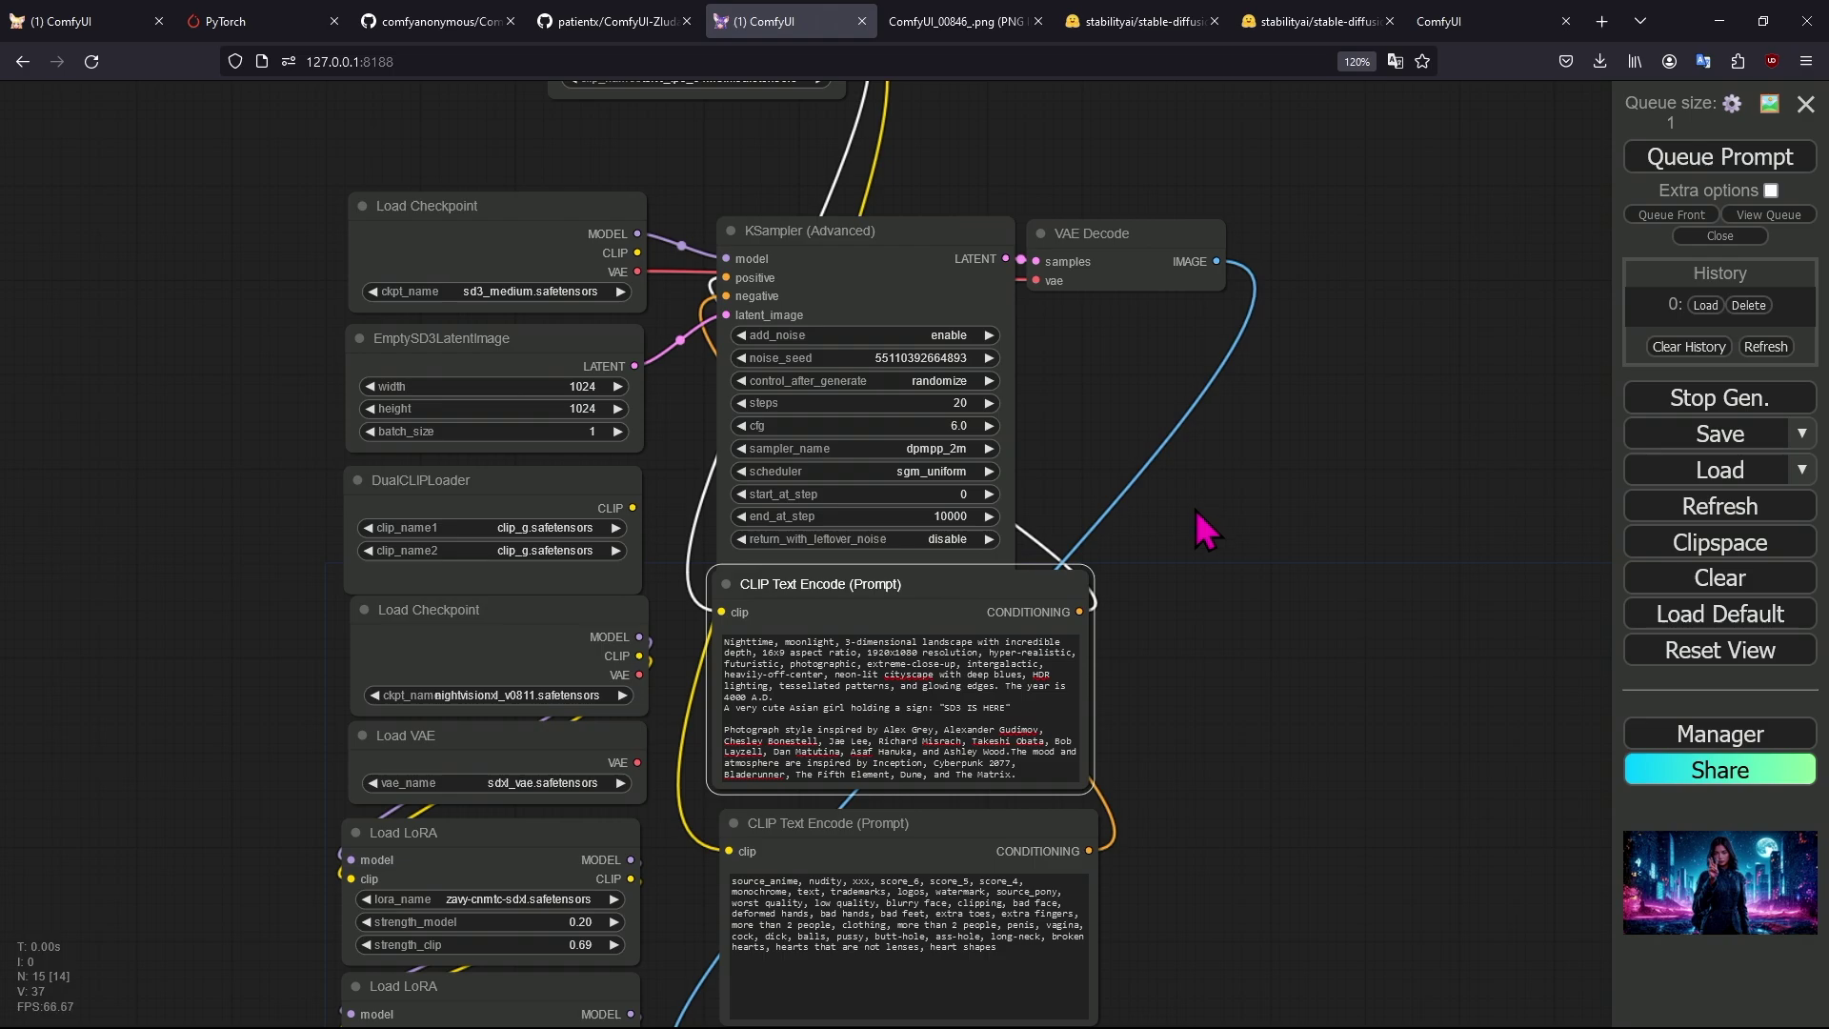
pyautogui.moveTo(1192, 511); pyautogui.dragTo(1152, 771)
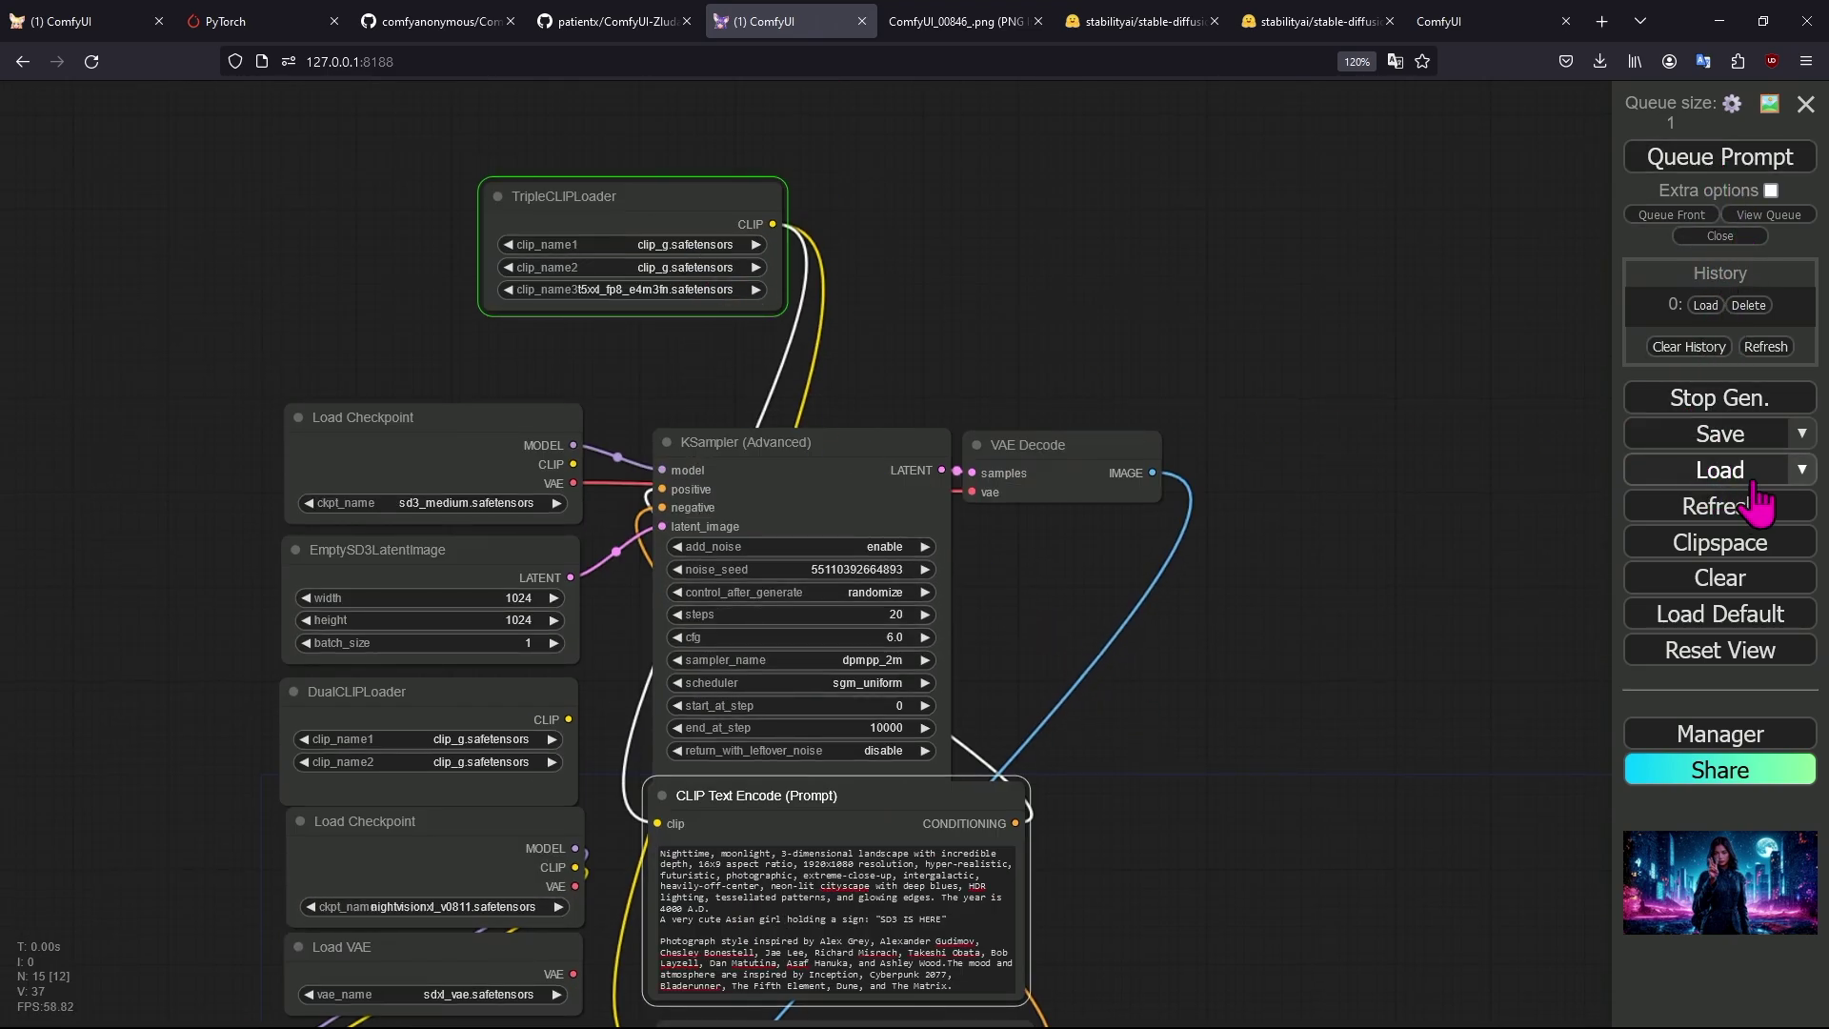
pyautogui.scroll(-5, 1307, 255)
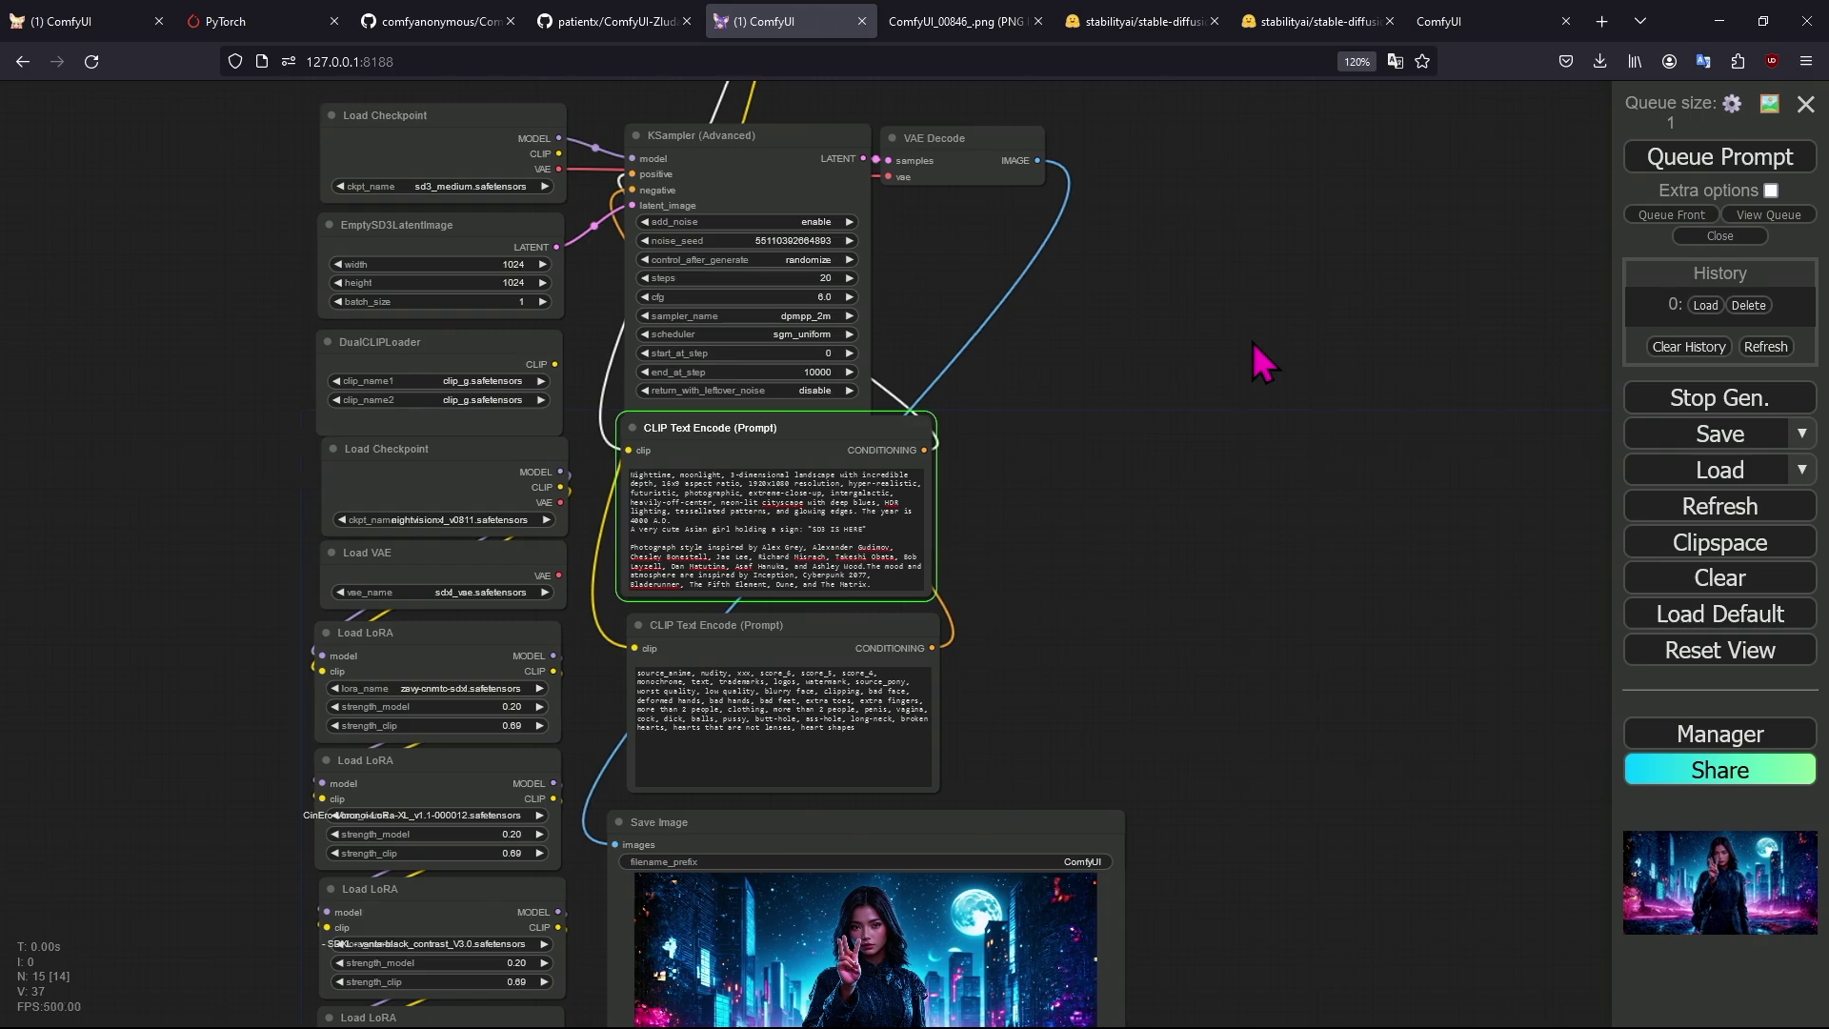
pyautogui.moveTo(1252, 343); pyautogui.dragTo(1239, 333)
pyautogui.hotkey('alt', 'Tab')
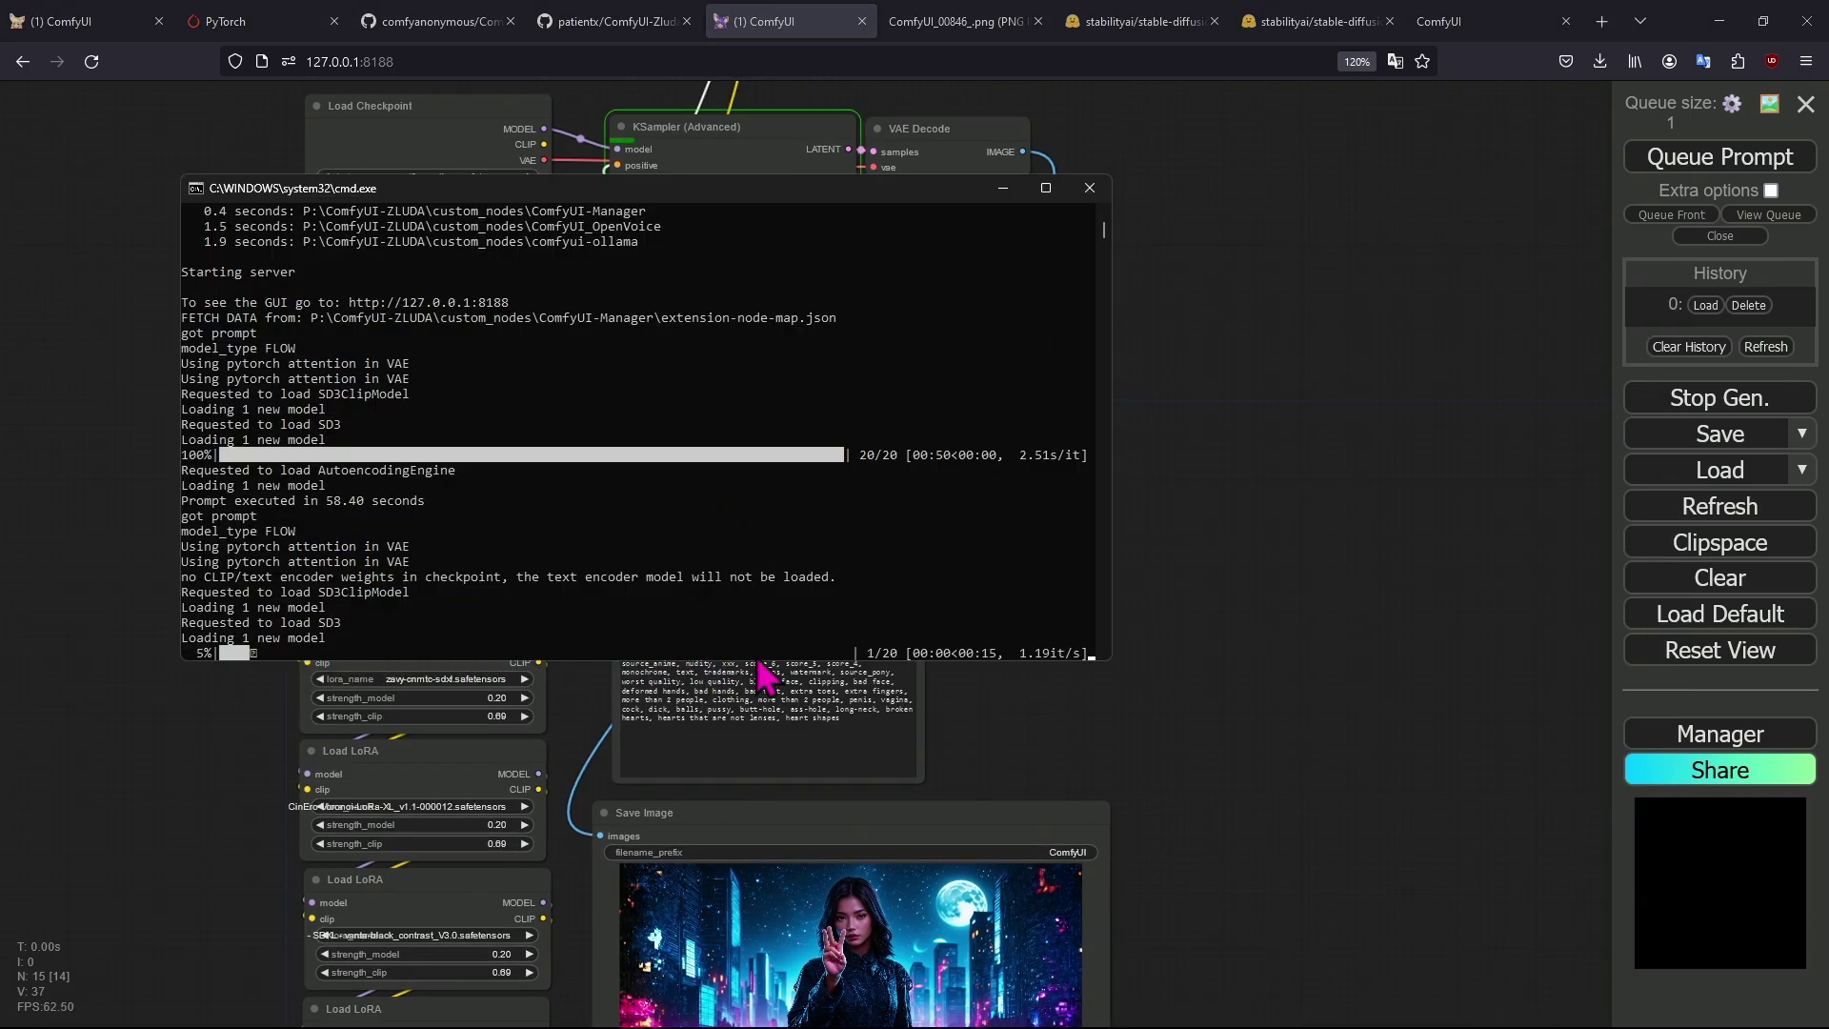
# Back in the graph, check the KSampler preview and its sampler list.
pyautogui.click(1046, 716)
pyautogui.scroll(3, 1124, 477)
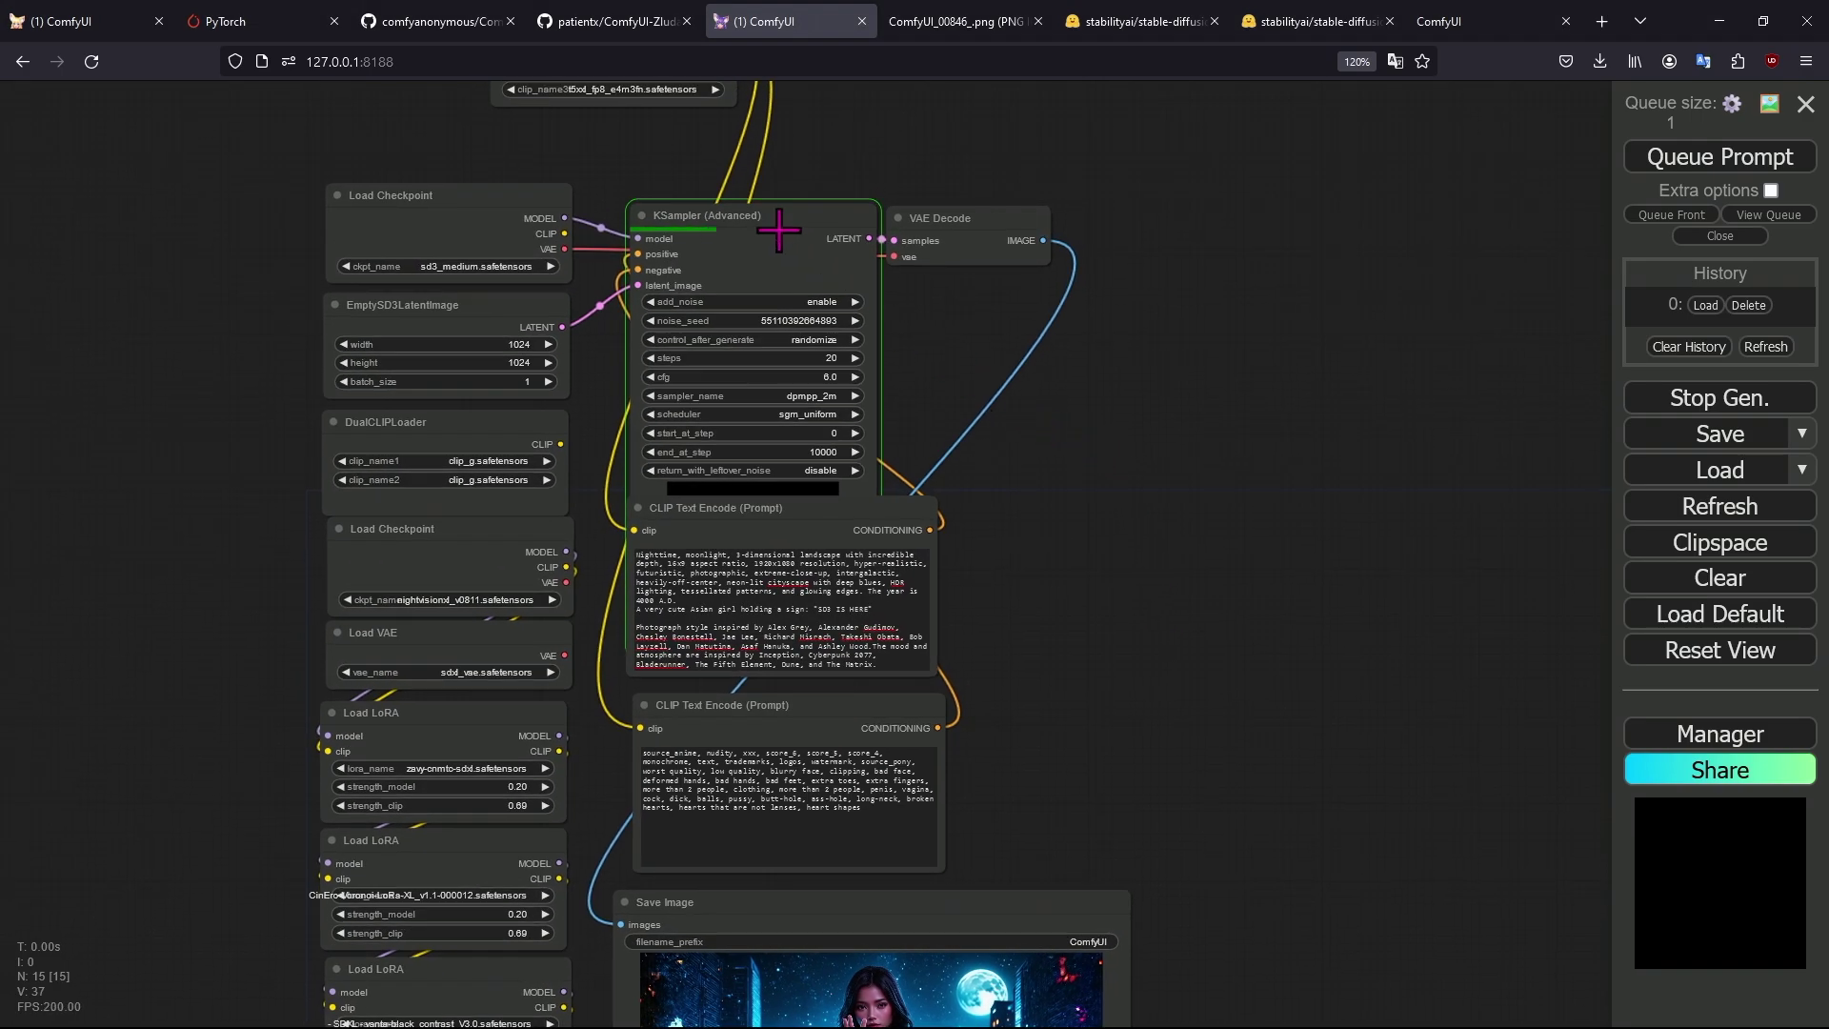
pyautogui.moveTo(779, 230); pyautogui.dragTo(777, 193)
pyautogui.scroll(-1, 1147, 461)
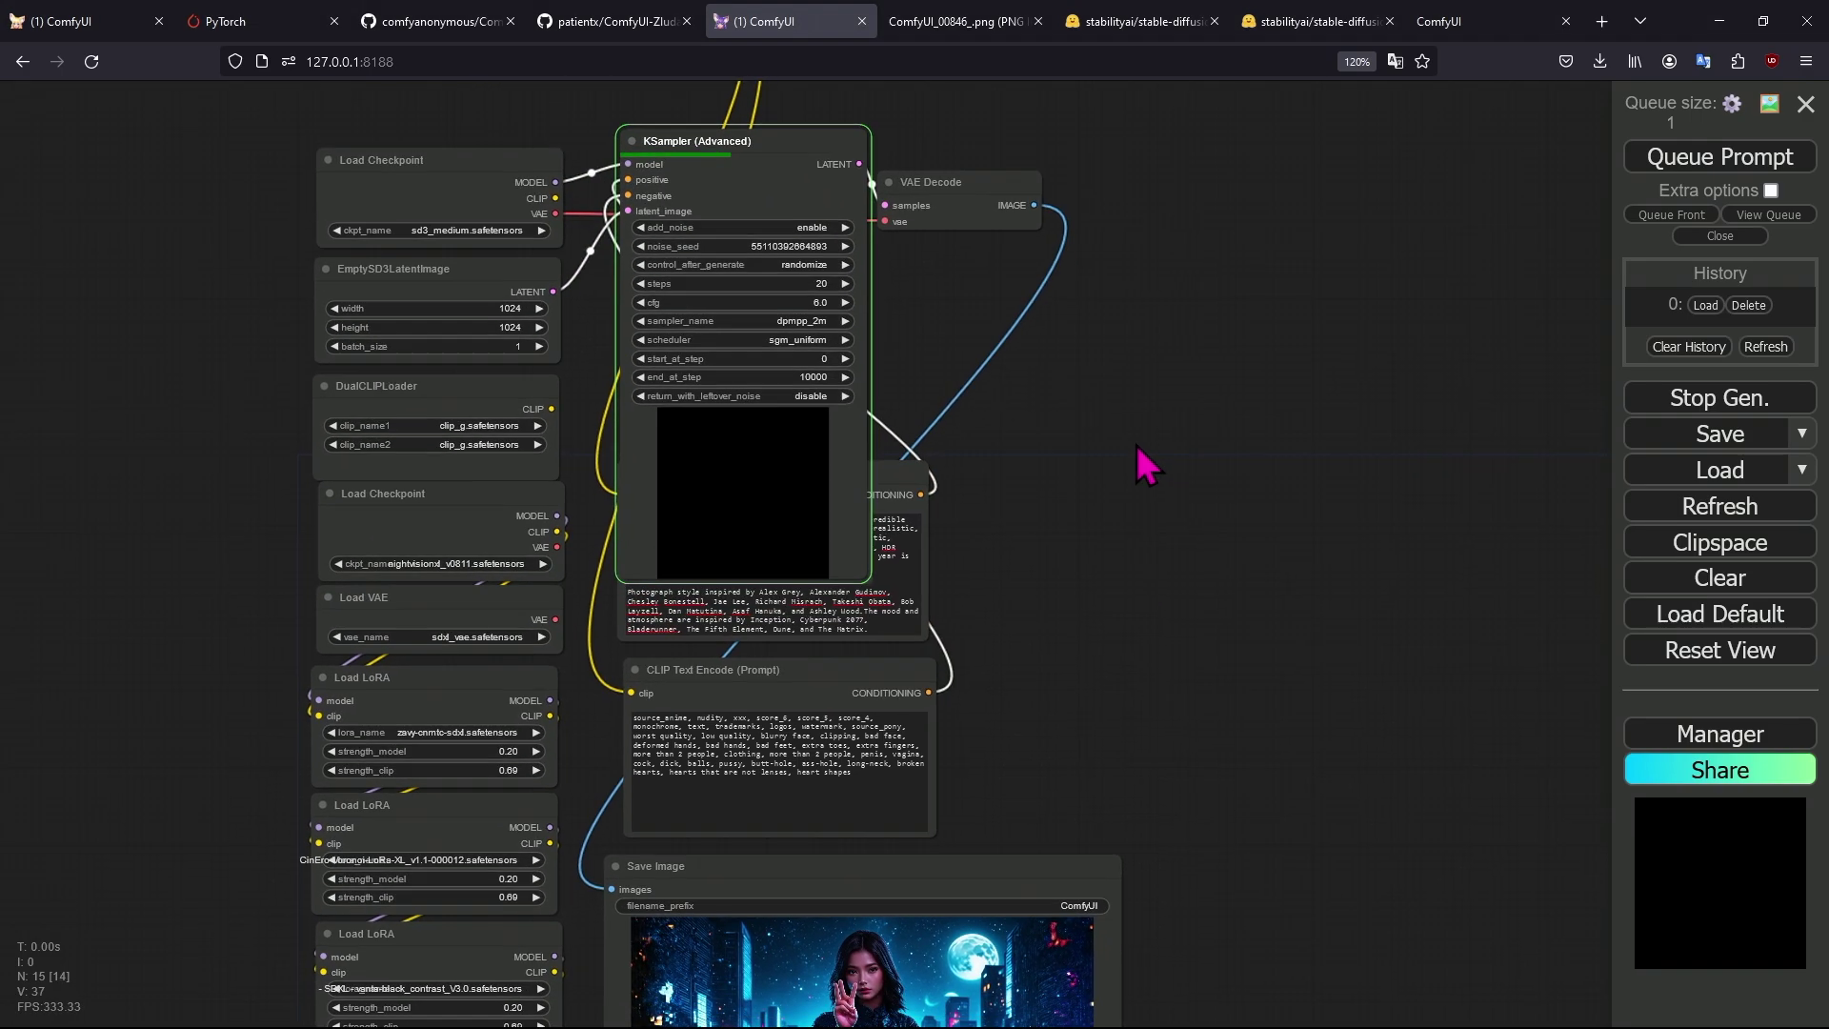
pyautogui.moveTo(1136, 446); pyautogui.dragTo(1162, 469)
pyautogui.click(758, 340)
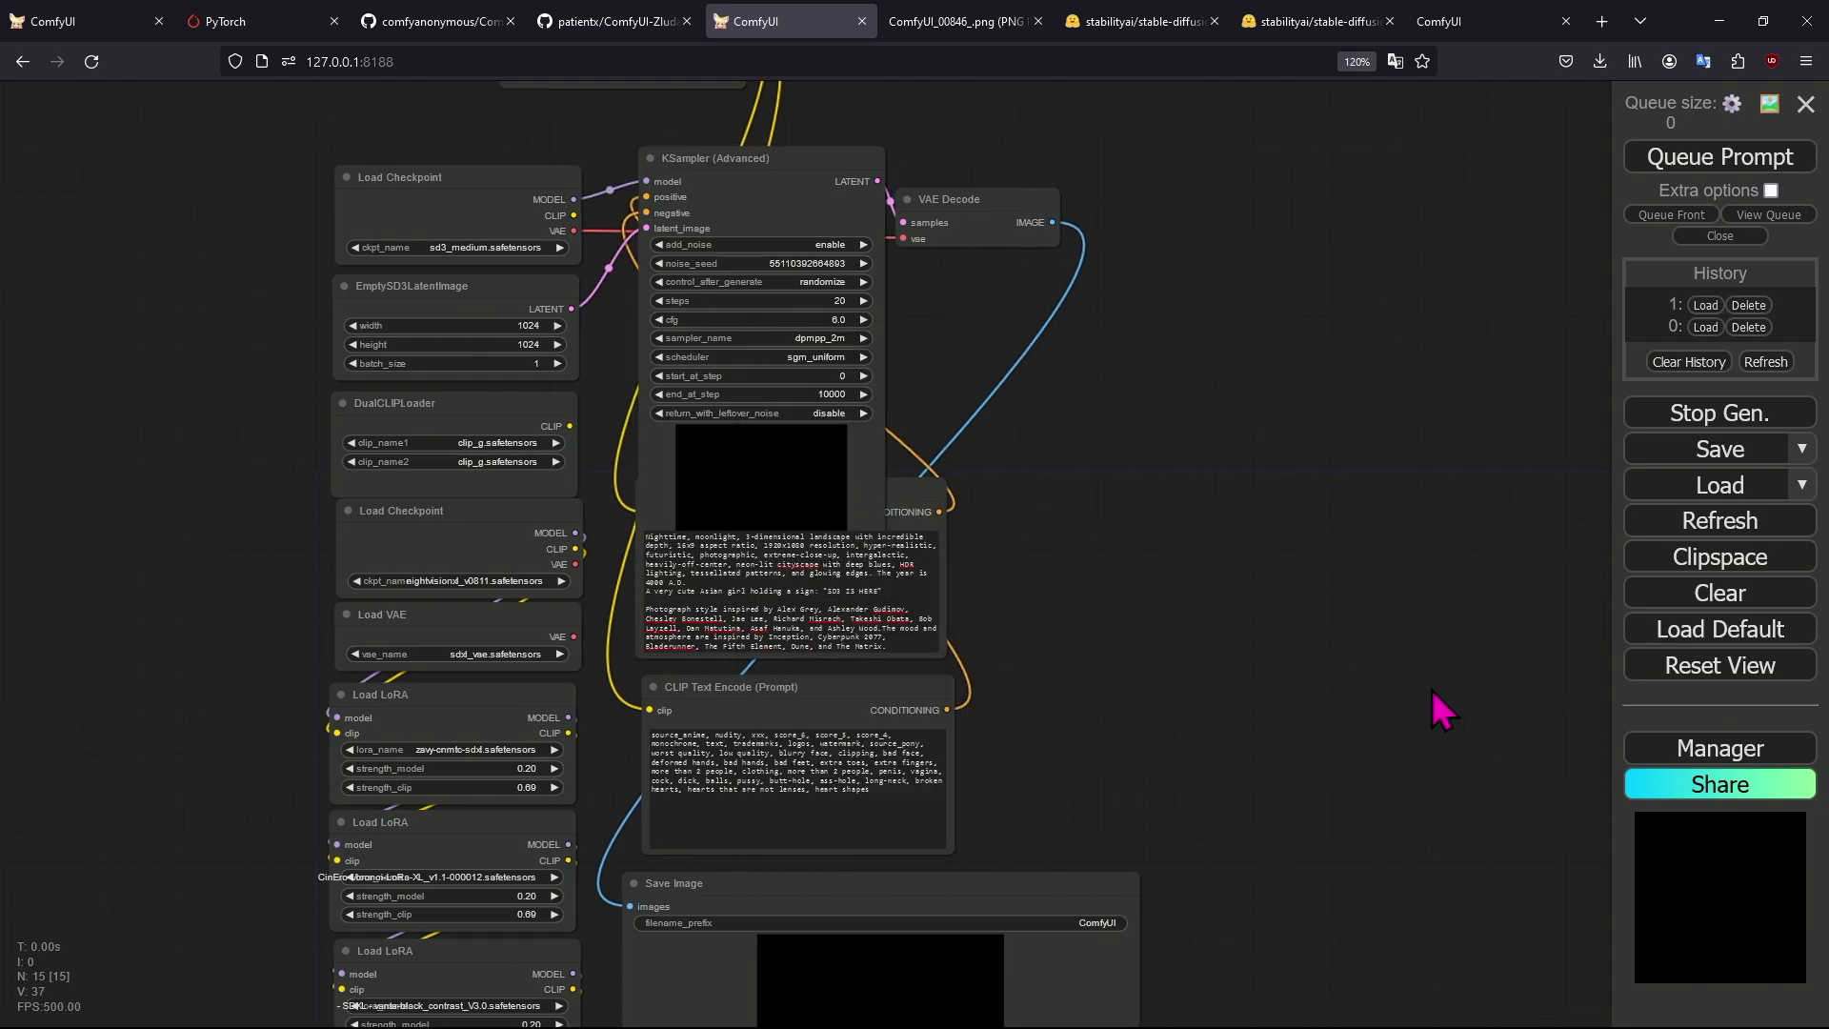
# Select the Save Image node and open the context menu on its black ComfyUI_00847_.png render.
pyautogui.scroll(-2, 1281, 667)
pyautogui.moveTo(1281, 667); pyautogui.dragTo(1155, 534)
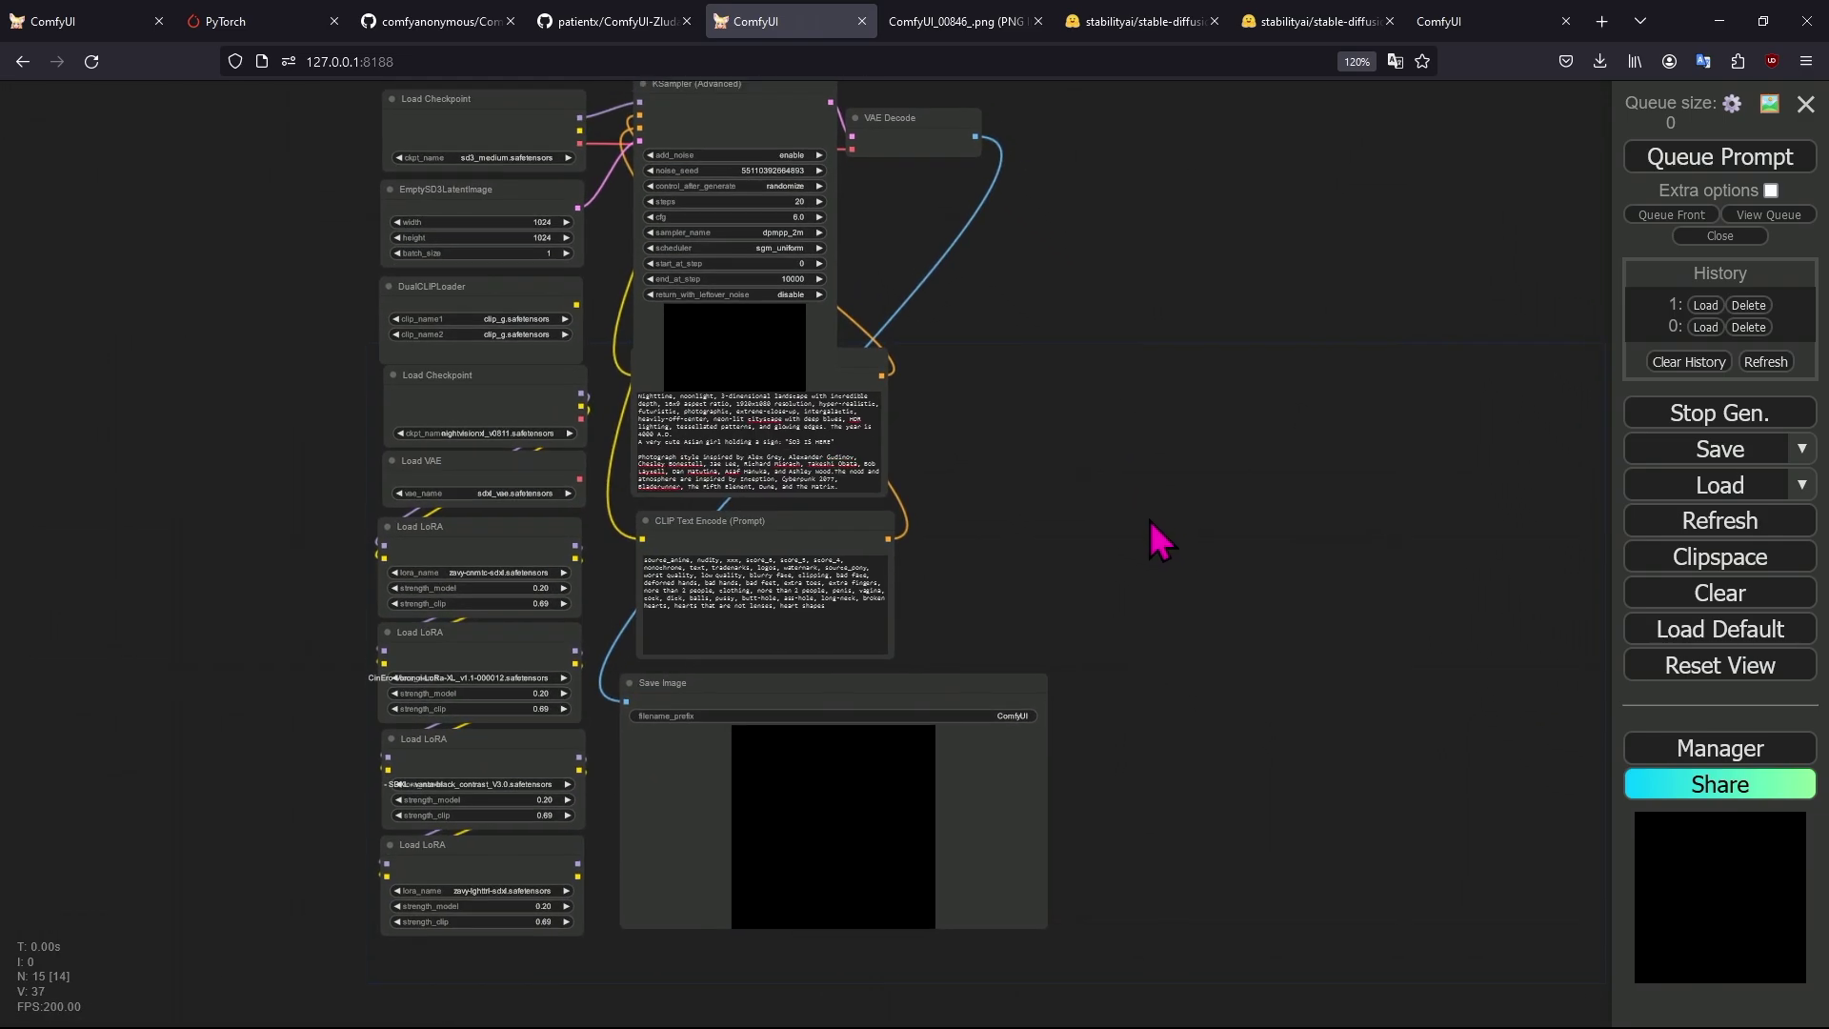
pyautogui.click(862, 822)
pyautogui.scroll(3, 1309, 816)
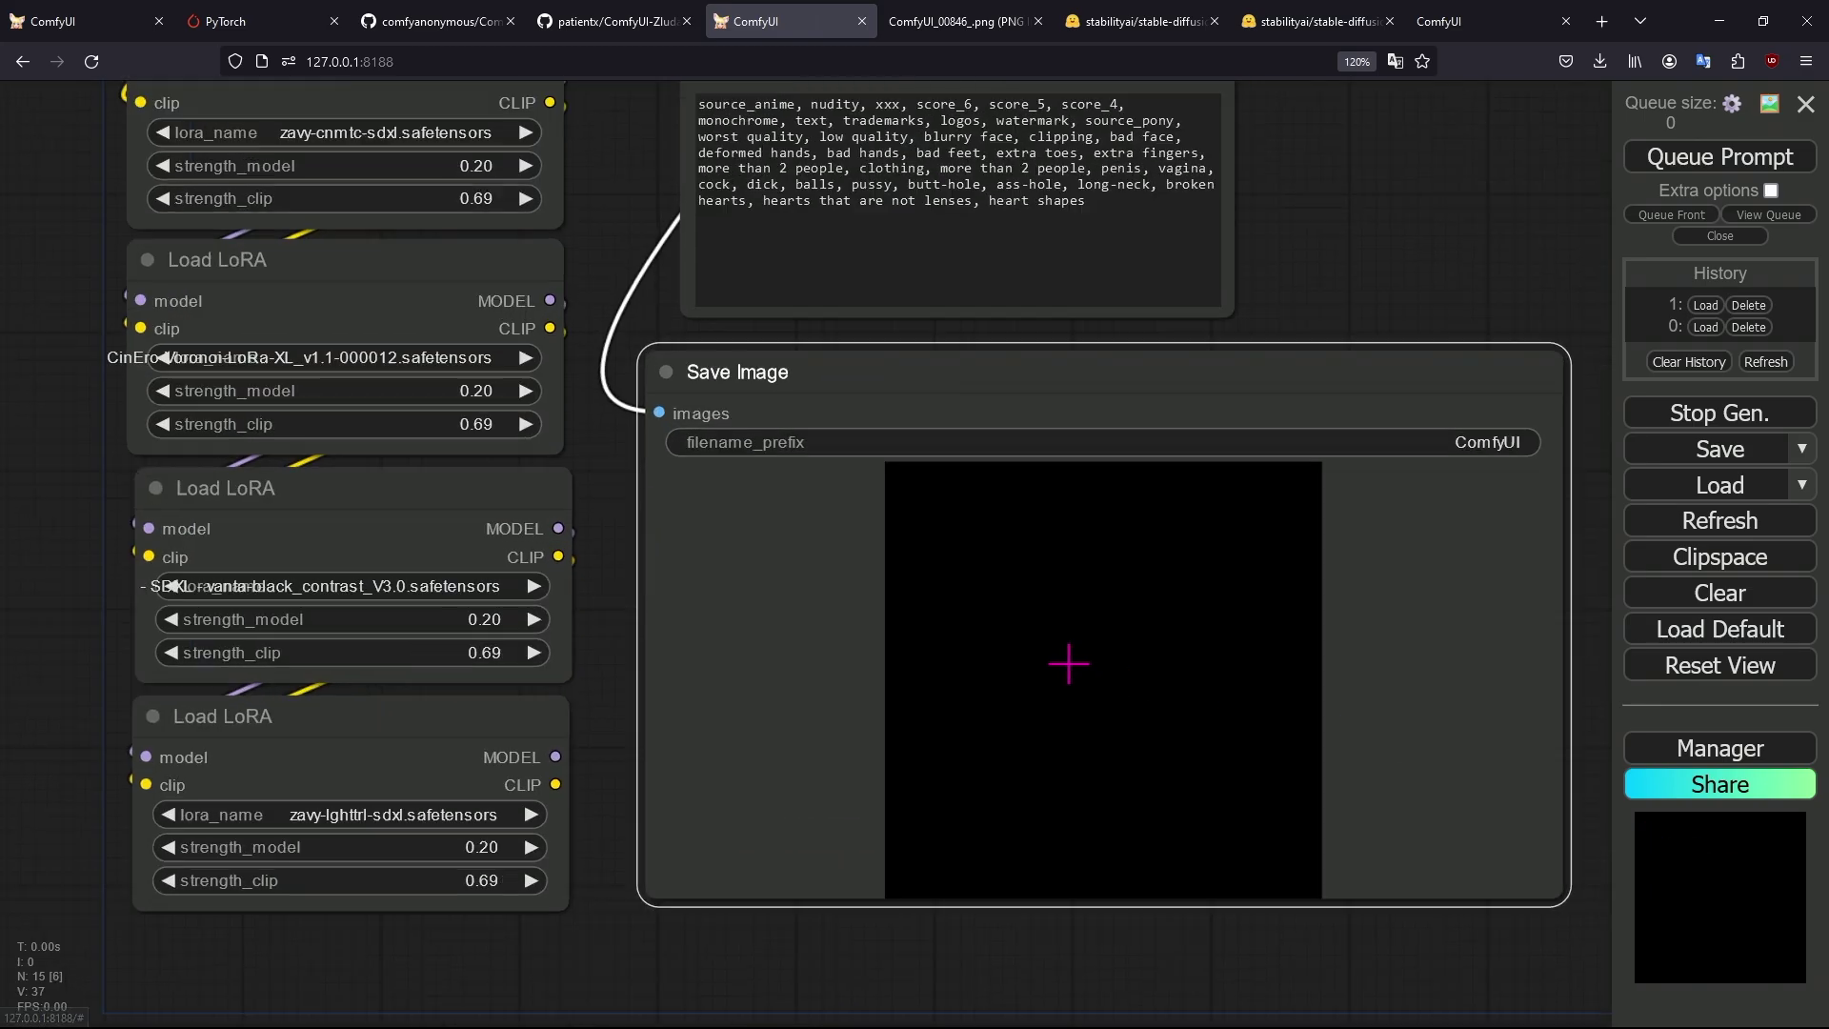
pyautogui.scroll(-1, 1238, 705)
pyautogui.rightClick(1688, 910)
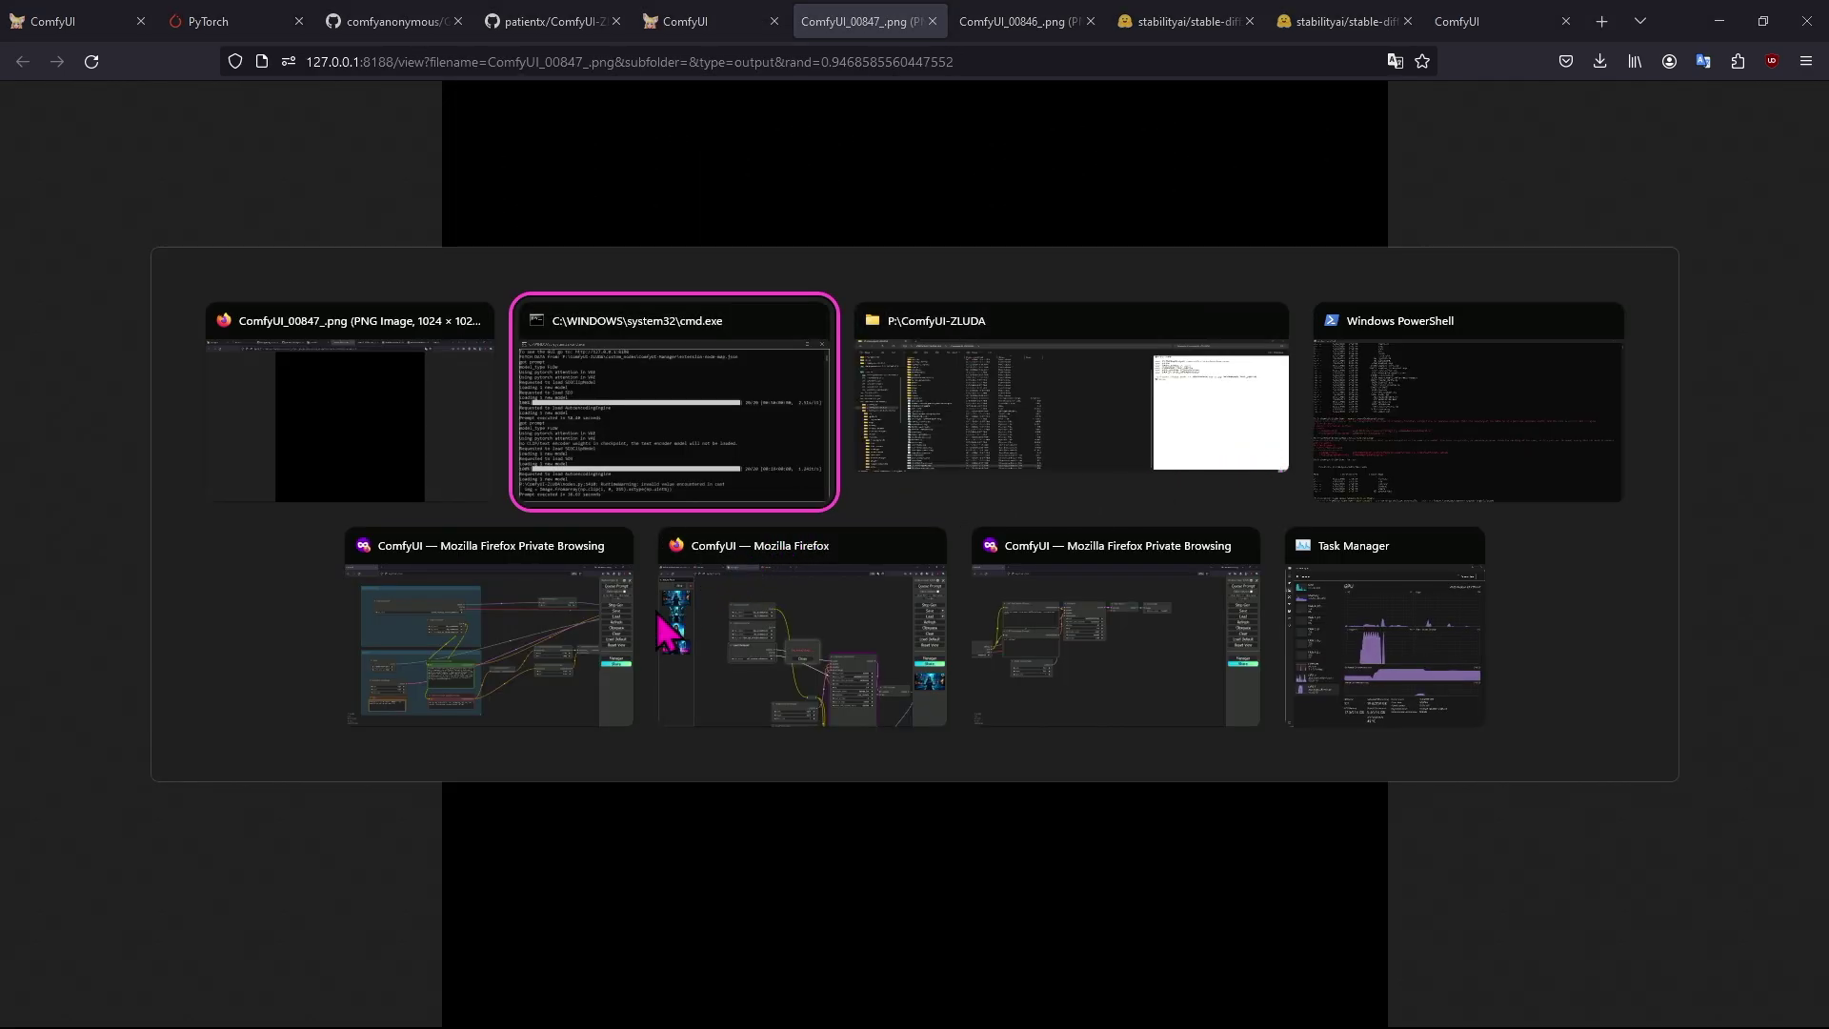
# Return to the ComfyUI workflow tab and confirm the sampler remains dpmpp_2m.
pyautogui.press('Escape')
pyautogui.click(702, 29)
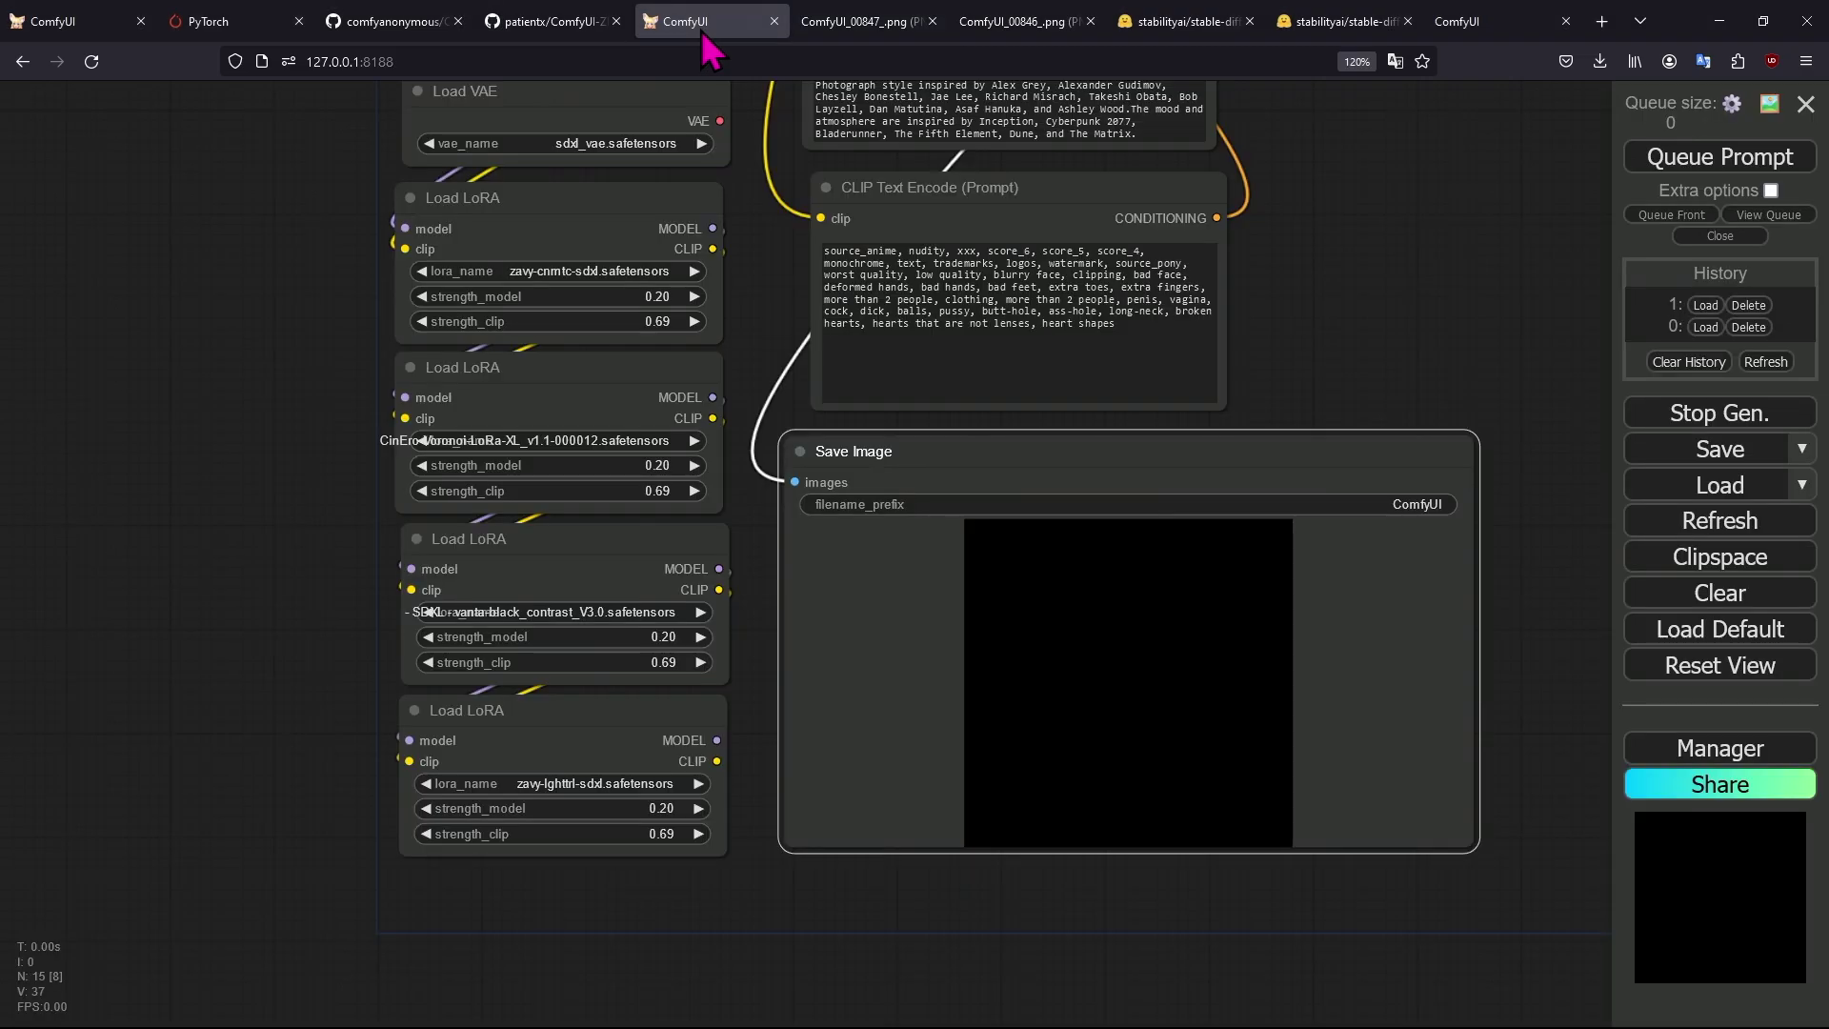
pyautogui.moveTo(1483, 366); pyautogui.dragTo(1163, 621)
pyautogui.scroll(1, 820, 486)
pyautogui.scroll(-2, 820, 486)
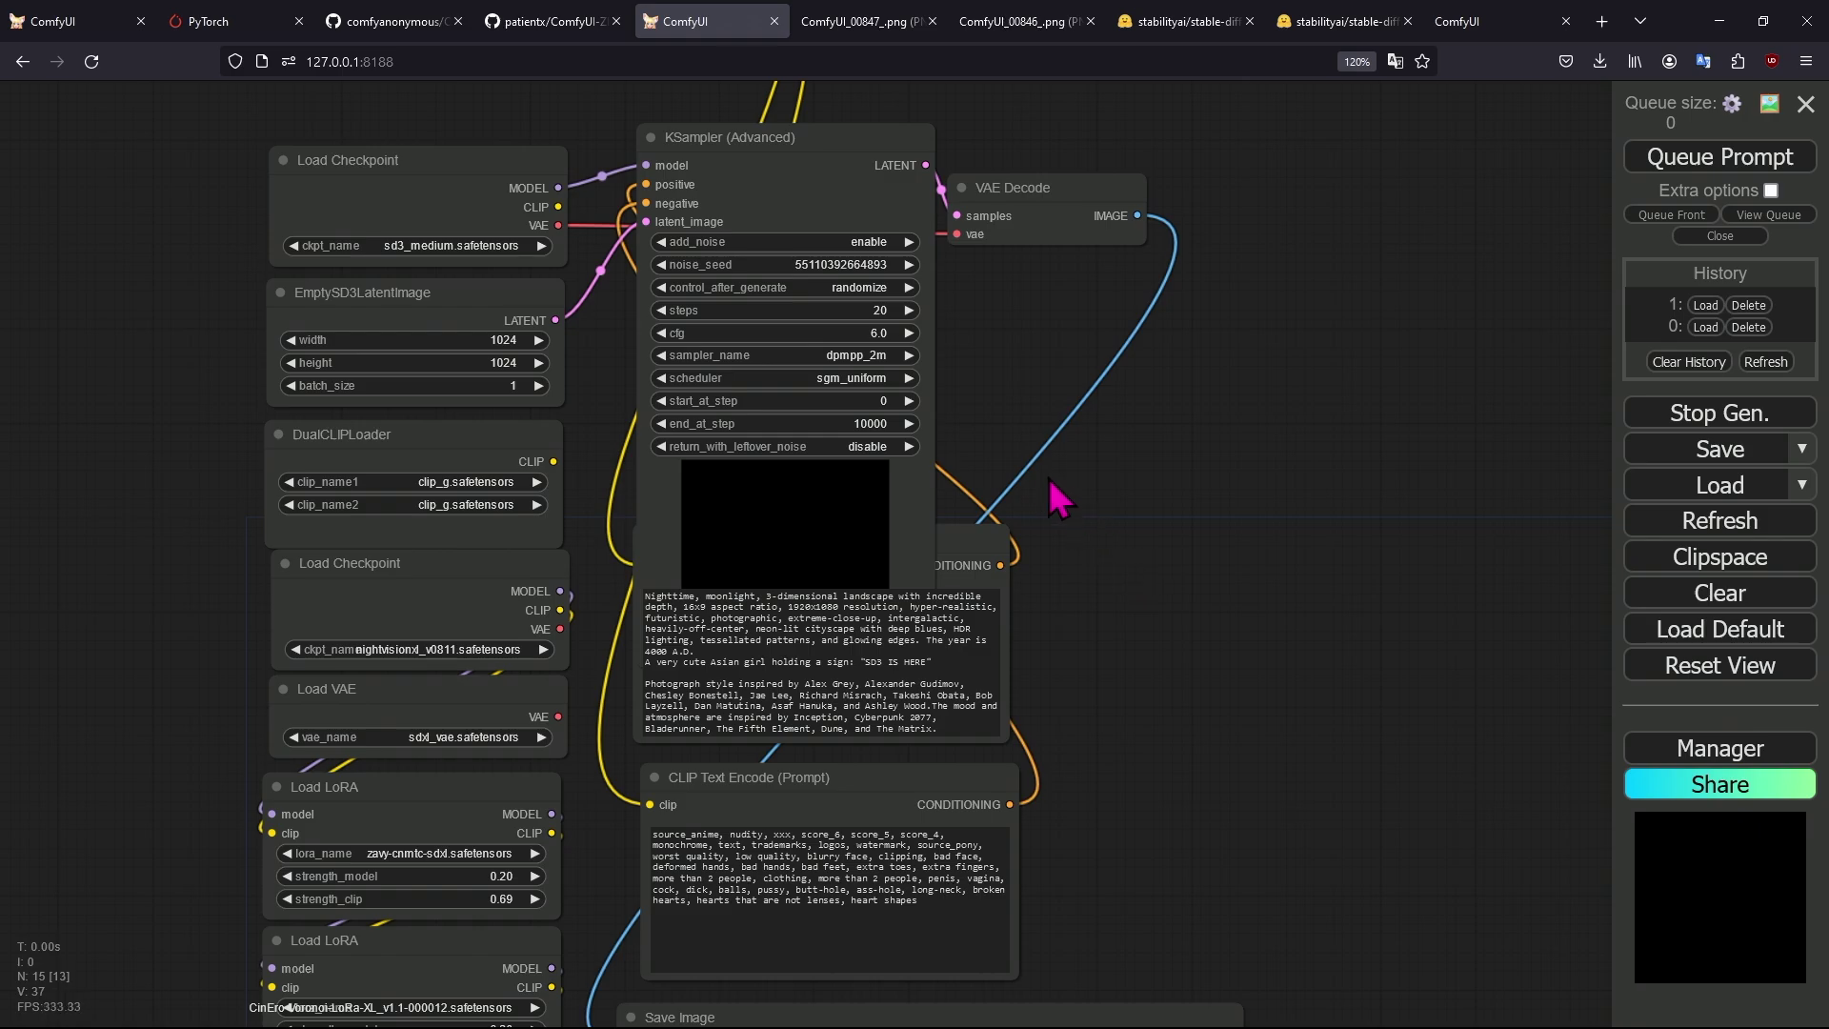
pyautogui.click(854, 354)
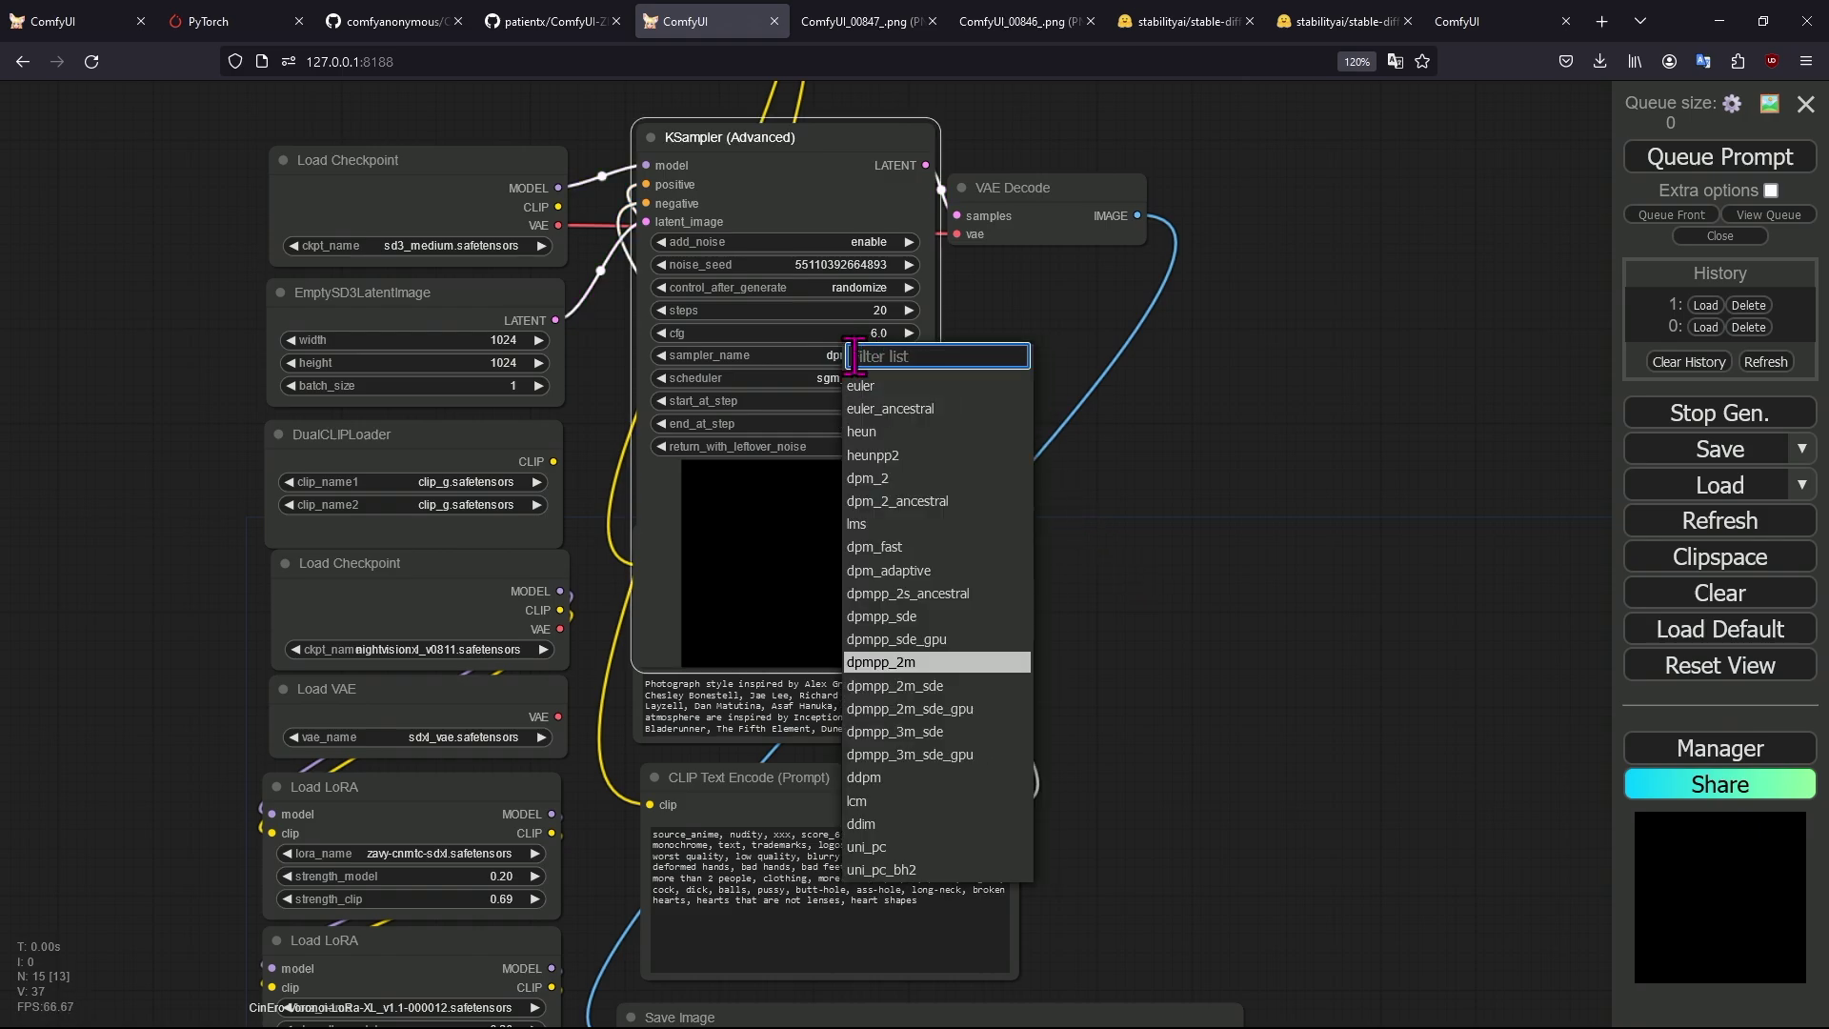
pyautogui.click(1067, 313)
# Set KSampler cfg to 4.0, keep the sgm_uniform scheduler, and queue a new generation.
pyautogui.moveTo(1020, 345); pyautogui.dragTo(1041, 375)
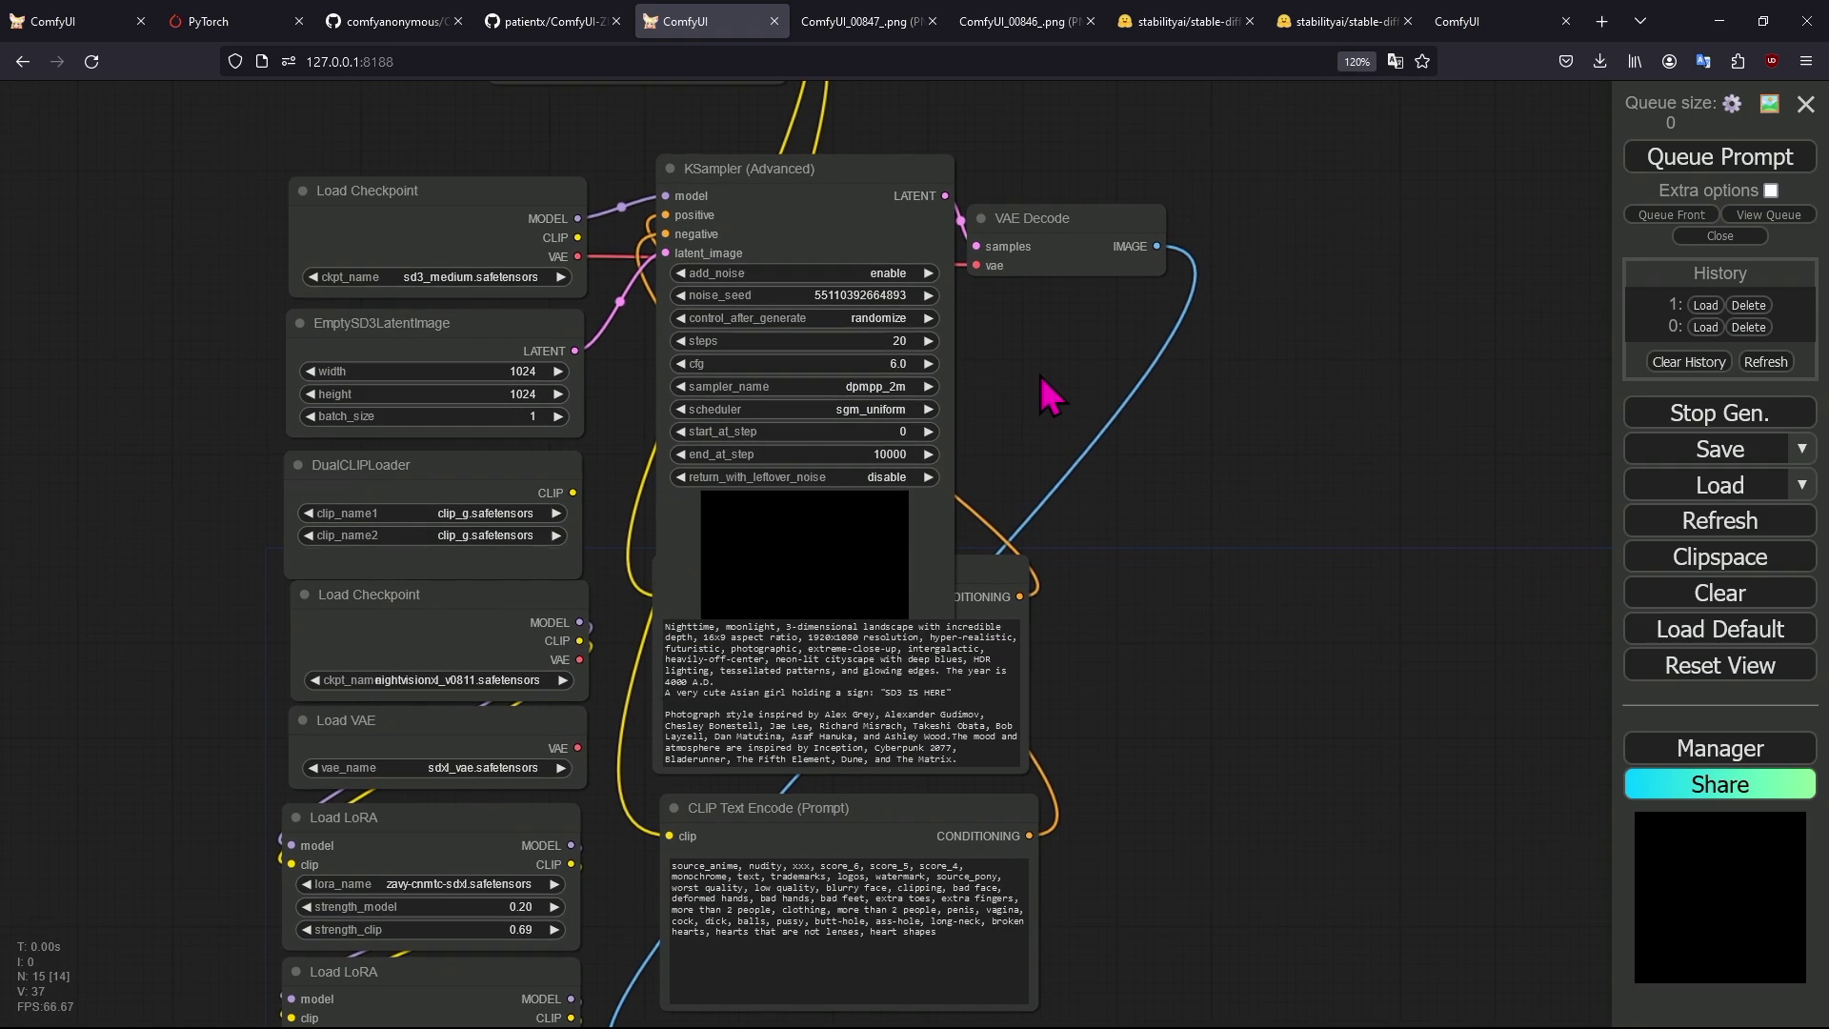
pyautogui.click(910, 362)
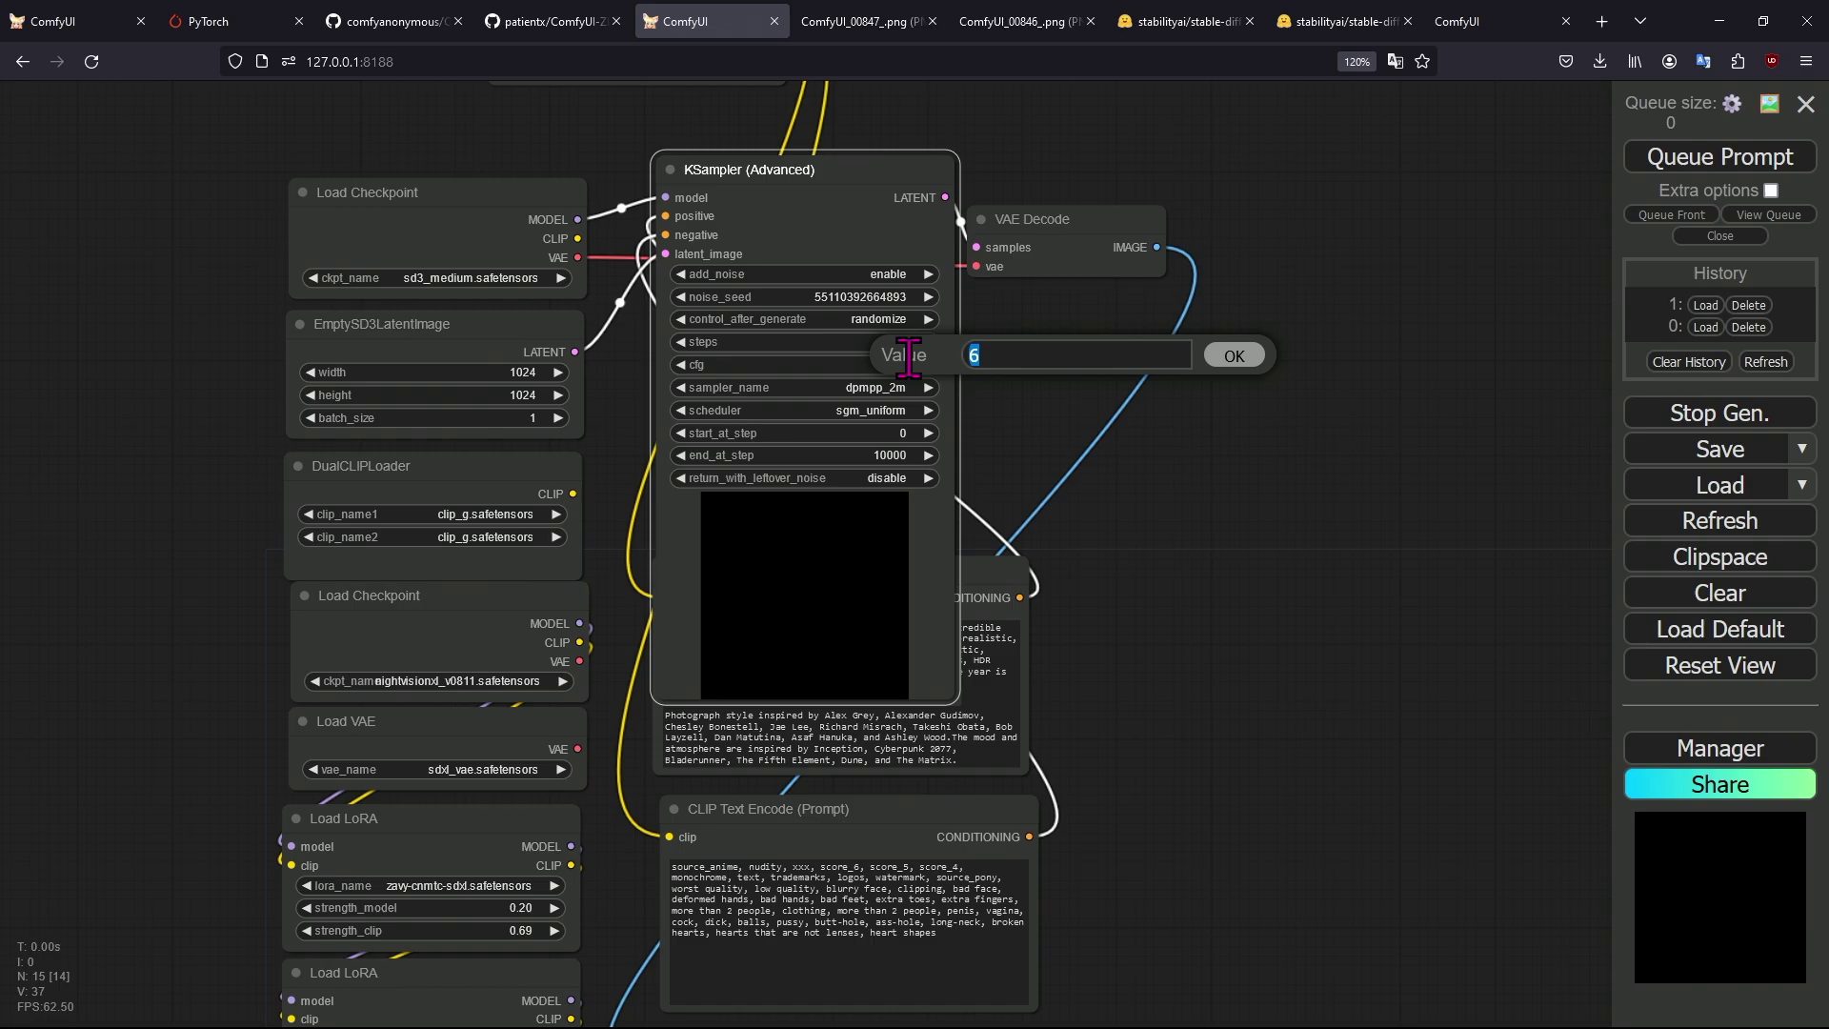
pyautogui.write('4')
pyautogui.press('Return')
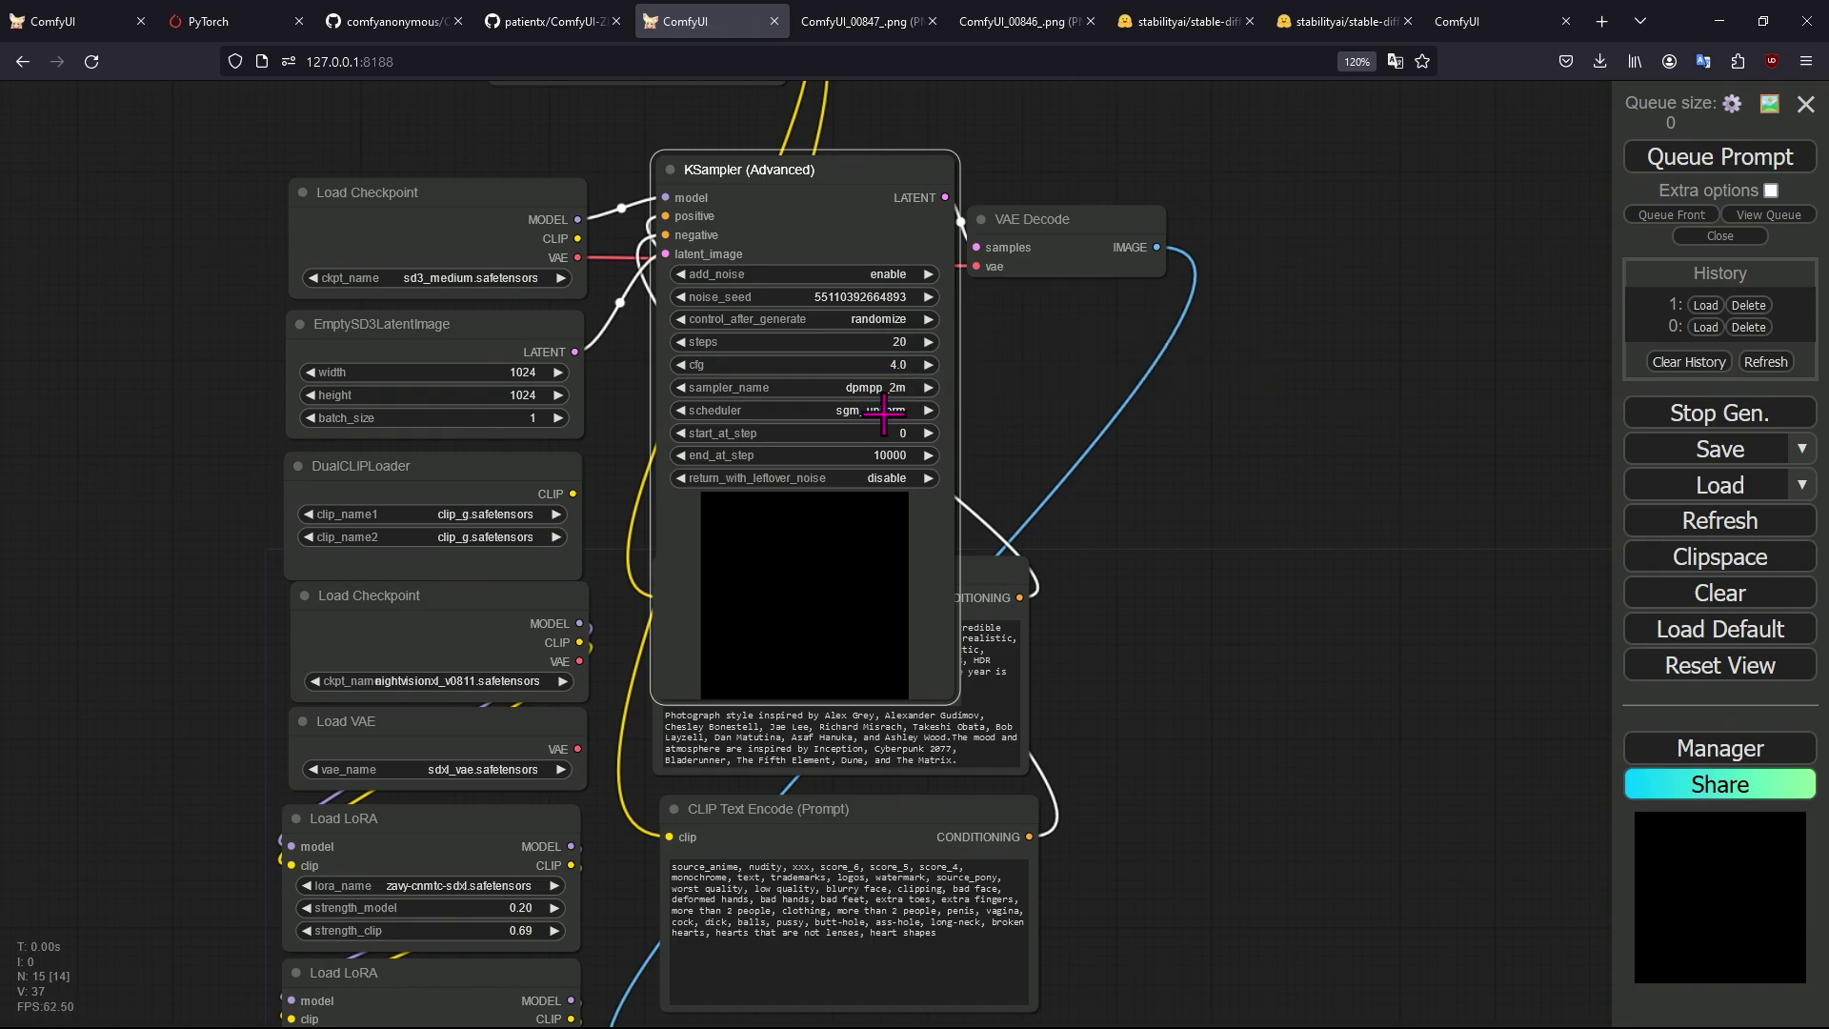
pyautogui.click(884, 411)
pyautogui.click(1003, 421)
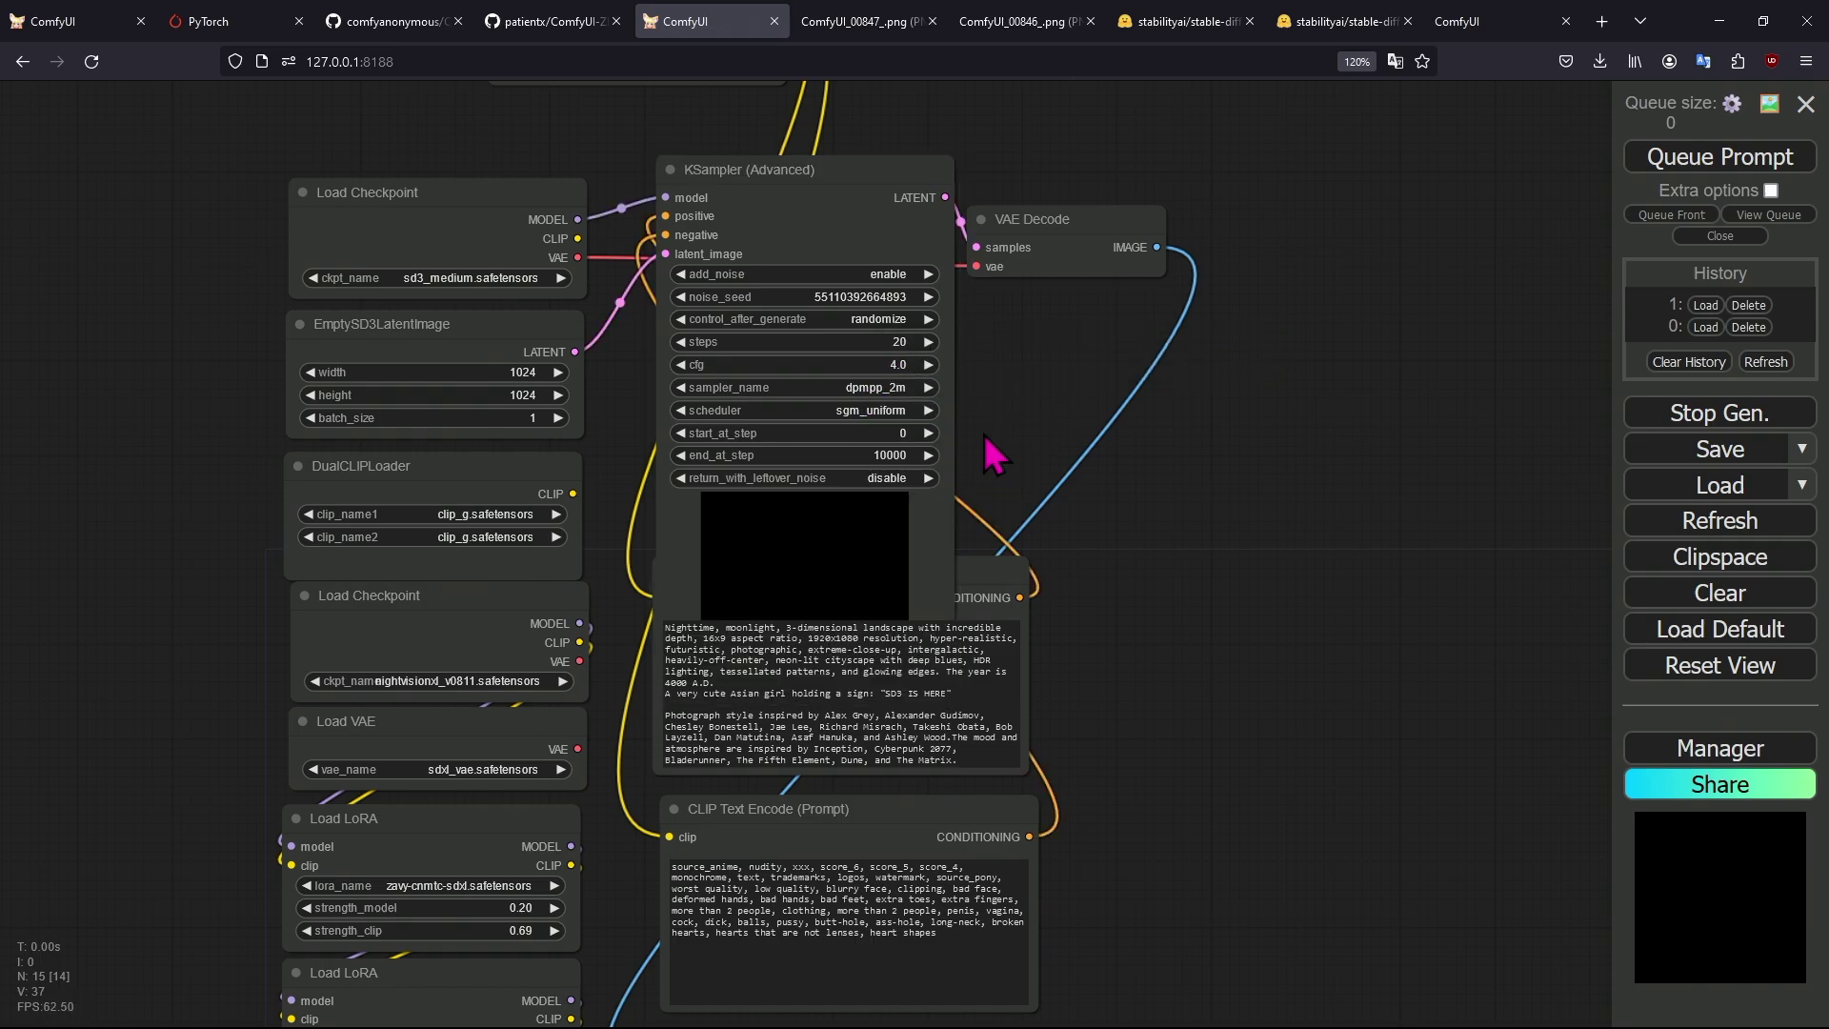
pyautogui.click(1750, 158)
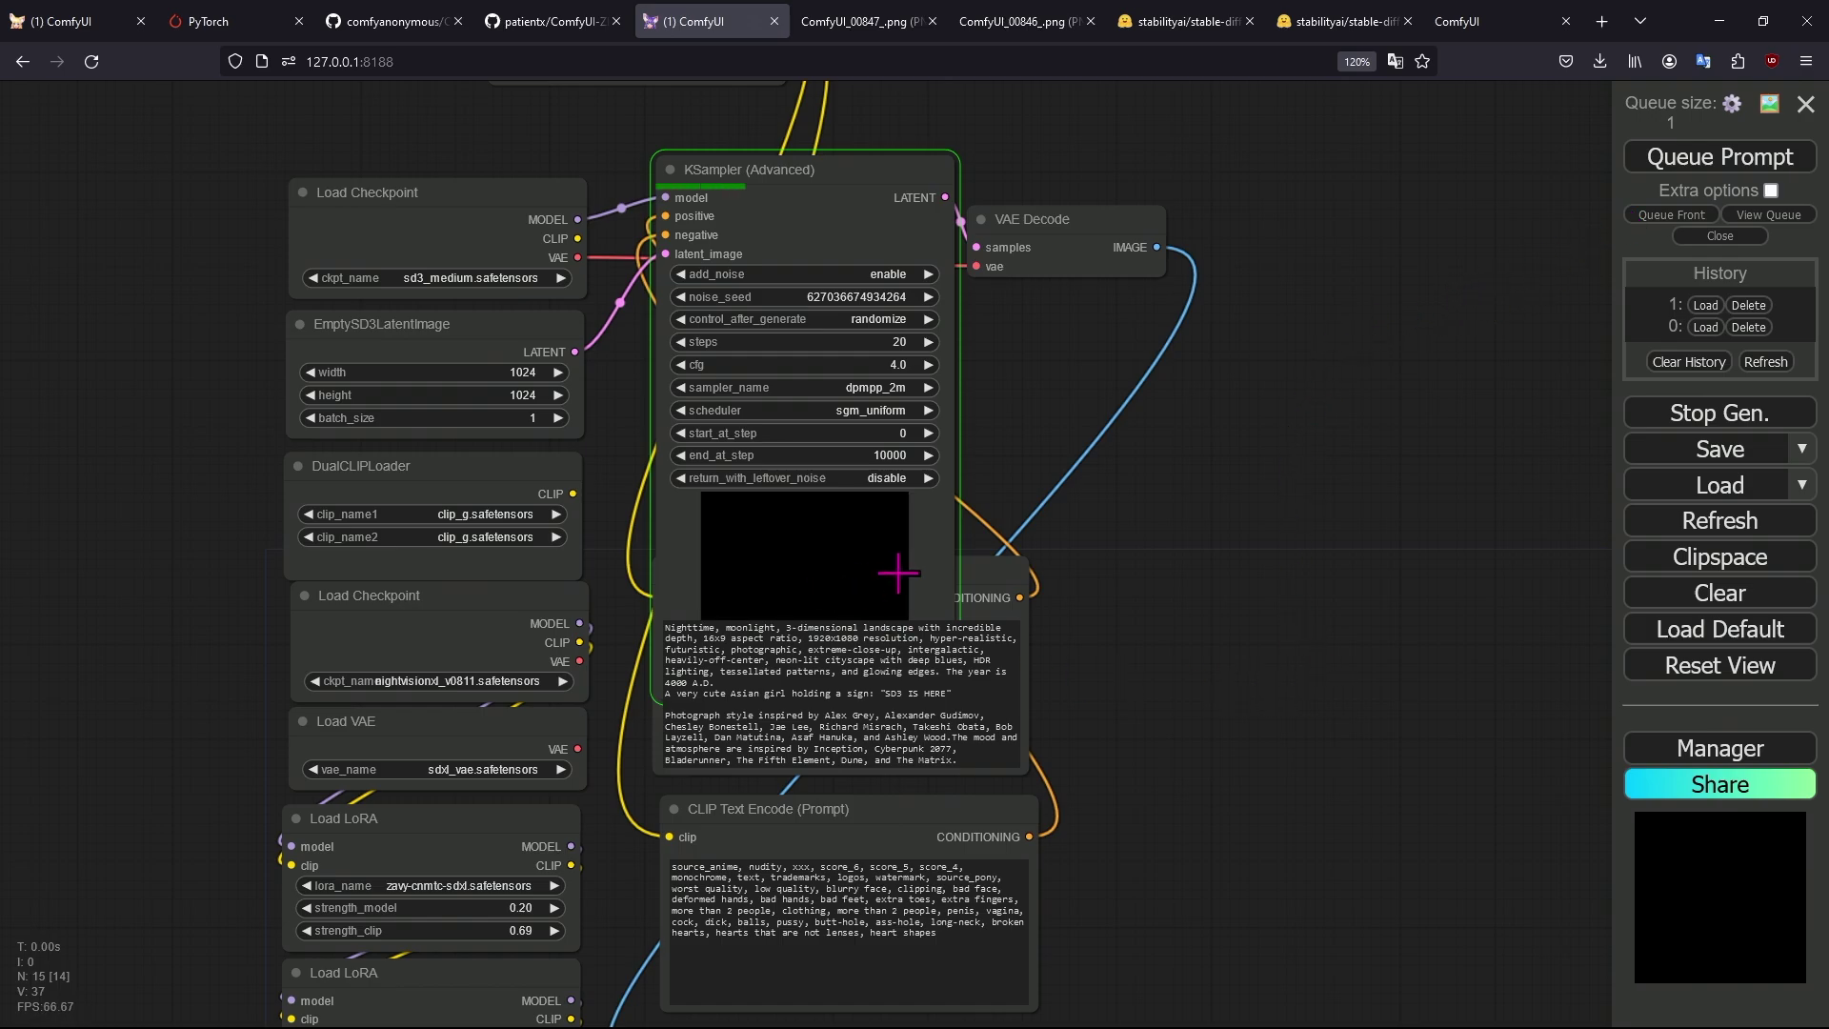
pyautogui.hotkey('alt', 'Tab')
pyautogui.click(991, 428)
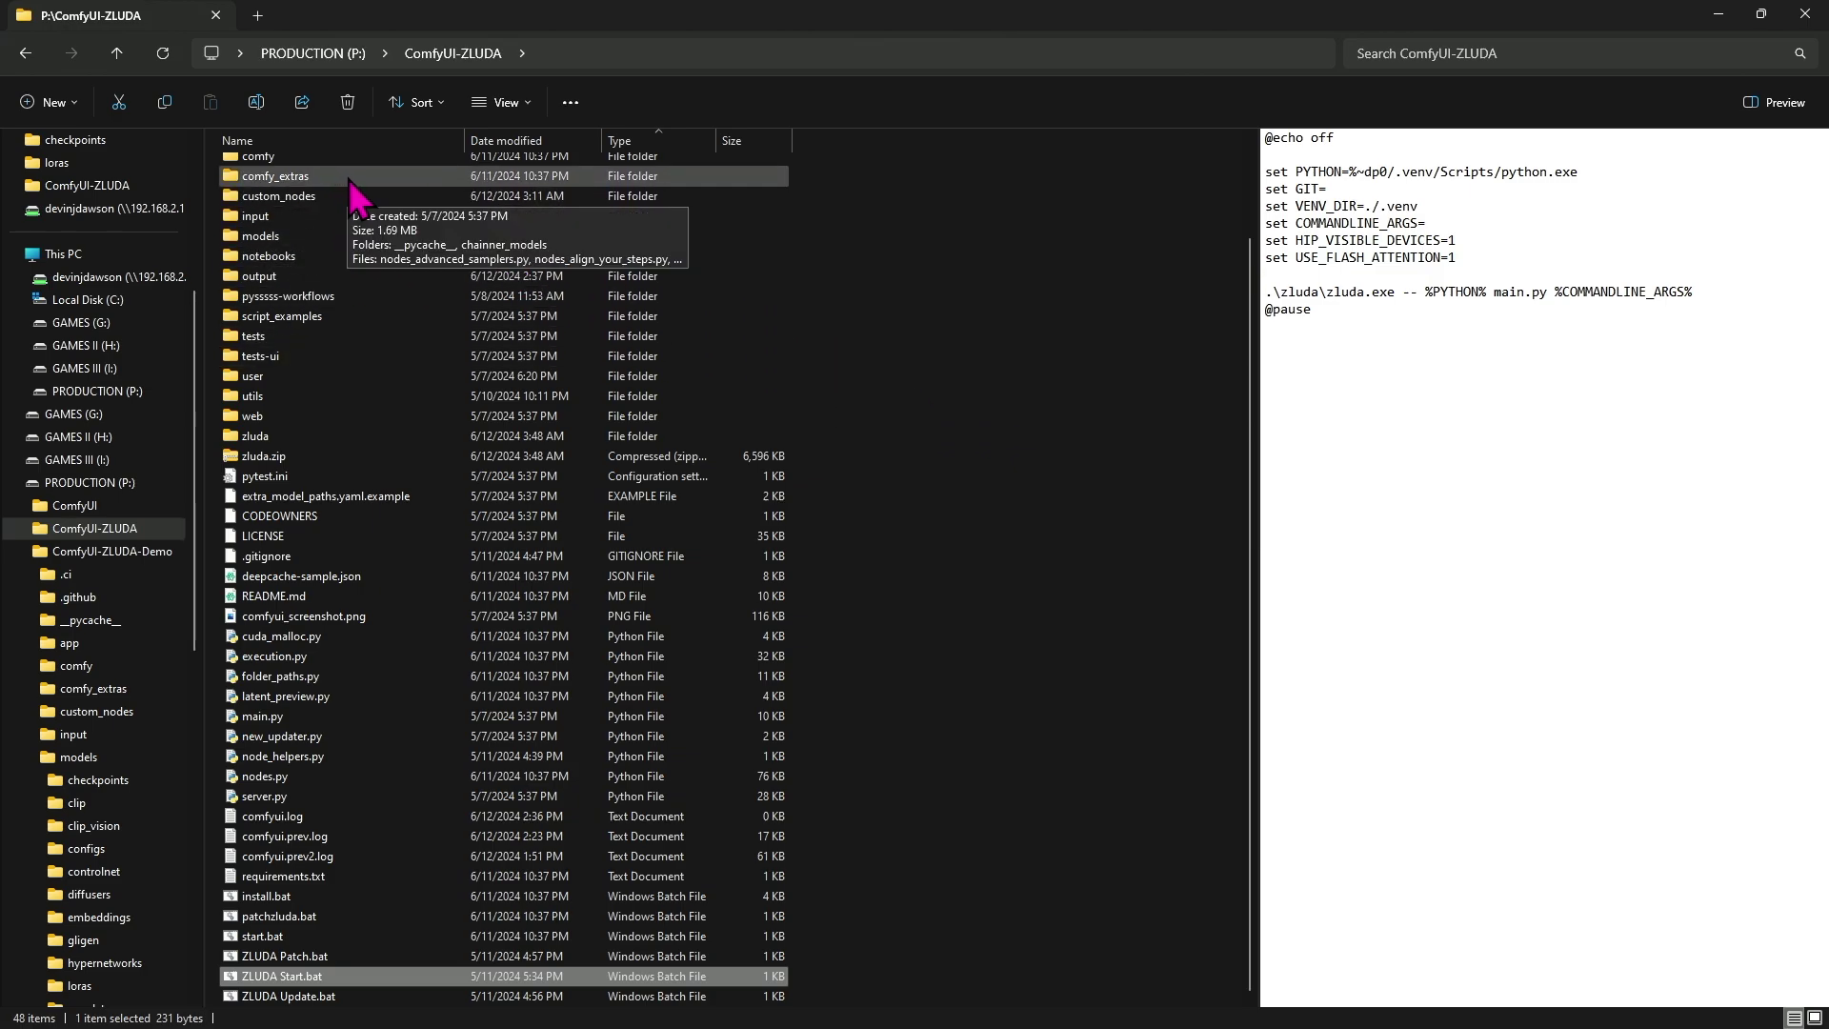
pyautogui.hotkey('alt', 'Tab')
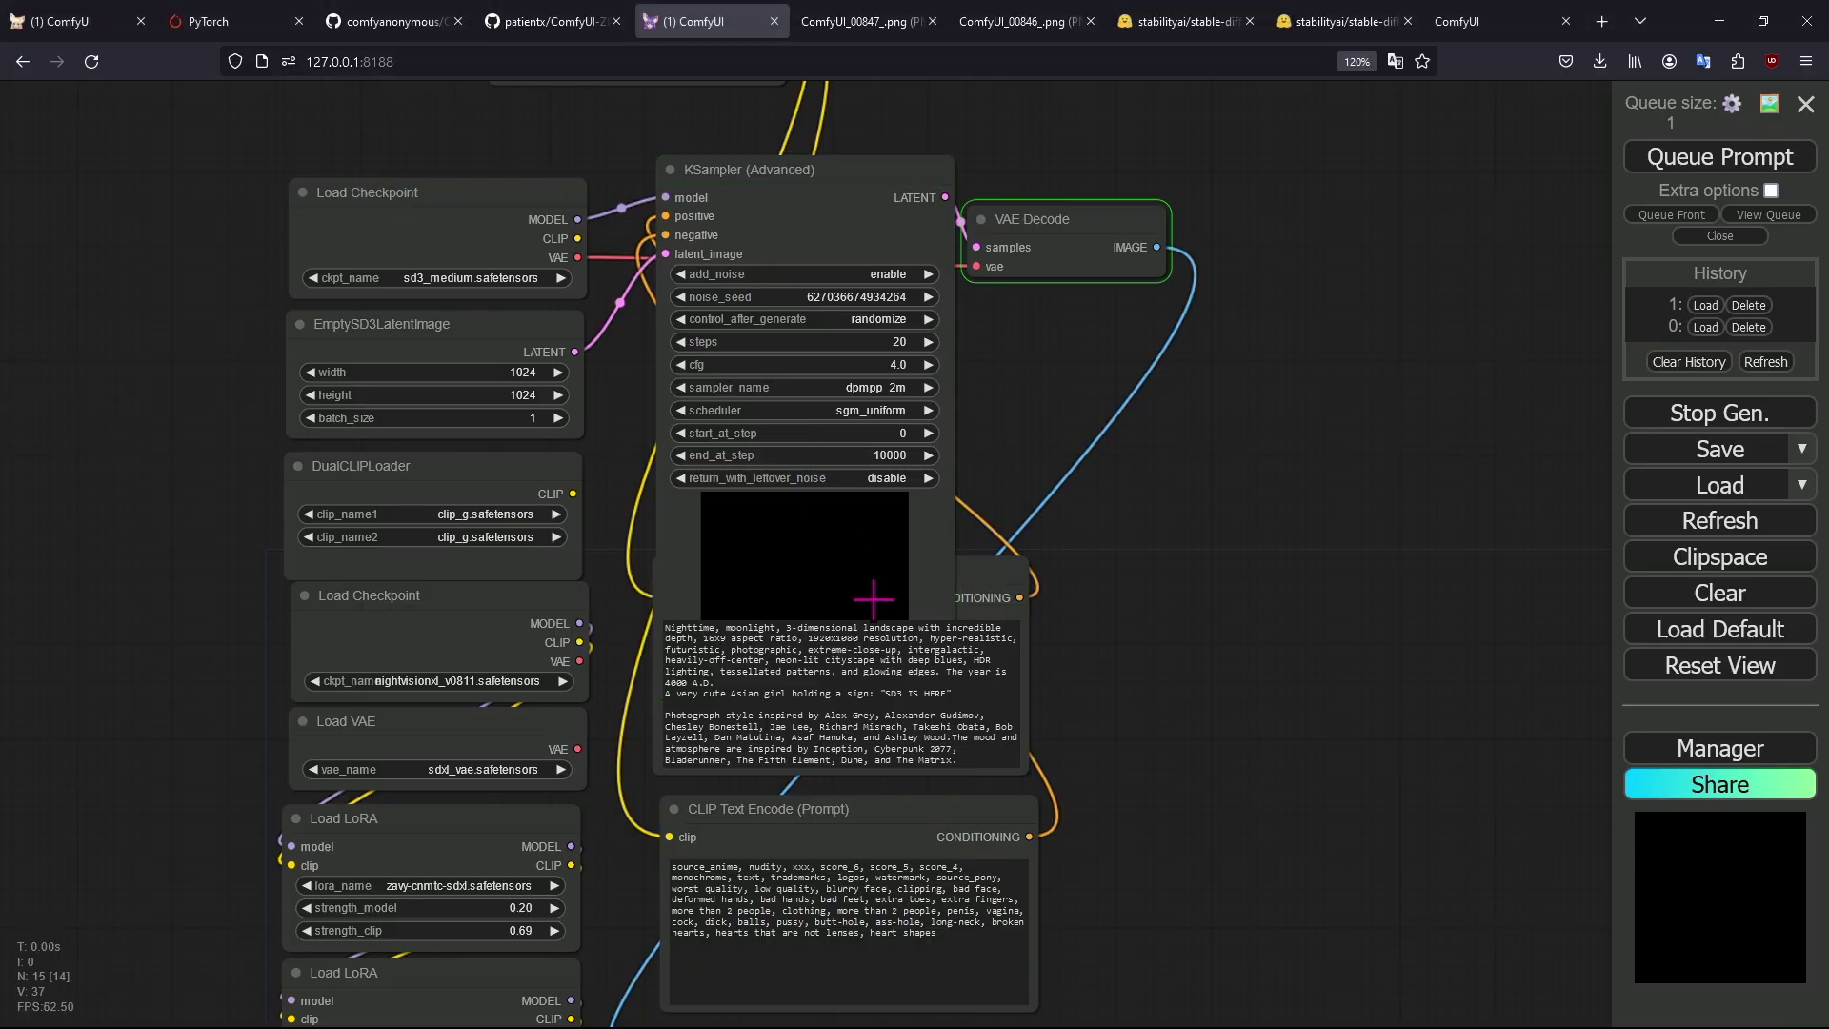
# Move the KSampler (Advanced) node higher and confirm dpmpp_2m sampler with sgm_uniform scheduler.
pyautogui.moveTo(853, 193); pyautogui.dragTo(884, 113)
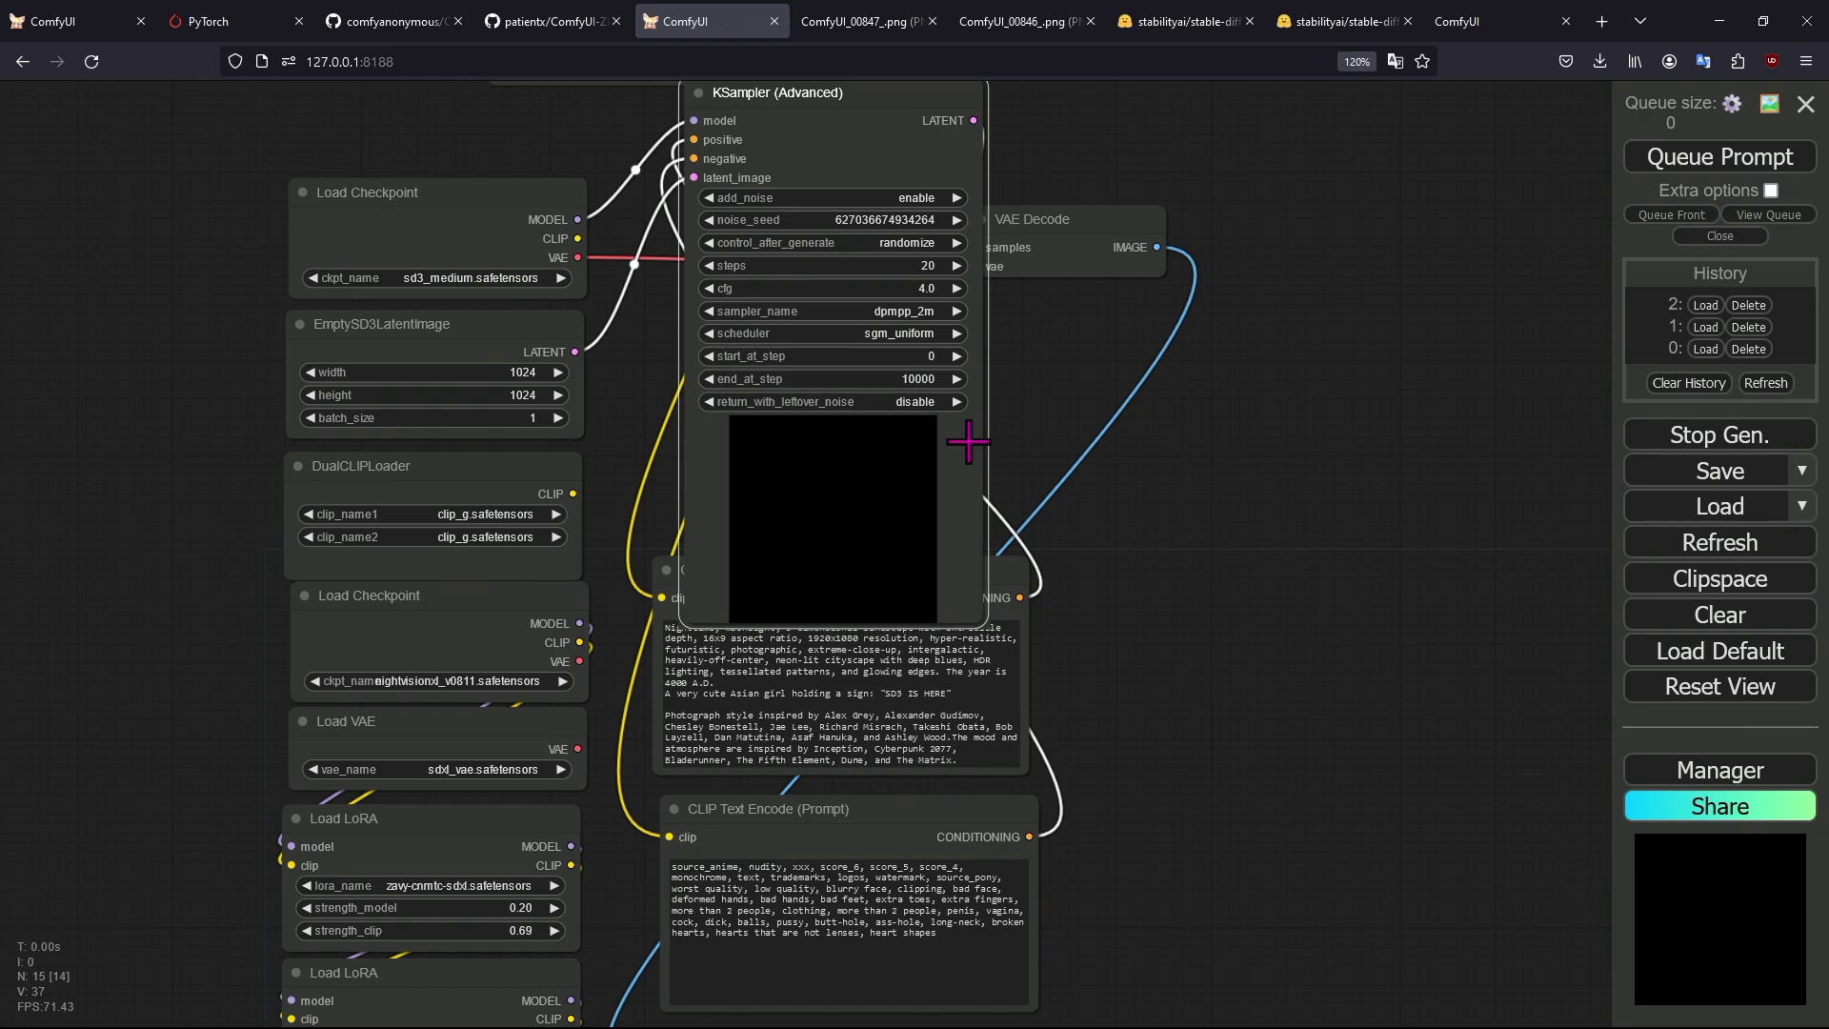
pyautogui.click(901, 311)
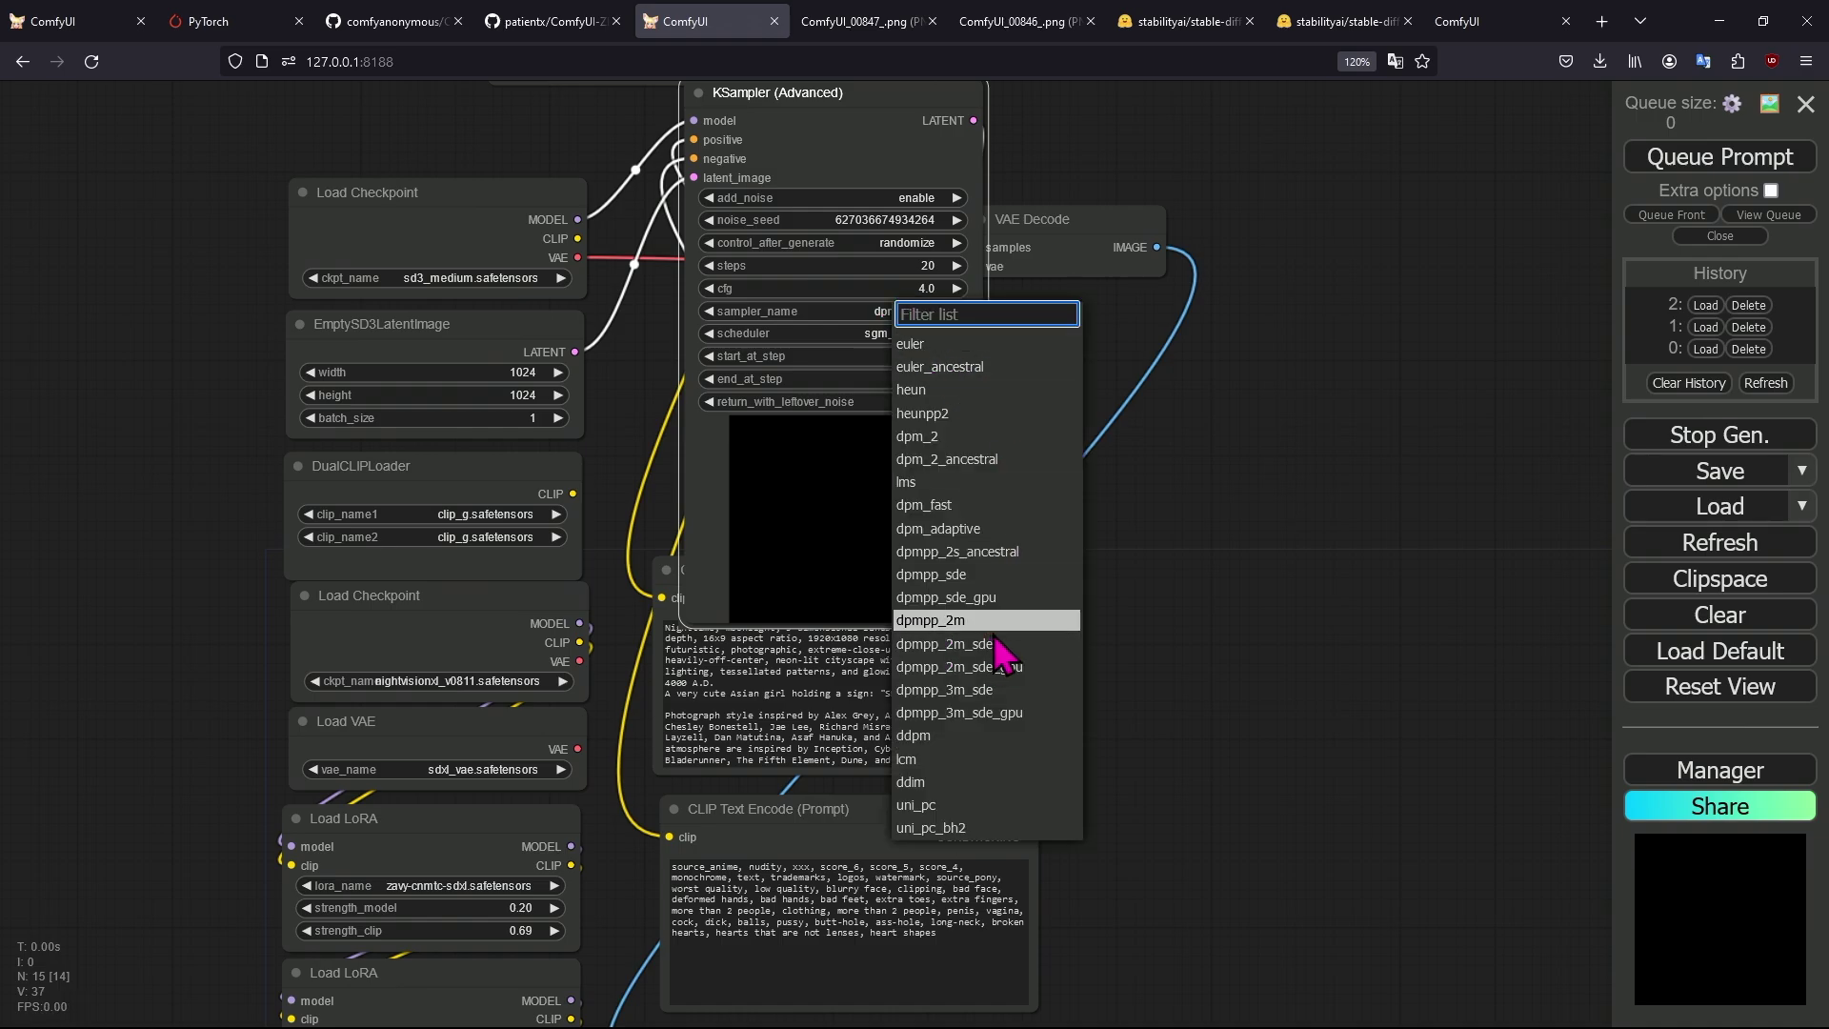
pyautogui.click(754, 334)
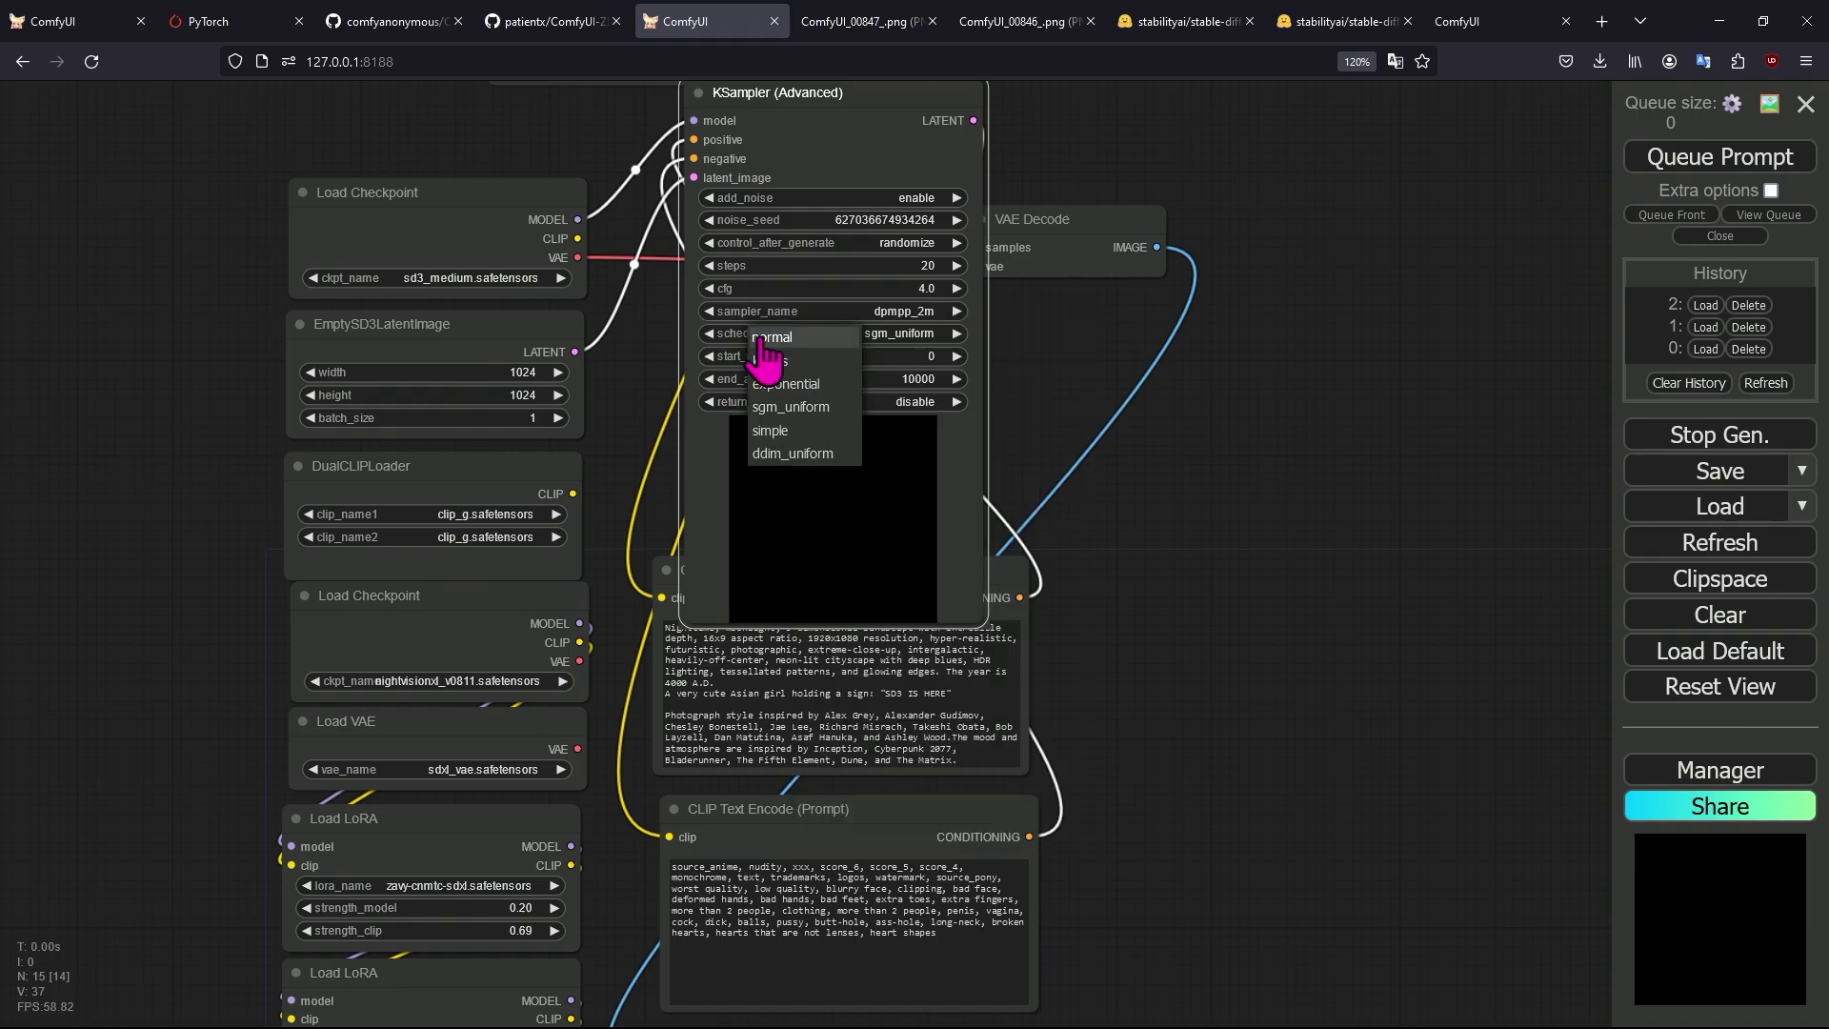
pyautogui.click(896, 335)
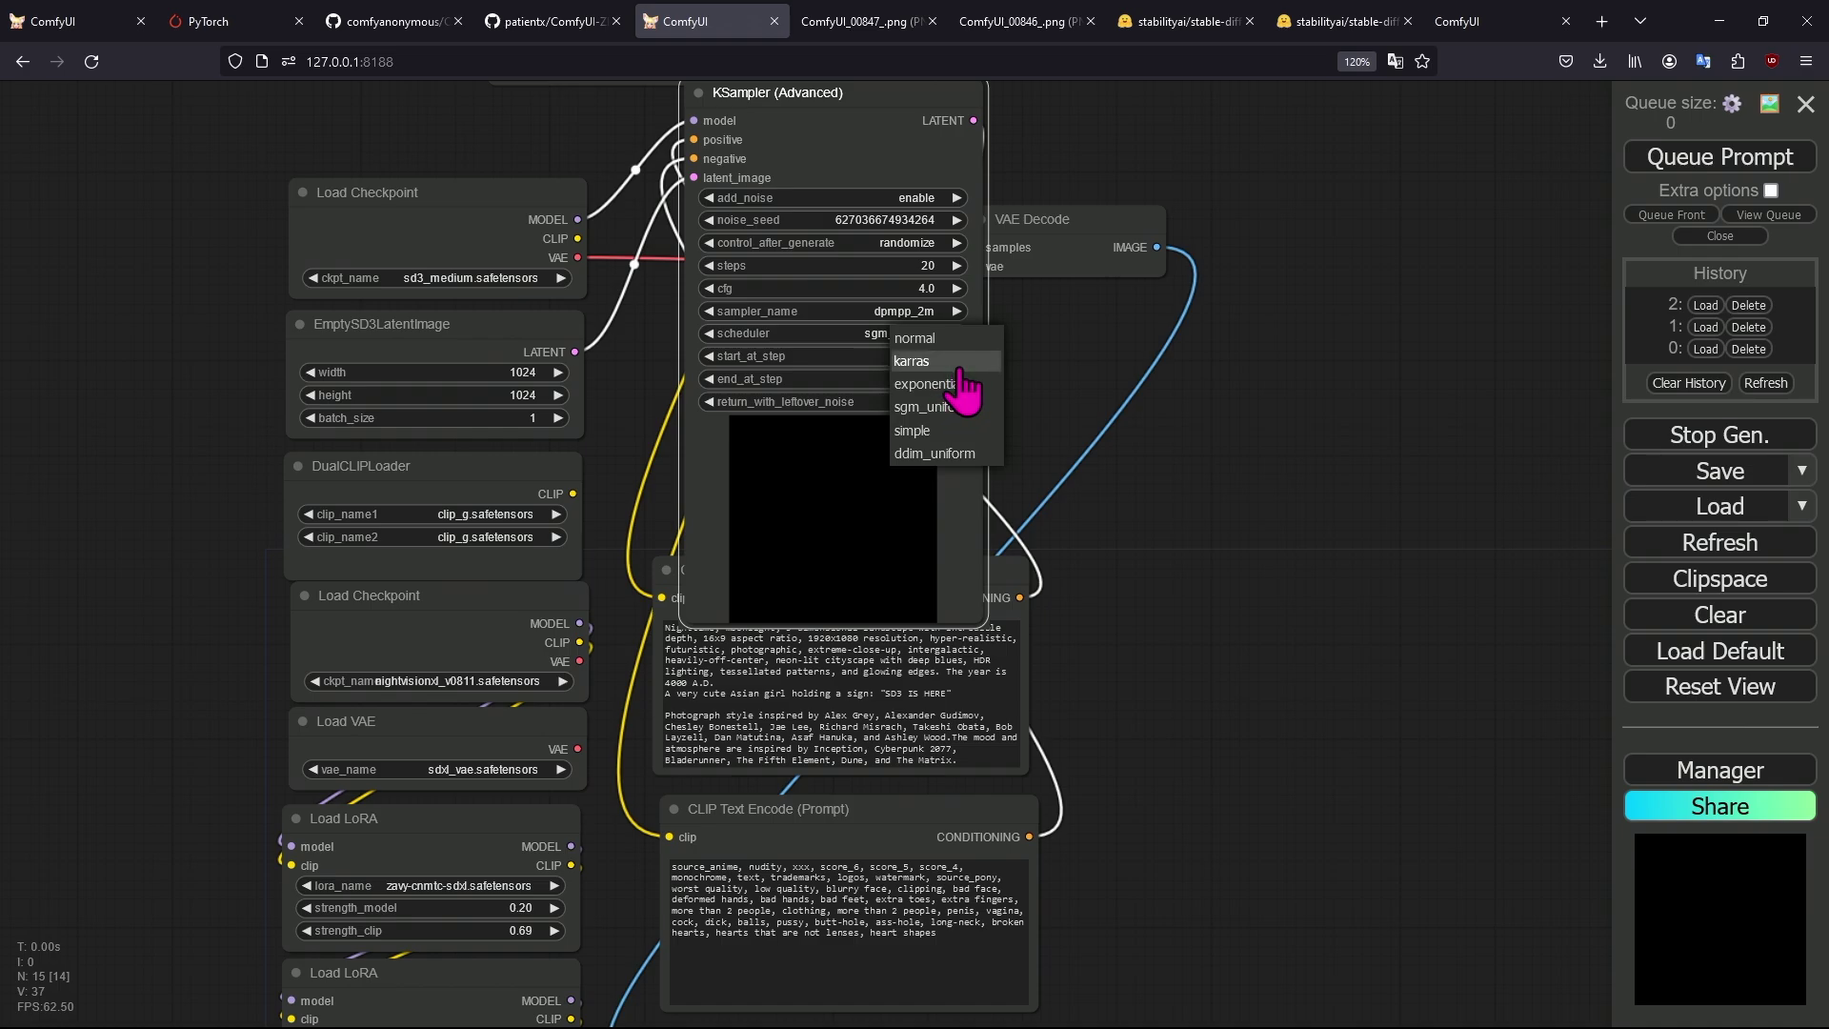
pyautogui.click(962, 405)
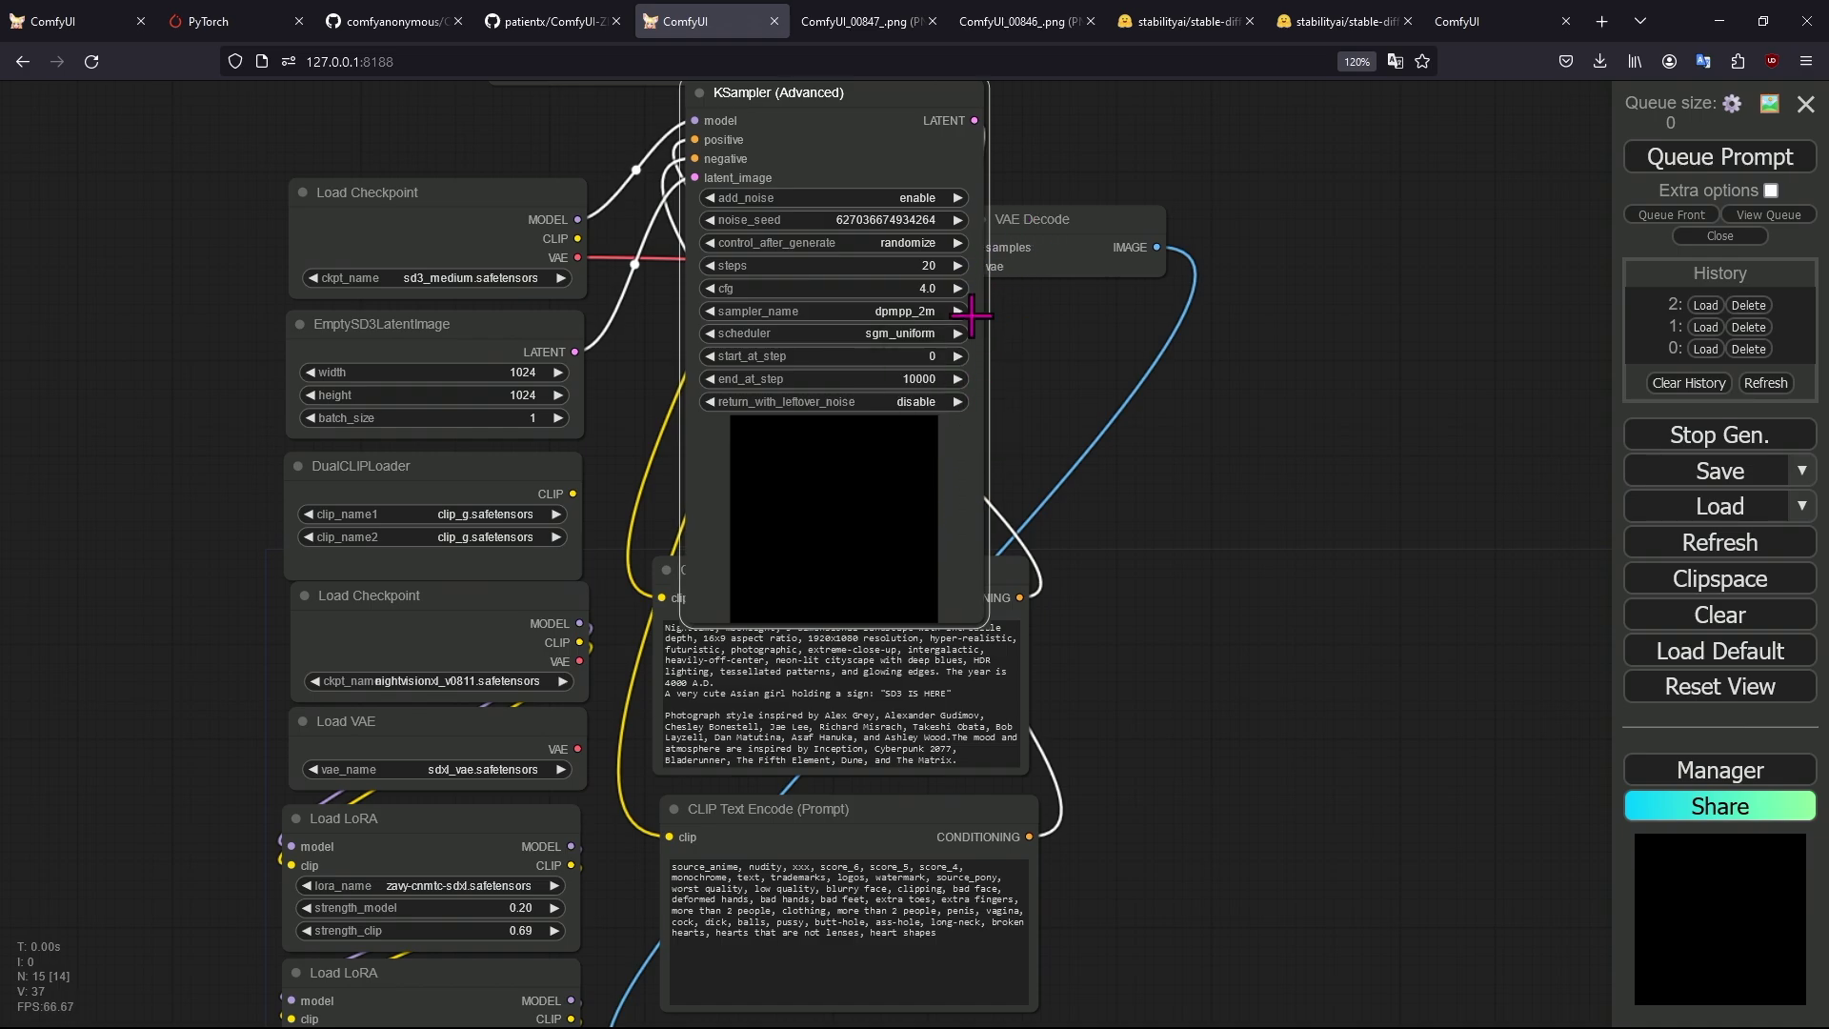